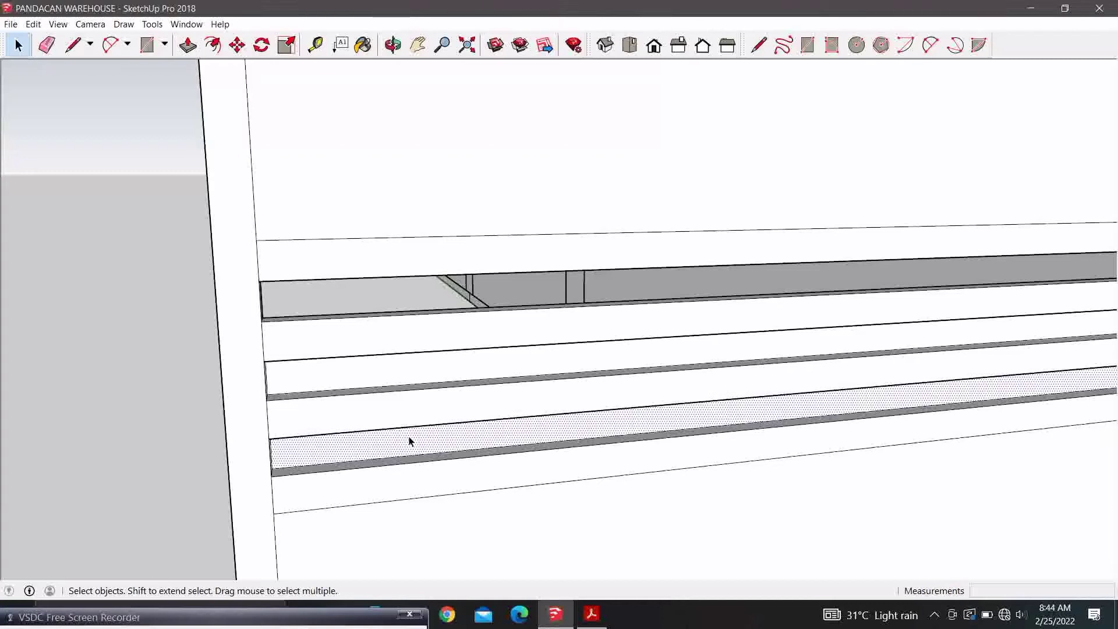
Delete the louvre frame's first large panel face to open the frame.
{"action": "scroll", "coordinate": [407, 377], "scroll_direction": "down", "scroll_amount": 3}
{"action": "mouse_move", "coordinate": [400, 400]}
{"action": "middle_mouse_down", "text": "shift"}
{"action": "mouse_move", "coordinate": [403, 342]}
{"action": "mouse_move", "coordinate": [492, 404]}
{"action": "middle_mouse_up", "text": "shift"}
{"action": "scroll", "coordinate": [403, 344], "scroll_direction": "down", "scroll_amount": 3}
{"action": "mouse_move", "coordinate": [454, 349]}
{"action": "middle_mouse_down"}
{"action": "mouse_move", "coordinate": [442, 391]}
{"action": "mouse_move", "coordinate": [412, 346]}
{"action": "middle_mouse_up"}
{"action": "key", "text": "p"}
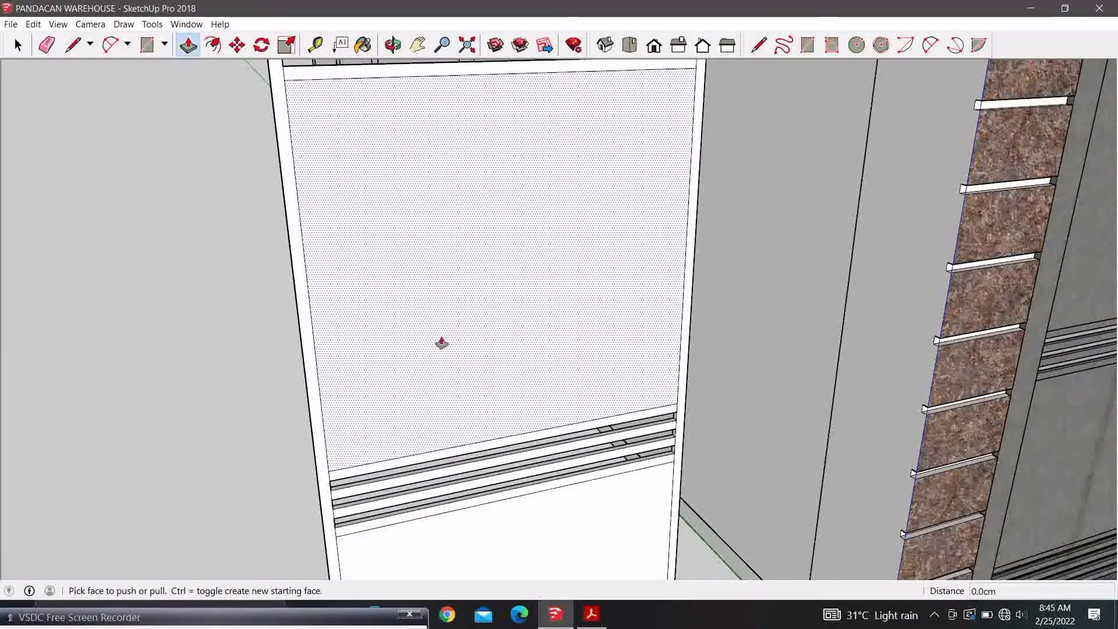
{"action": "left_click", "coordinate": [438, 338]}
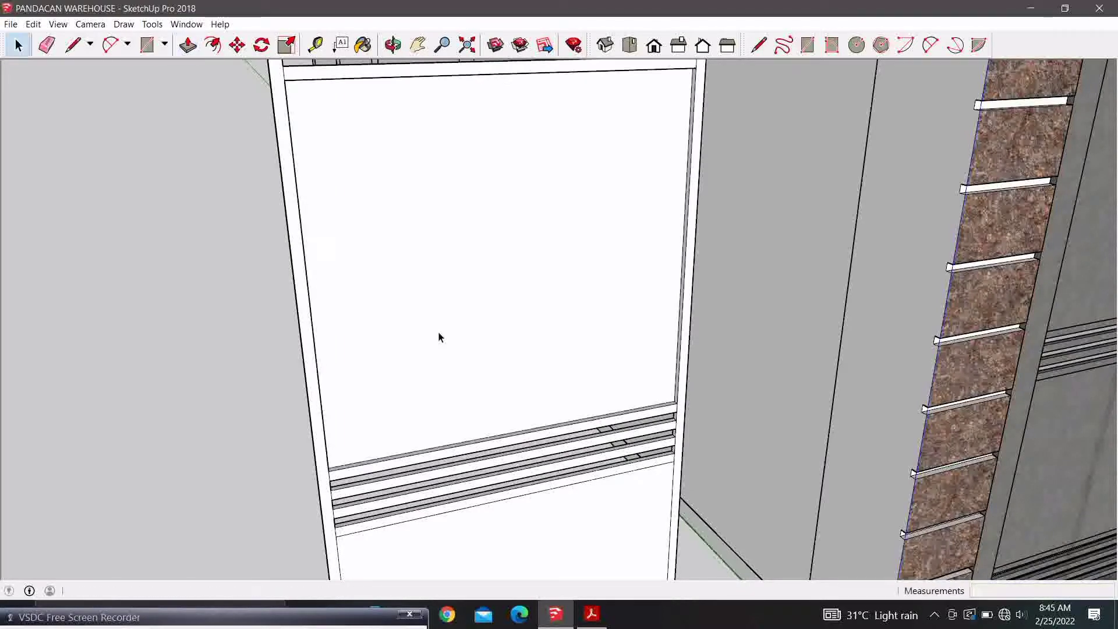
{"action": "left_click", "coordinate": [439, 338]}
{"action": "key", "text": "Delete"}
Push a face in by .5 and delete the second large panel face.
{"action": "mouse_move", "coordinate": [440, 340]}
{"action": "middle_mouse_down", "text": "shift"}
{"action": "mouse_move", "coordinate": [421, 397]}
{"action": "mouse_move", "coordinate": [413, 370]}
{"action": "middle_mouse_up", "text": "shift"}
{"action": "scroll", "coordinate": [415, 370], "scroll_direction": "up", "scroll_amount": 2}
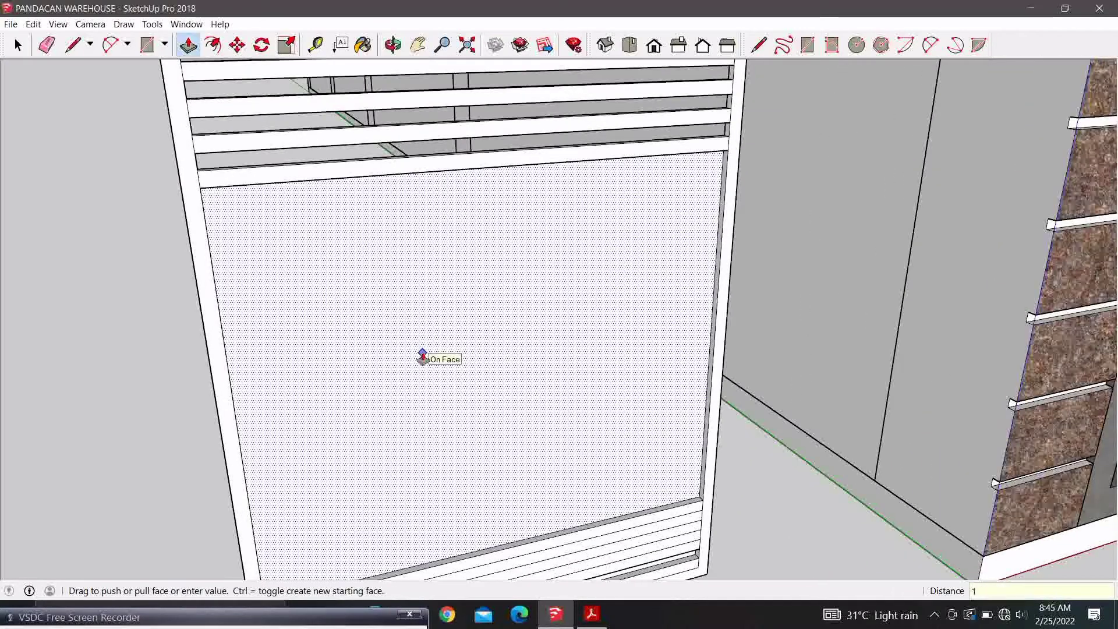
{"action": "type", "text": ".5"}
{"action": "key", "text": "Return"}
{"action": "left_click", "coordinate": [423, 357]}
{"action": "key", "text": "Delete"}
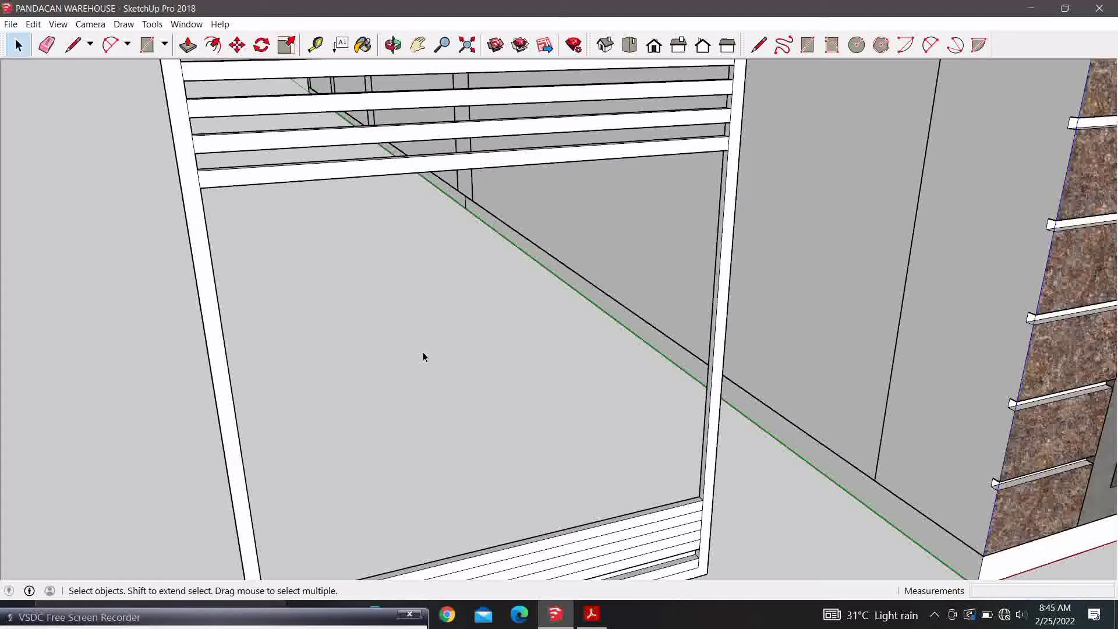
Delete the selected louvre face and recess the louvre strips by the same depth.
{"action": "middle_click_drag", "start_coordinate": [423, 357], "coordinate": [371, 483], "text": "shift"}
{"action": "scroll", "coordinate": [370, 479], "scroll_direction": "up", "scroll_amount": 3}
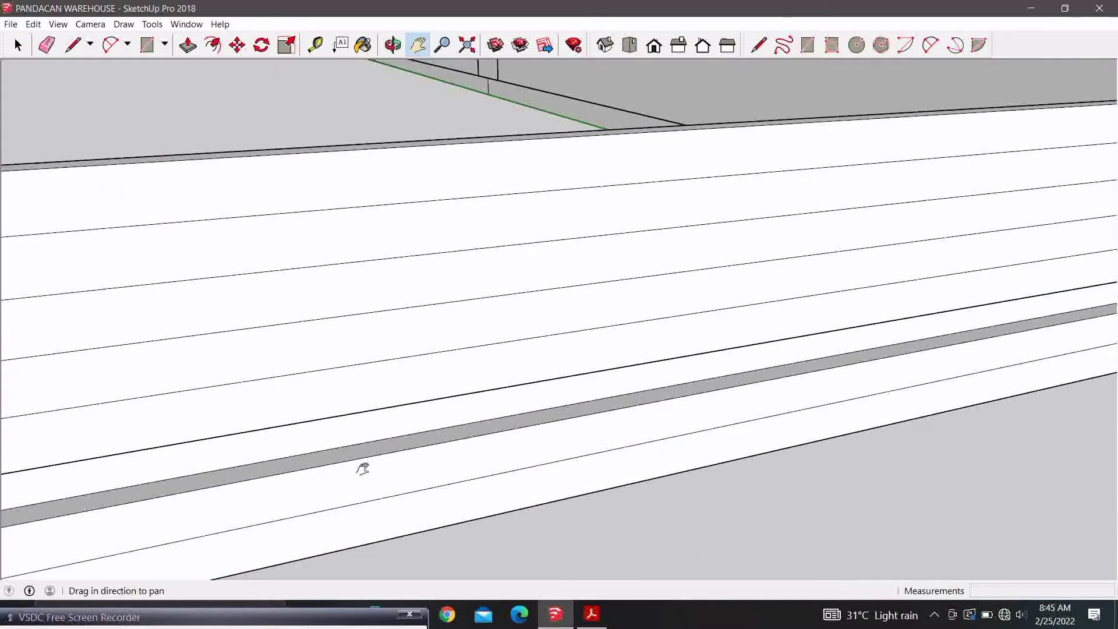
{"action": "scroll", "coordinate": [387, 437], "scroll_direction": "down", "scroll_amount": 1}
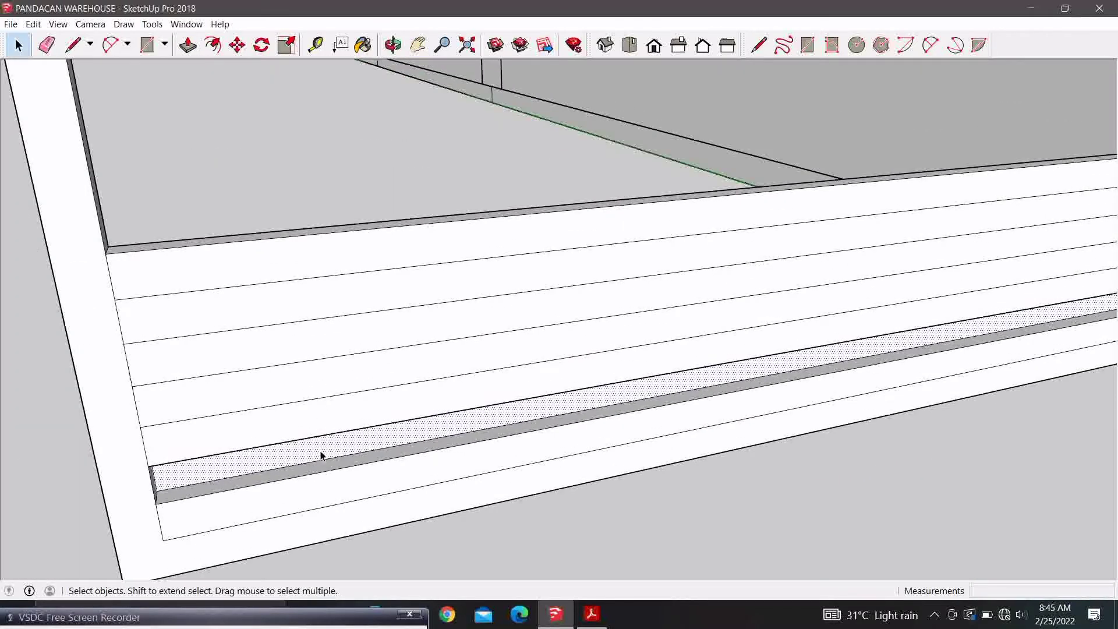
{"action": "key", "text": "Delete"}
{"action": "left_click", "coordinate": [313, 379]}
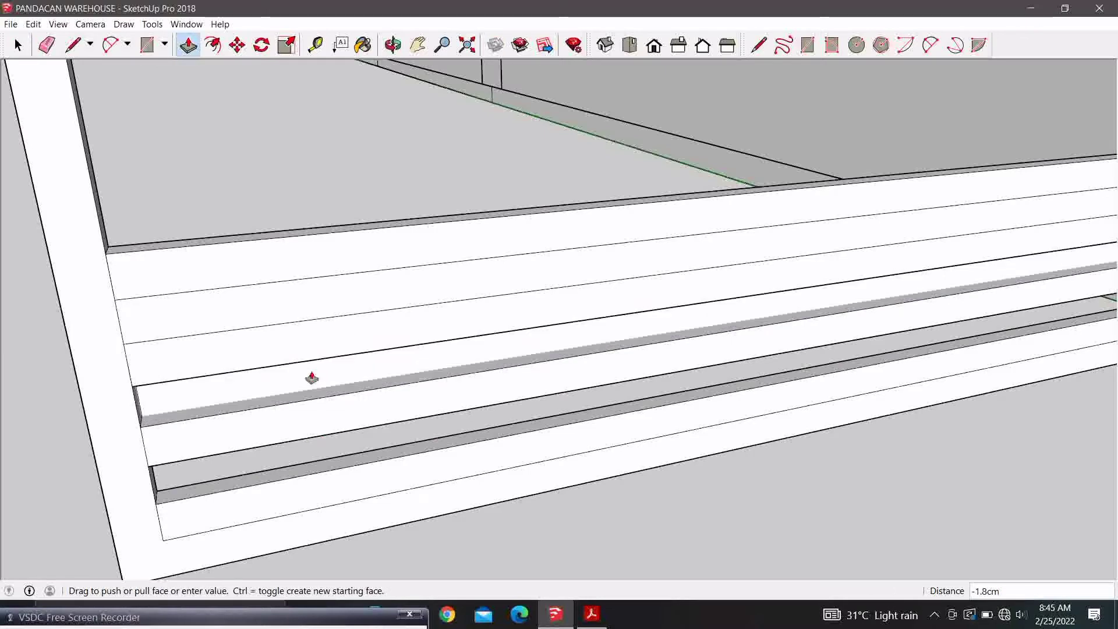
{"action": "double_click", "coordinate": [291, 300]}
{"action": "key", "text": "space"}
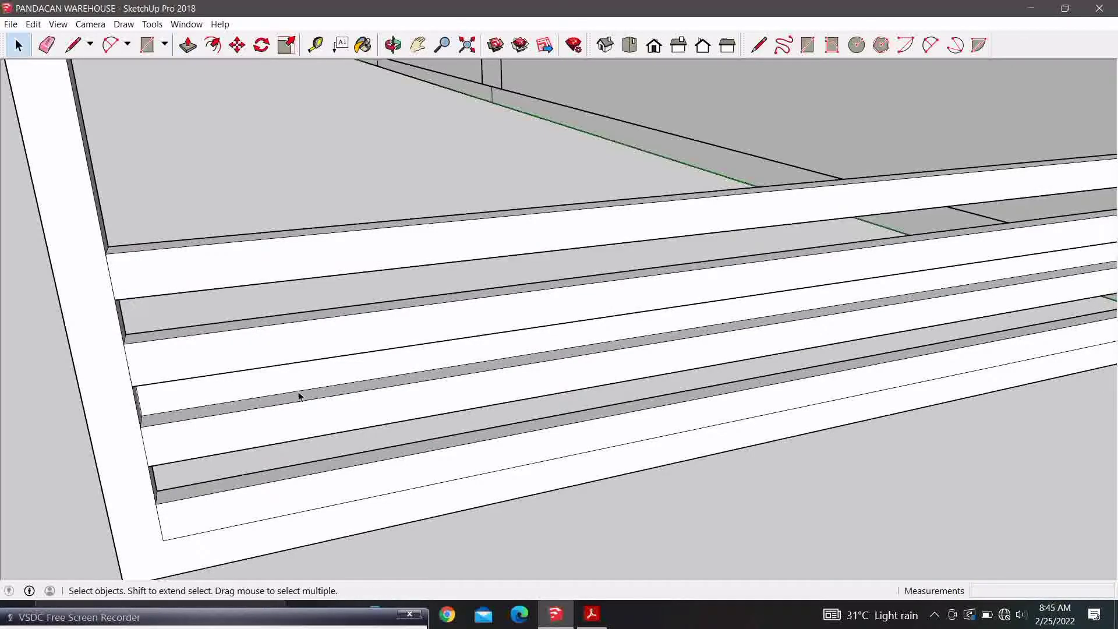
Orbit out to view the whole louvre frame beside the building.
{"action": "middle_click_drag", "start_coordinate": [297, 407], "coordinate": [92, 379]}
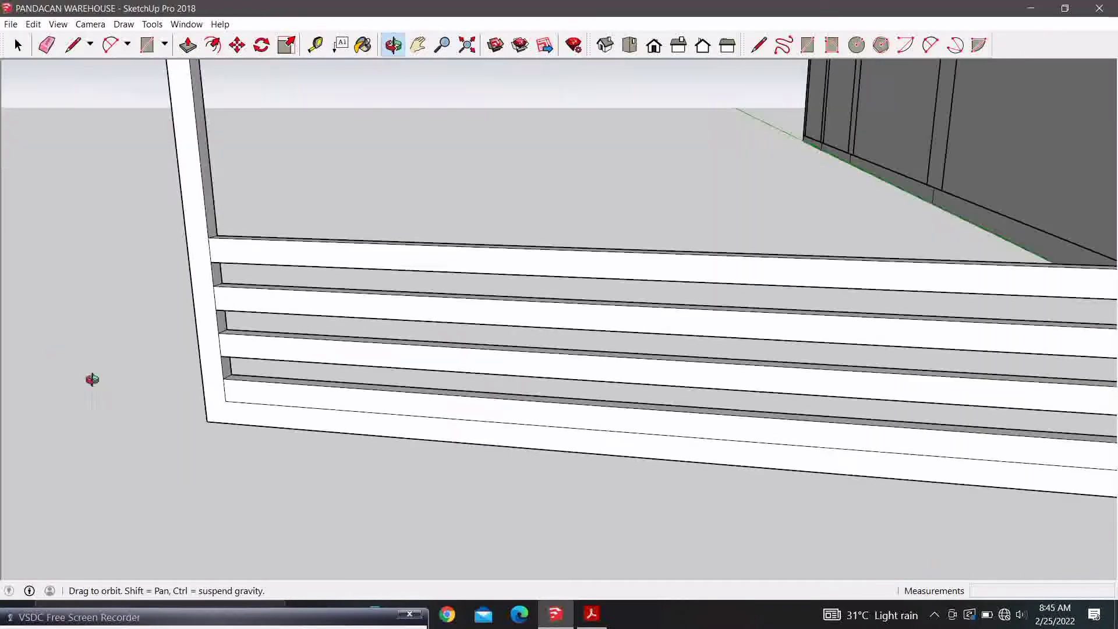
{"action": "scroll", "coordinate": [92, 379], "scroll_direction": "down", "scroll_amount": 5}
{"action": "scroll", "coordinate": [159, 391], "scroll_direction": "down", "scroll_amount": 3}
{"action": "mouse_move", "coordinate": [160, 391]}
{"action": "middle_mouse_down", "text": "shift"}
{"action": "mouse_move", "coordinate": [220, 330]}
{"action": "mouse_move", "coordinate": [375, 307]}
{"action": "middle_mouse_up", "text": "shift"}
{"action": "scroll", "coordinate": [352, 314], "scroll_direction": "up", "scroll_amount": 3}
Apply the grey Metal Seamed material to the louvre frame, centred beside the building corner.
{"action": "scroll", "coordinate": [374, 307], "scroll_direction": "up", "scroll_amount": 1}
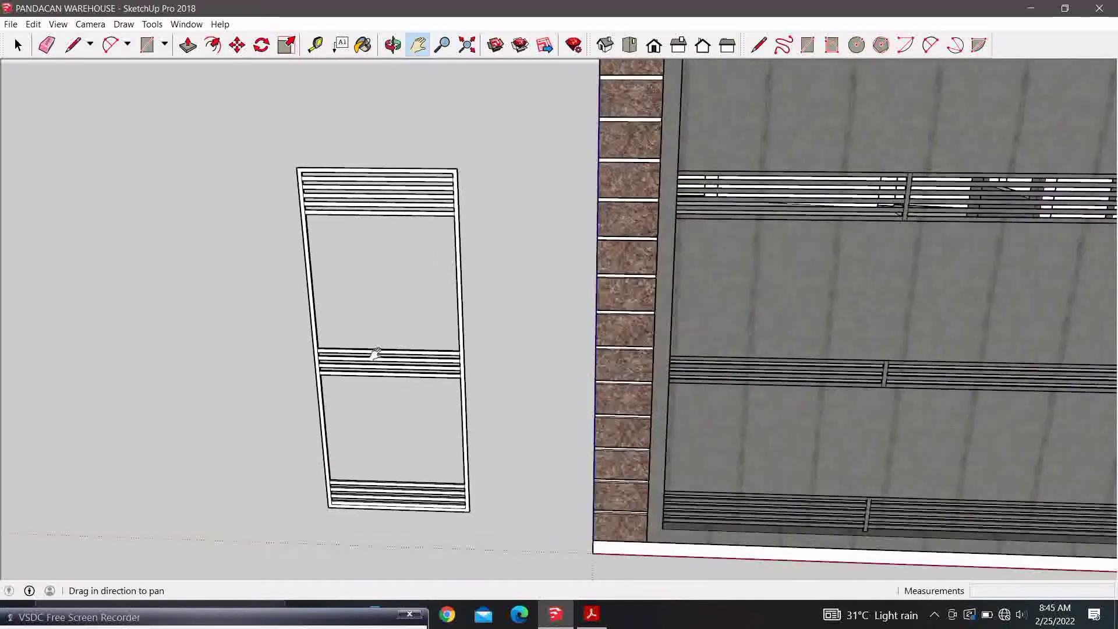
{"action": "key", "text": "b"}
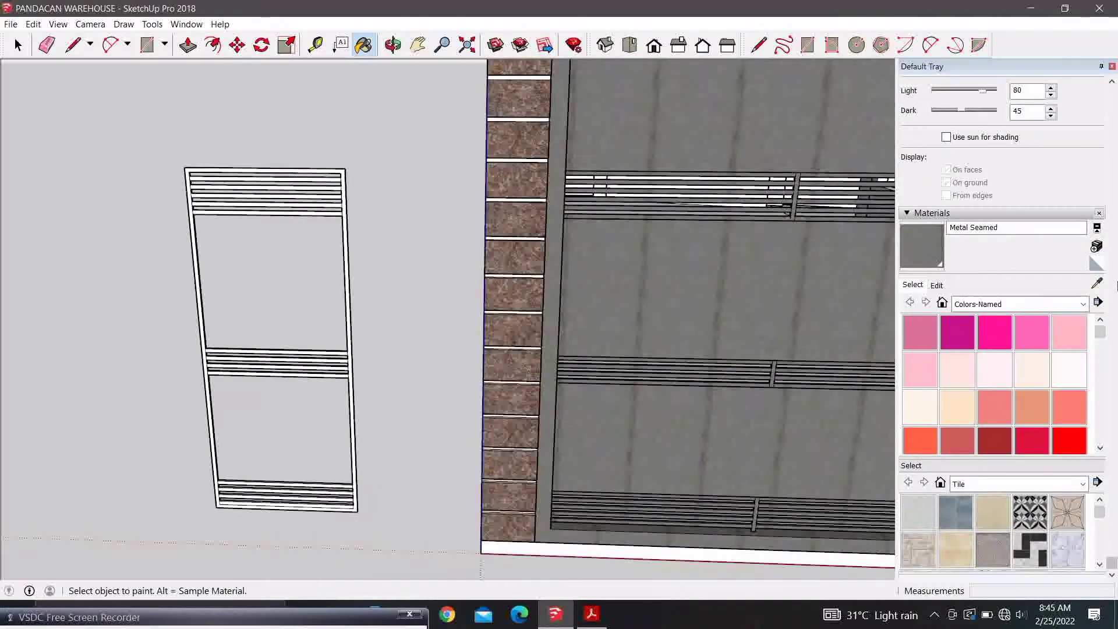
{"action": "scroll", "coordinate": [263, 263], "scroll_direction": "up", "scroll_amount": 2}
{"action": "scroll", "coordinate": [274, 219], "scroll_direction": "down", "scroll_amount": 2}
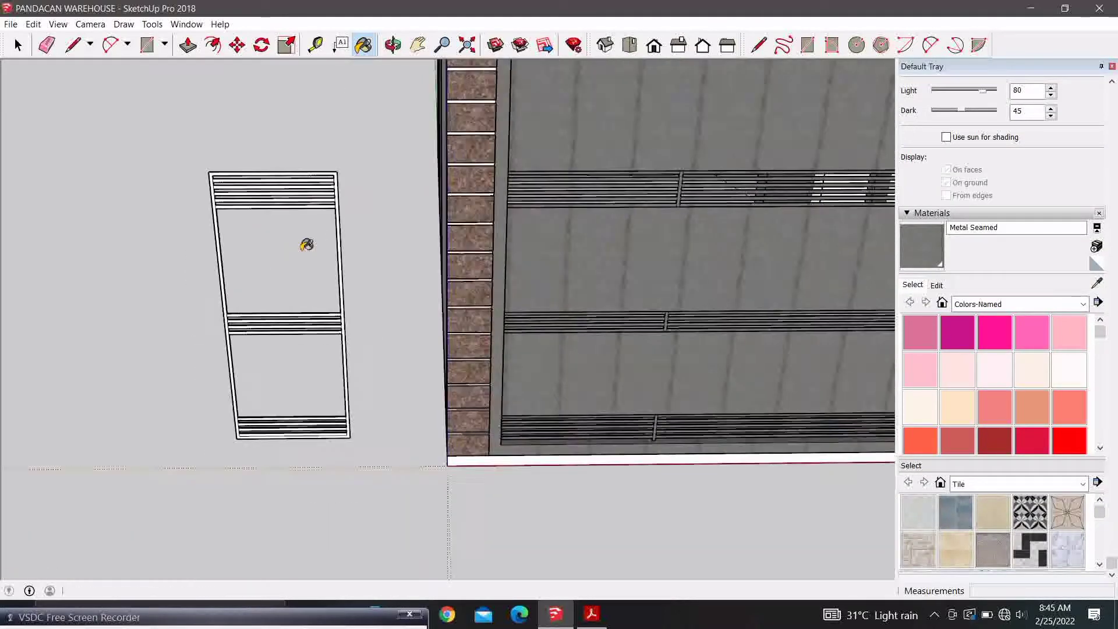
{"action": "scroll", "coordinate": [307, 245], "scroll_direction": "down", "scroll_amount": 2}
{"action": "key", "text": "space"}
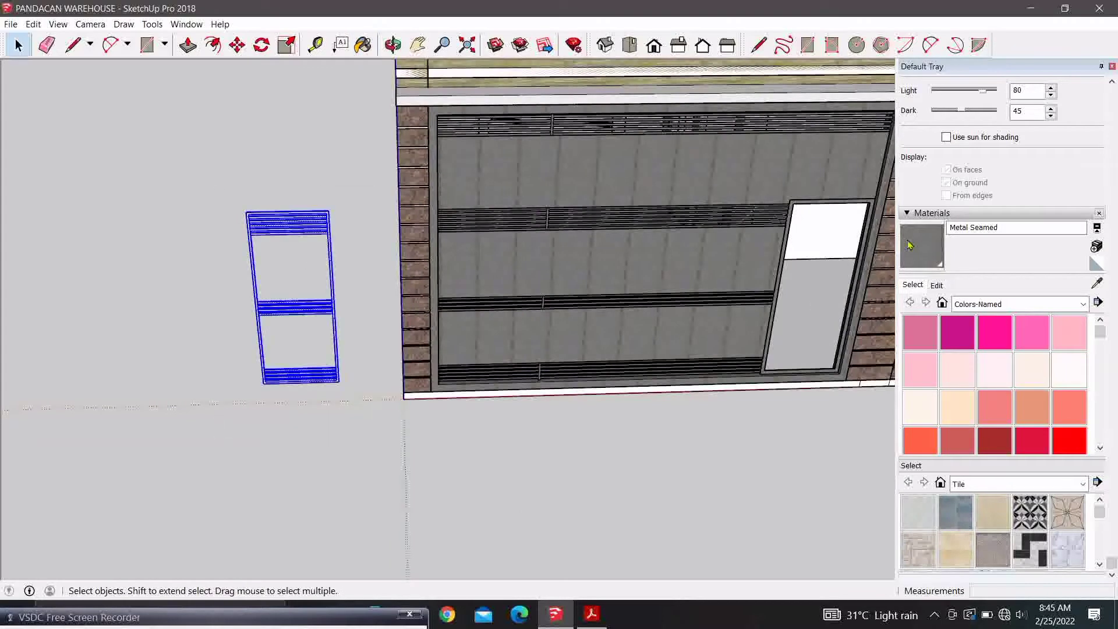
{"action": "left_click", "coordinate": [910, 245]}
{"action": "scroll", "coordinate": [309, 208], "scroll_direction": "up", "scroll_amount": 2}
{"action": "scroll", "coordinate": [335, 250], "scroll_direction": "up", "scroll_amount": 1}
{"action": "mouse_move", "coordinate": [247, 290]}
{"action": "middle_mouse_down"}
{"action": "mouse_move", "coordinate": [732, 259]}
{"action": "mouse_move", "coordinate": [711, 290]}
{"action": "mouse_move", "coordinate": [571, 232]}
{"action": "mouse_move", "coordinate": [590, 242]}
{"action": "mouse_move", "coordinate": [537, 235]}
{"action": "middle_mouse_up"}
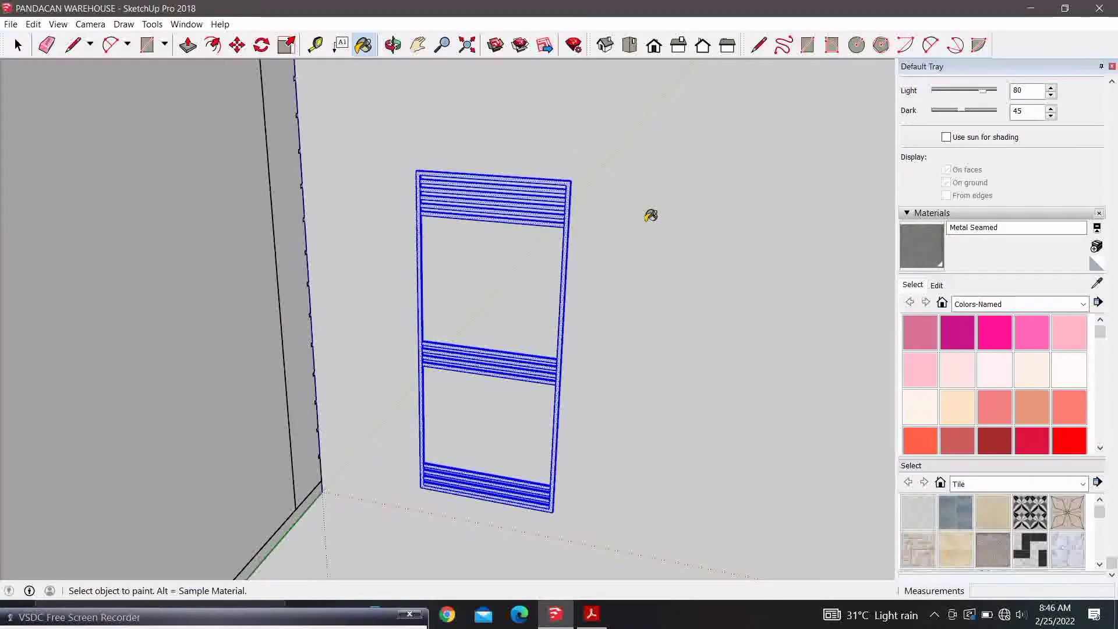
{"action": "scroll", "coordinate": [557, 174], "scroll_direction": "up", "scroll_amount": 1}
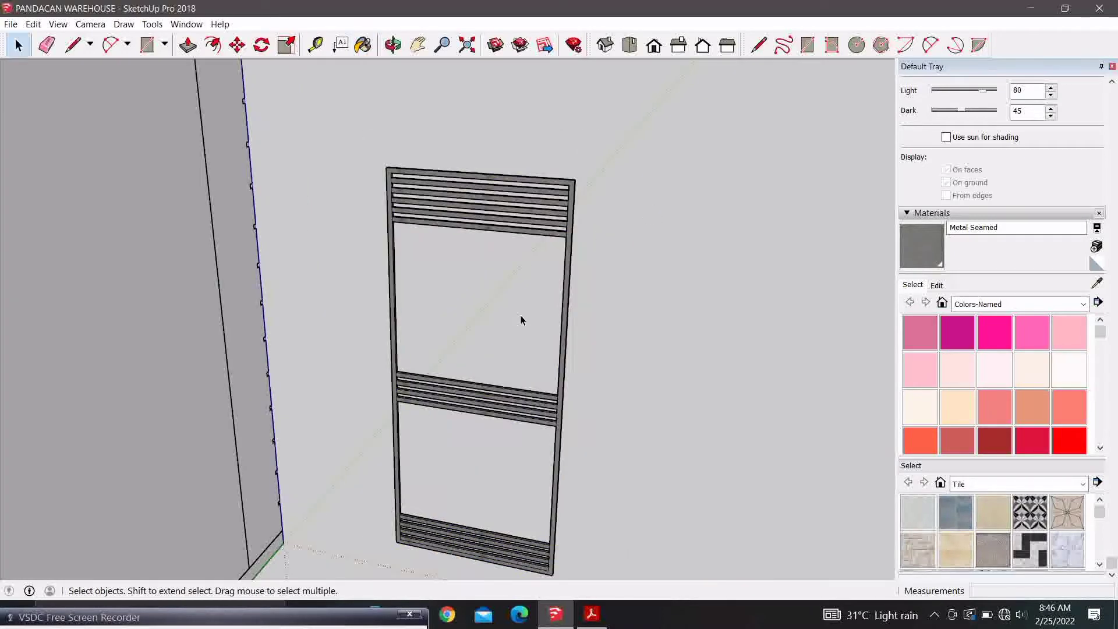
{"action": "mouse_move", "coordinate": [521, 320]}
{"action": "middle_mouse_down"}
{"action": "mouse_move", "coordinate": [313, 319]}
{"action": "mouse_move", "coordinate": [332, 254]}
{"action": "mouse_move", "coordinate": [68, 315]}
{"action": "mouse_move", "coordinate": [312, 217]}
{"action": "middle_mouse_up"}
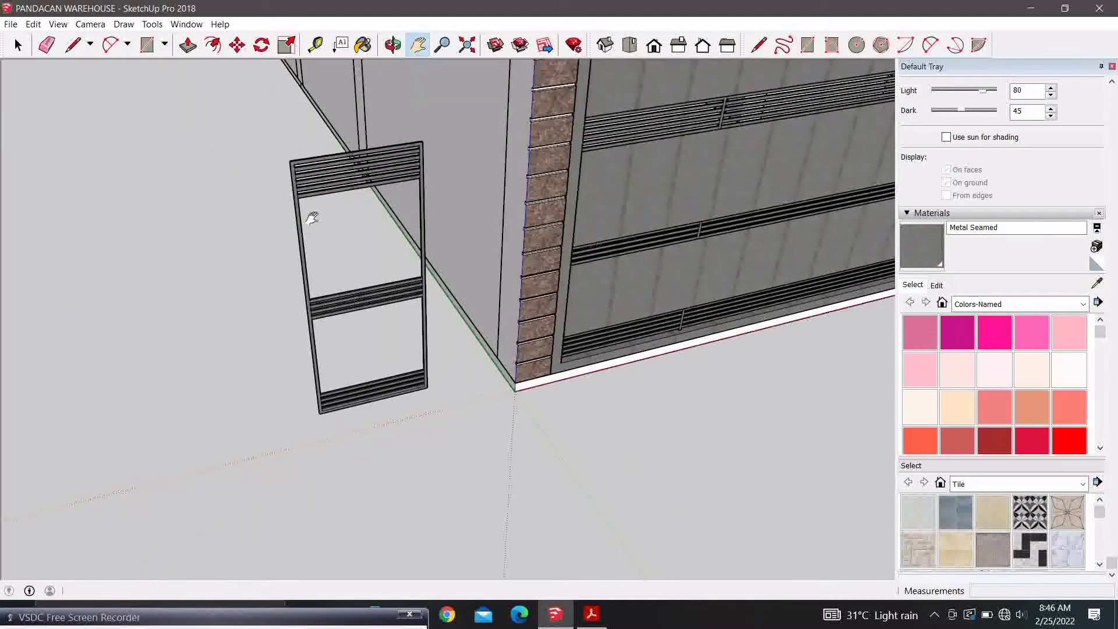
{"action": "scroll", "coordinate": [309, 233], "scroll_direction": "up", "scroll_amount": 2}
Draw lines closing the frame's upper and lower openings into solid faces.
{"action": "scroll", "coordinate": [279, 245], "scroll_direction": "up", "scroll_amount": 2}
{"action": "key", "text": "l"}
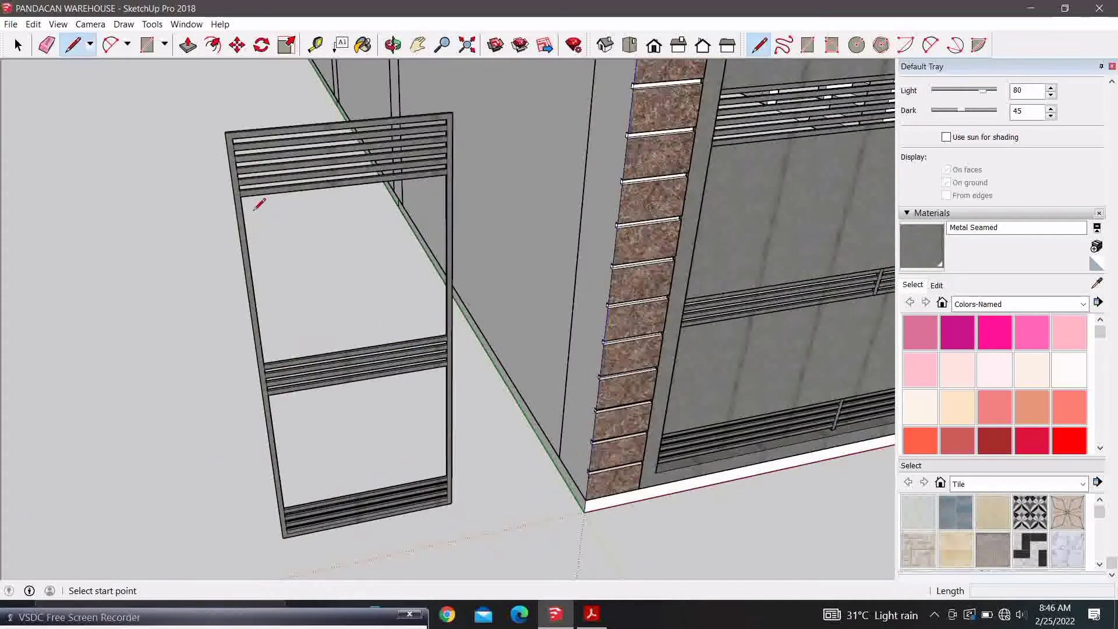
{"action": "left_click", "coordinate": [447, 175]}
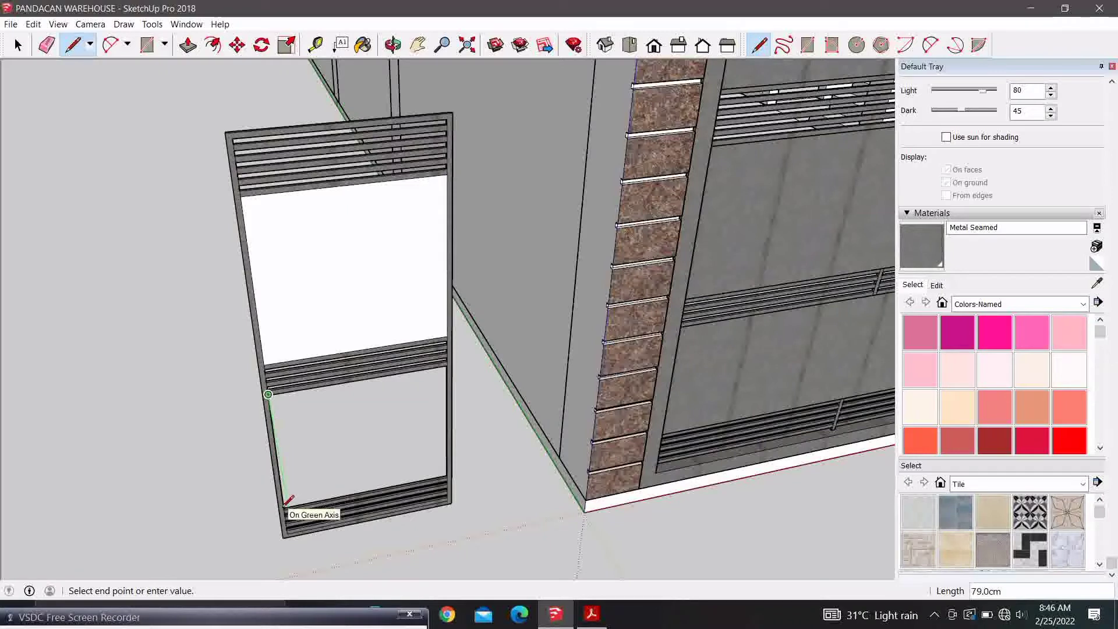
{"action": "left_click", "coordinate": [447, 364]}
{"action": "key", "text": "space"}
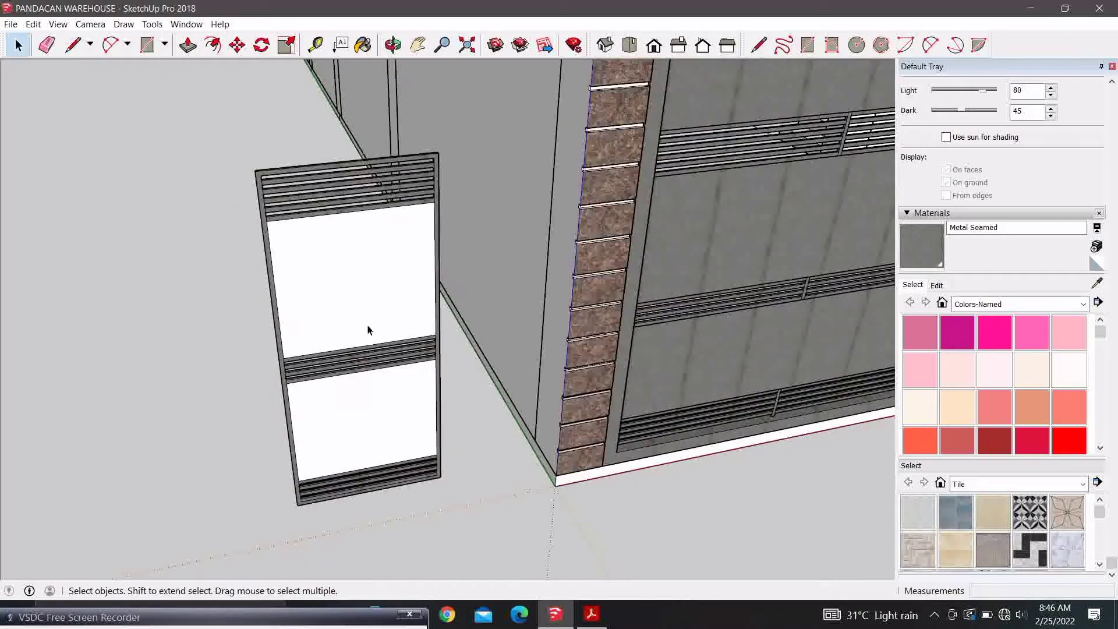
Paint the new door panels with the Metal Seamed material.
{"action": "mouse_move", "coordinate": [369, 328]}
{"action": "middle_mouse_down"}
{"action": "mouse_move", "coordinate": [811, 352]}
{"action": "mouse_move", "coordinate": [394, 315]}
{"action": "mouse_move", "coordinate": [437, 249]}
{"action": "middle_mouse_up"}
{"action": "scroll", "coordinate": [432, 247], "scroll_direction": "up", "scroll_amount": 3}
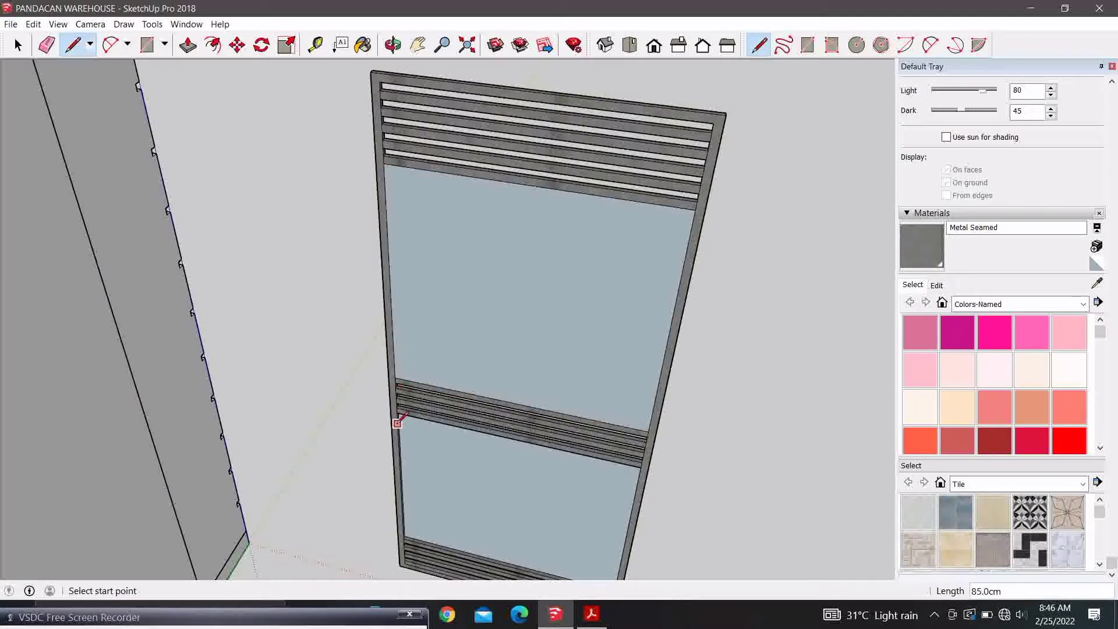
{"action": "middle_click_drag", "start_coordinate": [411, 489], "coordinate": [343, 320], "text": "shift"}
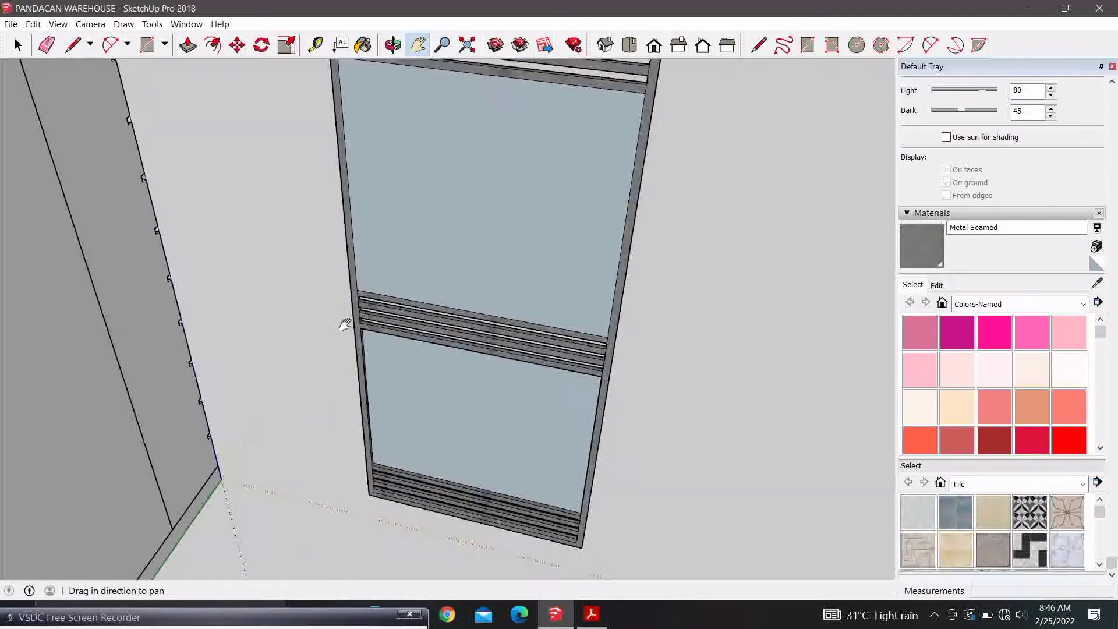
{"action": "scroll", "coordinate": [343, 320], "scroll_direction": "up", "scroll_amount": 2}
{"action": "mouse_move", "coordinate": [466, 332]}
{"action": "middle_mouse_down", "text": "shift"}
{"action": "mouse_move", "coordinate": [498, 286]}
{"action": "mouse_move", "coordinate": [431, 276]}
{"action": "mouse_move", "coordinate": [581, 195]}
{"action": "mouse_move", "coordinate": [665, 180]}
{"action": "mouse_move", "coordinate": [491, 261]}
{"action": "middle_mouse_up", "text": "shift"}
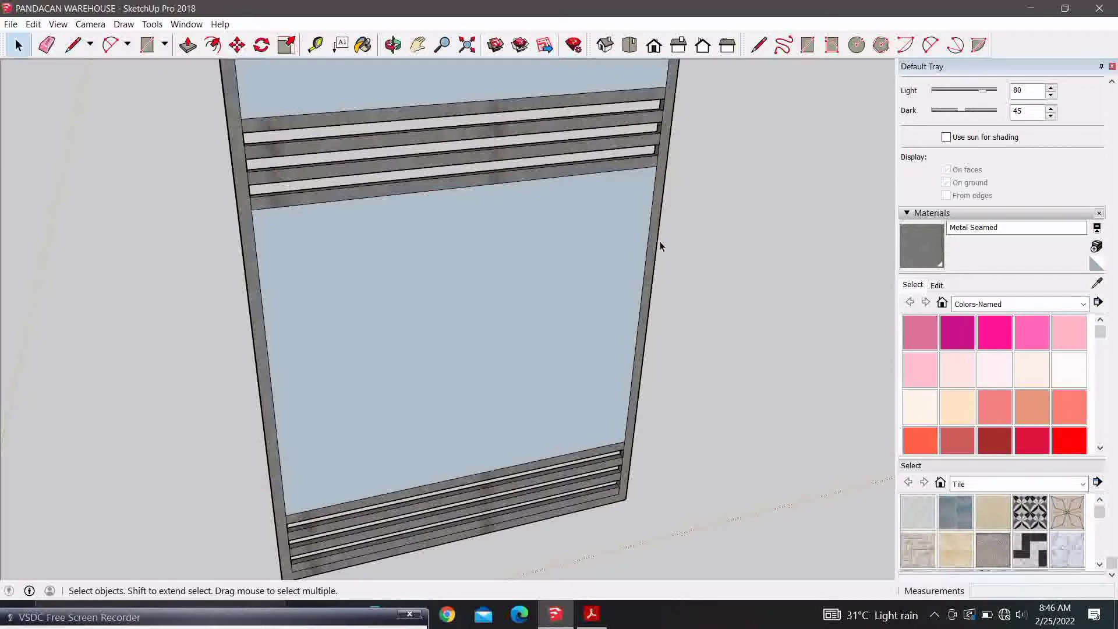
{"action": "left_click", "coordinate": [931, 257]}
{"action": "scroll", "coordinate": [462, 312], "scroll_direction": "down", "scroll_amount": 3}
{"action": "mouse_move", "coordinate": [462, 313]}
{"action": "middle_mouse_down", "text": "shift"}
{"action": "mouse_move", "coordinate": [474, 470]}
{"action": "mouse_move", "coordinate": [461, 315]}
{"action": "mouse_move", "coordinate": [277, 350]}
{"action": "mouse_move", "coordinate": [646, 394]}
{"action": "mouse_move", "coordinate": [365, 218]}
{"action": "mouse_move", "coordinate": [222, 295]}
{"action": "mouse_move", "coordinate": [252, 347]}
{"action": "mouse_move", "coordinate": [248, 297]}
{"action": "middle_mouse_up", "text": "shift"}
{"action": "left_click", "coordinate": [373, 303]}
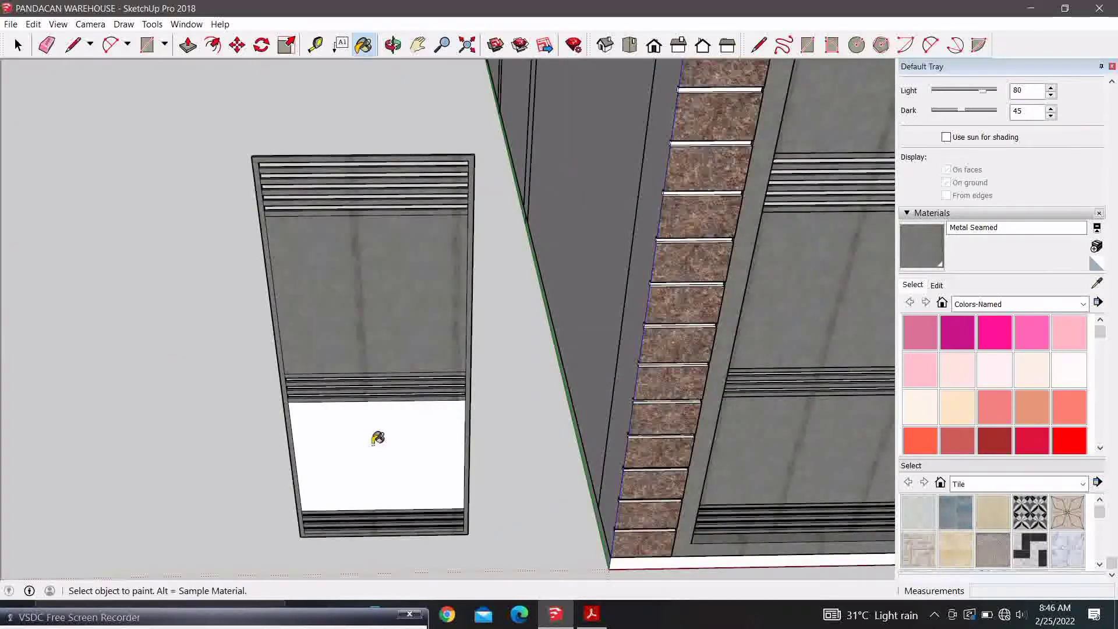
{"action": "scroll", "coordinate": [354, 406], "scroll_direction": "down", "scroll_amount": 3}
{"action": "key", "text": "space"}
Make the door's geometry into a single group.
{"action": "right_click", "coordinate": [360, 359]}
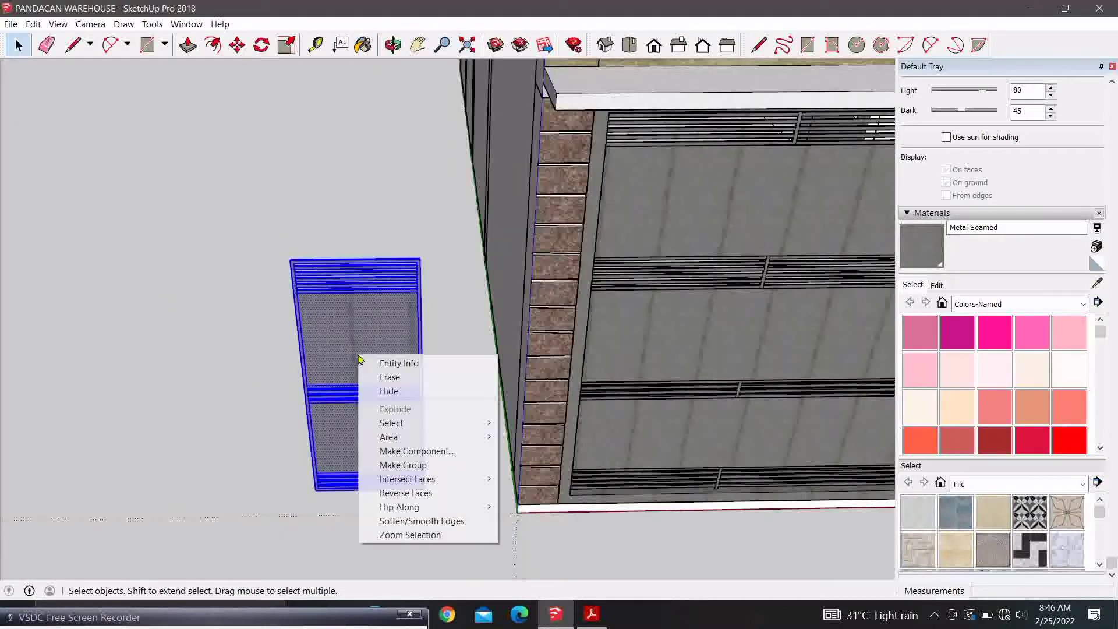
{"action": "left_click", "coordinate": [412, 466]}
{"action": "scroll", "coordinate": [314, 500], "scroll_direction": "up", "scroll_amount": 3}
{"action": "scroll", "coordinate": [315, 501], "scroll_direction": "up", "scroll_amount": 3}
{"action": "scroll", "coordinate": [301, 496], "scroll_direction": "up", "scroll_amount": 2}
{"action": "key", "text": "m"}
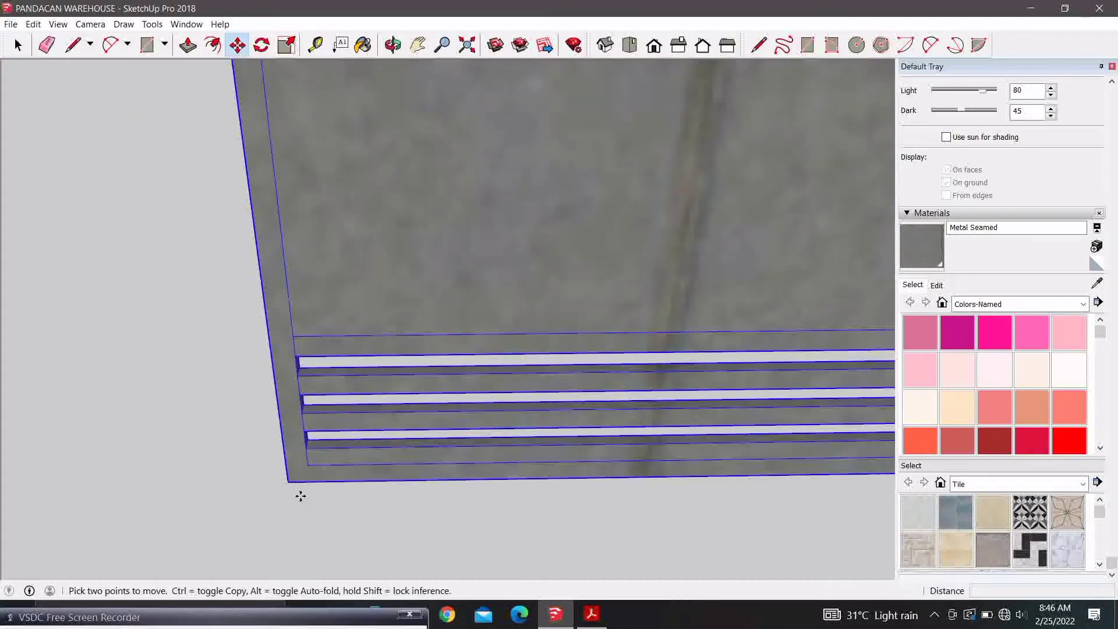
{"action": "scroll", "coordinate": [287, 484], "scroll_direction": "down", "scroll_amount": 1}
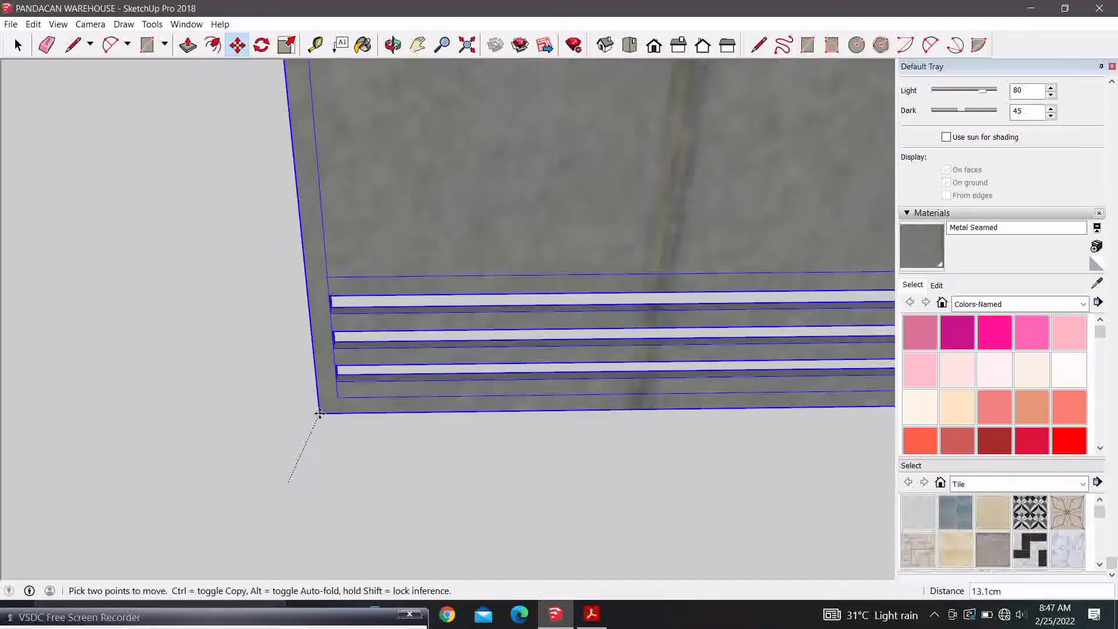
{"action": "scroll", "coordinate": [288, 482], "scroll_direction": "down", "scroll_amount": 5}
Select the door group sitting in the garage opening.
{"action": "key", "text": "h"}
{"action": "scroll", "coordinate": [576, 420], "scroll_direction": "up", "scroll_amount": 5}
{"action": "scroll", "coordinate": [576, 420], "scroll_direction": "up", "scroll_amount": 3}
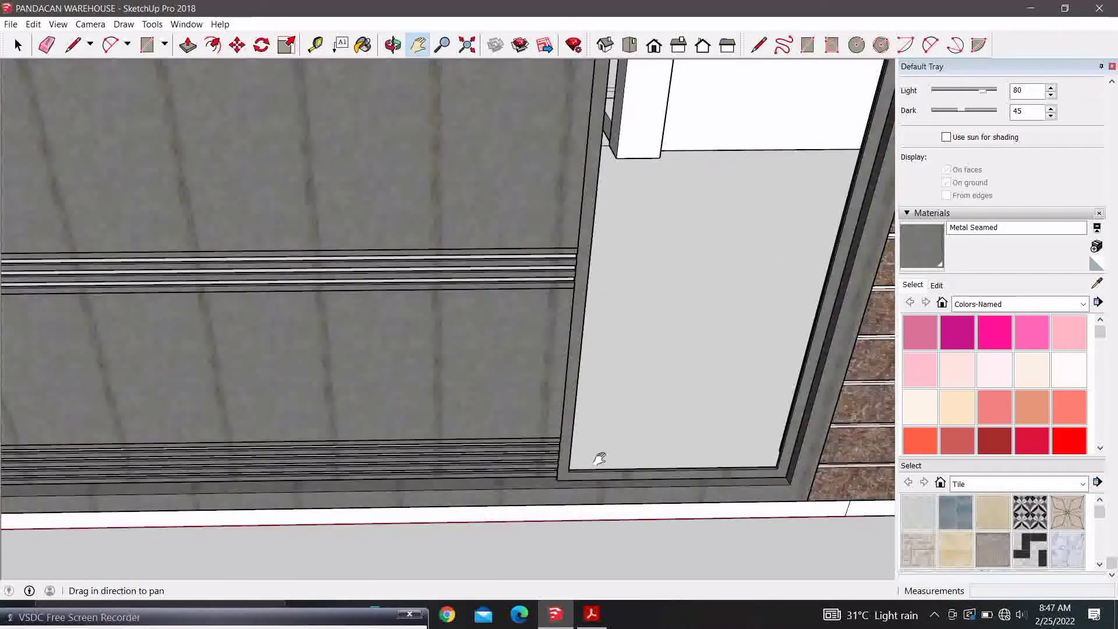
{"action": "scroll", "coordinate": [599, 457], "scroll_direction": "up", "scroll_amount": 3}
{"action": "key", "text": "m"}
{"action": "key", "text": "space"}
{"action": "scroll", "coordinate": [524, 469], "scroll_direction": "down", "scroll_amount": 1}
{"action": "scroll", "coordinate": [506, 465], "scroll_direction": "down", "scroll_amount": 3}
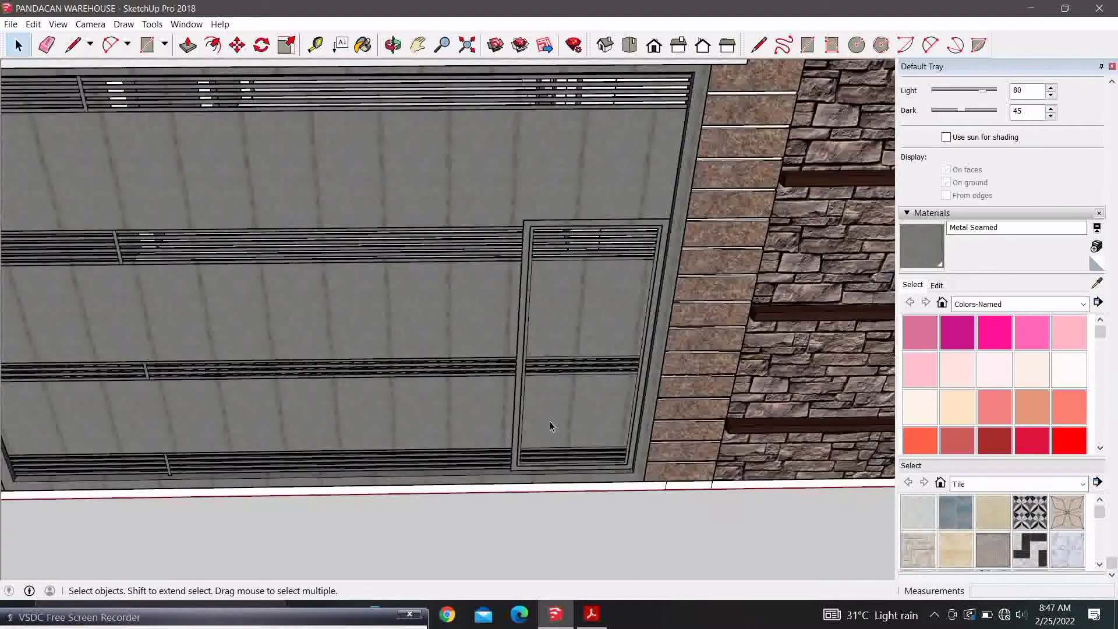
{"action": "scroll", "coordinate": [547, 427], "scroll_direction": "down", "scroll_amount": 1}
{"action": "left_click", "coordinate": [547, 428]}
{"action": "scroll", "coordinate": [539, 461], "scroll_direction": "up", "scroll_amount": 2}
Rotate the door about its hinge edge so it swings open.
{"action": "mouse_move", "coordinate": [539, 462]}
{"action": "middle_mouse_down"}
{"action": "mouse_move", "coordinate": [524, 471]}
{"action": "mouse_move", "coordinate": [584, 492]}
{"action": "middle_mouse_up"}
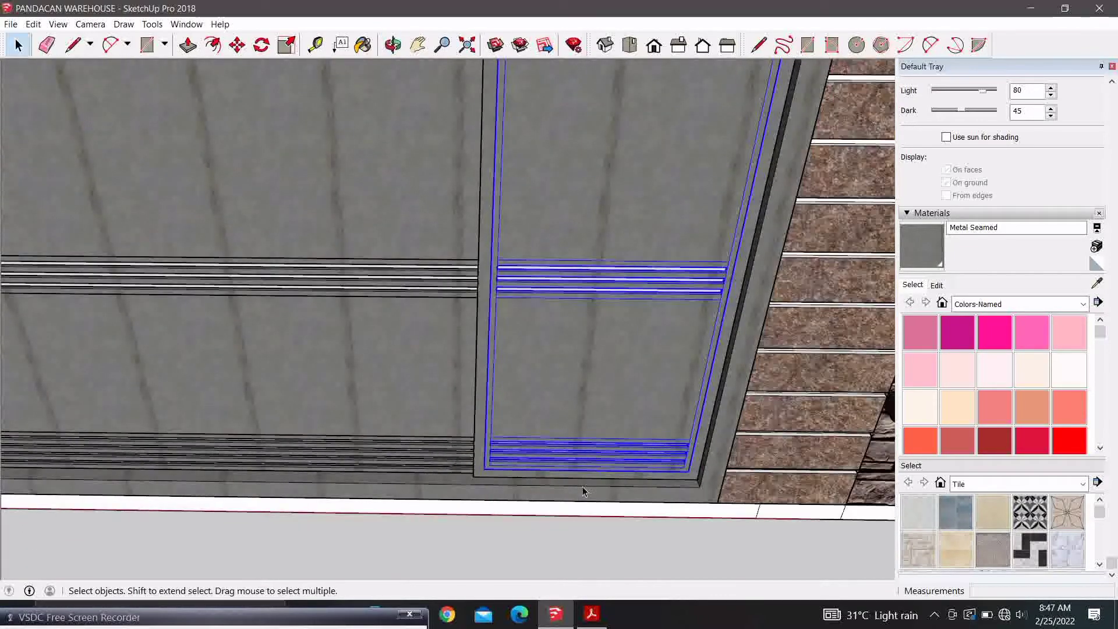
{"action": "middle_click_drag", "start_coordinate": [687, 472], "coordinate": [658, 506]}
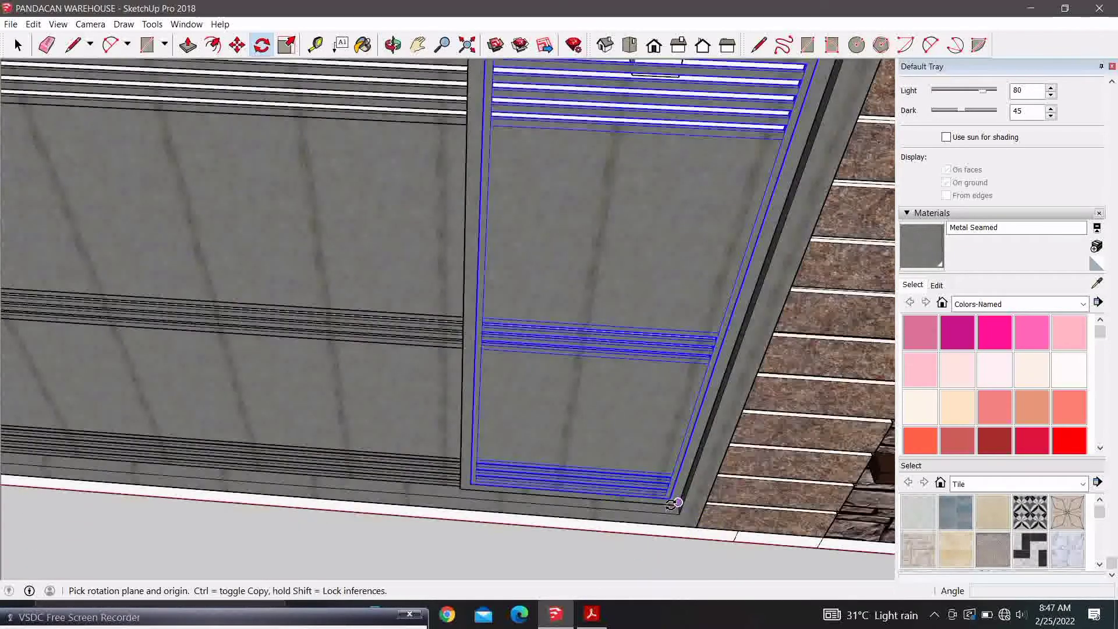
{"action": "scroll", "coordinate": [671, 504], "scroll_direction": "up", "scroll_amount": 2}
{"action": "scroll", "coordinate": [669, 501], "scroll_direction": "up", "scroll_amount": 2}
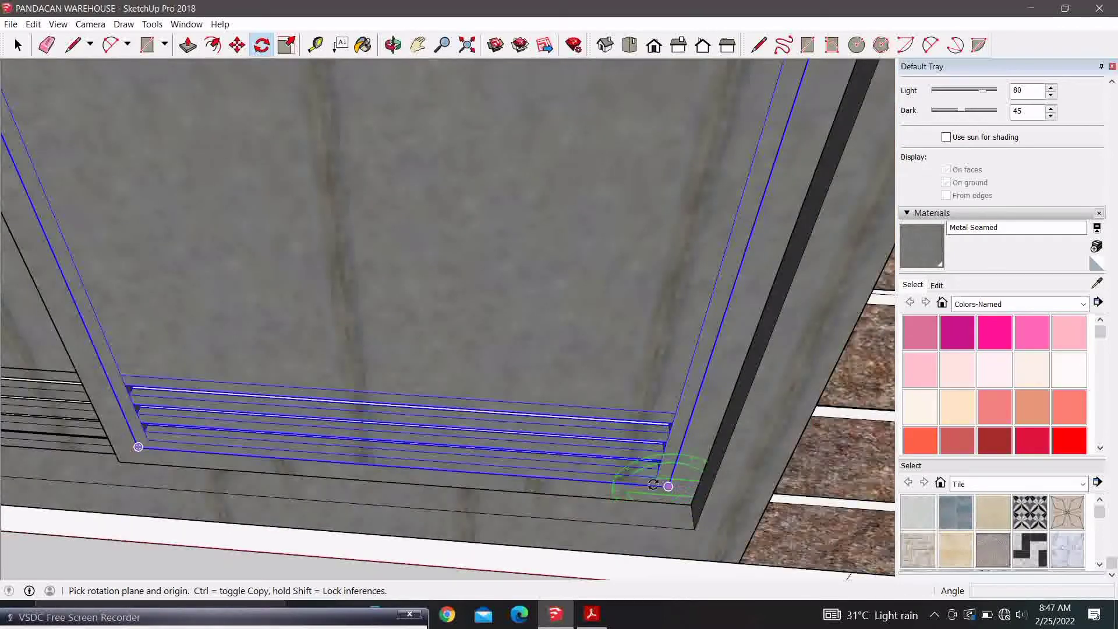
{"action": "mouse_move", "coordinate": [138, 447]}
{"action": "middle_mouse_down"}
{"action": "mouse_move", "coordinate": [227, 484]}
{"action": "mouse_move", "coordinate": [344, 347]}
{"action": "mouse_move", "coordinate": [266, 384]}
{"action": "middle_mouse_up"}
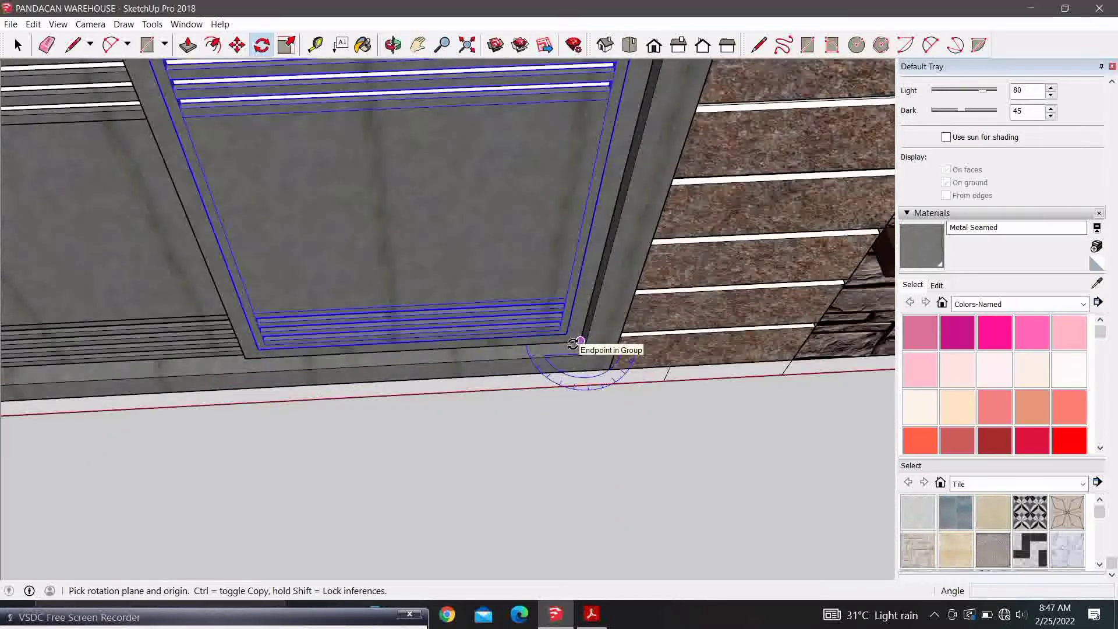
{"action": "left_click", "coordinate": [246, 360]}
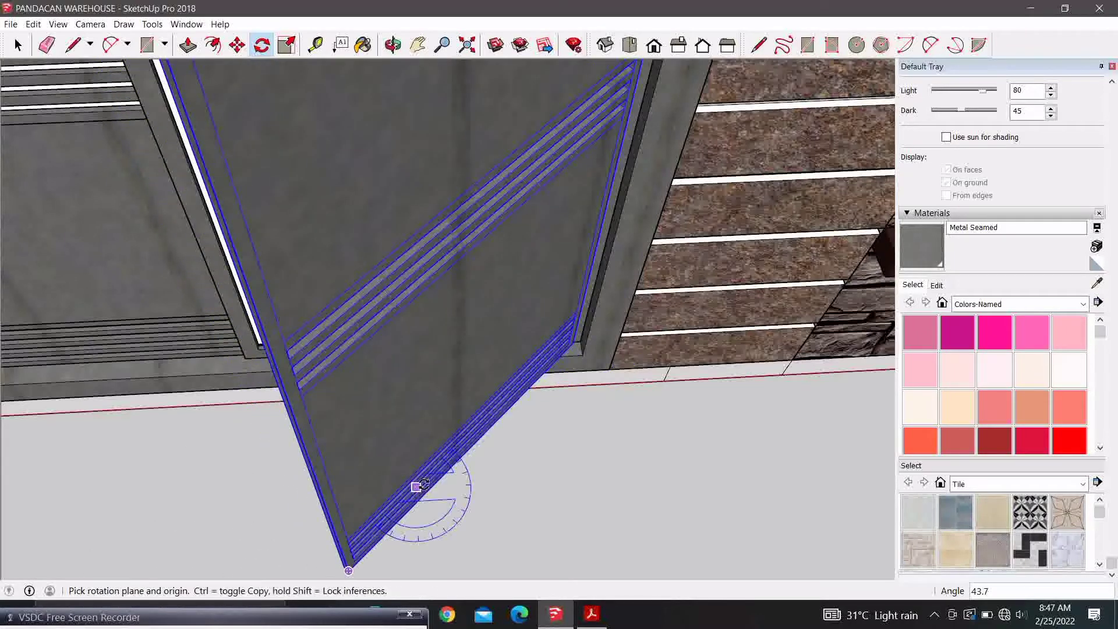
{"action": "key", "text": "space"}
{"action": "scroll", "coordinate": [417, 485], "scroll_direction": "down", "scroll_amount": 5}
{"action": "middle_click_drag", "start_coordinate": [532, 481], "coordinate": [469, 314], "text": "shift"}
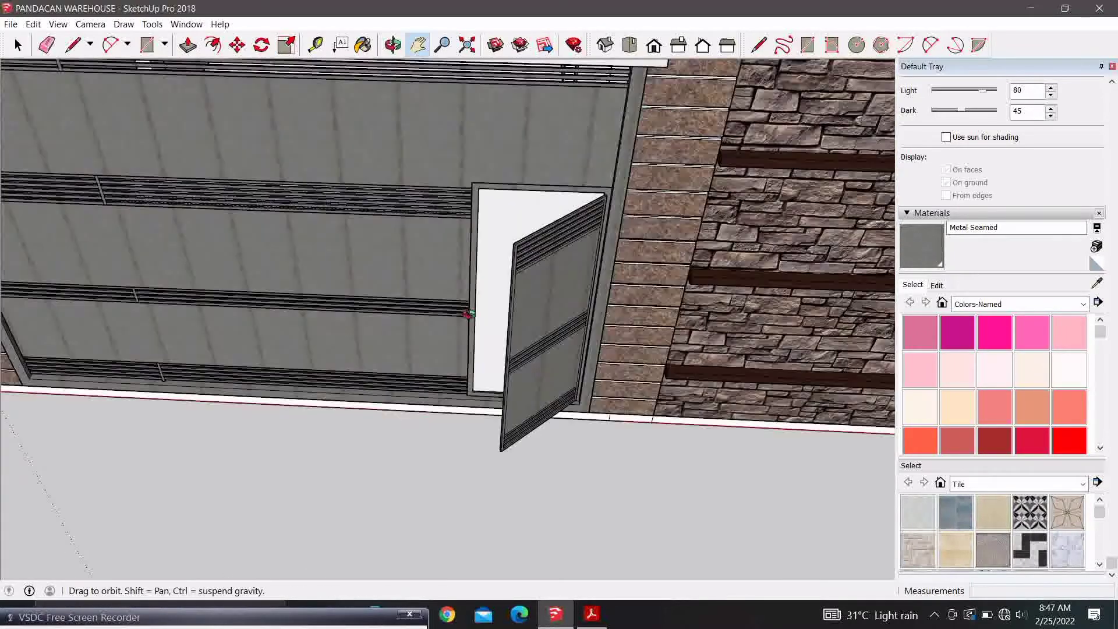
Move the rooftop level group off to the left of the building.
{"action": "scroll", "coordinate": [387, 274], "scroll_direction": "down", "scroll_amount": 3}
{"action": "scroll", "coordinate": [386, 356], "scroll_direction": "down", "scroll_amount": 2}
{"action": "scroll", "coordinate": [400, 355], "scroll_direction": "up", "scroll_amount": 1}
{"action": "mouse_move", "coordinate": [400, 354]}
{"action": "middle_mouse_down"}
{"action": "mouse_move", "coordinate": [776, 313]}
{"action": "mouse_move", "coordinate": [427, 357]}
{"action": "middle_mouse_up"}
{"action": "scroll", "coordinate": [500, 307], "scroll_direction": "down", "scroll_amount": 2}
{"action": "middle_click_drag", "start_coordinate": [499, 307], "coordinate": [470, 287], "text": "shift"}
{"action": "scroll", "coordinate": [472, 286], "scroll_direction": "down", "scroll_amount": 2}
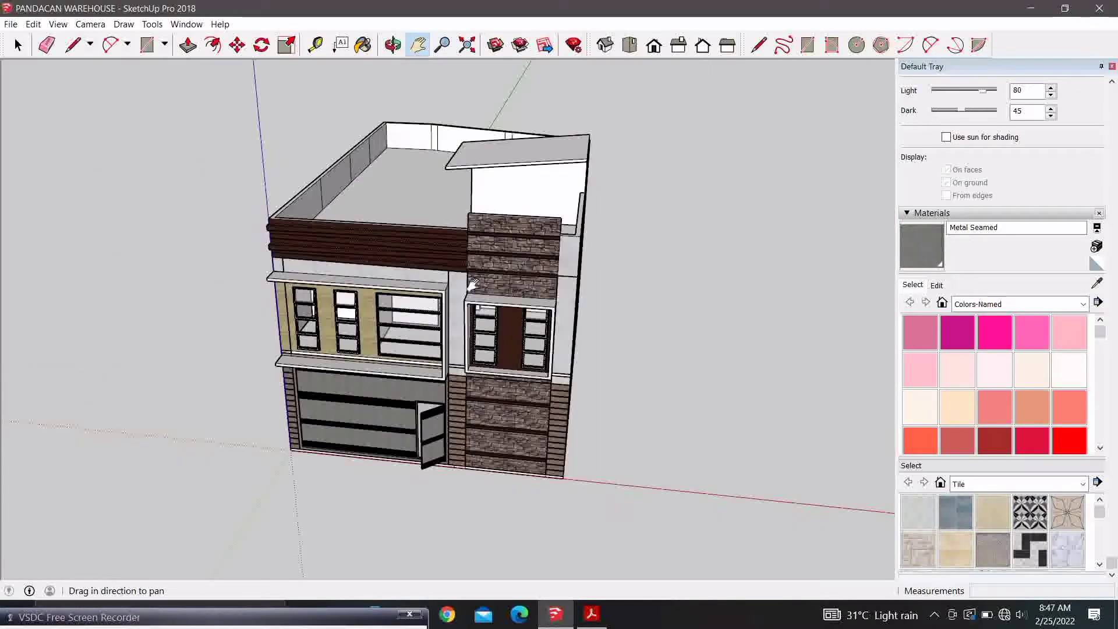
{"action": "scroll", "coordinate": [472, 285], "scroll_direction": "up", "scroll_amount": 3}
{"action": "scroll", "coordinate": [420, 261], "scroll_direction": "down", "scroll_amount": 3}
{"action": "scroll", "coordinate": [494, 213], "scroll_direction": "up", "scroll_amount": 2}
{"action": "key", "text": "space"}
{"action": "left_click", "coordinate": [494, 213]}
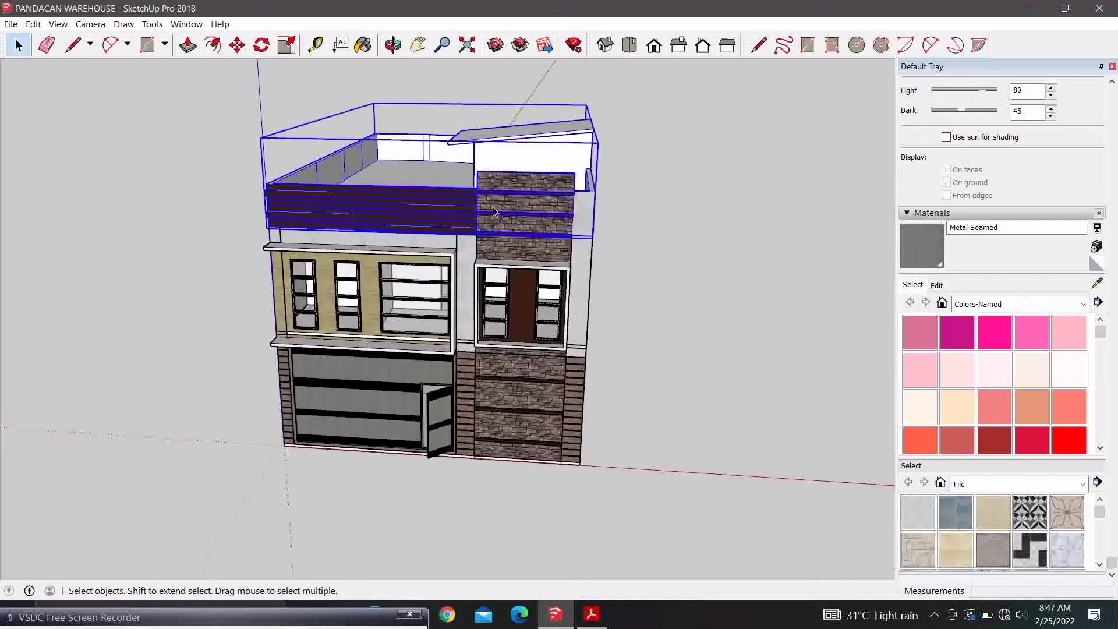
{"action": "scroll", "coordinate": [494, 213], "scroll_direction": "down", "scroll_amount": 2}
{"action": "key", "text": "m"}
{"action": "left_click_drag", "start_coordinate": [494, 213], "coordinate": [189, 203]}
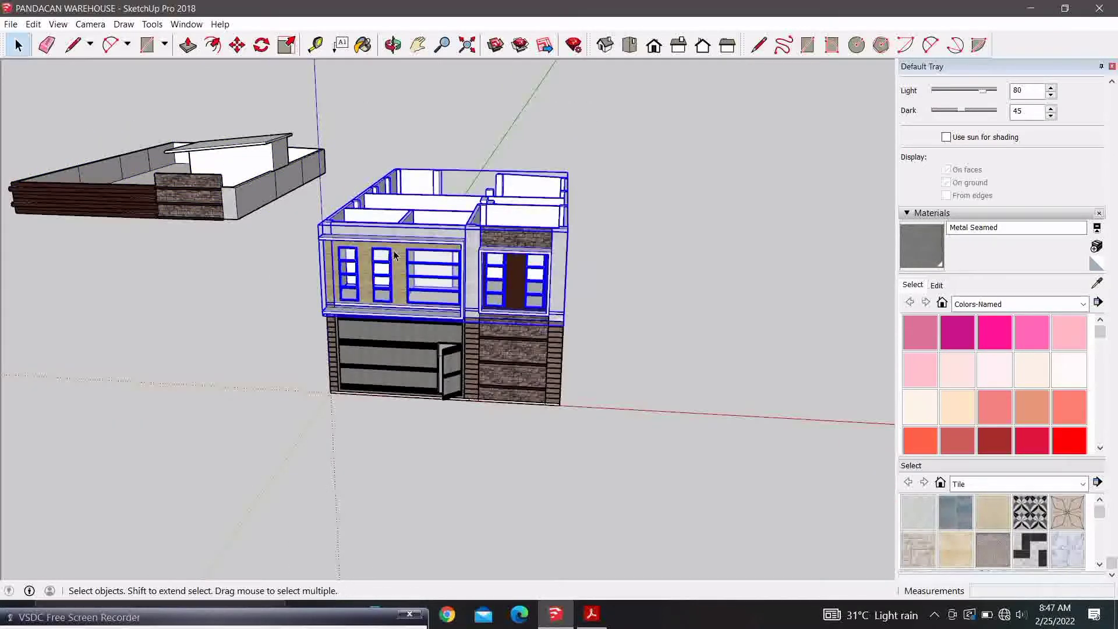
Slide the upper floor group away to the right of the ground floor.
{"action": "left_click_drag", "start_coordinate": [402, 253], "coordinate": [697, 266]}
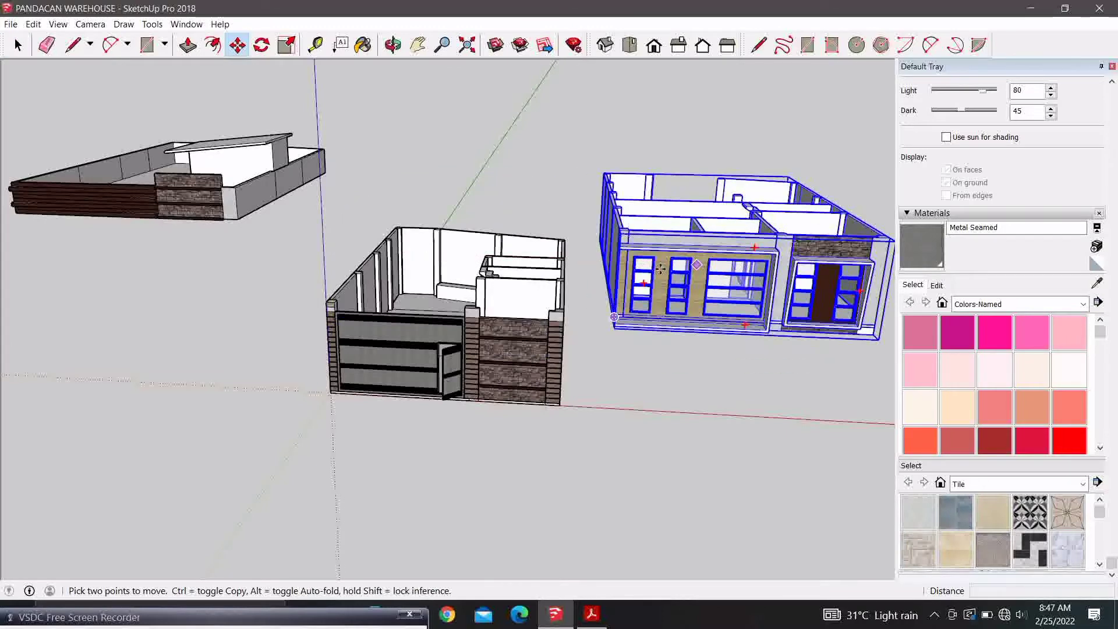
{"action": "left_click", "coordinate": [661, 268]}
{"action": "key", "text": "space"}
{"action": "key", "text": "h"}
{"action": "middle_click_drag", "start_coordinate": [455, 315], "coordinate": [408, 280]}
{"action": "scroll", "coordinate": [358, 254], "scroll_direction": "up", "scroll_amount": 5}
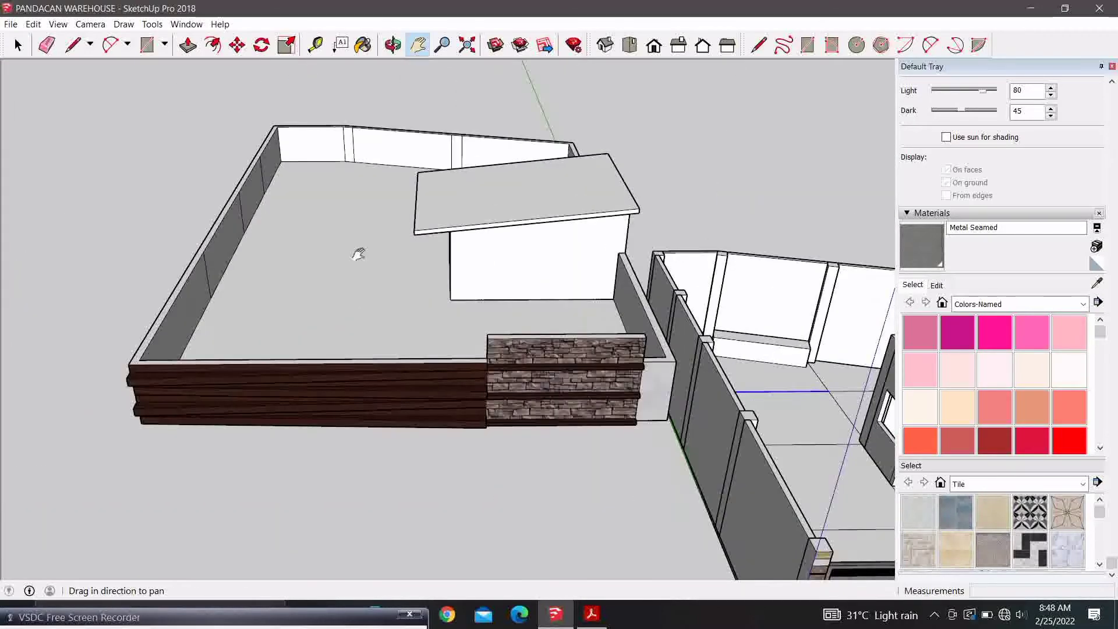
{"action": "scroll", "coordinate": [220, 287], "scroll_direction": "up", "scroll_amount": 3}
{"action": "scroll", "coordinate": [439, 376], "scroll_direction": "up", "scroll_amount": 3}
{"action": "left_click_drag", "start_coordinate": [439, 377], "coordinate": [361, 302]}
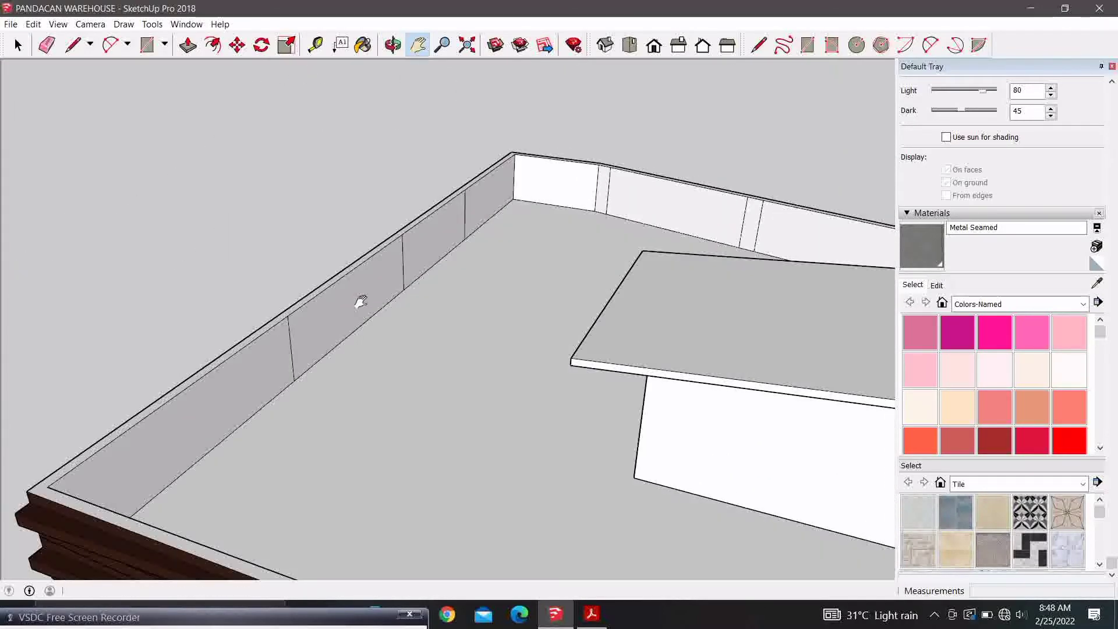
{"action": "scroll", "coordinate": [415, 343], "scroll_direction": "down", "scroll_amount": 5}
{"action": "scroll", "coordinate": [497, 257], "scroll_direction": "up", "scroll_amount": 1}
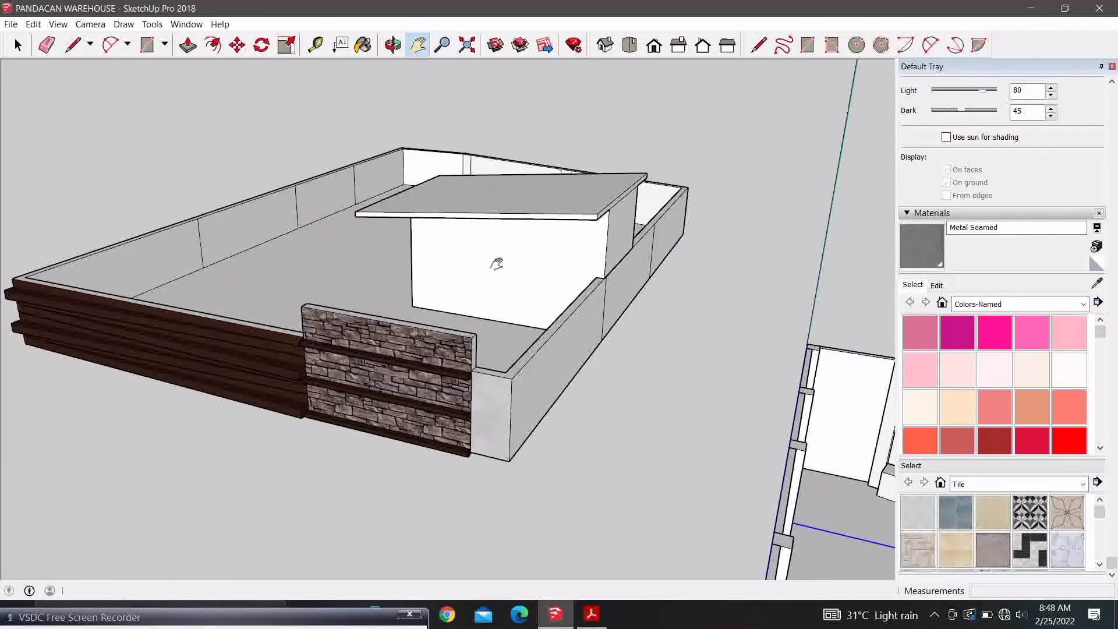
{"action": "scroll", "coordinate": [497, 257], "scroll_direction": "up", "scroll_amount": 1}
{"action": "scroll", "coordinate": [474, 290], "scroll_direction": "up", "scroll_amount": 1}
{"action": "scroll", "coordinate": [475, 290], "scroll_direction": "down", "scroll_amount": 3}
Explode the rooftop level group into loose geometry.
{"action": "key", "text": "space"}
{"action": "middle_click_drag", "start_coordinate": [517, 305], "coordinate": [313, 282]}
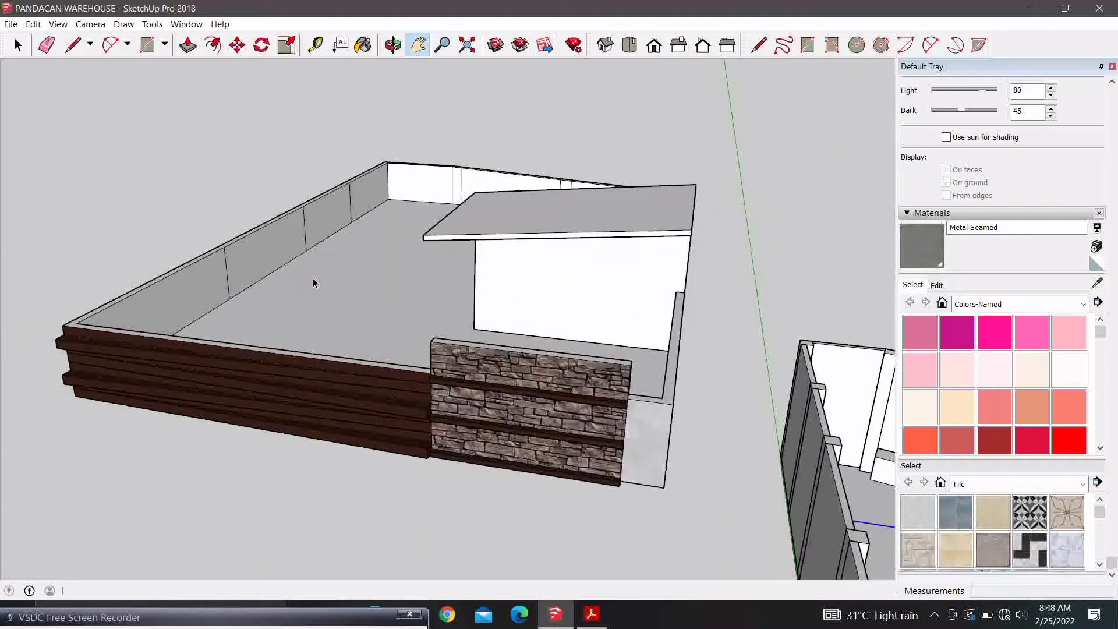
{"action": "left_click", "coordinate": [312, 282]}
{"action": "right_click", "coordinate": [305, 272]}
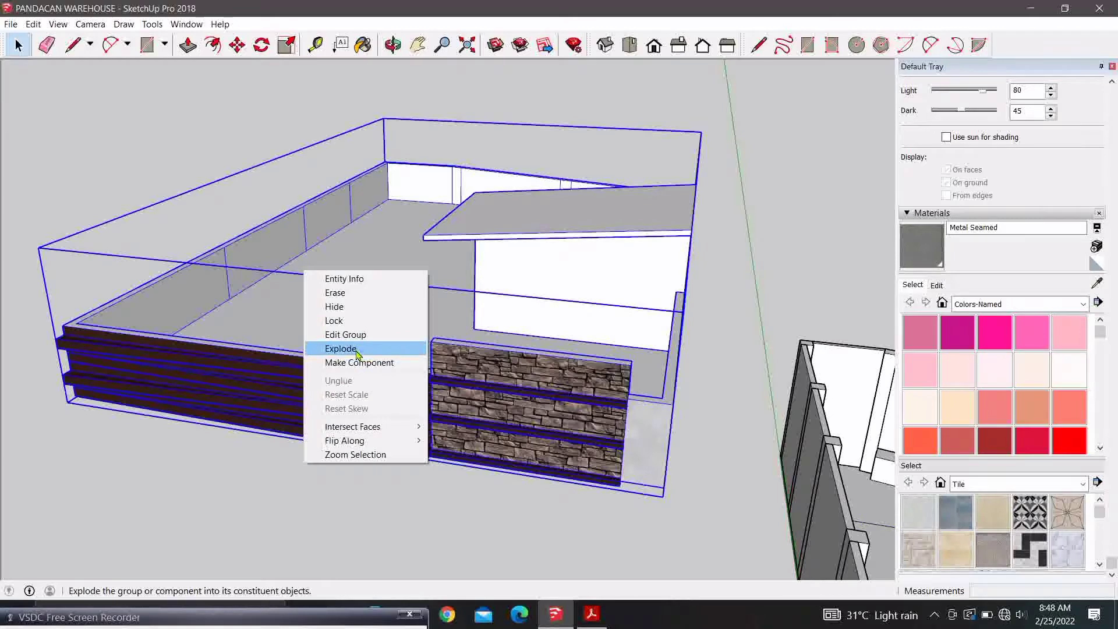
{"action": "left_click", "coordinate": [268, 272]}
{"action": "scroll", "coordinate": [244, 264], "scroll_direction": "up", "scroll_amount": 2}
{"action": "scroll", "coordinate": [235, 280], "scroll_direction": "up", "scroll_amount": 2}
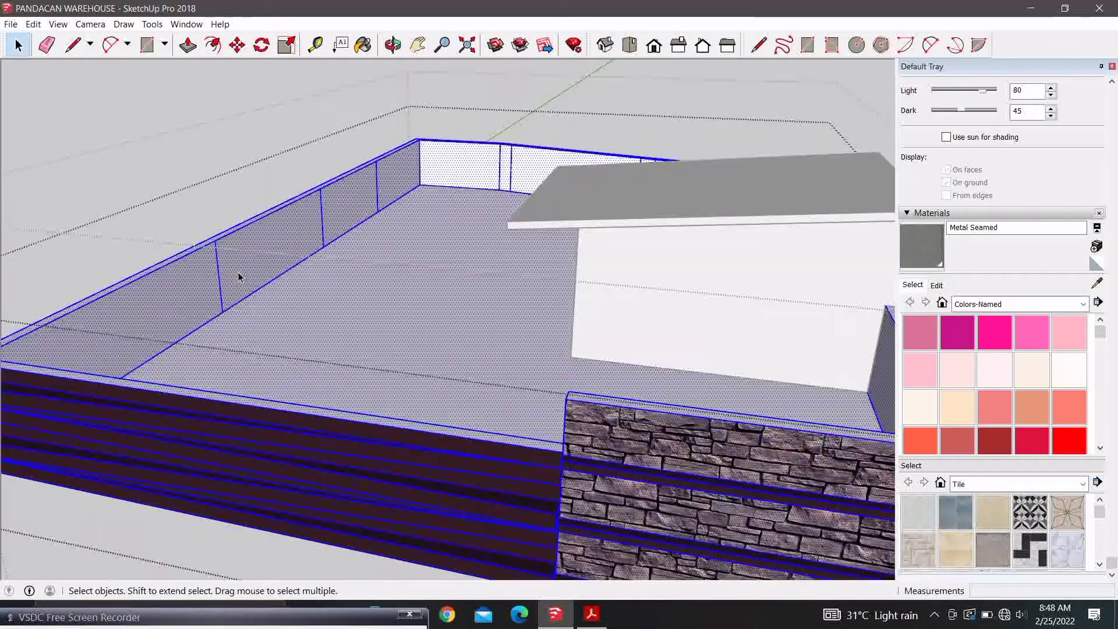
{"action": "scroll", "coordinate": [222, 288], "scroll_direction": "up", "scroll_amount": 2}
Erase the stray edge line from the parapet wall.
{"action": "double_click", "coordinate": [223, 288]}
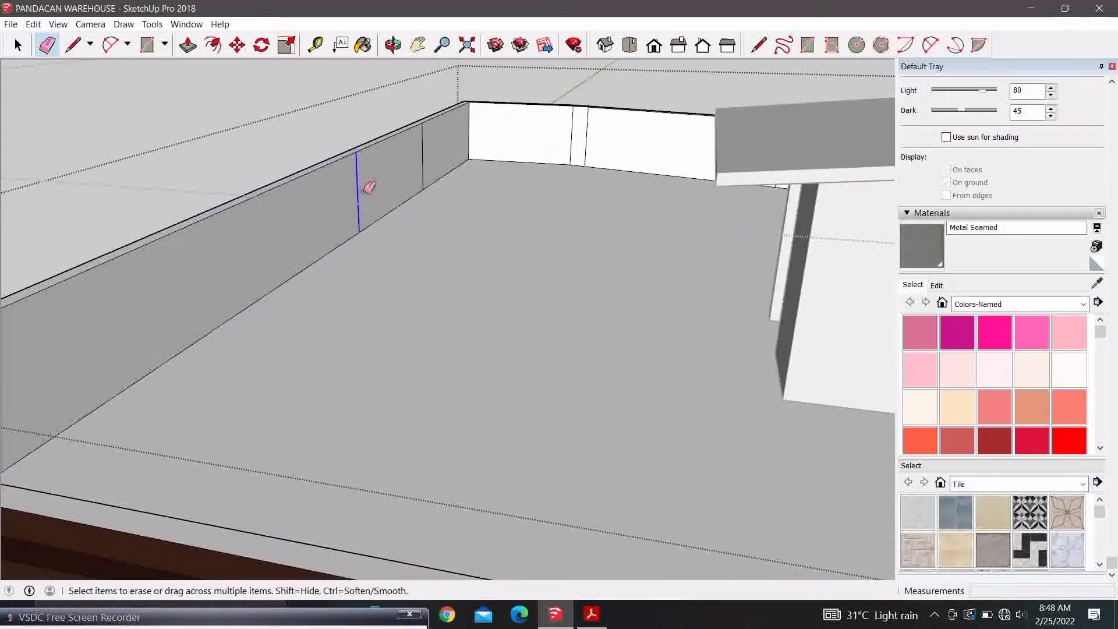
{"action": "scroll", "coordinate": [412, 374], "scroll_direction": "down", "scroll_amount": 3}
{"action": "middle_click_drag", "start_coordinate": [412, 374], "coordinate": [632, 357]}
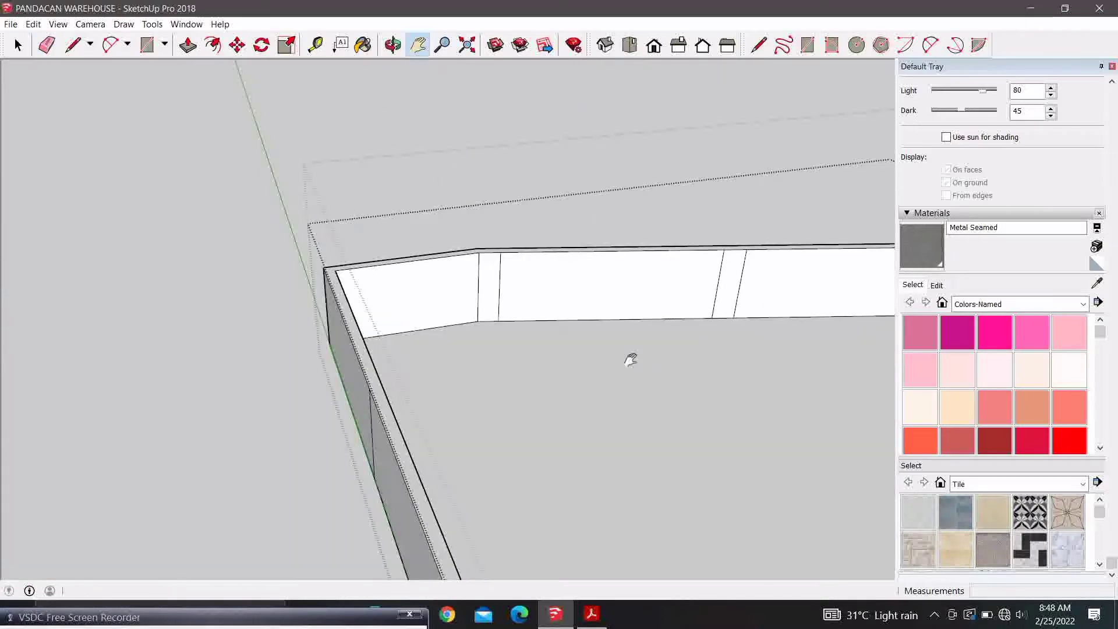
{"action": "key", "text": "e"}
{"action": "scroll", "coordinate": [431, 336], "scroll_direction": "up", "scroll_amount": 3}
{"action": "scroll", "coordinate": [555, 337], "scroll_direction": "down", "scroll_amount": 2}
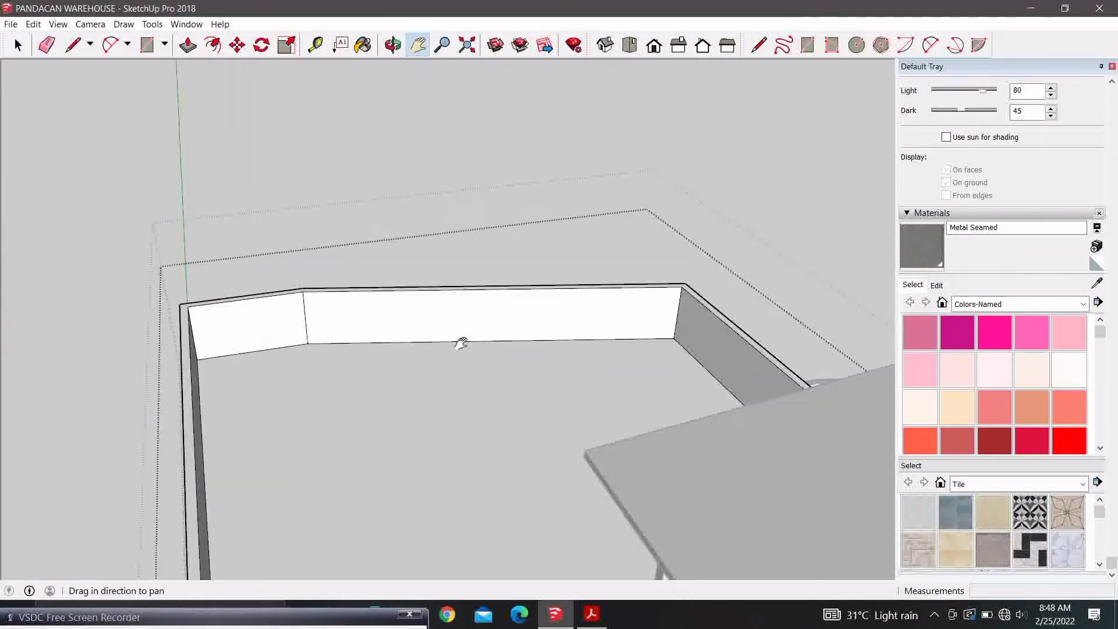
{"action": "scroll", "coordinate": [462, 345], "scroll_direction": "down", "scroll_amount": 3}
{"action": "mouse_move", "coordinate": [462, 345]}
{"action": "middle_mouse_down"}
{"action": "mouse_move", "coordinate": [782, 412]}
{"action": "mouse_move", "coordinate": [610, 417]}
{"action": "middle_mouse_up"}
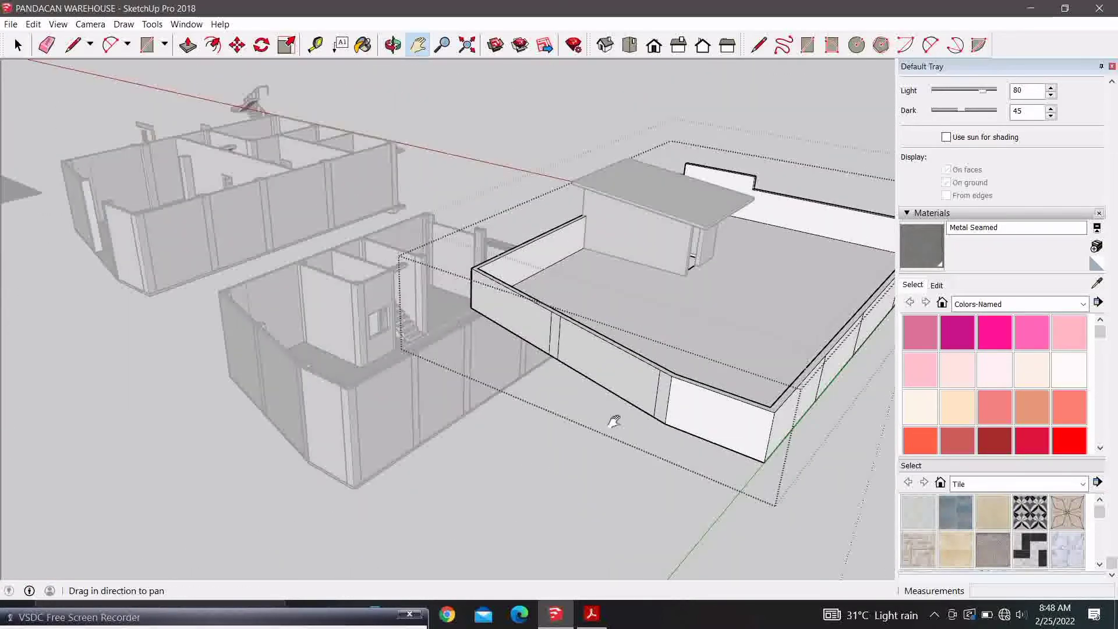
{"action": "scroll", "coordinate": [564, 339], "scroll_direction": "up", "scroll_amount": 3}
Orbit along the outer parapet wall and view the whole building from above.
{"action": "key", "text": "space"}
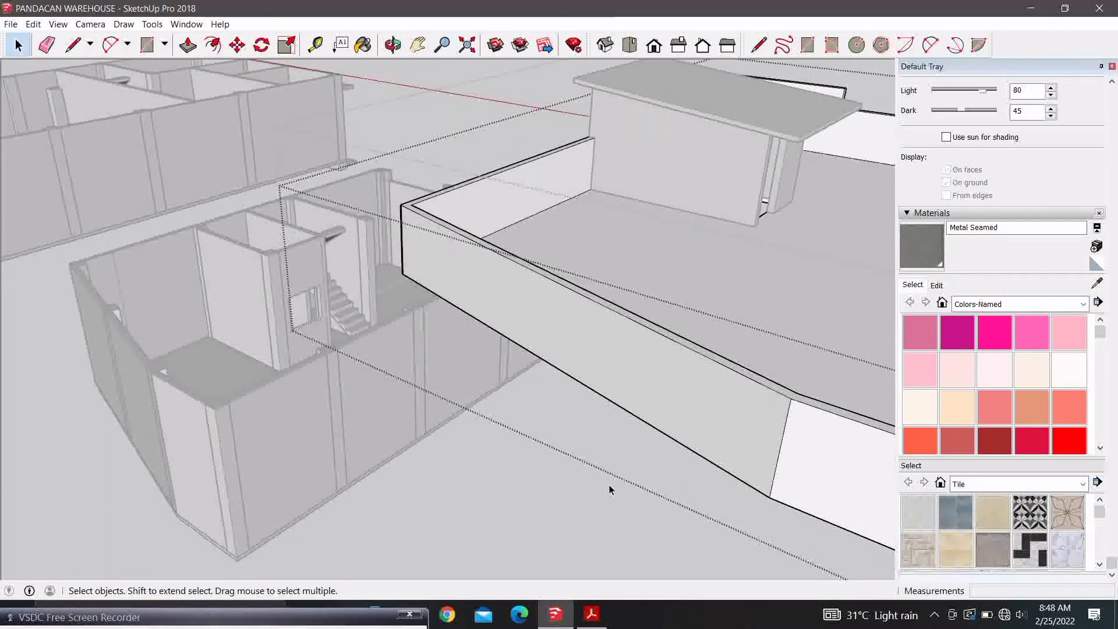
{"action": "mouse_move", "coordinate": [610, 489]}
{"action": "middle_mouse_down"}
{"action": "mouse_move", "coordinate": [298, 382]}
{"action": "mouse_move", "coordinate": [527, 517]}
{"action": "middle_mouse_up"}
{"action": "scroll", "coordinate": [505, 443], "scroll_direction": "up", "scroll_amount": 2}
{"action": "middle_click_drag", "start_coordinate": [504, 444], "coordinate": [530, 439]}
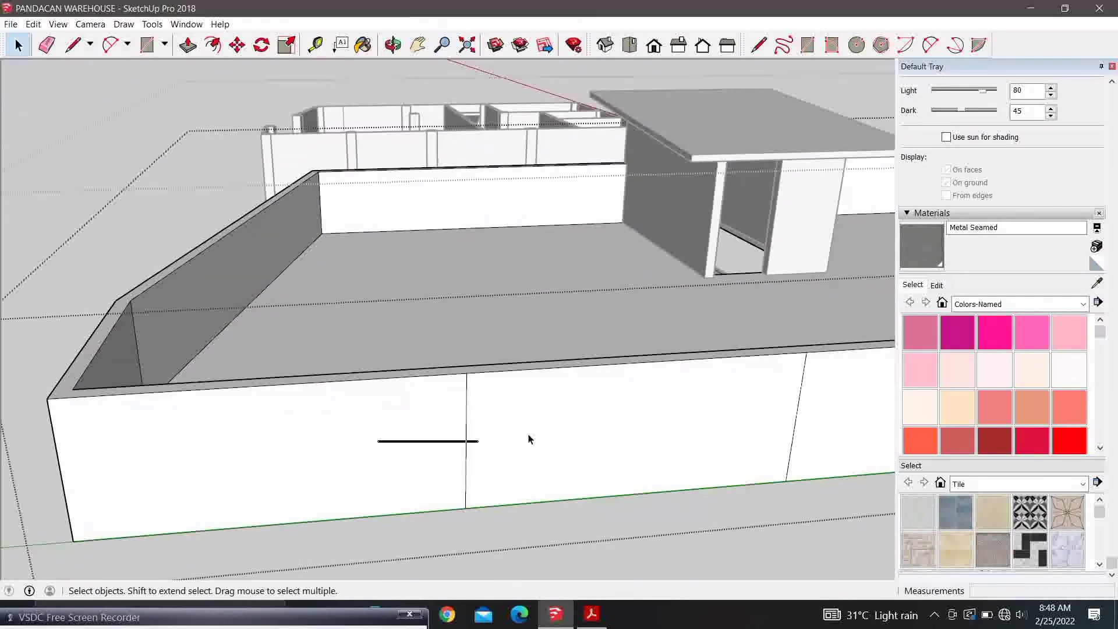
{"action": "mouse_move", "coordinate": [463, 463]}
{"action": "middle_mouse_down"}
{"action": "mouse_move", "coordinate": [517, 461]}
{"action": "mouse_move", "coordinate": [257, 414]}
{"action": "middle_mouse_up"}
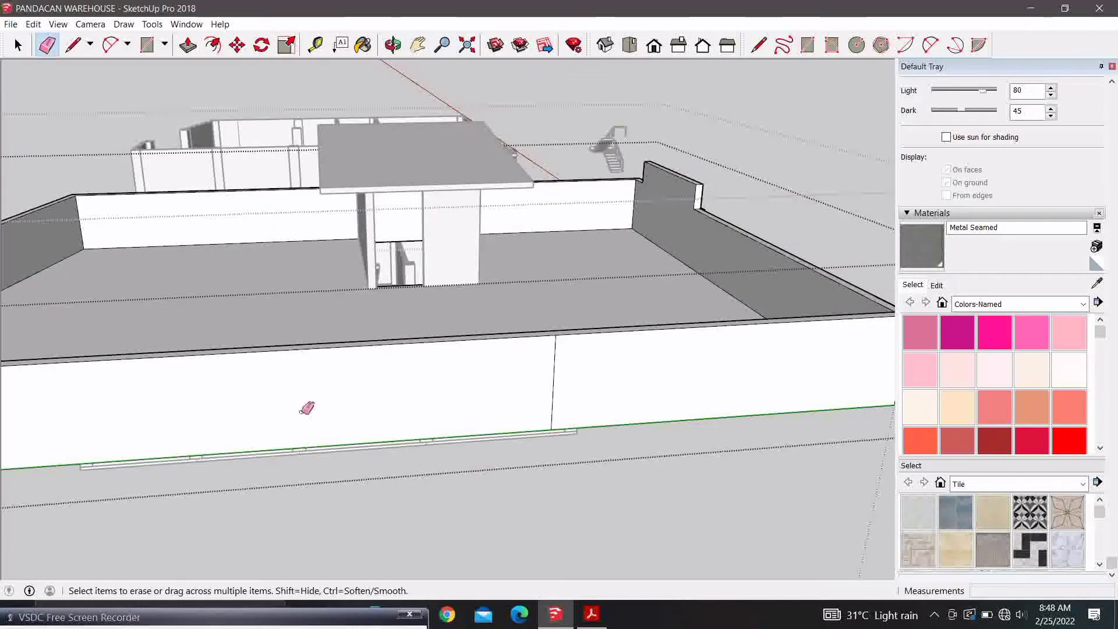
{"action": "mouse_move", "coordinate": [528, 379]}
{"action": "middle_mouse_down"}
{"action": "mouse_move", "coordinate": [662, 407]}
{"action": "mouse_move", "coordinate": [640, 436]}
{"action": "mouse_move", "coordinate": [707, 462]}
{"action": "mouse_move", "coordinate": [319, 441]}
{"action": "mouse_move", "coordinate": [257, 387]}
{"action": "mouse_move", "coordinate": [209, 369]}
{"action": "mouse_move", "coordinate": [467, 399]}
{"action": "mouse_move", "coordinate": [208, 378]}
{"action": "middle_mouse_up"}
{"action": "scroll", "coordinate": [208, 377], "scroll_direction": "up", "scroll_amount": 1}
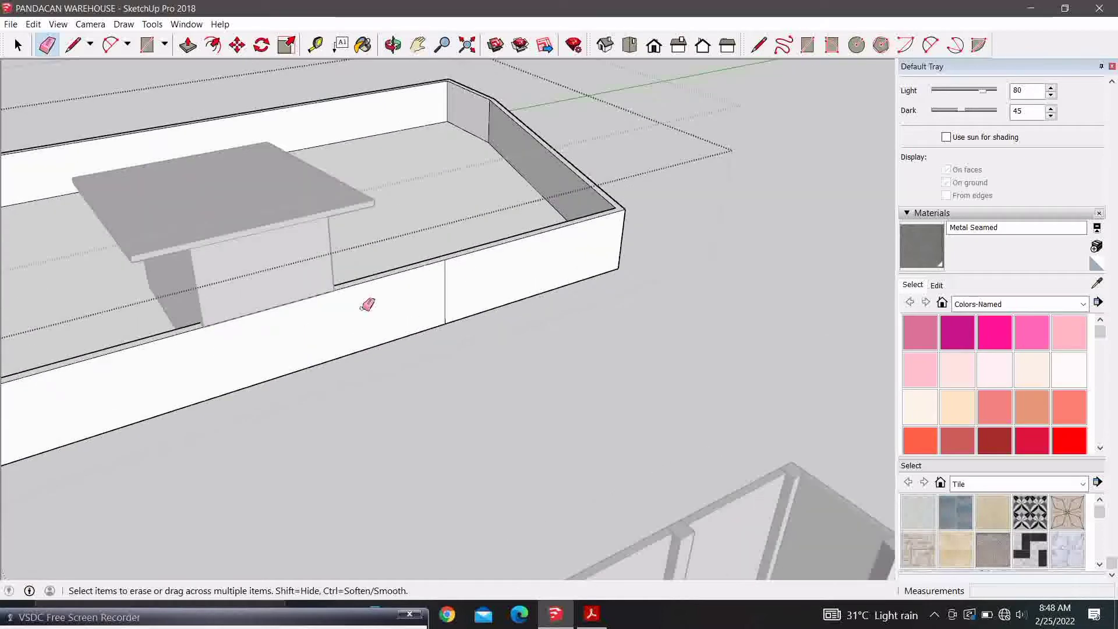
{"action": "key", "text": "space"}
{"action": "scroll", "coordinate": [470, 316], "scroll_direction": "down", "scroll_amount": 2}
{"action": "scroll", "coordinate": [399, 325], "scroll_direction": "down", "scroll_amount": 3}
{"action": "middle_click_drag", "start_coordinate": [400, 324], "coordinate": [429, 428]}
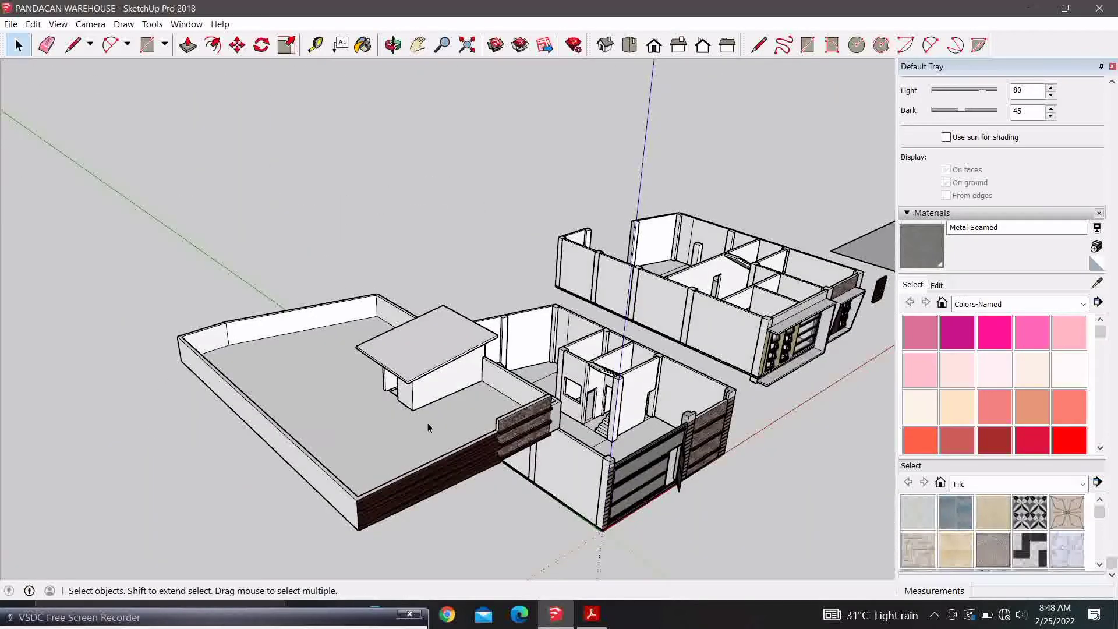
Open the rooftop group, select its floor face, then close the group again.
{"action": "scroll", "coordinate": [392, 425], "scroll_direction": "up", "scroll_amount": 2}
{"action": "scroll", "coordinate": [432, 370], "scroll_direction": "up", "scroll_amount": 2}
{"action": "double_click", "coordinate": [431, 366]}
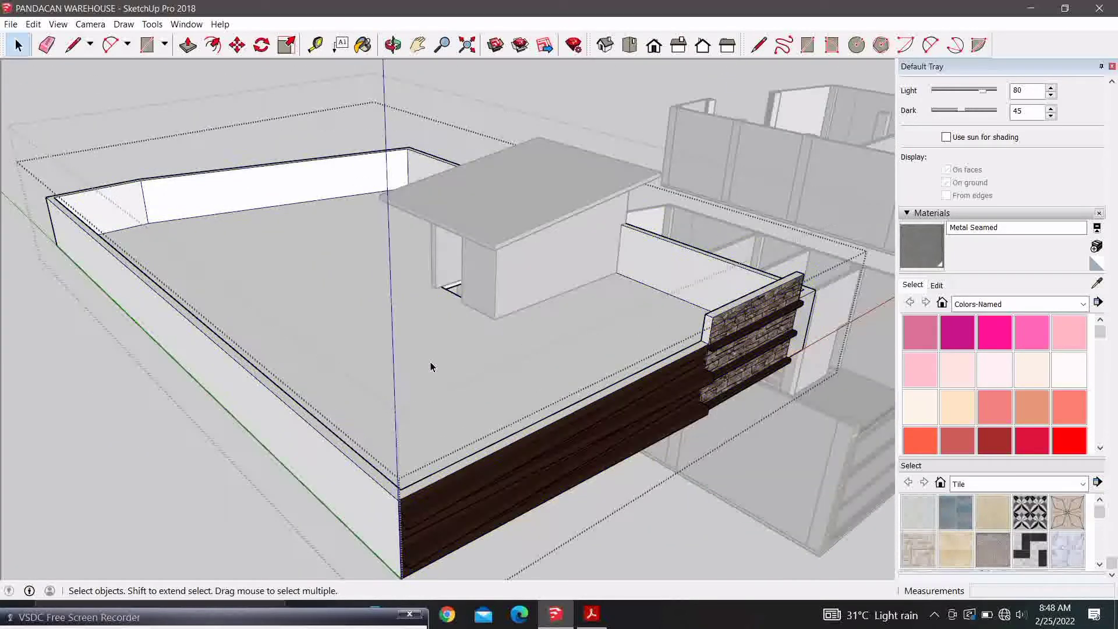
{"action": "left_click", "coordinate": [431, 367]}
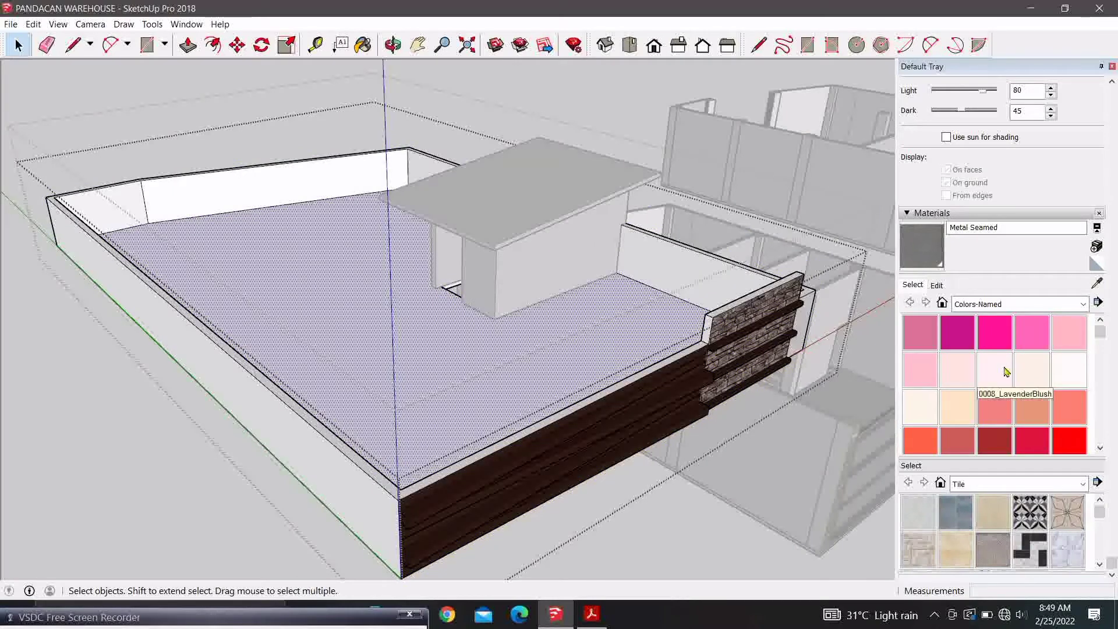
{"action": "scroll", "coordinate": [1038, 376], "scroll_direction": "down", "scroll_amount": 3}
{"action": "scroll", "coordinate": [1039, 377], "scroll_direction": "down", "scroll_amount": 3}
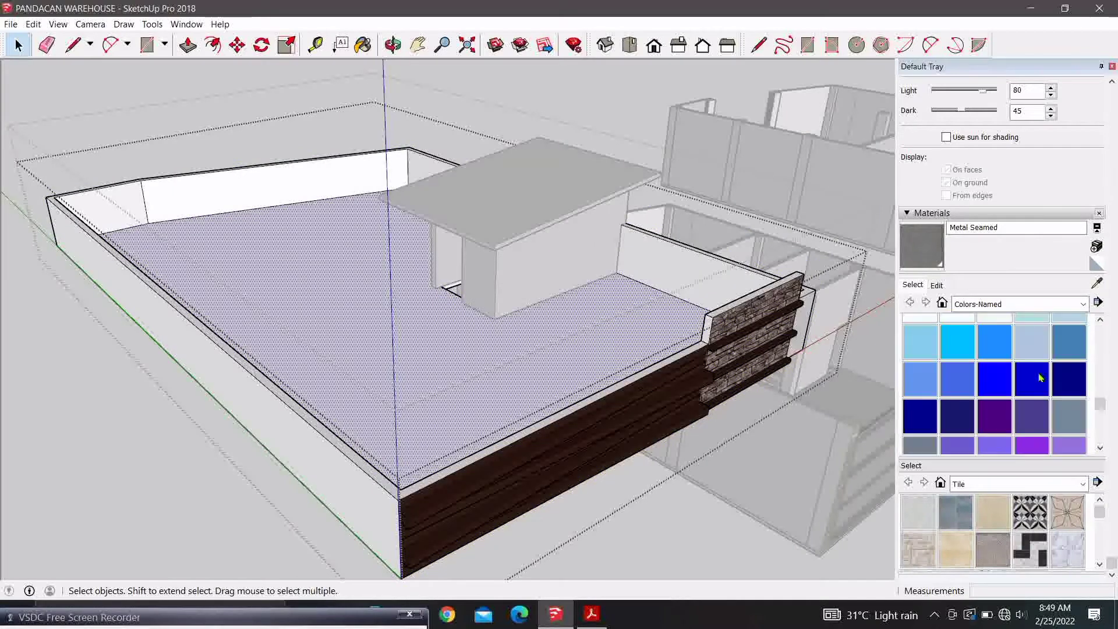
{"action": "scroll", "coordinate": [1040, 378], "scroll_direction": "up", "scroll_amount": 1}
{"action": "scroll", "coordinate": [1018, 384], "scroll_direction": "up", "scroll_amount": 2}
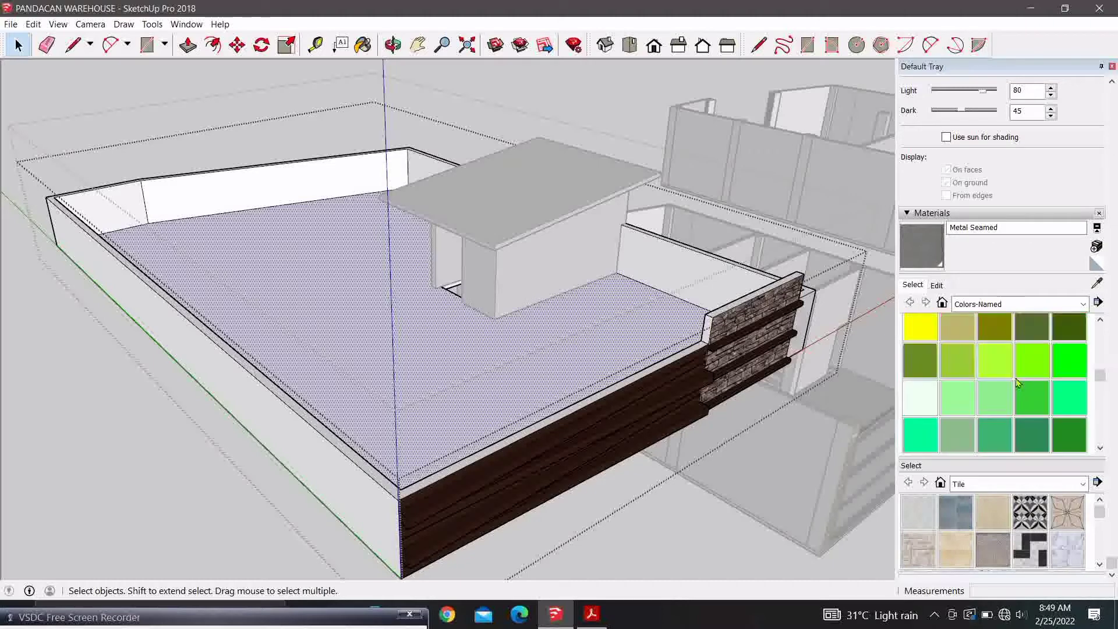
{"action": "left_click", "coordinate": [799, 410]}
Pan across the upper floor's facade over to the interior rooms.
{"action": "scroll", "coordinate": [732, 425], "scroll_direction": "down", "scroll_amount": 2}
{"action": "mouse_move", "coordinate": [732, 425]}
{"action": "middle_mouse_down"}
{"action": "mouse_move", "coordinate": [448, 339]}
{"action": "mouse_move", "coordinate": [553, 373]}
{"action": "middle_mouse_up"}
{"action": "scroll", "coordinate": [575, 382], "scroll_direction": "up", "scroll_amount": 3}
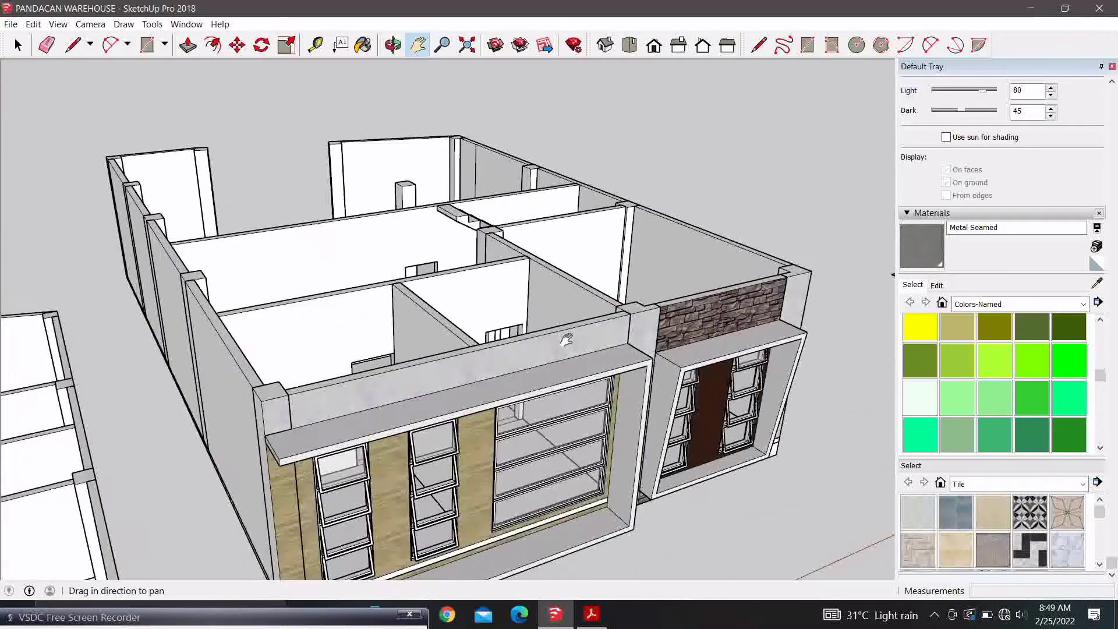
{"action": "scroll", "coordinate": [575, 381], "scroll_direction": "up", "scroll_amount": 3}
{"action": "scroll", "coordinate": [576, 381], "scroll_direction": "up", "scroll_amount": 2}
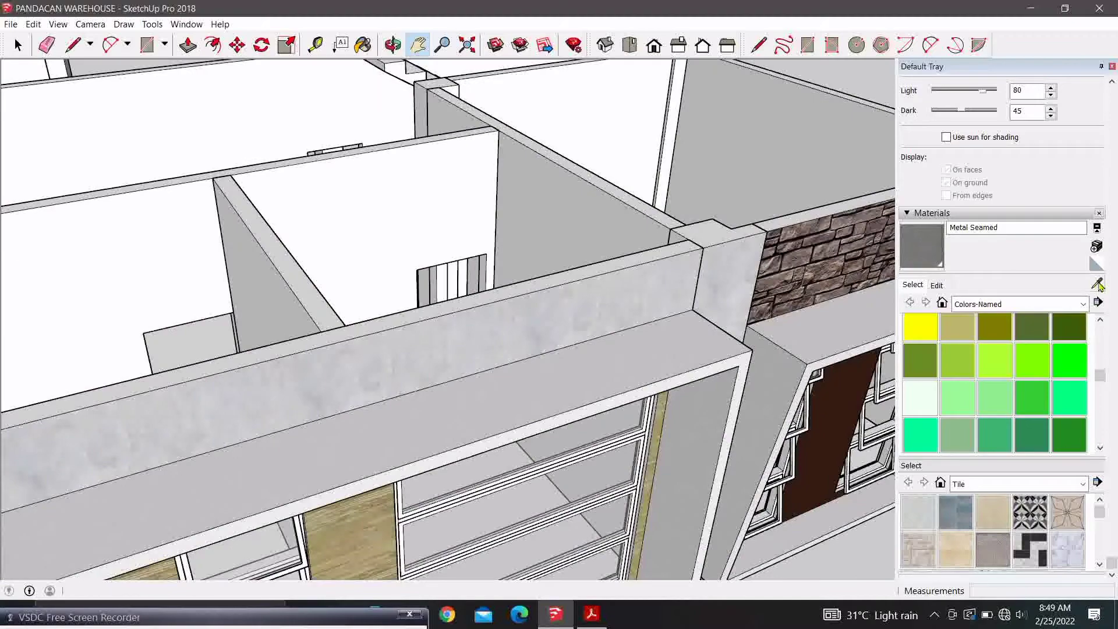
{"action": "key", "text": "space"}
{"action": "scroll", "coordinate": [621, 364], "scroll_direction": "down", "scroll_amount": 5}
{"action": "scroll", "coordinate": [621, 364], "scroll_direction": "down", "scroll_amount": 3}
{"action": "middle_click_drag", "start_coordinate": [621, 364], "coordinate": [346, 442], "text": "shift"}
{"action": "scroll", "coordinate": [346, 443], "scroll_direction": "up", "scroll_amount": 3}
Open the wall group for editing and pan to the rooftop deck and stair box.
{"action": "key", "text": "space"}
{"action": "double_click", "coordinate": [366, 423]}
{"action": "scroll", "coordinate": [366, 418], "scroll_direction": "down", "scroll_amount": 5}
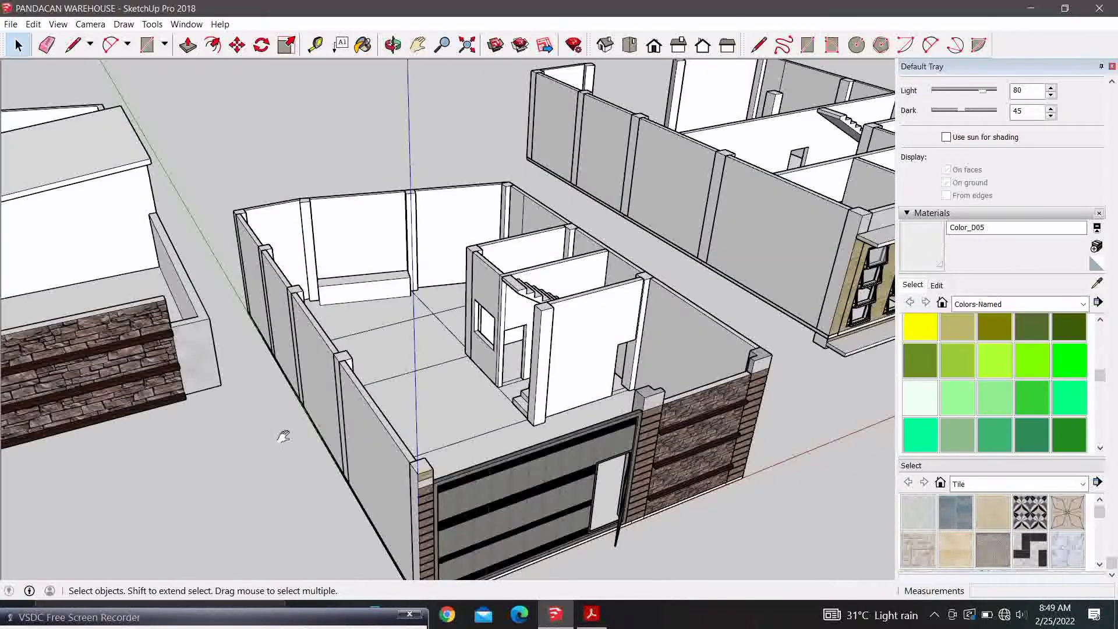
{"action": "key", "text": "Escape"}
{"action": "scroll", "coordinate": [452, 392], "scroll_direction": "up", "scroll_amount": 5}
{"action": "middle_click_drag", "start_coordinate": [452, 392], "coordinate": [417, 377], "text": "shift"}
{"action": "scroll", "coordinate": [417, 377], "scroll_direction": "up", "scroll_amount": 2}
{"action": "left_click", "coordinate": [413, 379]}
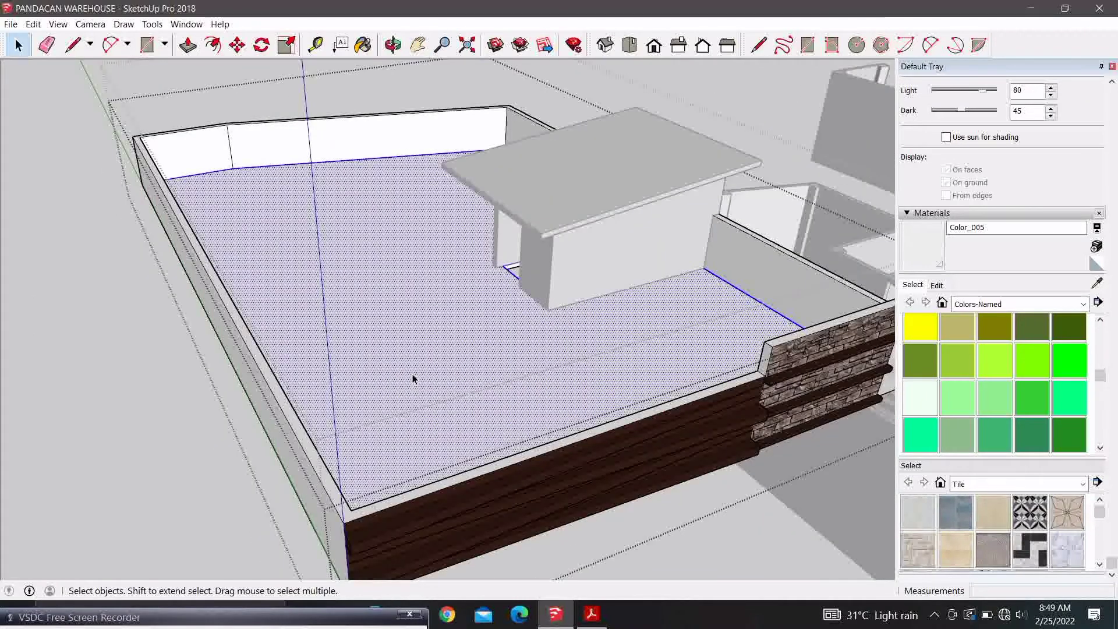
{"action": "left_click", "coordinate": [273, 413]}
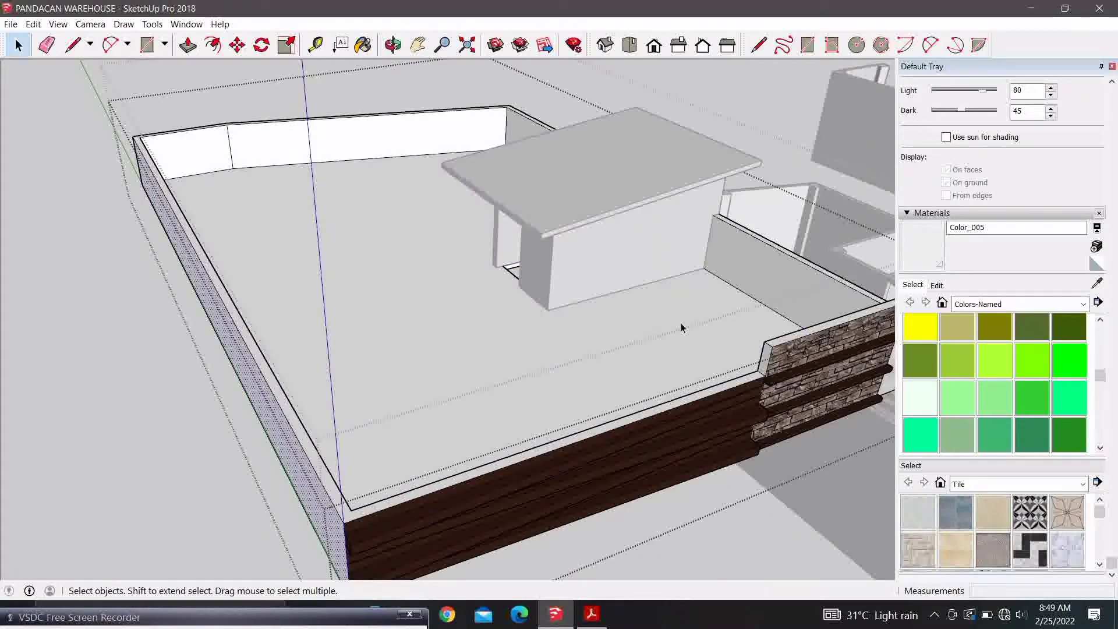
{"action": "left_click", "coordinate": [668, 109]}
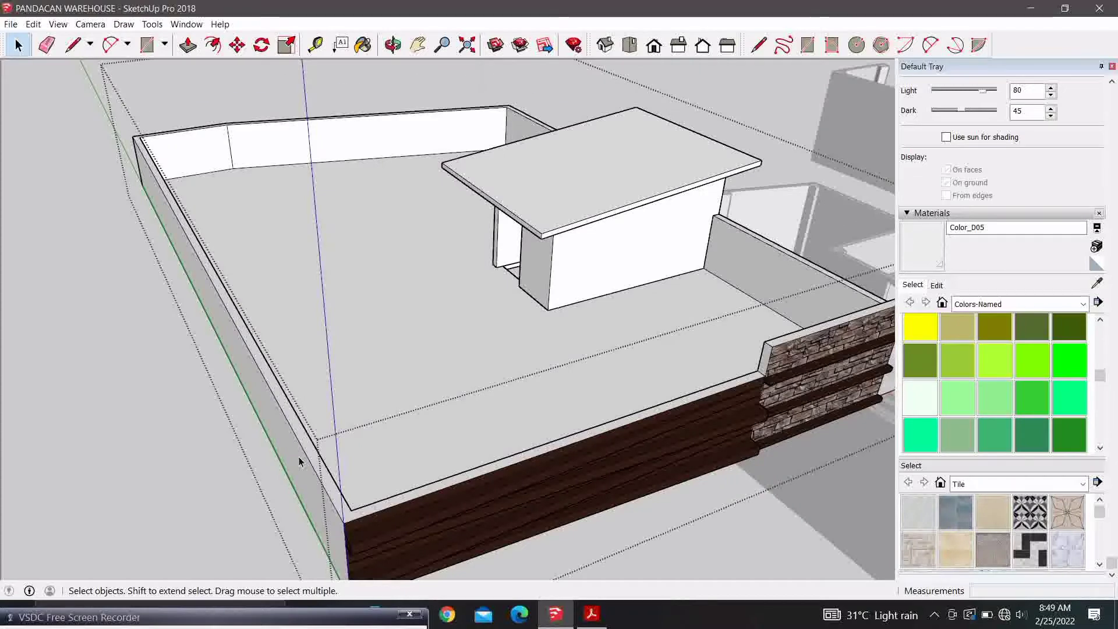
{"action": "scroll", "coordinate": [462, 374], "scroll_direction": "down", "scroll_amount": 3}
{"action": "scroll", "coordinate": [516, 319], "scroll_direction": "up", "scroll_amount": 3}
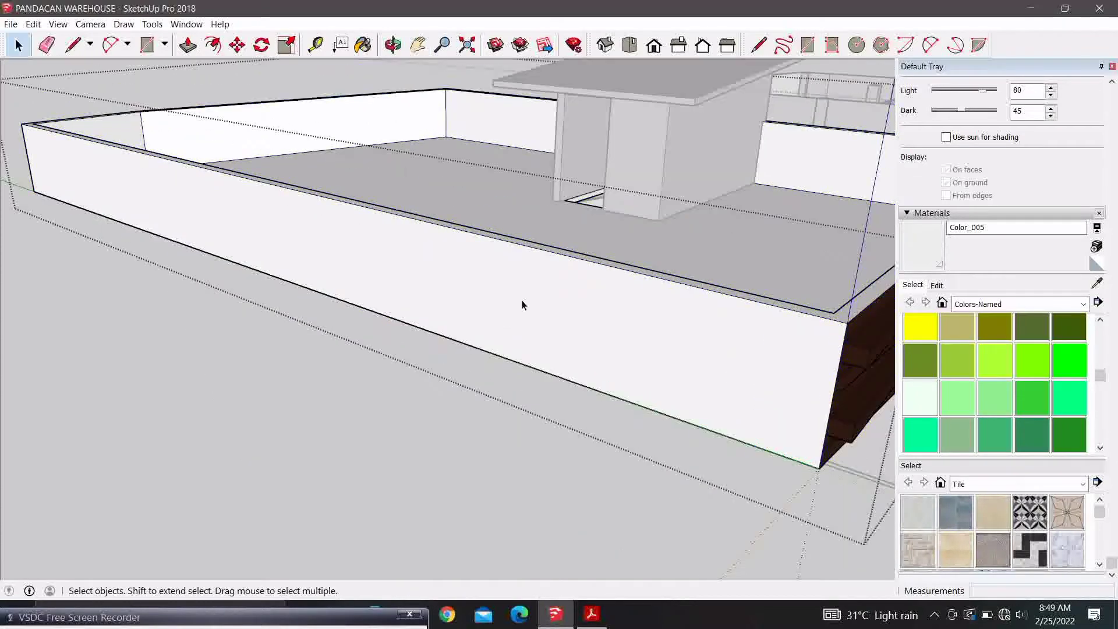
{"action": "scroll", "coordinate": [522, 305], "scroll_direction": "up", "scroll_amount": 2}
{"action": "triple_click", "coordinate": [522, 305]}
{"action": "left_click", "coordinate": [522, 304]}
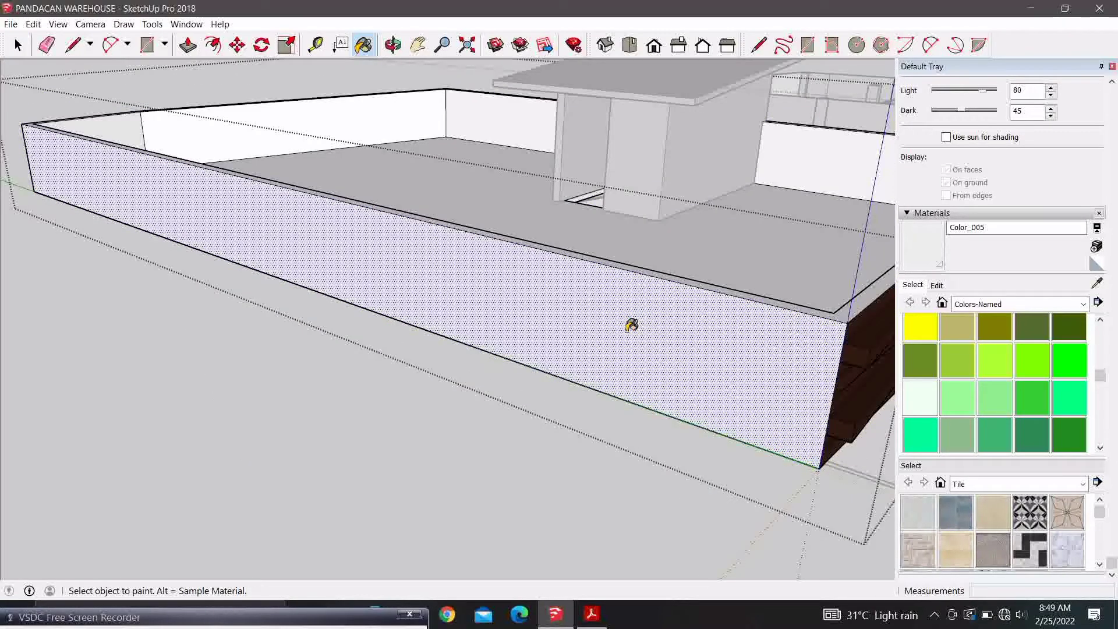
{"action": "mouse_move", "coordinate": [634, 326]}
{"action": "middle_mouse_down"}
{"action": "mouse_move", "coordinate": [739, 330]}
{"action": "mouse_move", "coordinate": [252, 318]}
{"action": "mouse_move", "coordinate": [559, 289]}
{"action": "mouse_move", "coordinate": [220, 412]}
{"action": "mouse_move", "coordinate": [309, 409]}
{"action": "middle_mouse_up"}
{"action": "scroll", "coordinate": [252, 317], "scroll_direction": "up", "scroll_amount": 2}
{"action": "scroll", "coordinate": [220, 411], "scroll_direction": "down", "scroll_amount": 3}
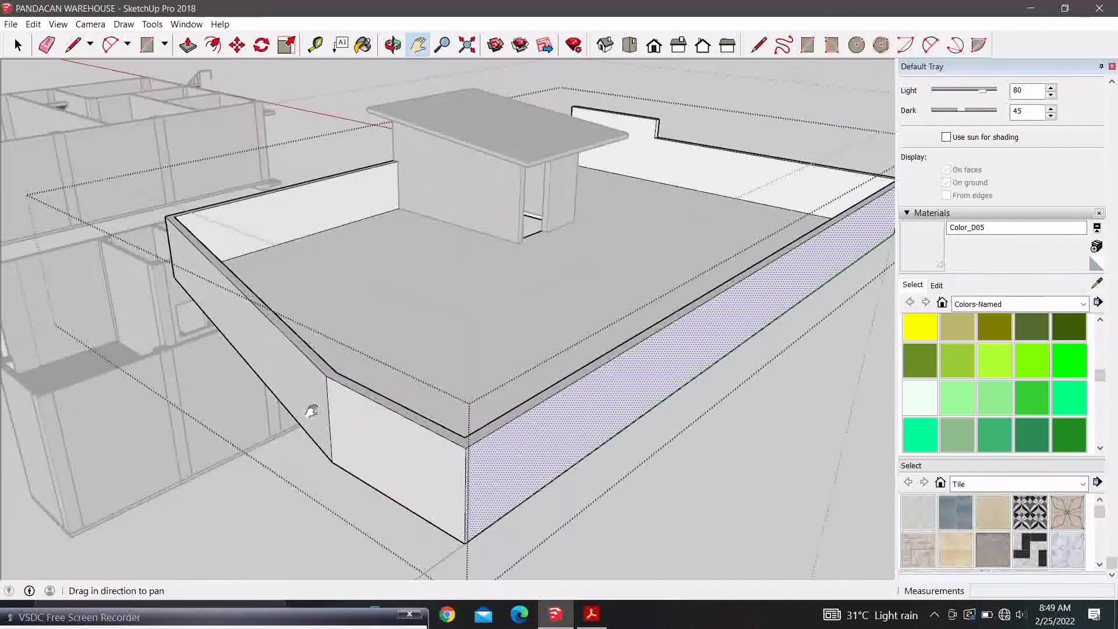
{"action": "scroll", "coordinate": [286, 344], "scroll_direction": "up", "scroll_amount": 4}
{"action": "mouse_move", "coordinate": [286, 343]}
{"action": "middle_mouse_down"}
{"action": "mouse_move", "coordinate": [716, 407]}
{"action": "mouse_move", "coordinate": [314, 452]}
{"action": "mouse_move", "coordinate": [387, 470]}
{"action": "mouse_move", "coordinate": [370, 379]}
{"action": "middle_mouse_up"}
{"action": "scroll", "coordinate": [373, 359], "scroll_direction": "up", "scroll_amount": 2}
{"action": "key", "text": "space"}
{"action": "middle_click_drag", "start_coordinate": [376, 338], "coordinate": [394, 395]}
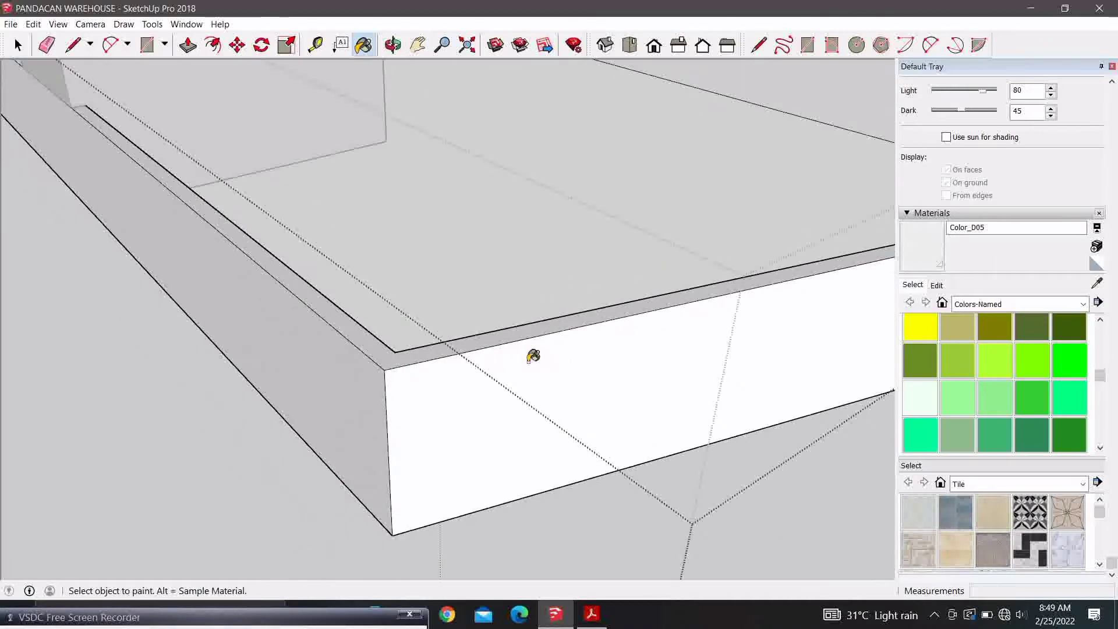
{"action": "scroll", "coordinate": [533, 356], "scroll_direction": "down", "scroll_amount": 3}
{"action": "middle_click_drag", "start_coordinate": [424, 425], "coordinate": [352, 492], "text": "shift"}
{"action": "scroll", "coordinate": [517, 464], "scroll_direction": "up", "scroll_amount": 2}
{"action": "middle_click_drag", "start_coordinate": [517, 464], "coordinate": [430, 451]}
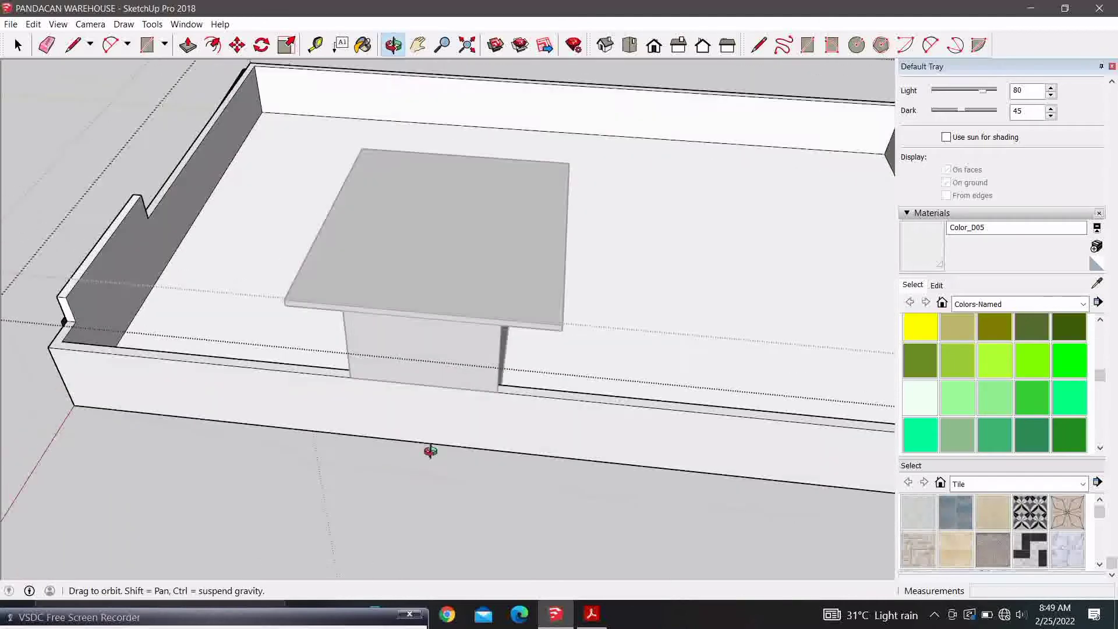
{"action": "left_click_drag", "start_coordinate": [430, 451], "coordinate": [727, 402]}
{"action": "scroll", "coordinate": [412, 507], "scroll_direction": "up", "scroll_amount": 3}
{"action": "scroll", "coordinate": [405, 468], "scroll_direction": "up", "scroll_amount": 2}
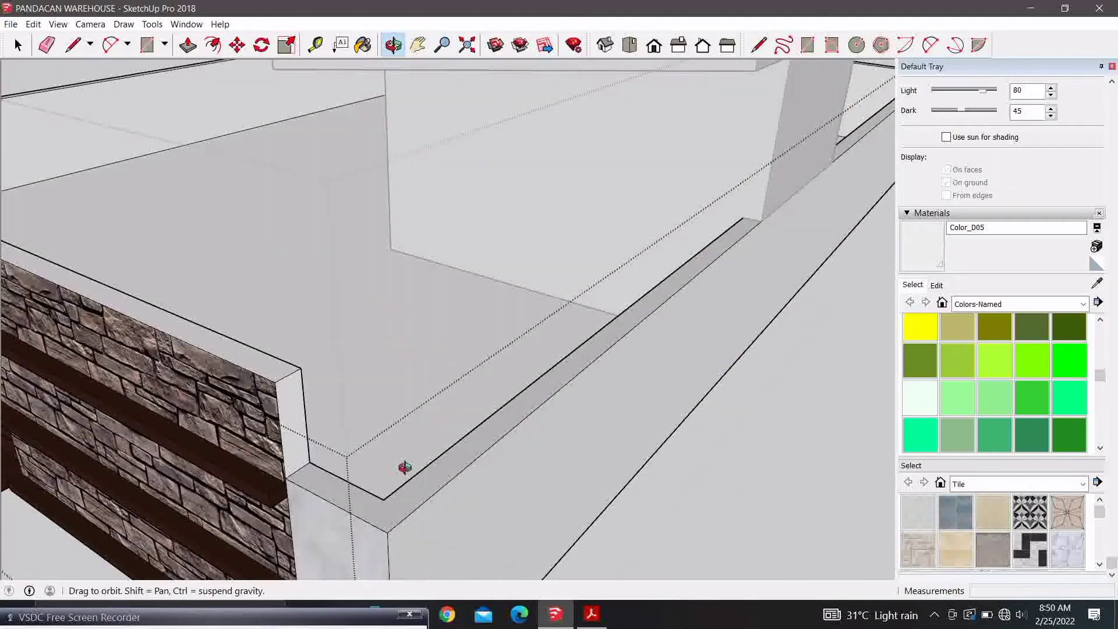
{"action": "left_click_drag", "start_coordinate": [405, 468], "coordinate": [407, 466], "text": "shift"}
{"action": "scroll", "coordinate": [443, 448], "scroll_direction": "up", "scroll_amount": 2}
{"action": "key", "text": "e"}
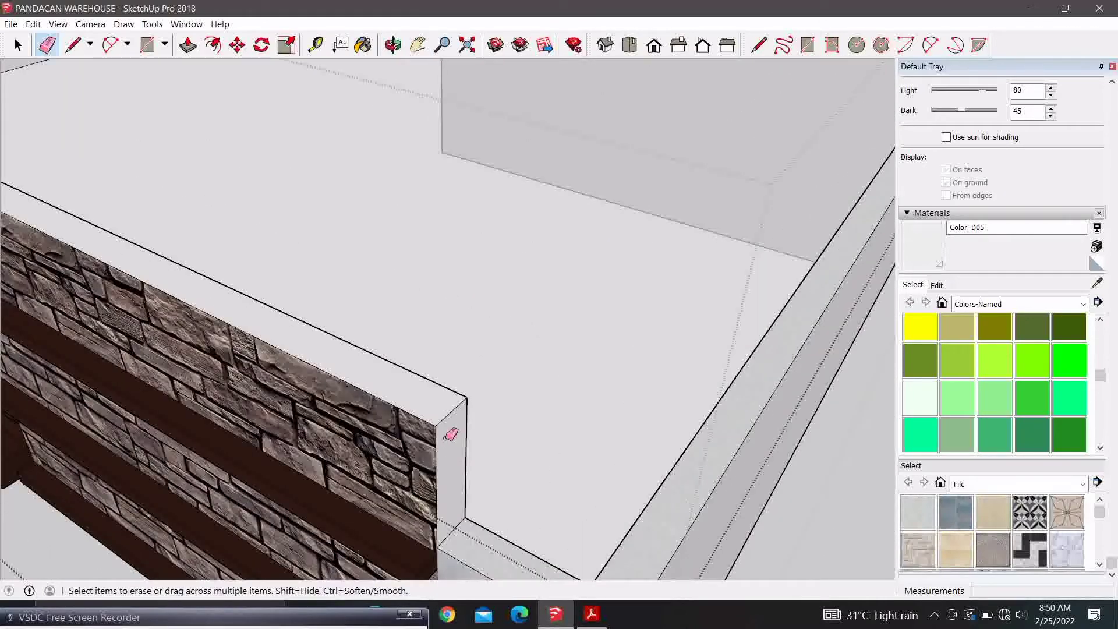
{"action": "scroll", "coordinate": [414, 396], "scroll_direction": "down", "scroll_amount": 2}
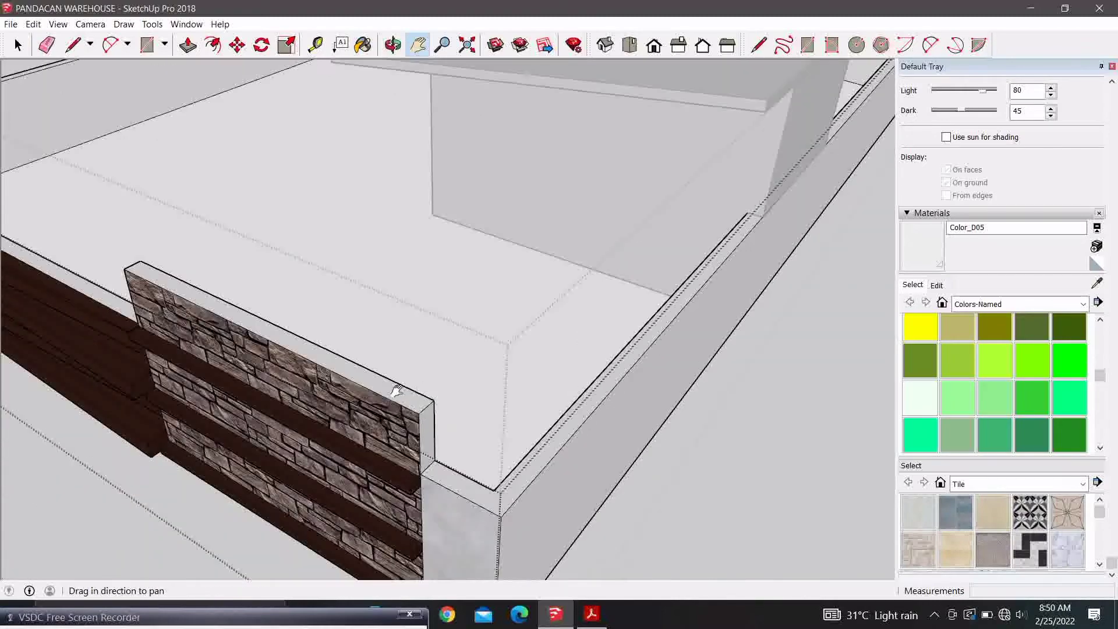
{"action": "middle_click_drag", "start_coordinate": [395, 387], "coordinate": [362, 340]}
{"action": "scroll", "coordinate": [452, 346], "scroll_direction": "up", "scroll_amount": 3}
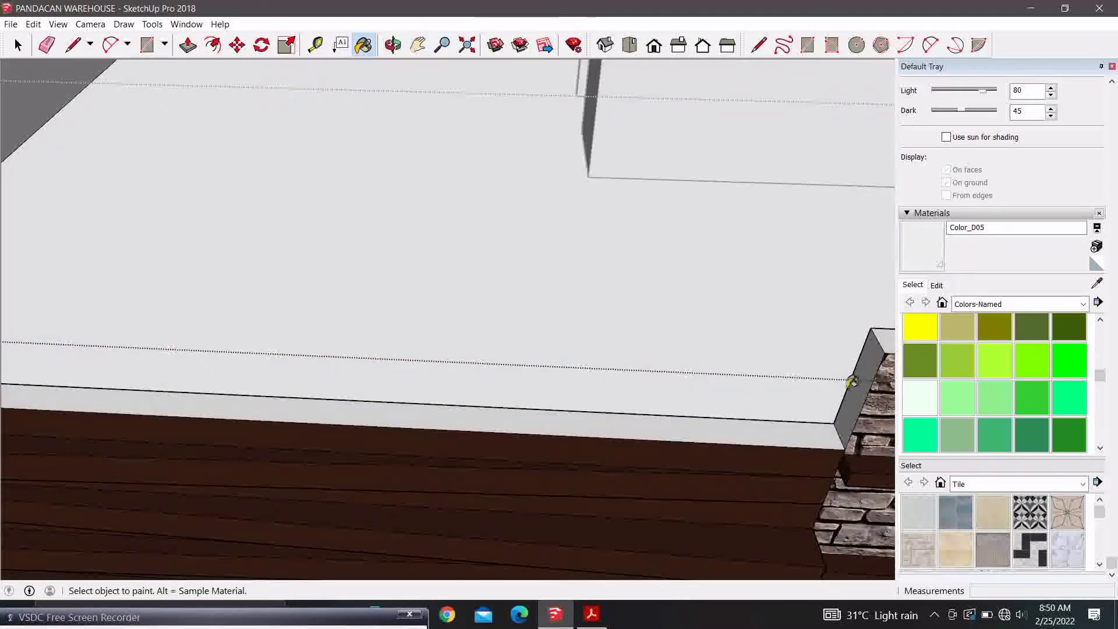
{"action": "scroll", "coordinate": [370, 392], "scroll_direction": "down", "scroll_amount": 5}
{"action": "middle_click_drag", "start_coordinate": [369, 392], "coordinate": [87, 182]}
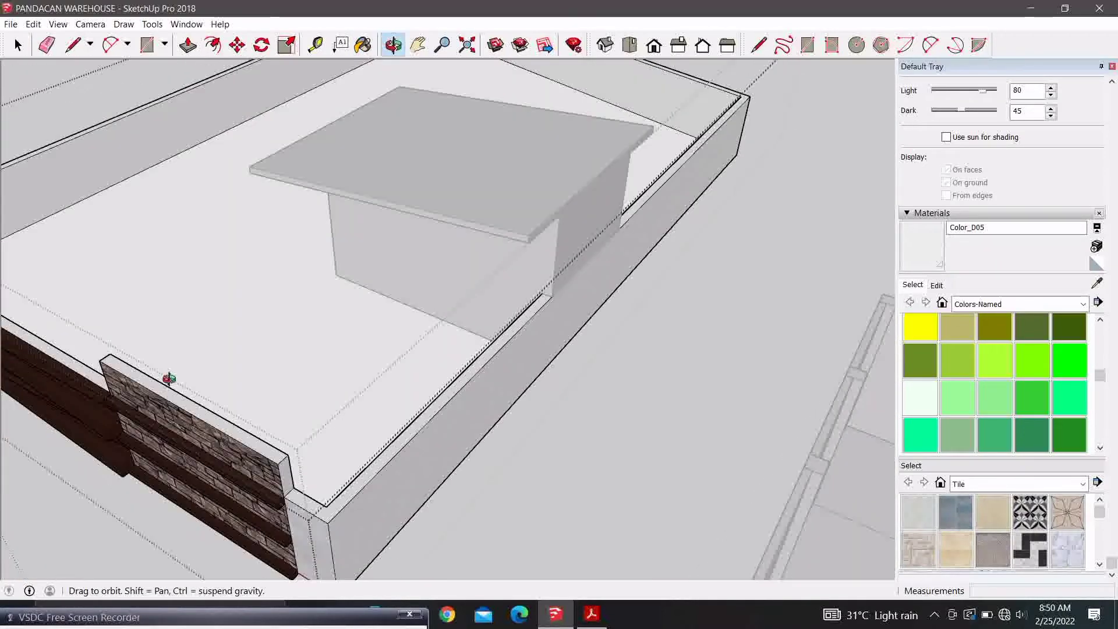
{"action": "key", "text": "h"}
{"action": "scroll", "coordinate": [429, 364], "scroll_direction": "up", "scroll_amount": 5}
{"action": "left_click_drag", "start_coordinate": [429, 364], "coordinate": [184, 489]}
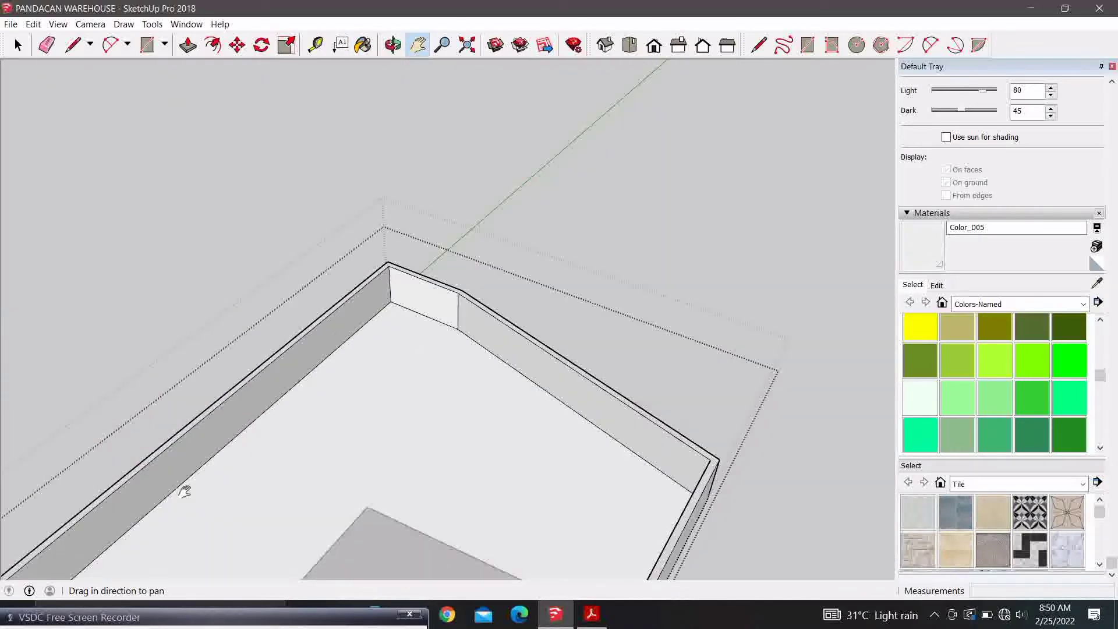
{"action": "scroll", "coordinate": [448, 297], "scroll_direction": "up", "scroll_amount": 2}
{"action": "key", "text": "b"}
{"action": "scroll", "coordinate": [448, 297], "scroll_direction": "down", "scroll_amount": 2}
{"action": "key", "text": "h"}
{"action": "mouse_move", "coordinate": [489, 347]}
{"action": "middle_mouse_down"}
{"action": "mouse_move", "coordinate": [357, 166]}
{"action": "mouse_move", "coordinate": [564, 167]}
{"action": "middle_mouse_up"}
{"action": "key", "text": "b"}
{"action": "scroll", "coordinate": [335, 204], "scroll_direction": "down", "scroll_amount": 3}
{"action": "key", "text": "h"}
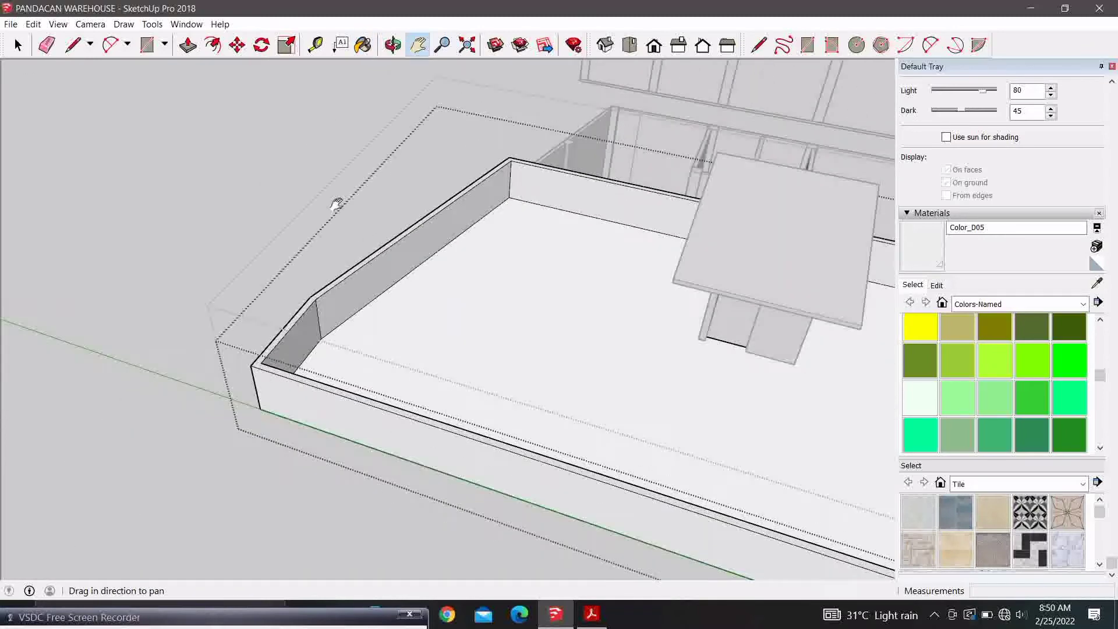
{"action": "middle_click_drag", "start_coordinate": [335, 205], "coordinate": [465, 247]}
{"action": "scroll", "coordinate": [465, 247], "scroll_direction": "down", "scroll_amount": 3}
{"action": "key", "text": "b"}
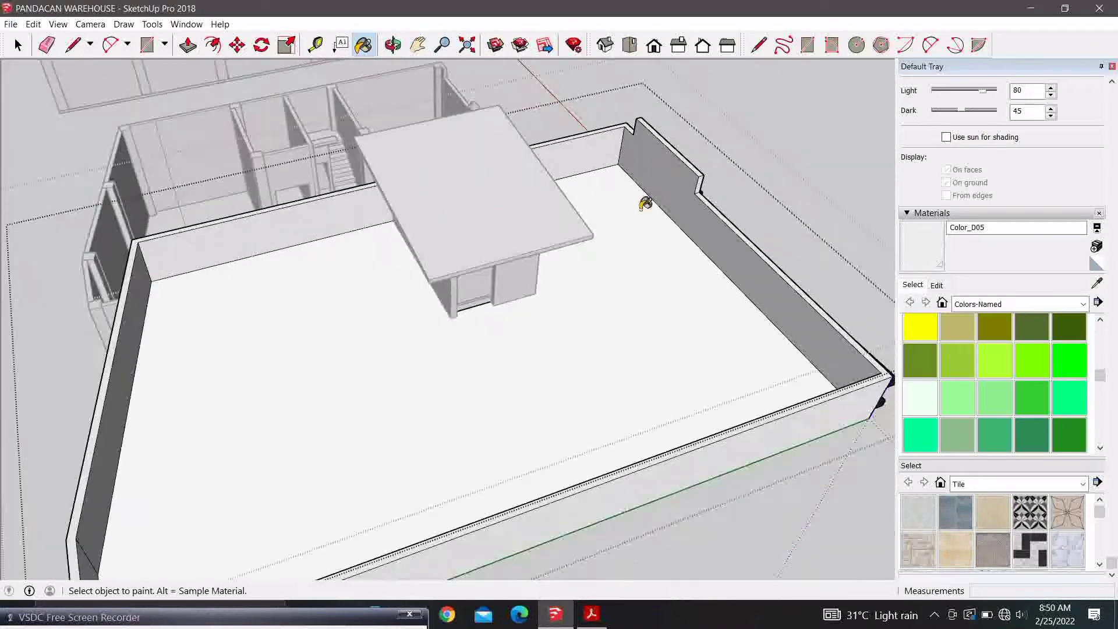
{"action": "key", "text": "space"}
{"action": "mouse_move", "coordinate": [644, 200]}
{"action": "middle_mouse_down"}
{"action": "mouse_move", "coordinate": [655, 285]}
{"action": "mouse_move", "coordinate": [524, 274]}
{"action": "middle_mouse_up"}
{"action": "key", "text": "h"}
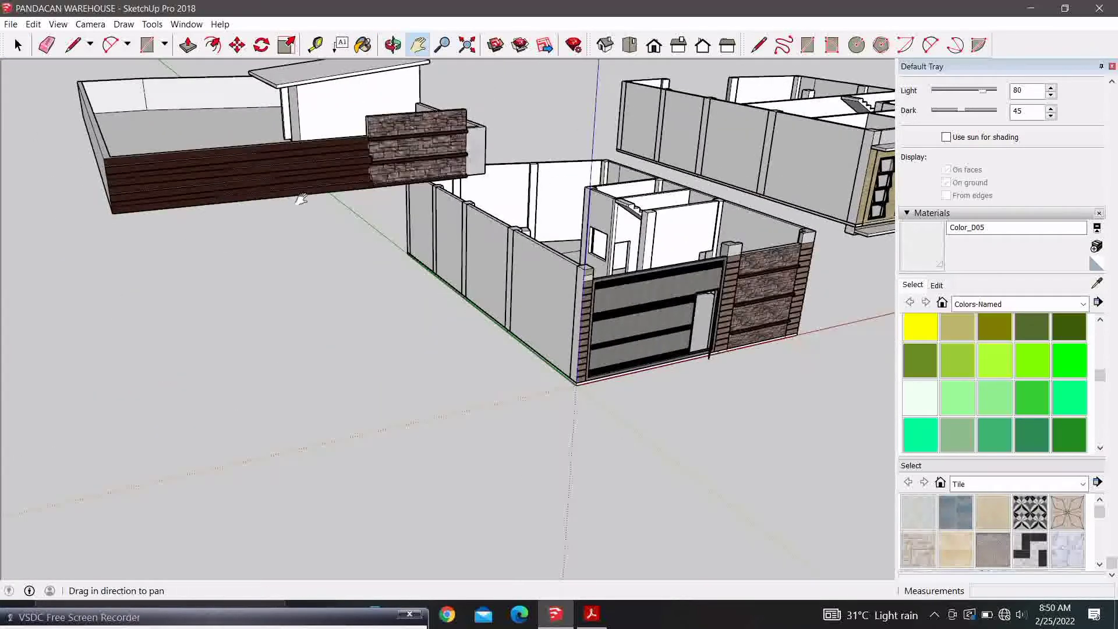
{"action": "left_click_drag", "start_coordinate": [524, 274], "coordinate": [385, 265]}
{"action": "middle_click_drag", "start_coordinate": [385, 266], "coordinate": [342, 230]}
{"action": "middle_click_drag", "start_coordinate": [400, 289], "coordinate": [414, 264]}
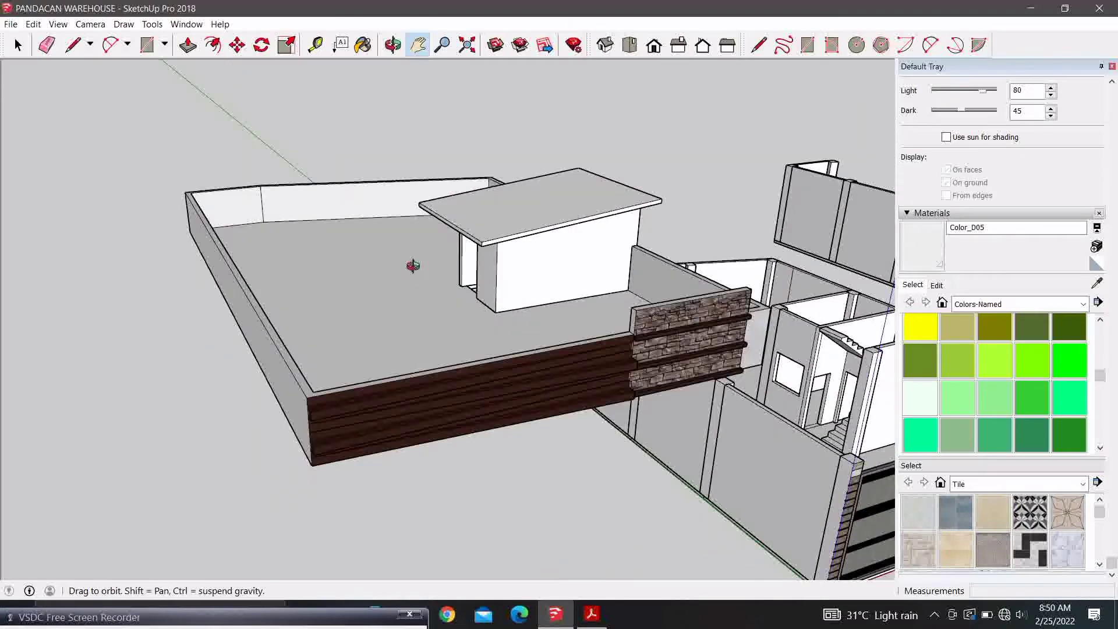
{"action": "scroll", "coordinate": [463, 220], "scroll_direction": "up", "scroll_amount": 3}
{"action": "mouse_move", "coordinate": [463, 220]}
{"action": "middle_mouse_down"}
{"action": "mouse_move", "coordinate": [489, 244]}
{"action": "mouse_move", "coordinate": [442, 295]}
{"action": "mouse_move", "coordinate": [489, 307]}
{"action": "mouse_move", "coordinate": [216, 197]}
{"action": "mouse_move", "coordinate": [239, 252]}
{"action": "mouse_move", "coordinate": [332, 293]}
{"action": "middle_mouse_up"}
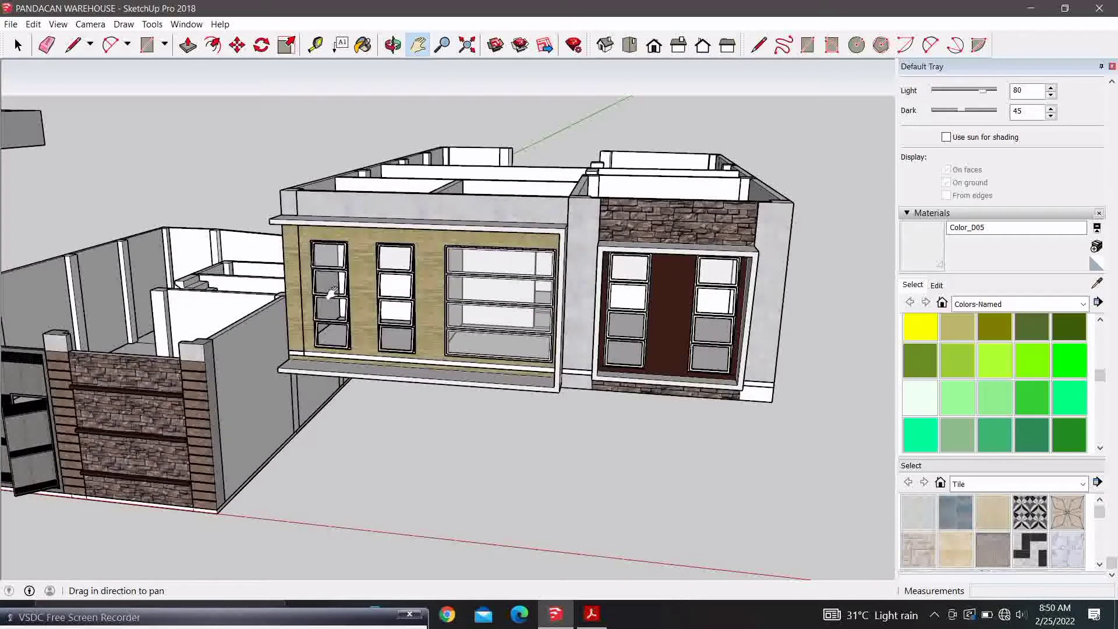
{"action": "scroll", "coordinate": [330, 293], "scroll_direction": "down", "scroll_amount": 2}
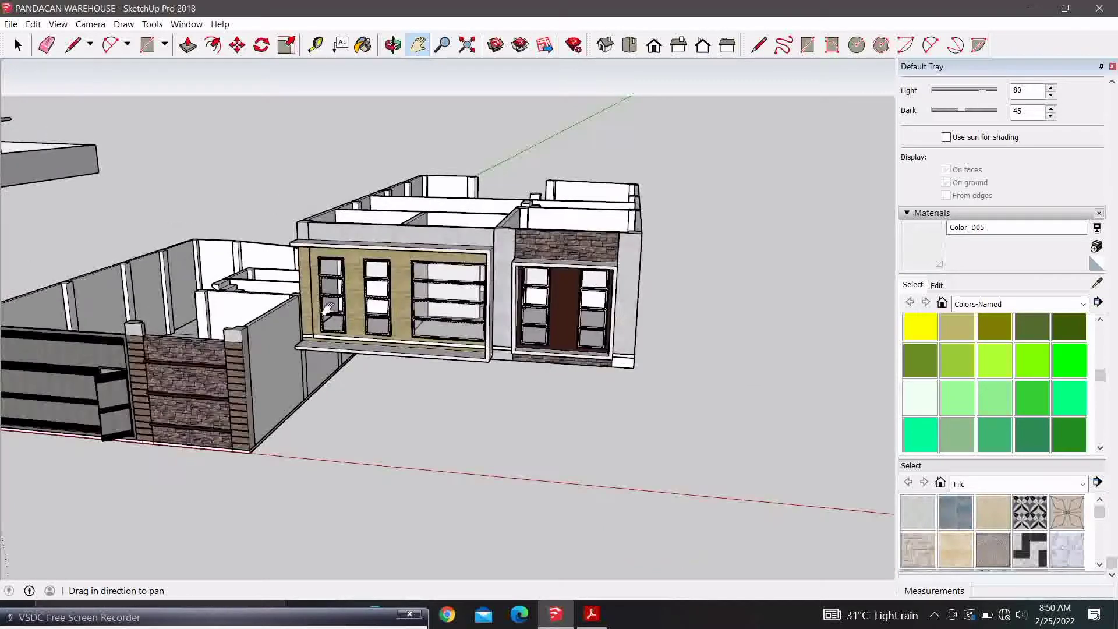
{"action": "scroll", "coordinate": [641, 251], "scroll_direction": "down", "scroll_amount": 3}
{"action": "middle_click_drag", "start_coordinate": [640, 250], "coordinate": [653, 254], "text": "shift"}
{"action": "scroll", "coordinate": [666, 242], "scroll_direction": "up", "scroll_amount": 2}
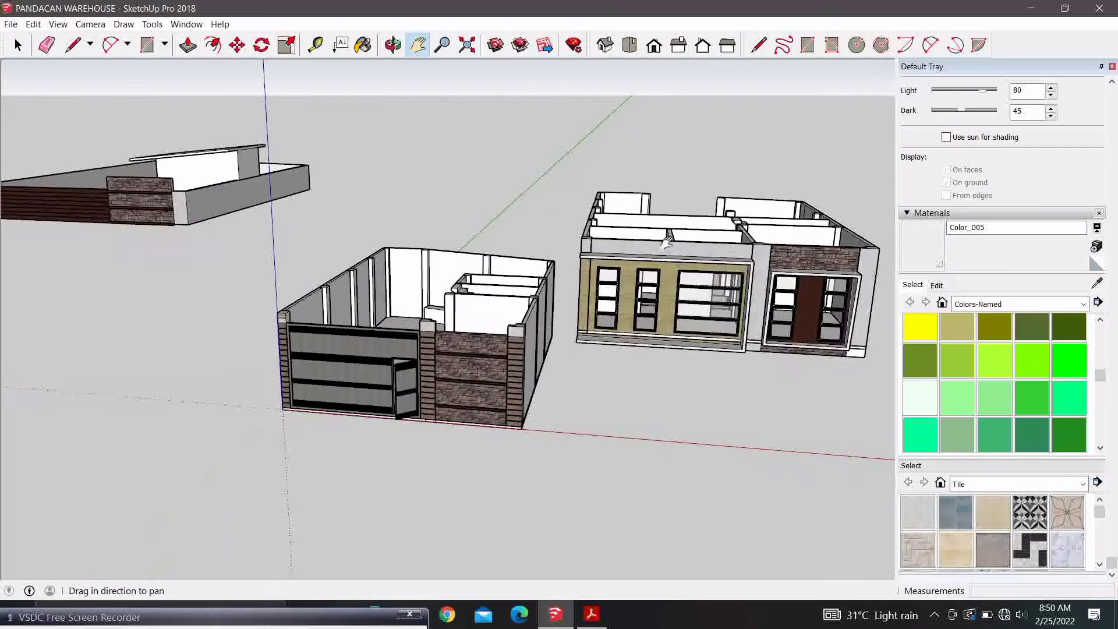
Minimize the PANDACAN WAREHOUSE model and start a second, empty SketchUp window.
{"action": "left_click", "coordinate": [1032, 10]}
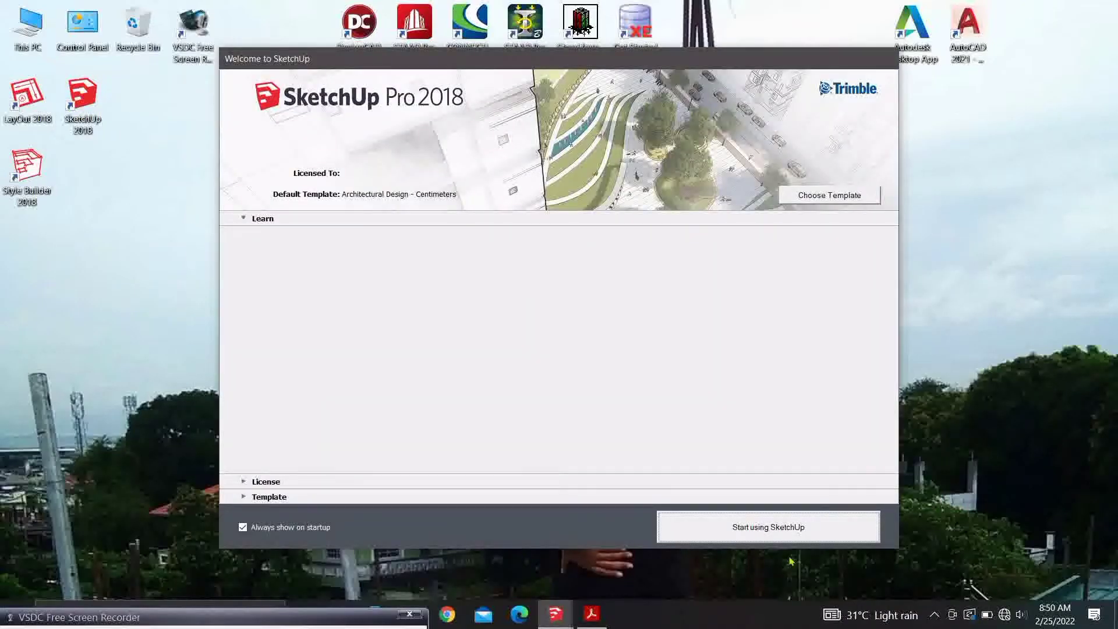
{"action": "left_click", "coordinate": [832, 527]}
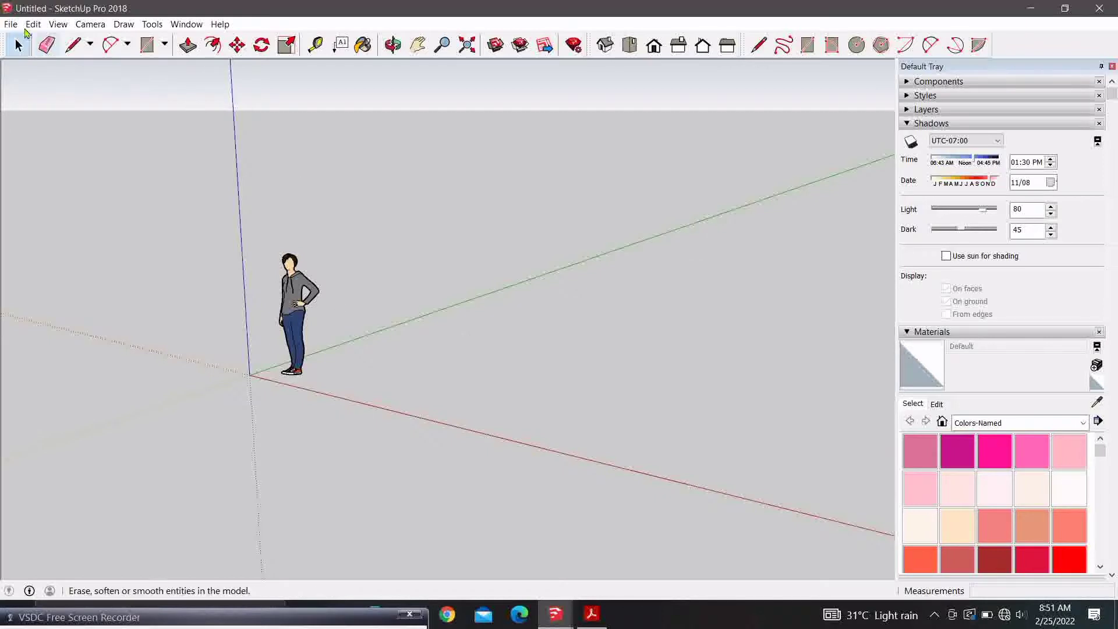
{"action": "left_click", "coordinate": [16, 23]}
{"action": "left_click", "coordinate": [35, 53]}
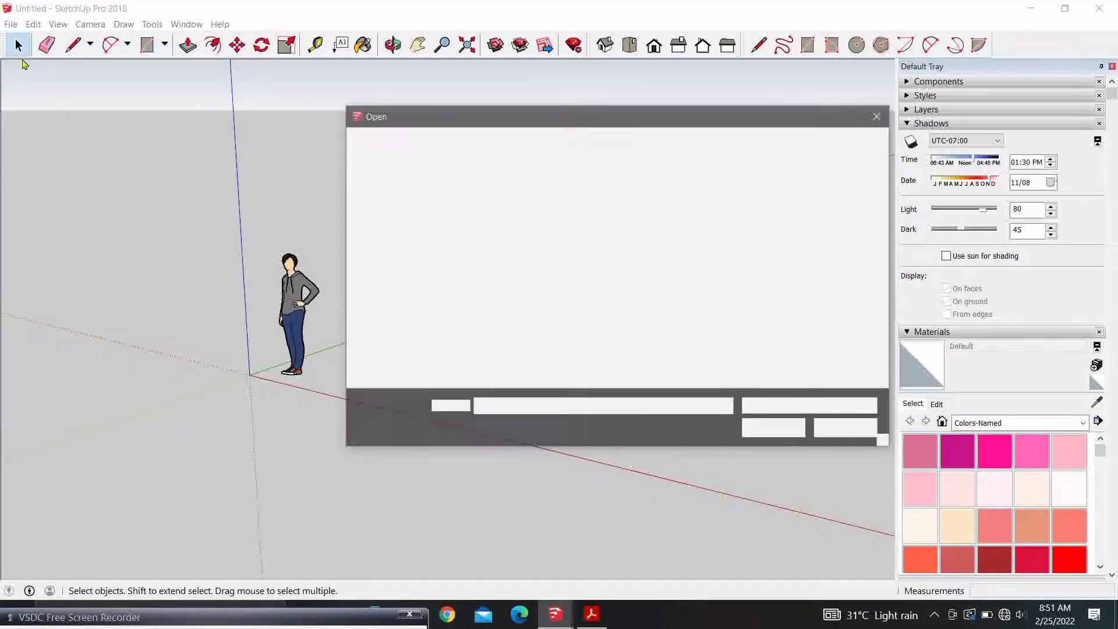
Open AutoSave_LAS PINAS from D:\2022 WORK\LAS PINAS, then return to PANDACAN WAREHOUSE.
{"action": "left_click", "coordinate": [422, 352]}
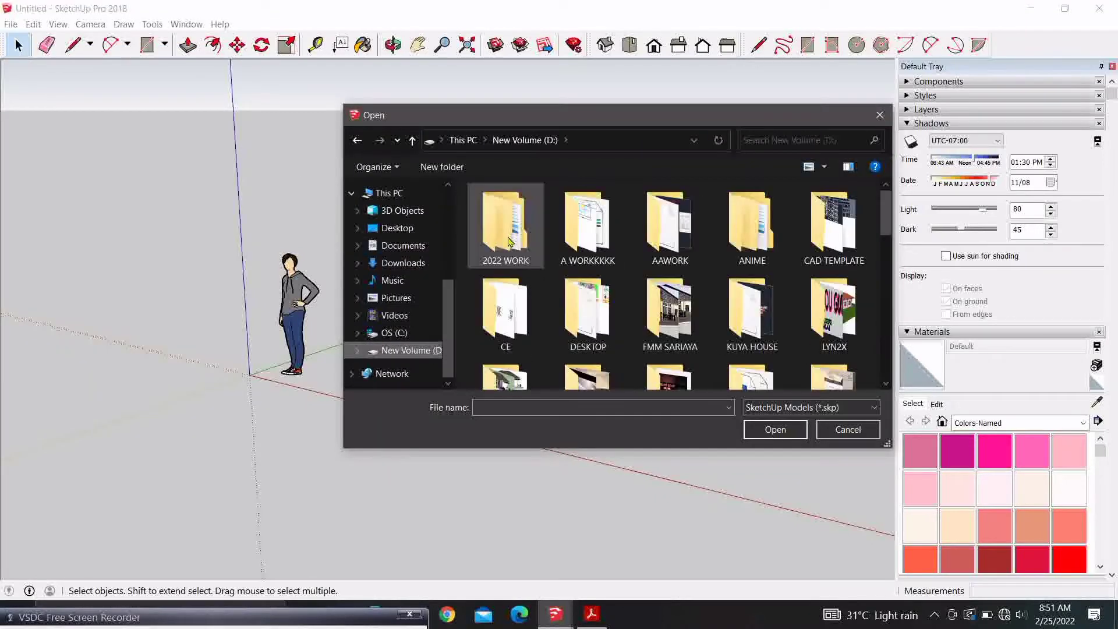
{"action": "double_click", "coordinate": [506, 233]}
{"action": "double_click", "coordinate": [507, 210]}
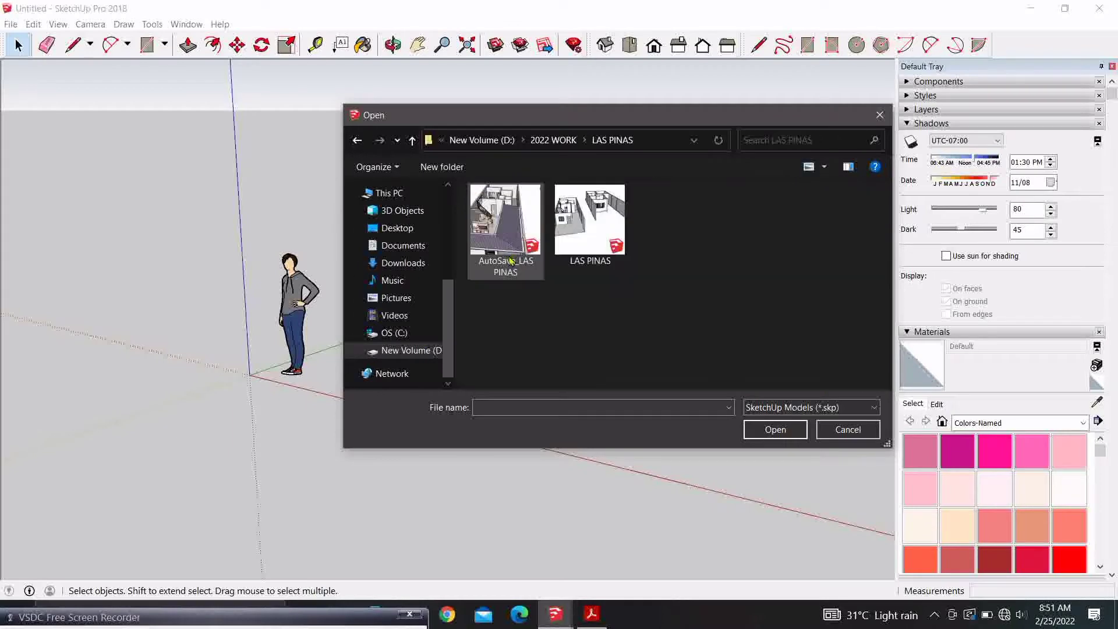
{"action": "left_click", "coordinate": [786, 428]}
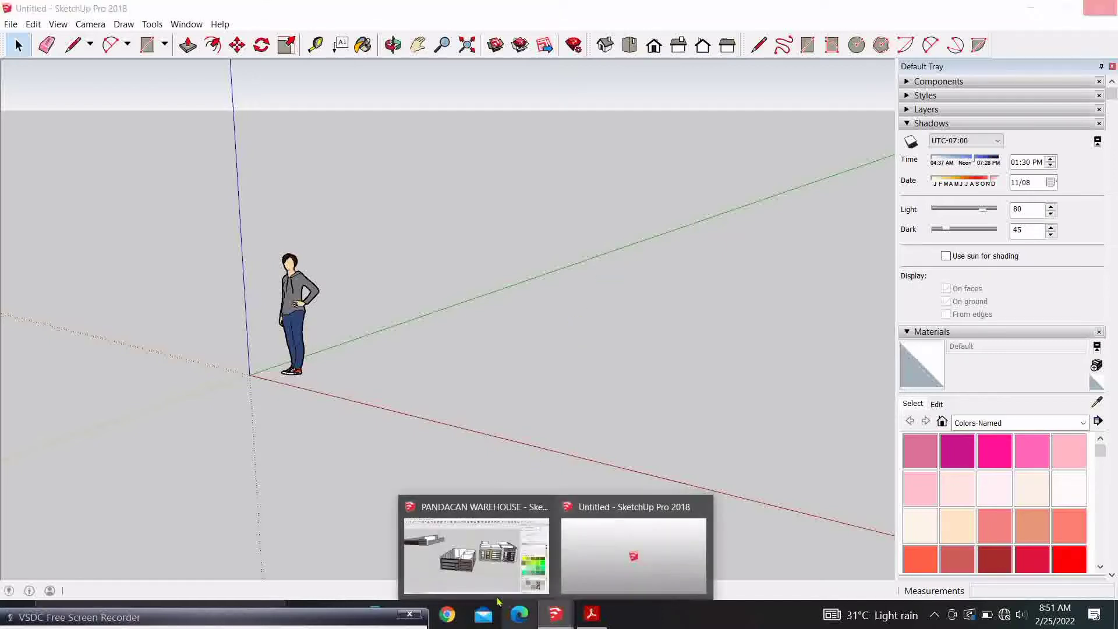
{"action": "left_click", "coordinate": [475, 548]}
{"action": "mouse_move", "coordinate": [452, 288]}
{"action": "middle_mouse_down"}
{"action": "mouse_move", "coordinate": [457, 251]}
{"action": "mouse_move", "coordinate": [463, 259]}
{"action": "mouse_move", "coordinate": [386, 299]}
{"action": "mouse_move", "coordinate": [483, 388]}
{"action": "mouse_move", "coordinate": [524, 373]}
{"action": "mouse_move", "coordinate": [559, 280]}
{"action": "mouse_move", "coordinate": [600, 252]}
{"action": "mouse_move", "coordinate": [454, 319]}
{"action": "mouse_move", "coordinate": [272, 315]}
{"action": "mouse_move", "coordinate": [270, 238]}
{"action": "mouse_move", "coordinate": [591, 268]}
{"action": "mouse_move", "coordinate": [544, 199]}
{"action": "mouse_move", "coordinate": [729, 157]}
{"action": "mouse_move", "coordinate": [833, 200]}
{"action": "middle_mouse_up"}
{"action": "scroll", "coordinate": [387, 299], "scroll_direction": "up", "scroll_amount": 3}
{"action": "scroll", "coordinate": [455, 320], "scroll_direction": "up", "scroll_amount": 2}
{"action": "scroll", "coordinate": [561, 251], "scroll_direction": "down", "scroll_amount": 3}
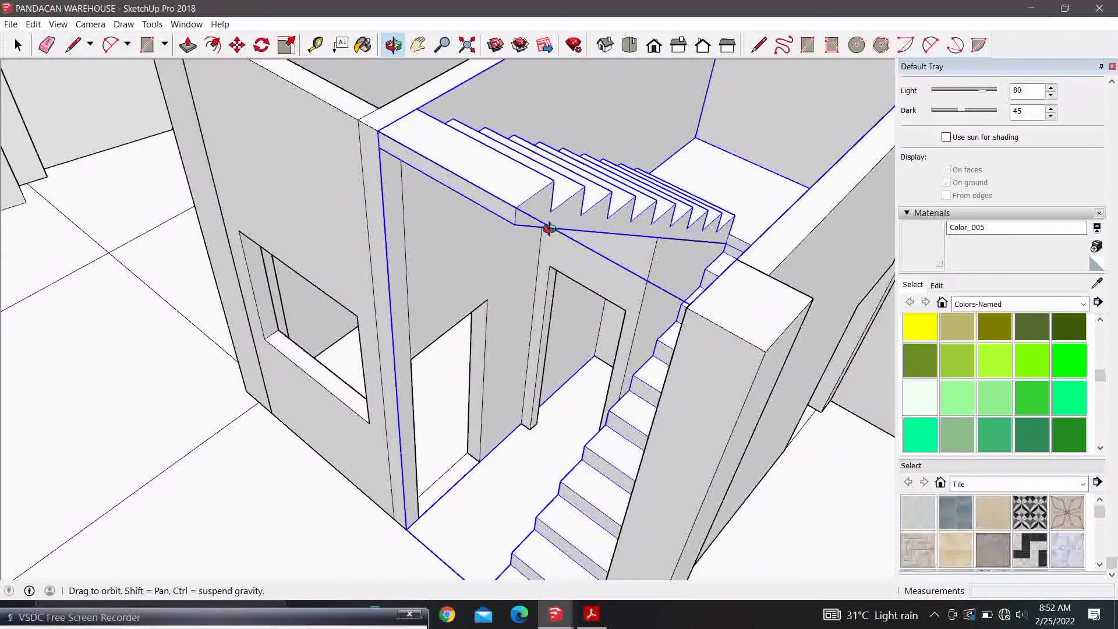
{"action": "mouse_move", "coordinate": [549, 228]}
{"action": "middle_mouse_down"}
{"action": "mouse_move", "coordinate": [183, 274]}
{"action": "mouse_move", "coordinate": [220, 232]}
{"action": "mouse_move", "coordinate": [640, 239]}
{"action": "middle_mouse_up"}
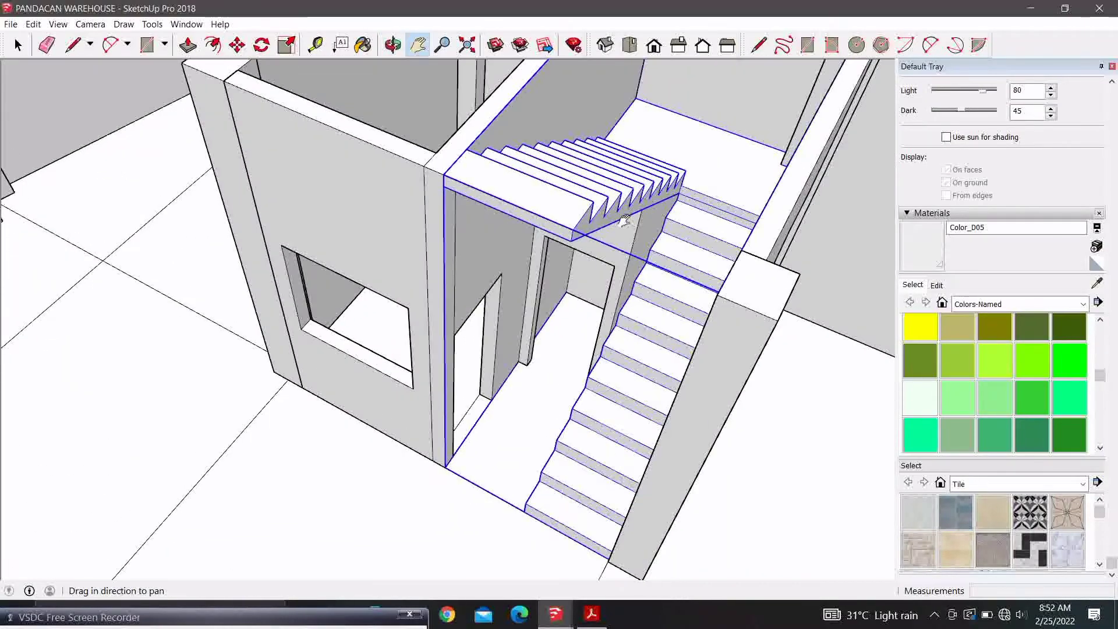
{"action": "left_click_drag", "start_coordinate": [624, 220], "coordinate": [268, 317]}
{"action": "scroll", "coordinate": [268, 317], "scroll_direction": "up", "scroll_amount": 2}
{"action": "scroll", "coordinate": [275, 317], "scroll_direction": "up", "scroll_amount": 2}
{"action": "scroll", "coordinate": [289, 323], "scroll_direction": "up", "scroll_amount": 2}
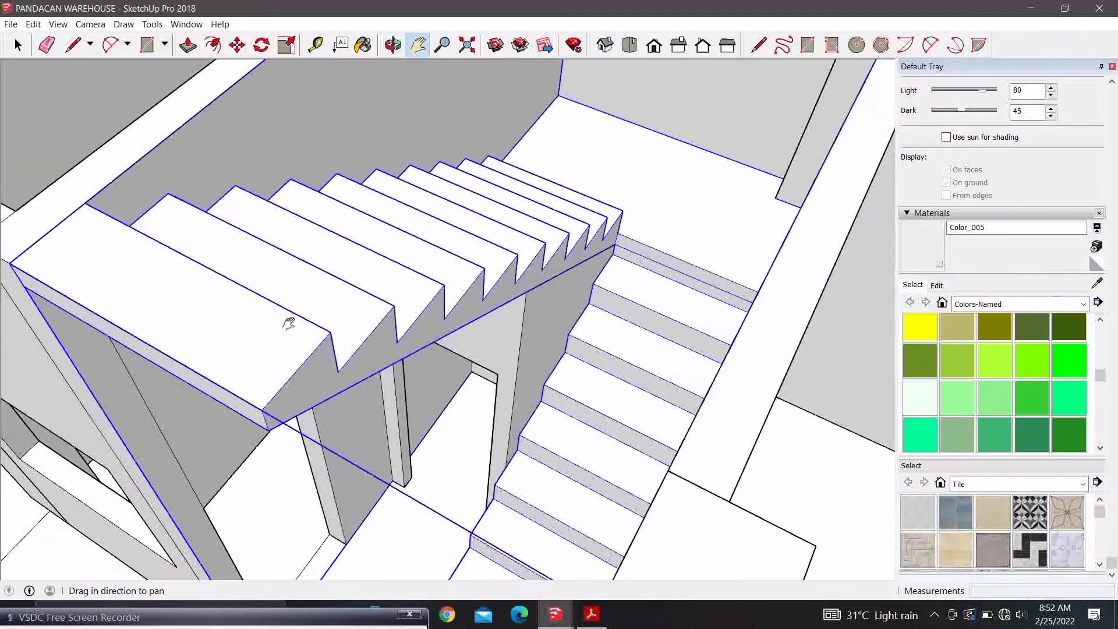
{"action": "mouse_move", "coordinate": [289, 324]}
{"action": "middle_mouse_down"}
{"action": "mouse_move", "coordinate": [475, 227]}
{"action": "mouse_move", "coordinate": [426, 245]}
{"action": "mouse_move", "coordinate": [431, 206]}
{"action": "middle_mouse_up"}
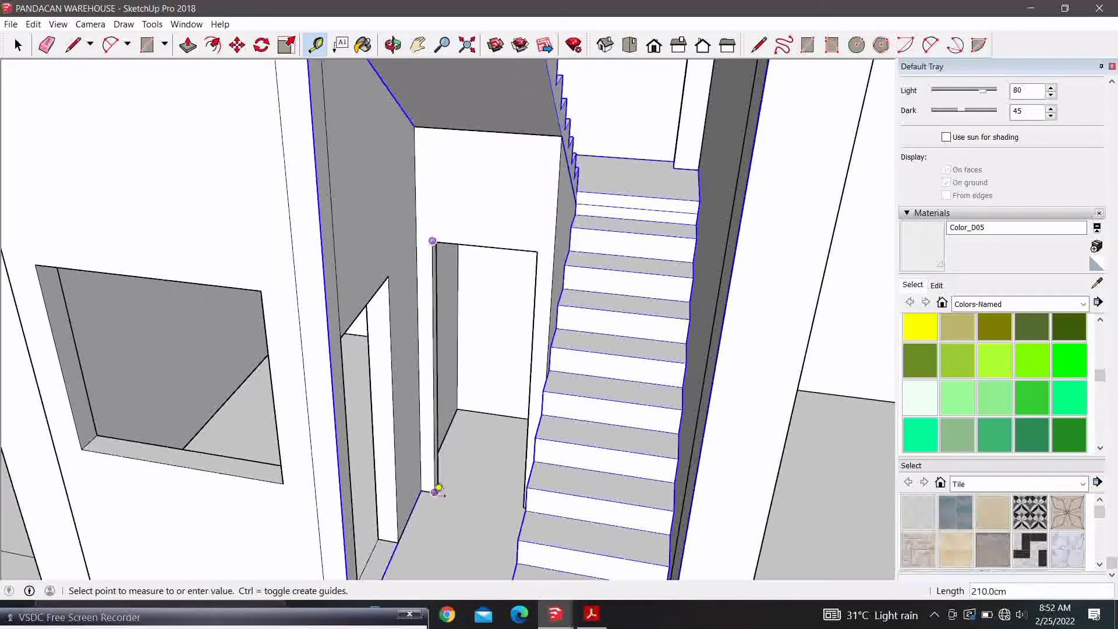
{"action": "scroll", "coordinate": [302, 252], "scroll_direction": "down", "scroll_amount": 5}
{"action": "mouse_move", "coordinate": [302, 252]}
{"action": "middle_mouse_down"}
{"action": "mouse_move", "coordinate": [332, 270]}
{"action": "mouse_move", "coordinate": [571, 242]}
{"action": "mouse_move", "coordinate": [179, 286]}
{"action": "middle_mouse_up"}
{"action": "scroll", "coordinate": [179, 286], "scroll_direction": "up", "scroll_amount": 3}
{"action": "scroll", "coordinate": [561, 374], "scroll_direction": "up", "scroll_amount": 3}
{"action": "scroll", "coordinate": [465, 364], "scroll_direction": "up", "scroll_amount": 3}
{"action": "scroll", "coordinate": [382, 391], "scroll_direction": "up", "scroll_amount": 2}
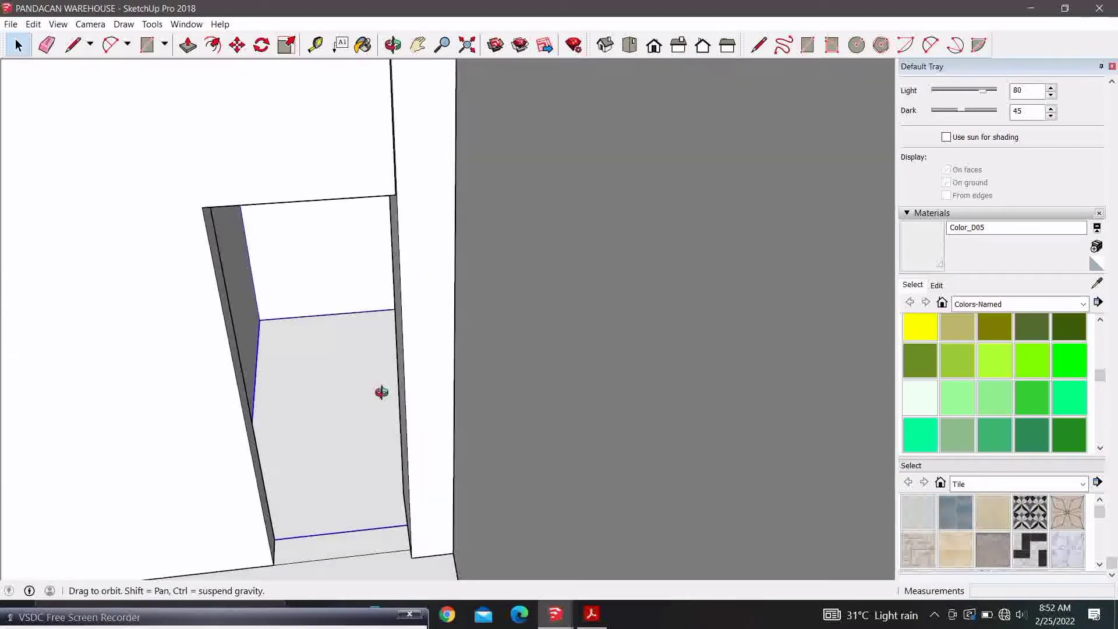
{"action": "scroll", "coordinate": [353, 404], "scroll_direction": "up", "scroll_amount": 3}
{"action": "scroll", "coordinate": [353, 404], "scroll_direction": "down", "scroll_amount": 3}
{"action": "scroll", "coordinate": [462, 437], "scroll_direction": "down", "scroll_amount": 2}
{"action": "scroll", "coordinate": [532, 357], "scroll_direction": "down", "scroll_amount": 2}
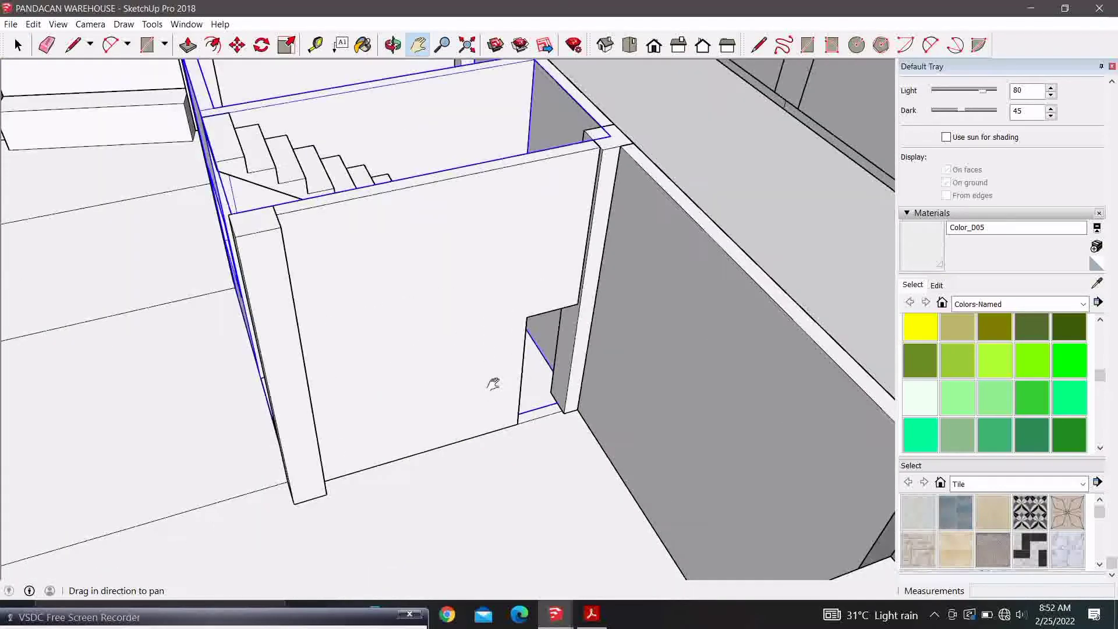
{"action": "scroll", "coordinate": [492, 382], "scroll_direction": "down", "scroll_amount": 2}
{"action": "scroll", "coordinate": [417, 409], "scroll_direction": "up", "scroll_amount": 2}
{"action": "scroll", "coordinate": [395, 381], "scroll_direction": "up", "scroll_amount": 2}
{"action": "key", "text": "space"}
{"action": "left_click", "coordinate": [379, 332]}
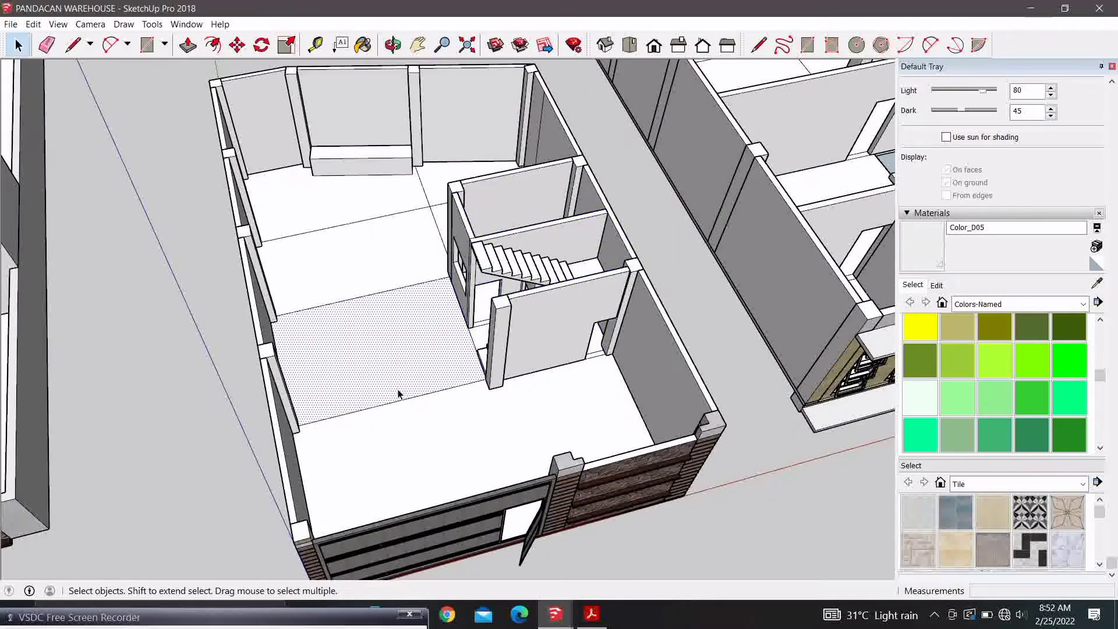
{"action": "scroll", "coordinate": [333, 453], "scroll_direction": "up", "scroll_amount": 3}
{"action": "scroll", "coordinate": [335, 438], "scroll_direction": "up", "scroll_amount": 2}
{"action": "scroll", "coordinate": [338, 413], "scroll_direction": "up", "scroll_amount": 2}
{"action": "key", "text": "e"}
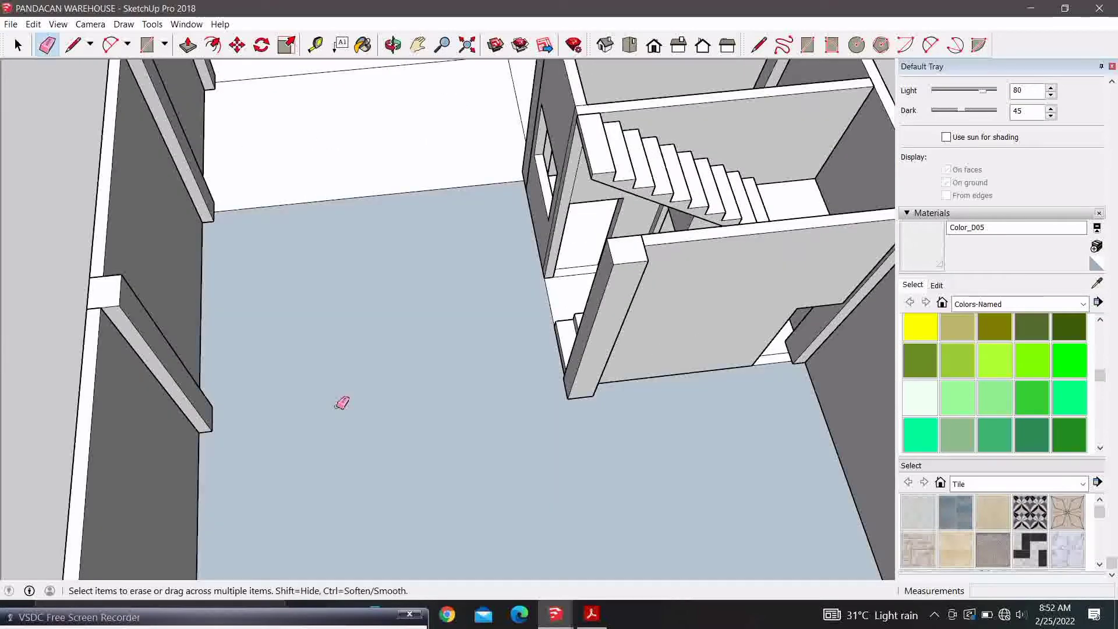
{"action": "scroll", "coordinate": [293, 256], "scroll_direction": "up", "scroll_amount": 2}
Erase the two edges dividing the room floor so it becomes one face.
{"action": "mouse_move", "coordinate": [271, 310]}
{"action": "middle_mouse_down"}
{"action": "mouse_move", "coordinate": [195, 130]}
{"action": "mouse_move", "coordinate": [274, 330]}
{"action": "mouse_move", "coordinate": [386, 512]}
{"action": "middle_mouse_up"}
{"action": "key", "text": "e"}
{"action": "scroll", "coordinate": [412, 452], "scroll_direction": "up", "scroll_amount": 3}
{"action": "left_click_drag", "start_coordinate": [412, 452], "coordinate": [409, 367]}
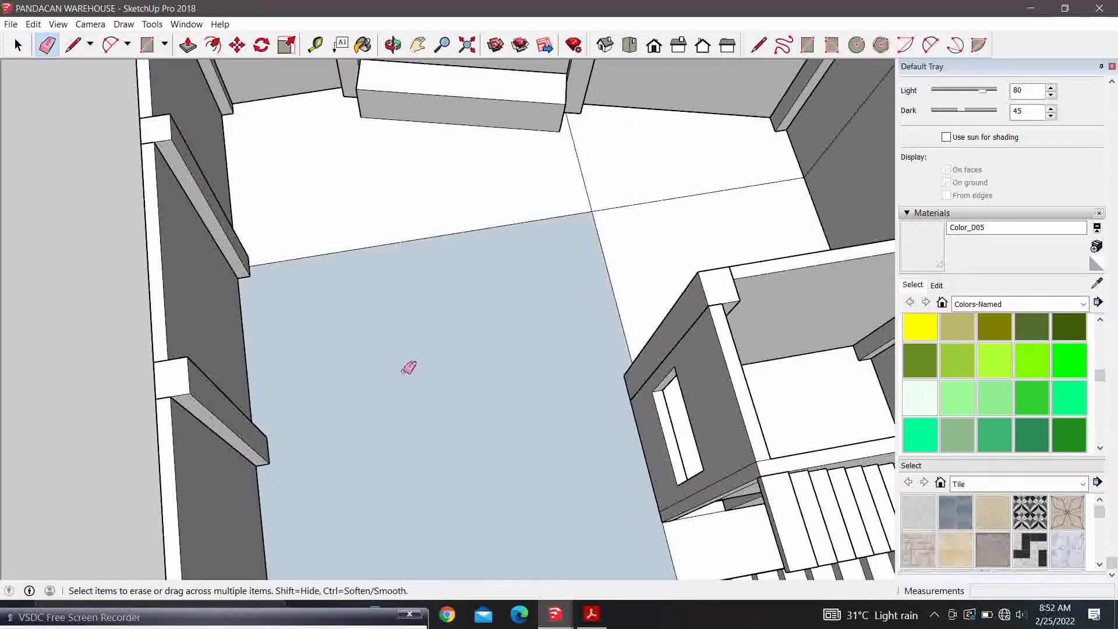
{"action": "left_click", "coordinate": [381, 234]}
{"action": "scroll", "coordinate": [598, 221], "scroll_direction": "down", "scroll_amount": 5}
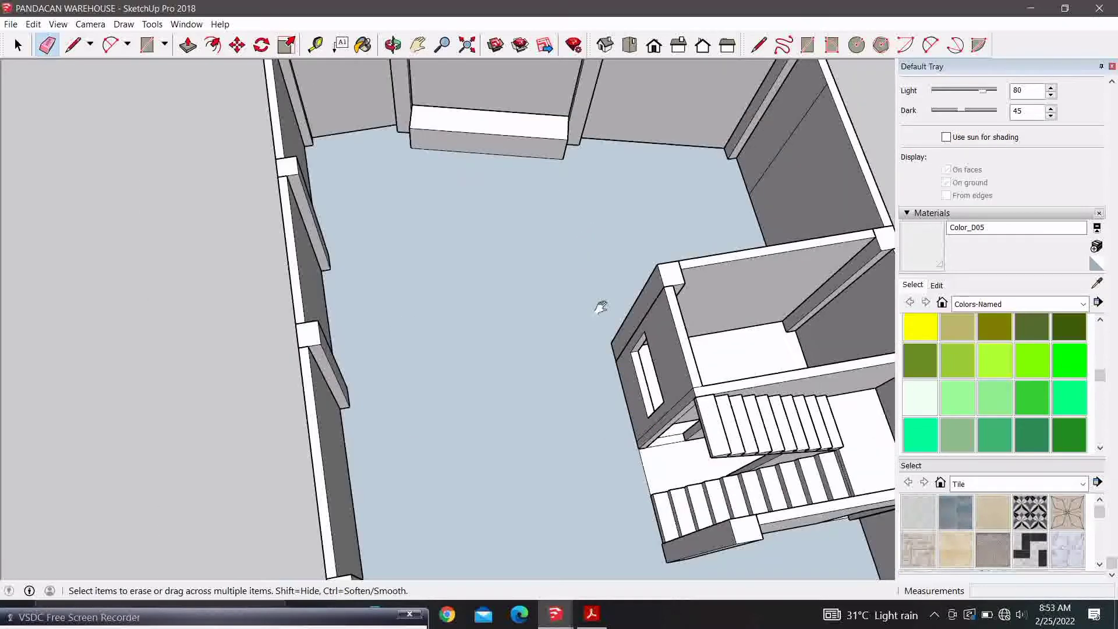
{"action": "middle_click_drag", "start_coordinate": [599, 305], "coordinate": [524, 256], "text": "shift"}
{"action": "scroll", "coordinate": [1027, 395], "scroll_direction": "down", "scroll_amount": 3}
{"action": "scroll", "coordinate": [1027, 396], "scroll_direction": "down", "scroll_amount": 2}
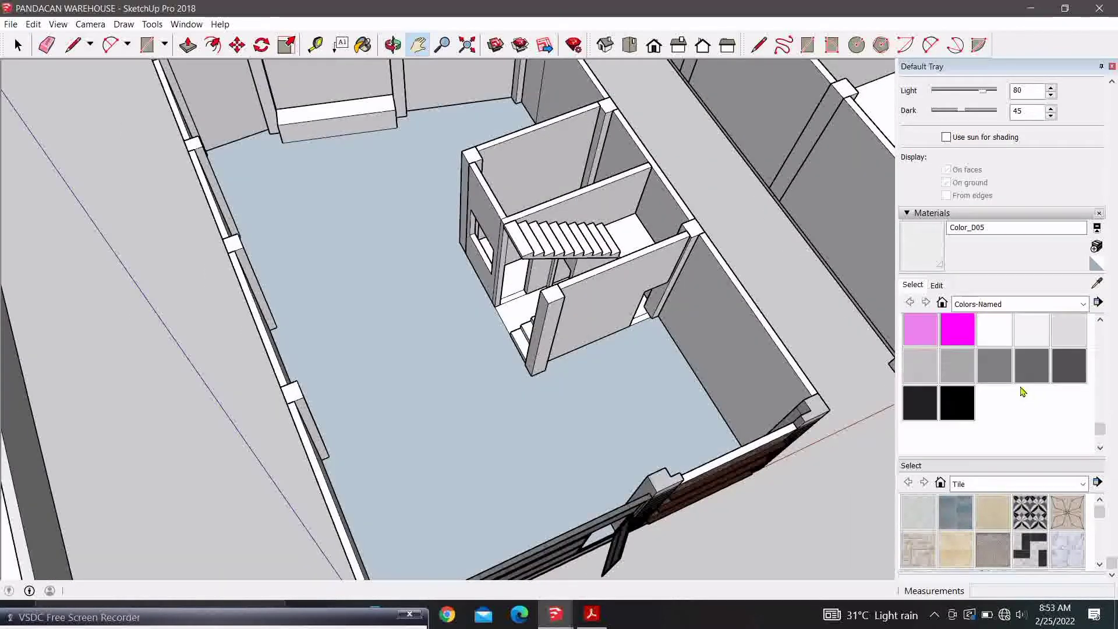
{"action": "scroll", "coordinate": [1042, 331], "scroll_direction": "up", "scroll_amount": 3}
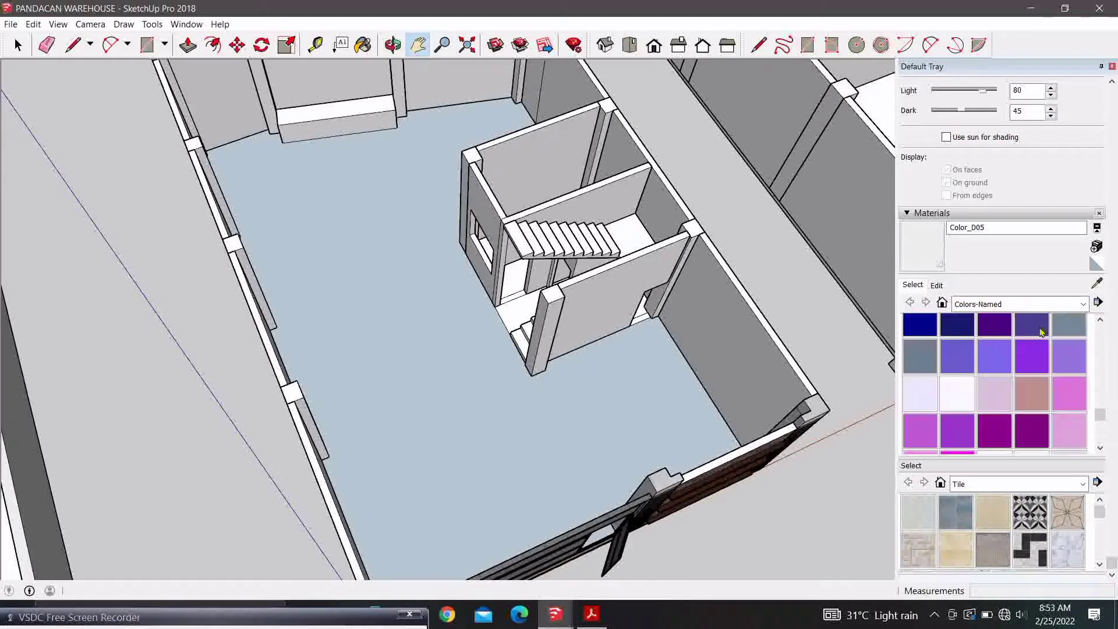
Paint the merged room floor with white Color M00 from the Colors library.
{"action": "left_click", "coordinate": [1090, 303]}
{"action": "left_click", "coordinate": [1006, 374]}
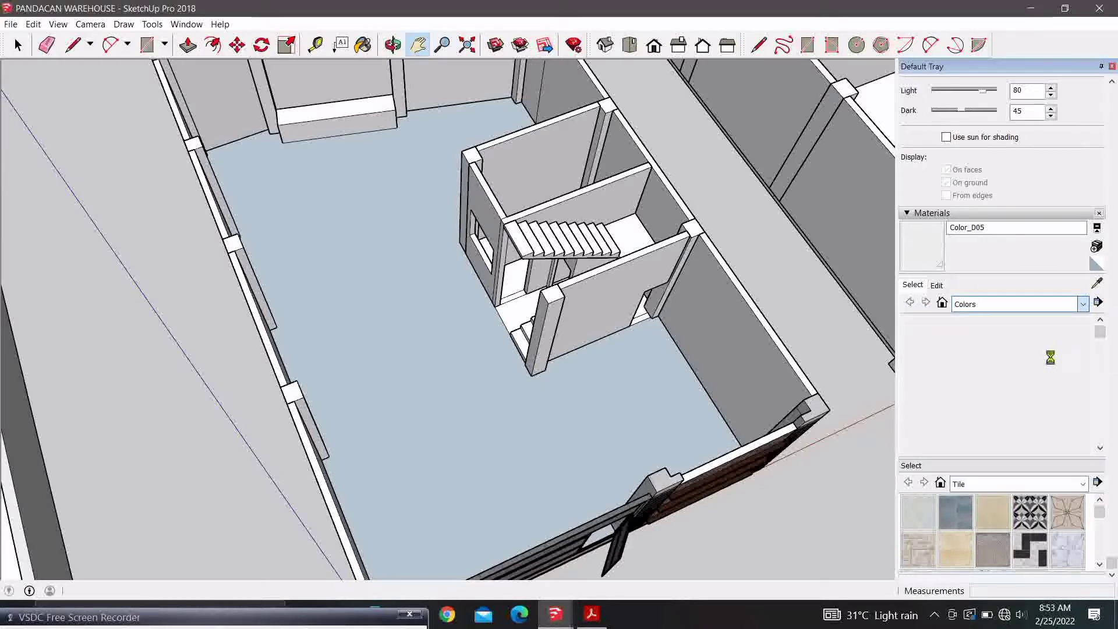
{"action": "scroll", "coordinate": [1019, 372], "scroll_direction": "down", "scroll_amount": 3}
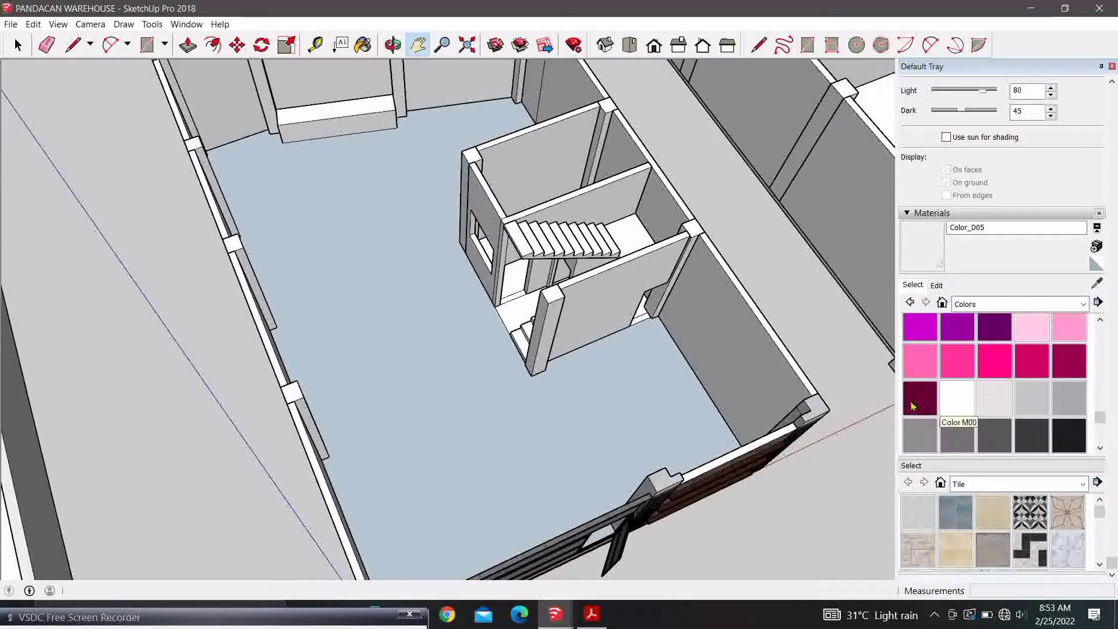
{"action": "left_click", "coordinate": [956, 399]}
{"action": "left_click", "coordinate": [512, 404]}
Orbit around to inspect the white floor and its surrounding walls.
{"action": "mouse_move", "coordinate": [512, 404]}
{"action": "middle_mouse_down"}
{"action": "mouse_move", "coordinate": [602, 315]}
{"action": "mouse_move", "coordinate": [545, 353]}
{"action": "middle_mouse_up"}
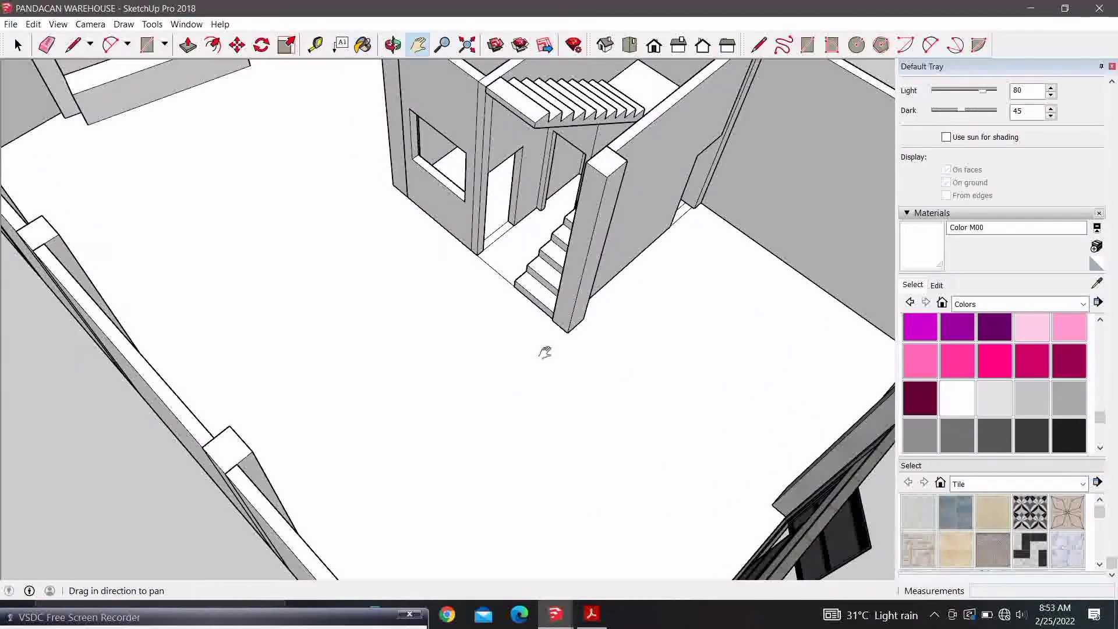
{"action": "scroll", "coordinate": [546, 353], "scroll_direction": "down", "scroll_amount": 3}
{"action": "key", "text": "space"}
{"action": "scroll", "coordinate": [509, 397], "scroll_direction": "up", "scroll_amount": 5}
{"action": "scroll", "coordinate": [509, 396], "scroll_direction": "up", "scroll_amount": 2}
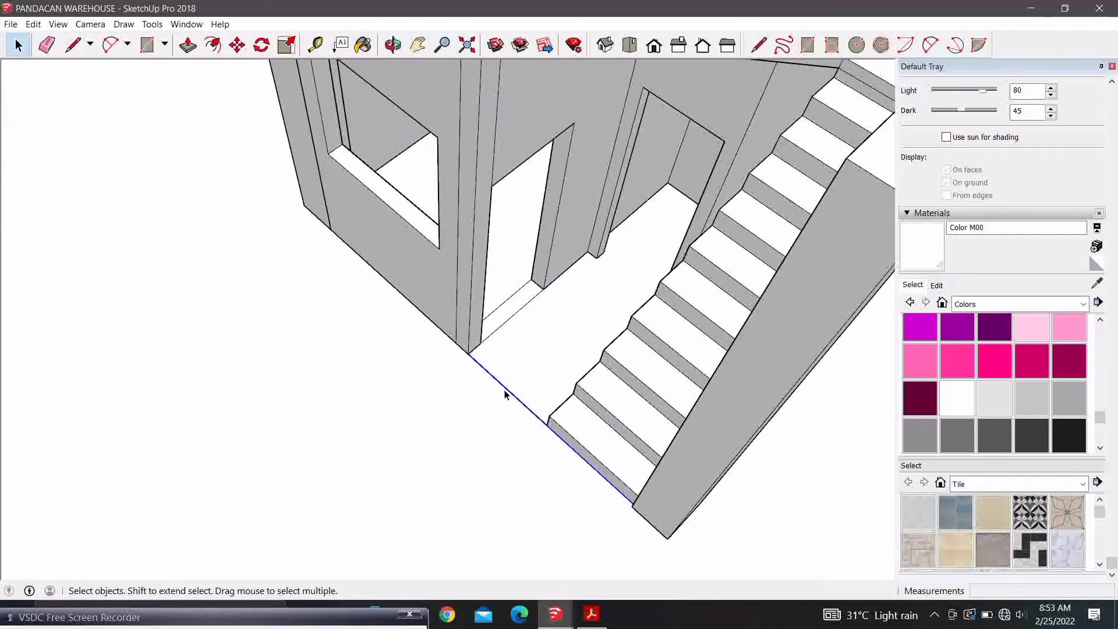
{"action": "scroll", "coordinate": [504, 394], "scroll_direction": "down", "scroll_amount": 2}
{"action": "middle_click_drag", "start_coordinate": [505, 394], "coordinate": [714, 375]}
{"action": "scroll", "coordinate": [589, 405], "scroll_direction": "down", "scroll_amount": 3}
{"action": "scroll", "coordinate": [298, 259], "scroll_direction": "down", "scroll_amount": 2}
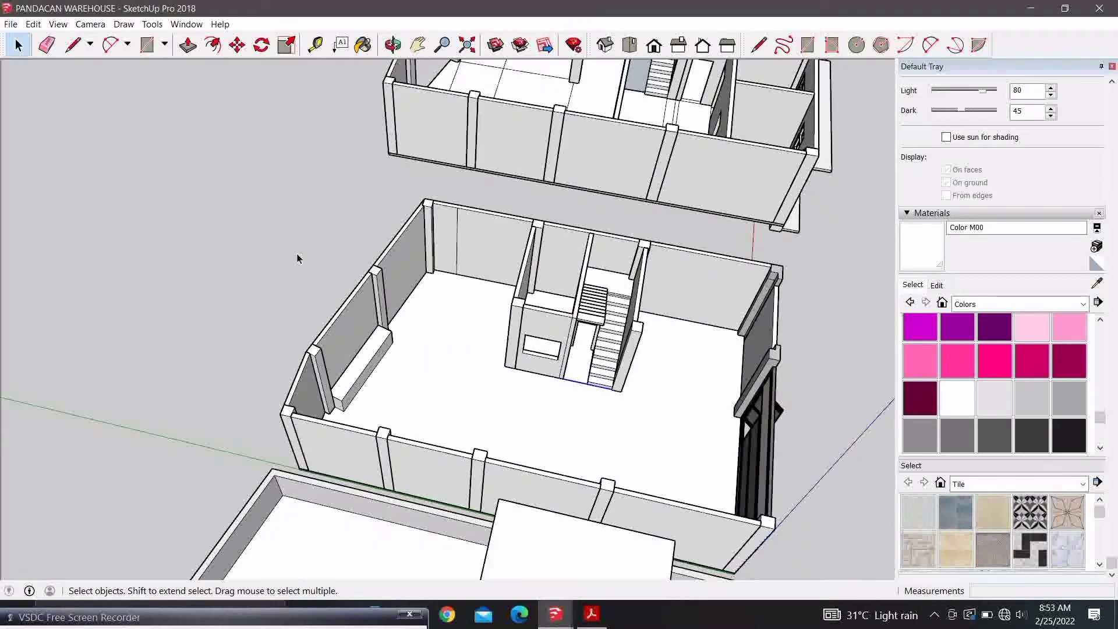
{"action": "middle_click_drag", "start_coordinate": [298, 259], "coordinate": [472, 214]}
{"action": "scroll", "coordinate": [472, 214], "scroll_direction": "up", "scroll_amount": 3}
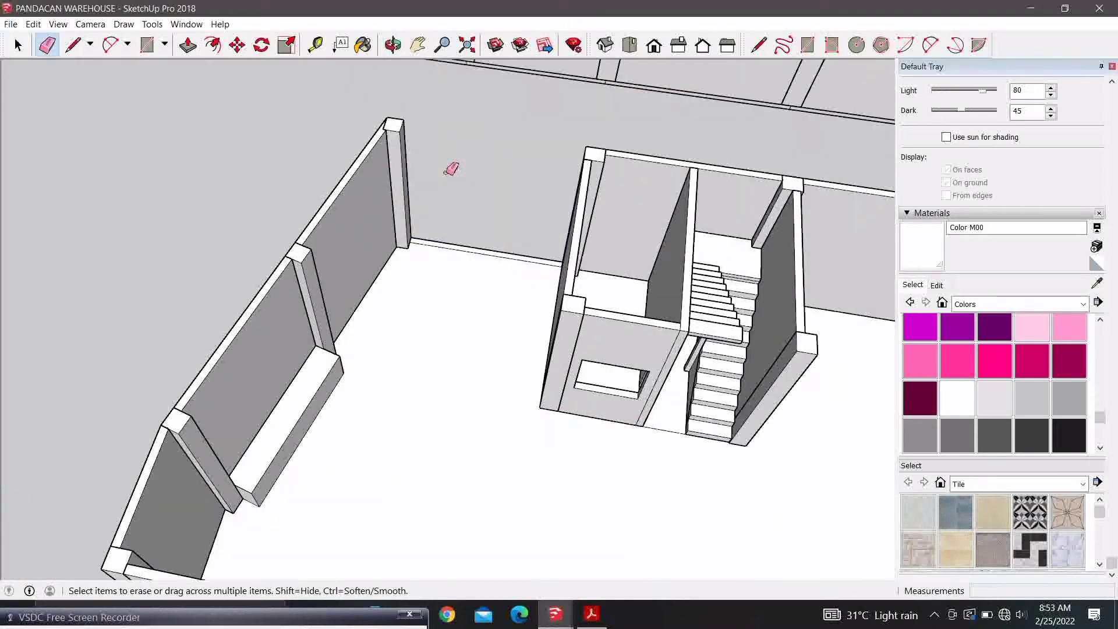
Select the back wall group, then exit the group being edited.
{"action": "key", "text": "space"}
{"action": "scroll", "coordinate": [460, 182], "scroll_direction": "up", "scroll_amount": 3}
{"action": "left_click", "coordinate": [460, 182]}
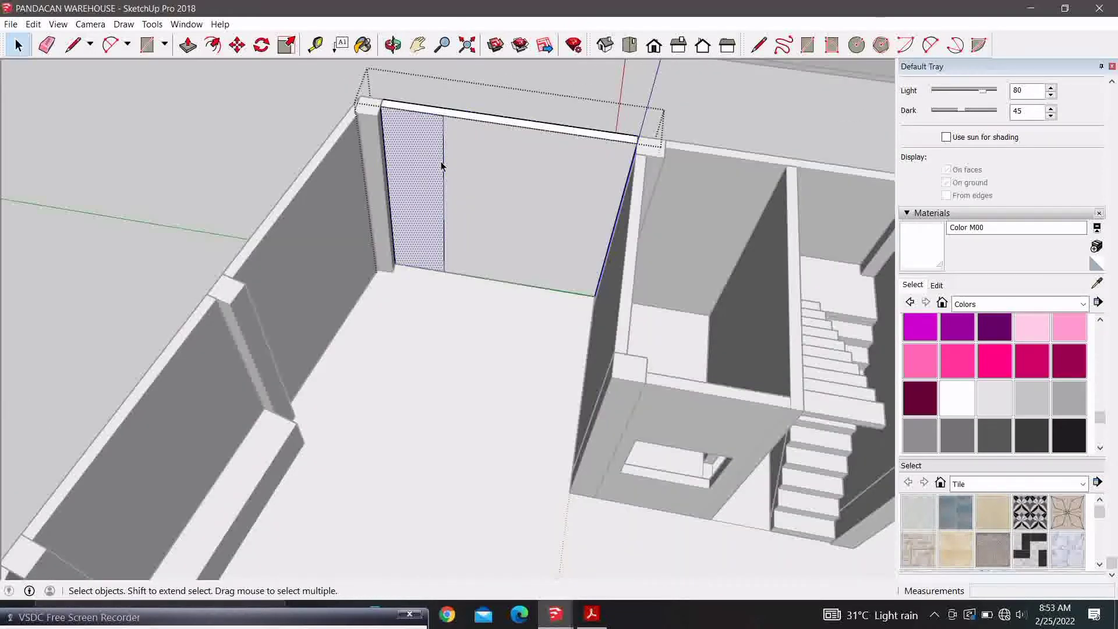
{"action": "scroll", "coordinate": [459, 179], "scroll_direction": "down", "scroll_amount": 3}
{"action": "mouse_move", "coordinate": [429, 208]}
{"action": "middle_mouse_down"}
{"action": "mouse_move", "coordinate": [334, 260]}
{"action": "mouse_move", "coordinate": [140, 237]}
{"action": "middle_mouse_up"}
{"action": "scroll", "coordinate": [153, 241], "scroll_direction": "up", "scroll_amount": 2}
{"action": "left_click", "coordinate": [154, 240]}
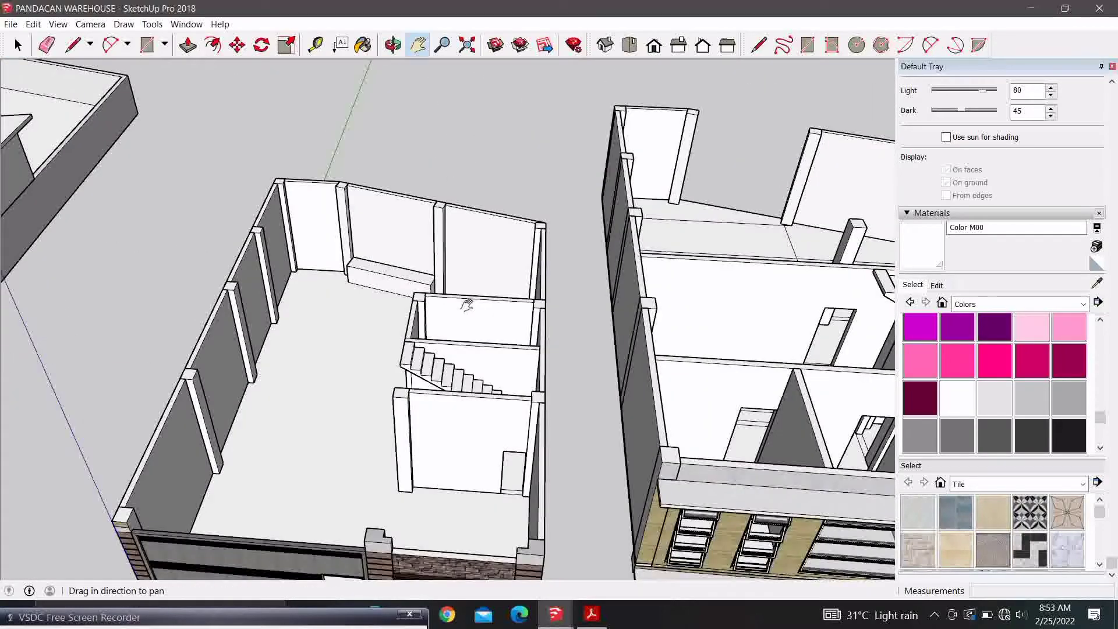
Orbit past the rooms toward the staircase's side face.
{"action": "scroll", "coordinate": [467, 305], "scroll_direction": "down", "scroll_amount": 3}
{"action": "mouse_move", "coordinate": [374, 327]}
{"action": "middle_mouse_down"}
{"action": "mouse_move", "coordinate": [474, 332]}
{"action": "mouse_move", "coordinate": [554, 367]}
{"action": "mouse_move", "coordinate": [495, 387]}
{"action": "mouse_move", "coordinate": [387, 352]}
{"action": "mouse_move", "coordinate": [431, 379]}
{"action": "mouse_move", "coordinate": [272, 370]}
{"action": "mouse_move", "coordinate": [268, 397]}
{"action": "mouse_move", "coordinate": [361, 398]}
{"action": "middle_mouse_up"}
{"action": "scroll", "coordinate": [494, 387], "scroll_direction": "up", "scroll_amount": 5}
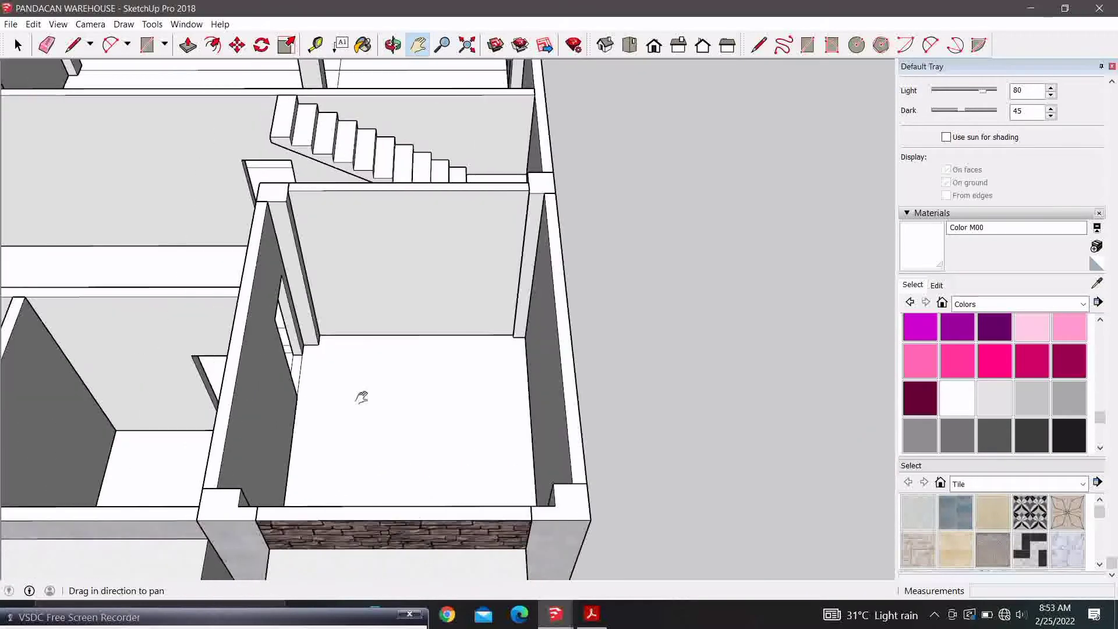
{"action": "scroll", "coordinate": [361, 398], "scroll_direction": "down", "scroll_amount": 3}
{"action": "mouse_move", "coordinate": [569, 439]}
{"action": "middle_mouse_down"}
{"action": "mouse_move", "coordinate": [807, 456]}
{"action": "mouse_move", "coordinate": [511, 365]}
{"action": "middle_mouse_up"}
{"action": "scroll", "coordinate": [511, 366], "scroll_direction": "up", "scroll_amount": 5}
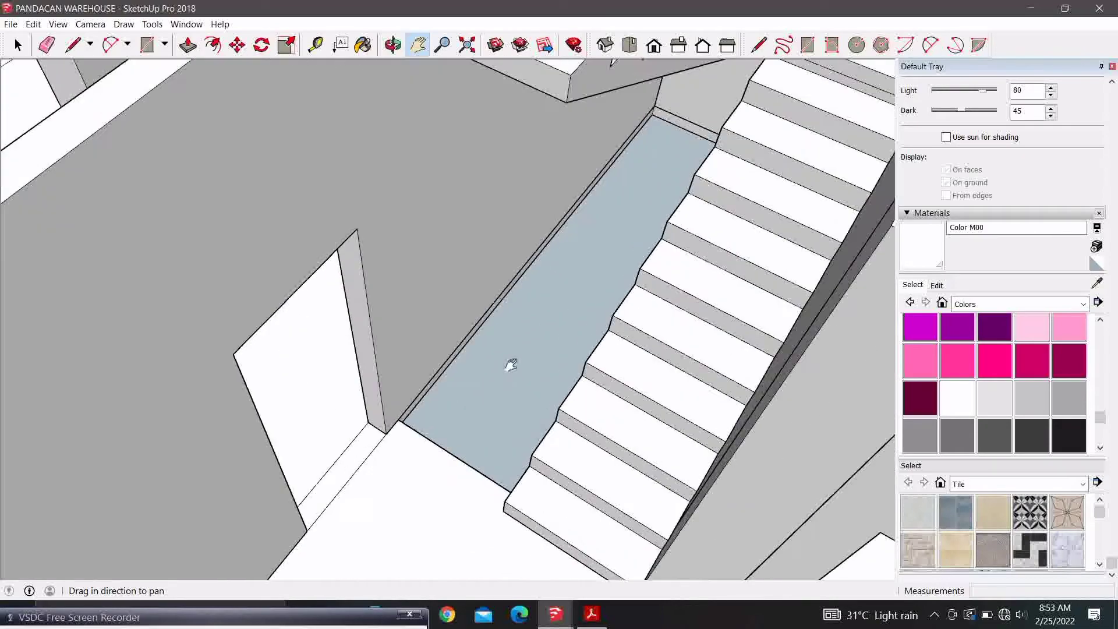
{"action": "scroll", "coordinate": [569, 325], "scroll_direction": "down", "scroll_amount": 2}
{"action": "scroll", "coordinate": [551, 331], "scroll_direction": "down", "scroll_amount": 2}
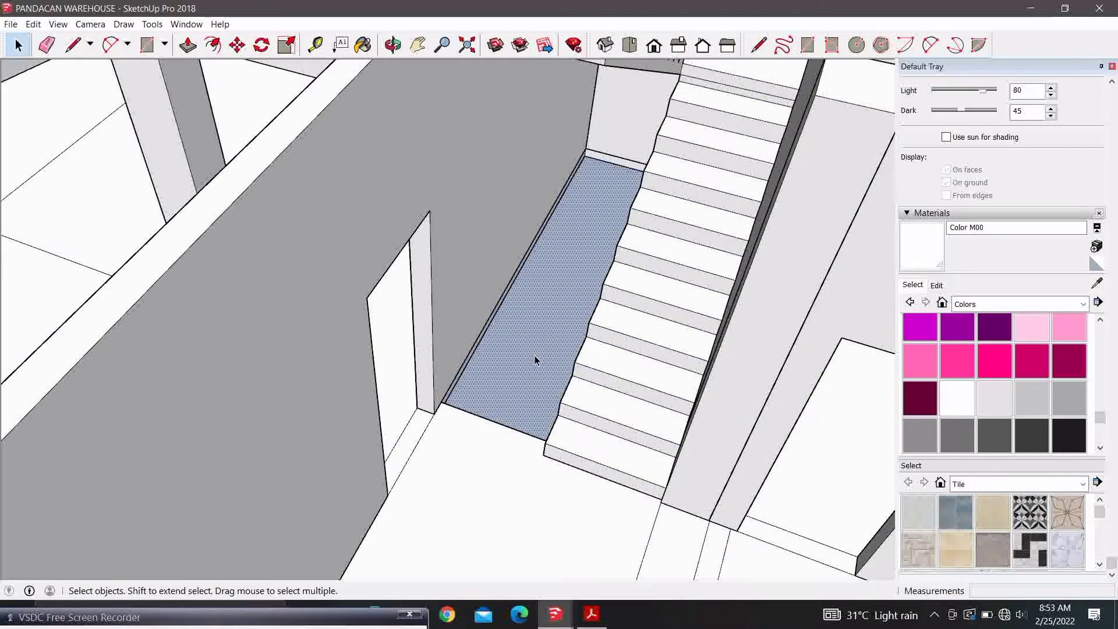
{"action": "scroll", "coordinate": [536, 360], "scroll_direction": "down", "scroll_amount": 5}
{"action": "scroll", "coordinate": [557, 414], "scroll_direction": "up", "scroll_amount": 8}
Zoom onto the rectangular outline on the building's underside and clear the selection.
{"action": "mouse_move", "coordinate": [445, 192]}
{"action": "middle_mouse_down", "text": "shift"}
{"action": "mouse_move", "coordinate": [427, 362]}
{"action": "mouse_move", "coordinate": [450, 405]}
{"action": "mouse_move", "coordinate": [431, 396]}
{"action": "middle_mouse_up", "text": "shift"}
{"action": "scroll", "coordinate": [430, 392], "scroll_direction": "up", "scroll_amount": 2}
{"action": "scroll", "coordinate": [408, 316], "scroll_direction": "up", "scroll_amount": 1}
{"action": "scroll", "coordinate": [367, 299], "scroll_direction": "up", "scroll_amount": 3}
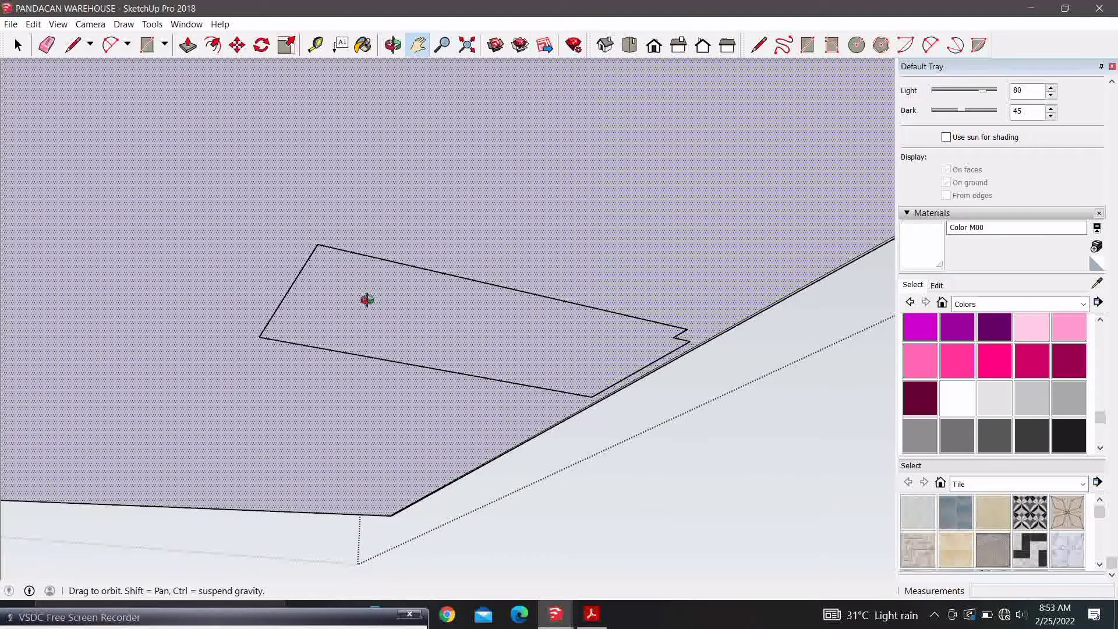
{"action": "middle_click_drag", "start_coordinate": [367, 300], "coordinate": [388, 312]}
{"action": "key", "text": "space"}
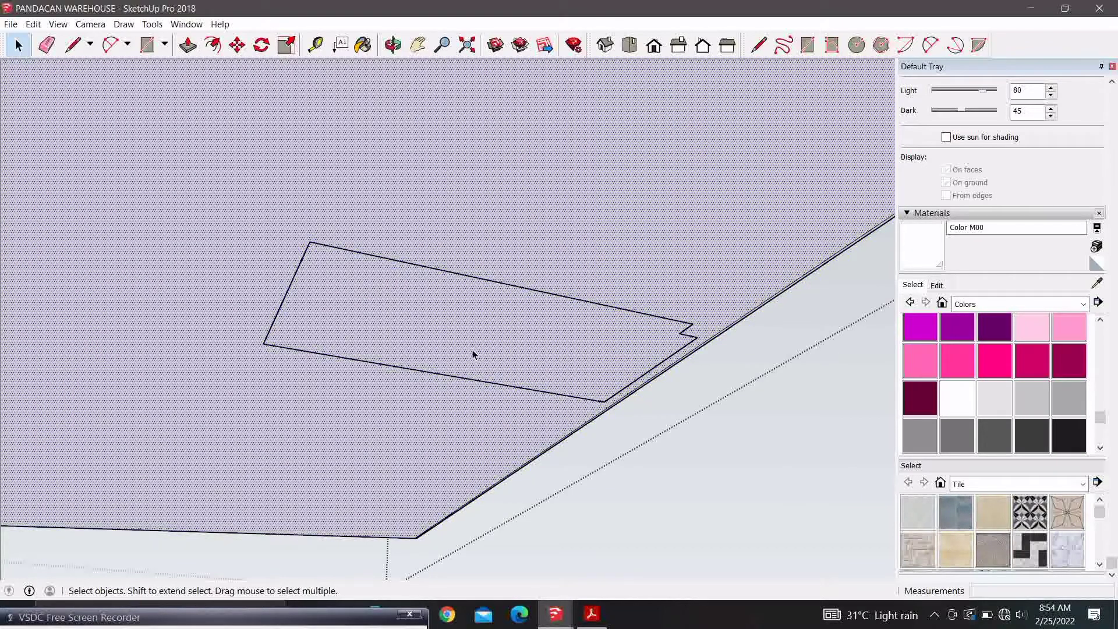
{"action": "left_click", "coordinate": [642, 434]}
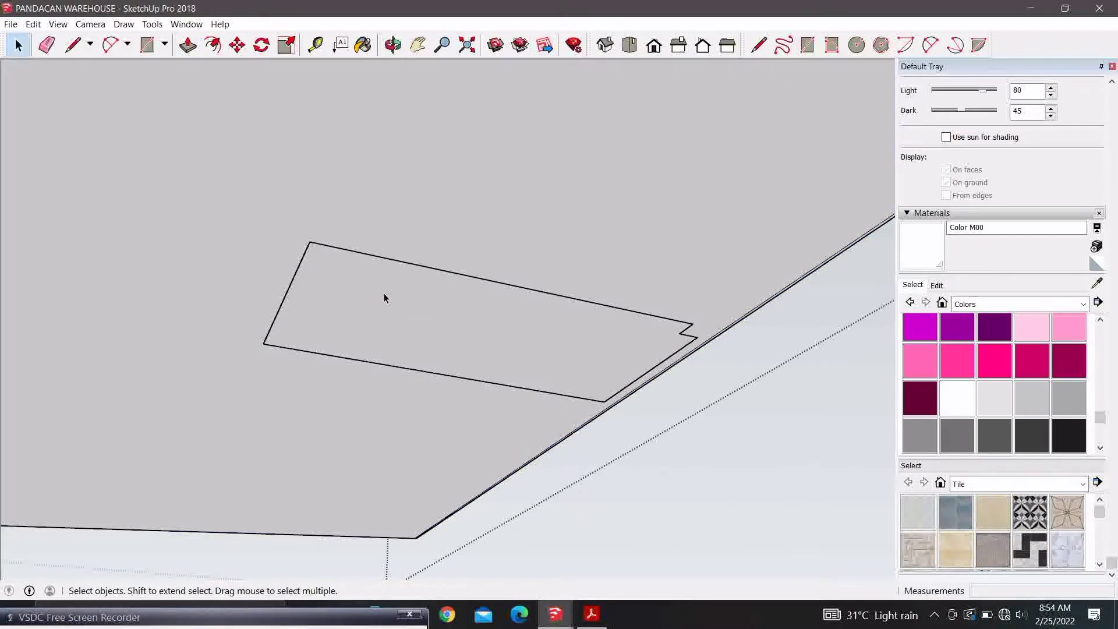
Orbit to the underside rectangle, briefly selecting the building's connected geometry and clearing it.
{"action": "scroll", "coordinate": [384, 298], "scroll_direction": "down", "scroll_amount": 3}
{"action": "middle_click_drag", "start_coordinate": [379, 329], "coordinate": [325, 298]}
{"action": "triple_click", "coordinate": [324, 298]}
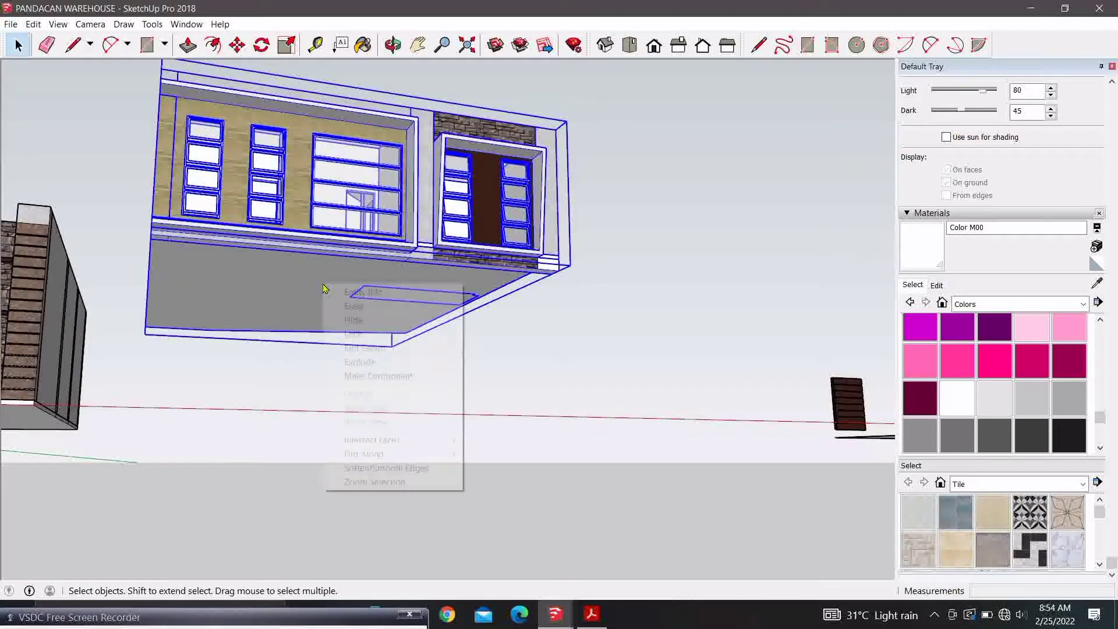
{"action": "left_click", "coordinate": [485, 339]}
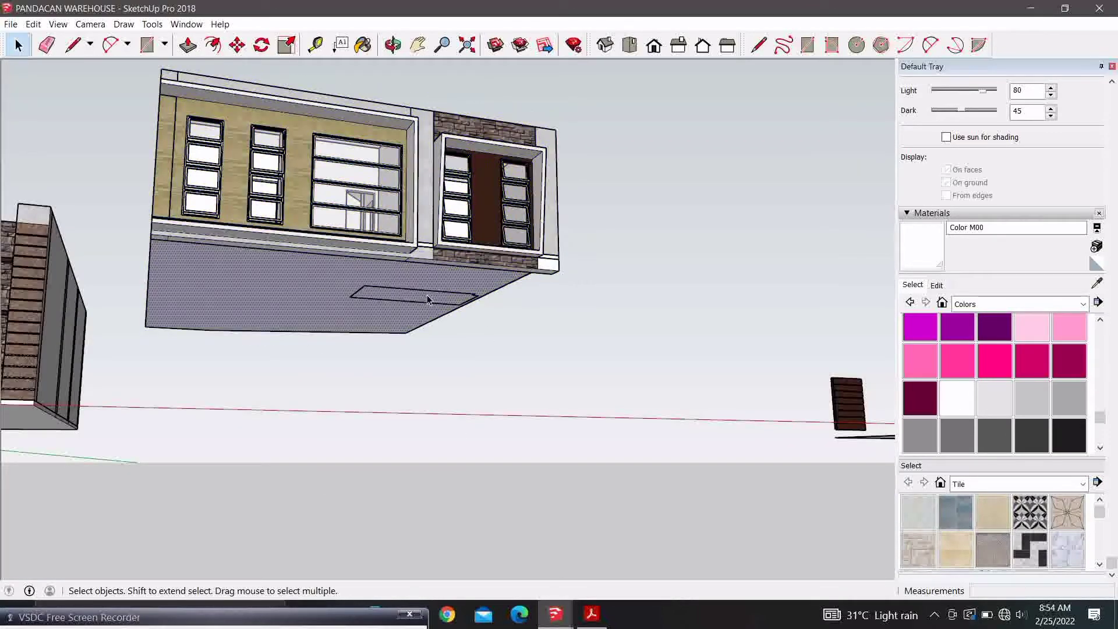
{"action": "scroll", "coordinate": [429, 300], "scroll_direction": "up", "scroll_amount": 3}
{"action": "middle_click_drag", "start_coordinate": [415, 295], "coordinate": [323, 197]}
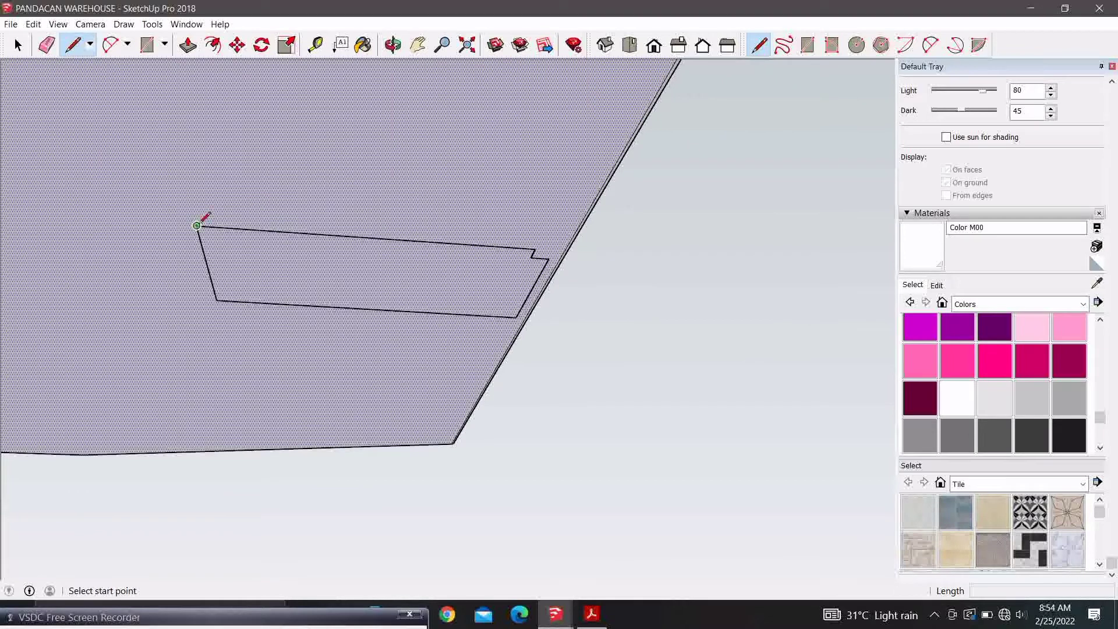
Draw a line across the rectangle's open corner, closing it into its own face.
{"action": "left_click", "coordinate": [217, 299]}
{"action": "key", "text": "space"}
{"action": "left_click", "coordinate": [334, 275]}
{"action": "mouse_move", "coordinate": [337, 274]}
{"action": "middle_mouse_down"}
{"action": "mouse_move", "coordinate": [263, 145]}
{"action": "mouse_move", "coordinate": [177, 314]}
{"action": "mouse_move", "coordinate": [257, 467]}
{"action": "mouse_move", "coordinate": [407, 339]}
{"action": "mouse_move", "coordinate": [583, 511]}
{"action": "mouse_move", "coordinate": [814, 355]}
{"action": "middle_mouse_up"}
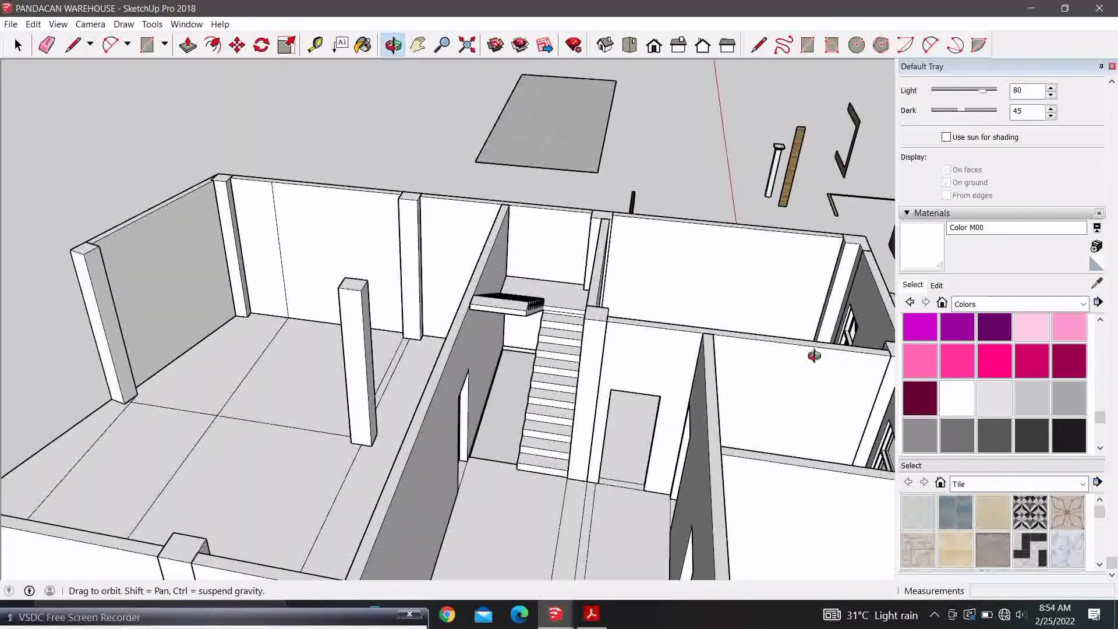
Orbit and pan back out past the wall and stairs to the louvred window wall.
{"action": "key", "text": "space"}
{"action": "scroll", "coordinate": [762, 250], "scroll_direction": "up", "scroll_amount": 5}
{"action": "middle_click_drag", "start_coordinate": [408, 326], "coordinate": [376, 347]}
{"action": "scroll", "coordinate": [376, 347], "scroll_direction": "up", "scroll_amount": 5}
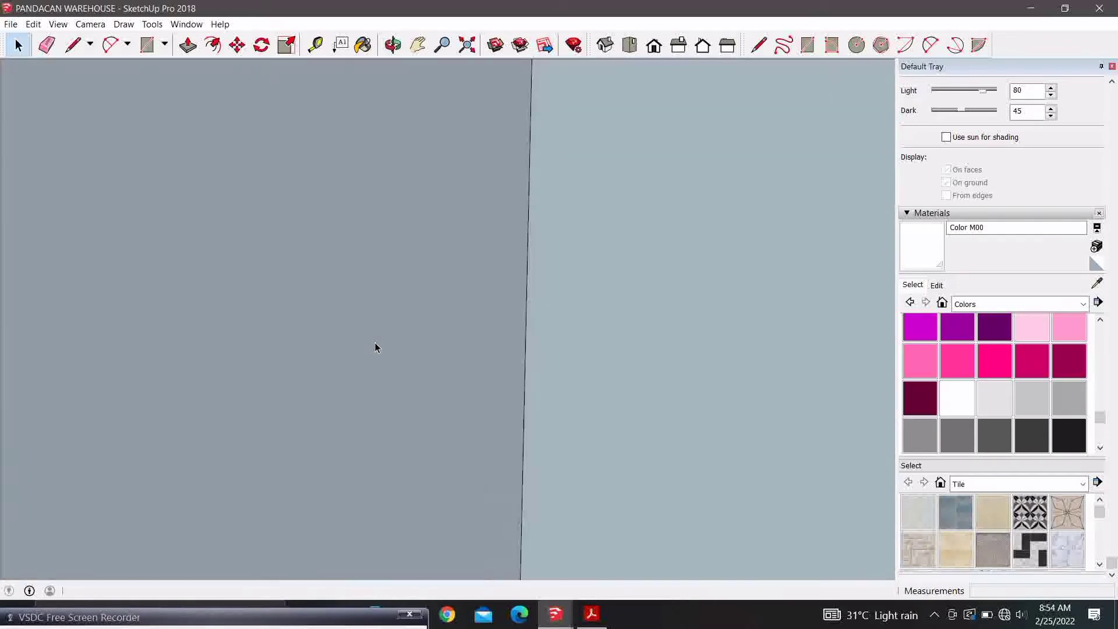
{"action": "scroll", "coordinate": [367, 329], "scroll_direction": "up", "scroll_amount": 2}
{"action": "left_click", "coordinate": [411, 57]}
{"action": "mouse_move", "coordinate": [474, 342]}
{"action": "left_mouse_down"}
{"action": "mouse_move", "coordinate": [456, 406]}
{"action": "mouse_move", "coordinate": [464, 438]}
{"action": "mouse_move", "coordinate": [486, 411]}
{"action": "left_mouse_up"}
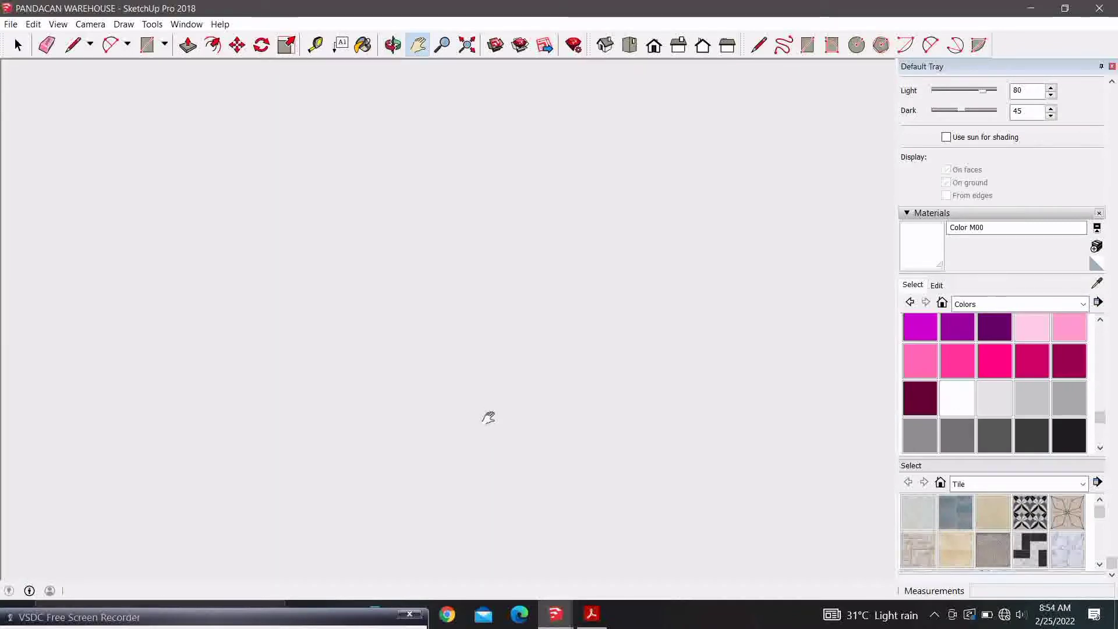
{"action": "scroll", "coordinate": [519, 282], "scroll_direction": "down", "scroll_amount": 3}
{"action": "scroll", "coordinate": [462, 342], "scroll_direction": "down", "scroll_amount": 3}
{"action": "scroll", "coordinate": [489, 357], "scroll_direction": "down", "scroll_amount": 2}
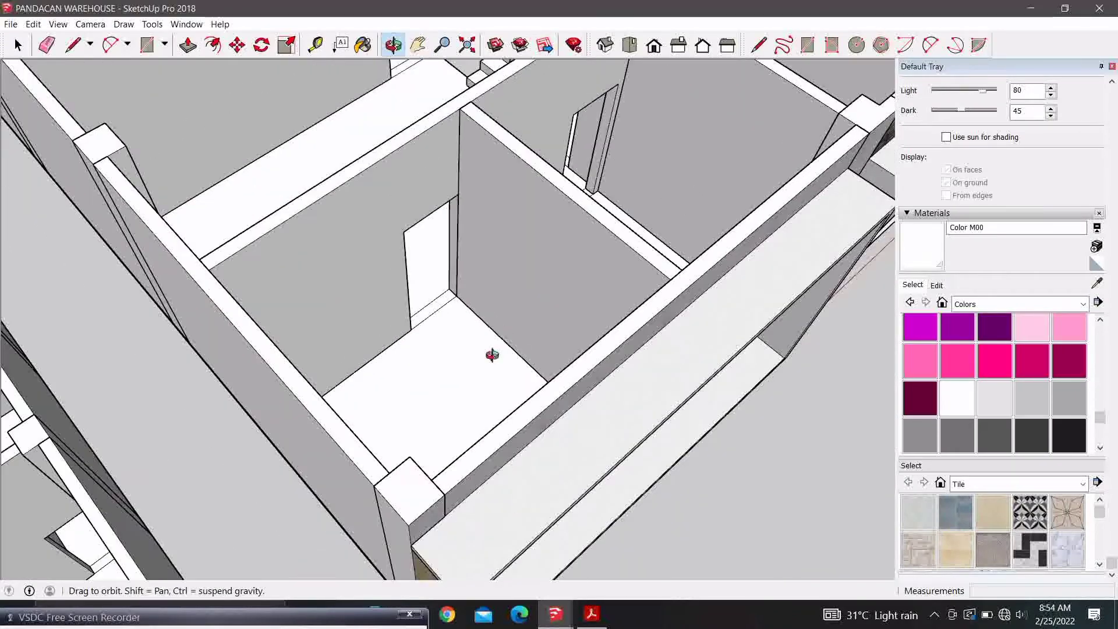
{"action": "scroll", "coordinate": [387, 282], "scroll_direction": "up", "scroll_amount": 3}
{"action": "scroll", "coordinate": [386, 282], "scroll_direction": "up", "scroll_amount": 1}
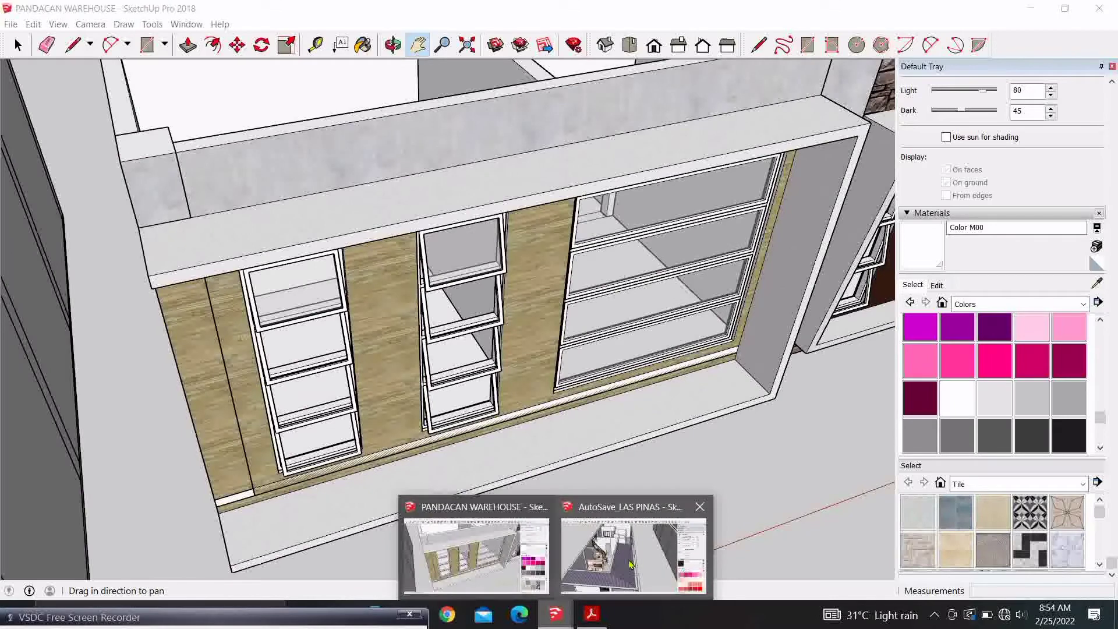
Switch to the AutoSave_LAS PINAS model and bring the house front into view.
{"action": "left_click", "coordinate": [630, 564]}
{"action": "middle_click_drag", "start_coordinate": [512, 349], "coordinate": [521, 258]}
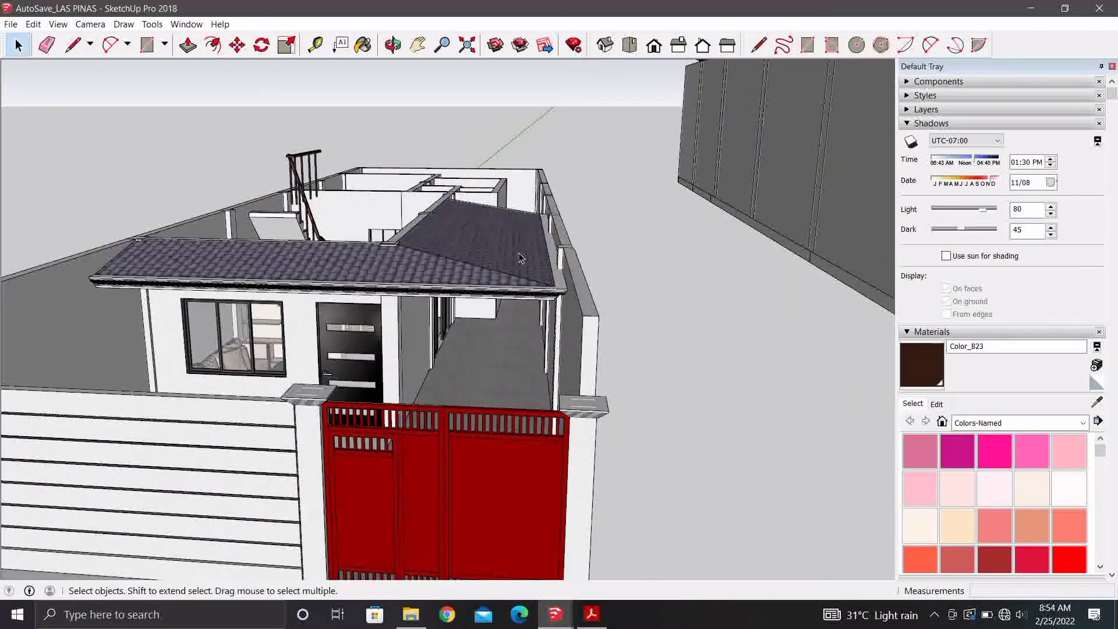
{"action": "scroll", "coordinate": [521, 258], "scroll_direction": "down", "scroll_amount": 3}
{"action": "scroll", "coordinate": [734, 301], "scroll_direction": "up", "scroll_amount": 2}
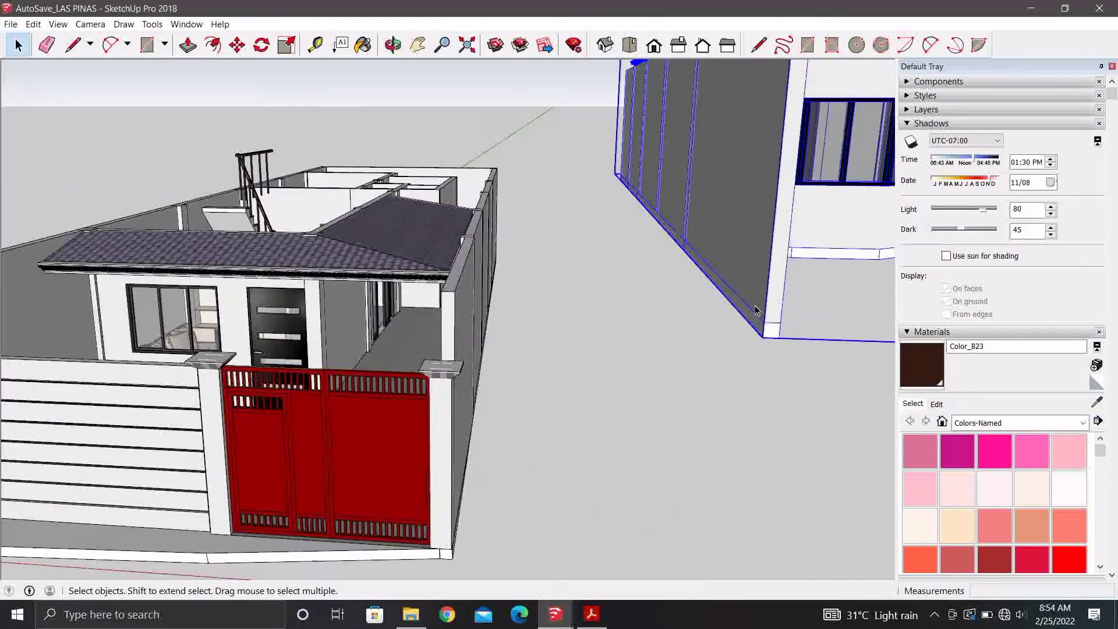
{"action": "scroll", "coordinate": [765, 321], "scroll_direction": "down", "scroll_amount": 2}
{"action": "mouse_move", "coordinate": [642, 302]}
{"action": "middle_mouse_down", "text": "shift"}
{"action": "mouse_move", "coordinate": [394, 315]}
{"action": "mouse_move", "coordinate": [326, 285]}
{"action": "mouse_move", "coordinate": [462, 215]}
{"action": "mouse_move", "coordinate": [479, 165]}
{"action": "middle_mouse_up", "text": "shift"}
{"action": "scroll", "coordinate": [394, 315], "scroll_direction": "up", "scroll_amount": 3}
{"action": "scroll", "coordinate": [292, 296], "scroll_direction": "up", "scroll_amount": 1}
Zoom in on the red gate and select its left panel.
{"action": "key", "text": "space"}
{"action": "scroll", "coordinate": [292, 296], "scroll_direction": "down", "scroll_amount": 3}
{"action": "scroll", "coordinate": [462, 214], "scroll_direction": "up", "scroll_amount": 3}
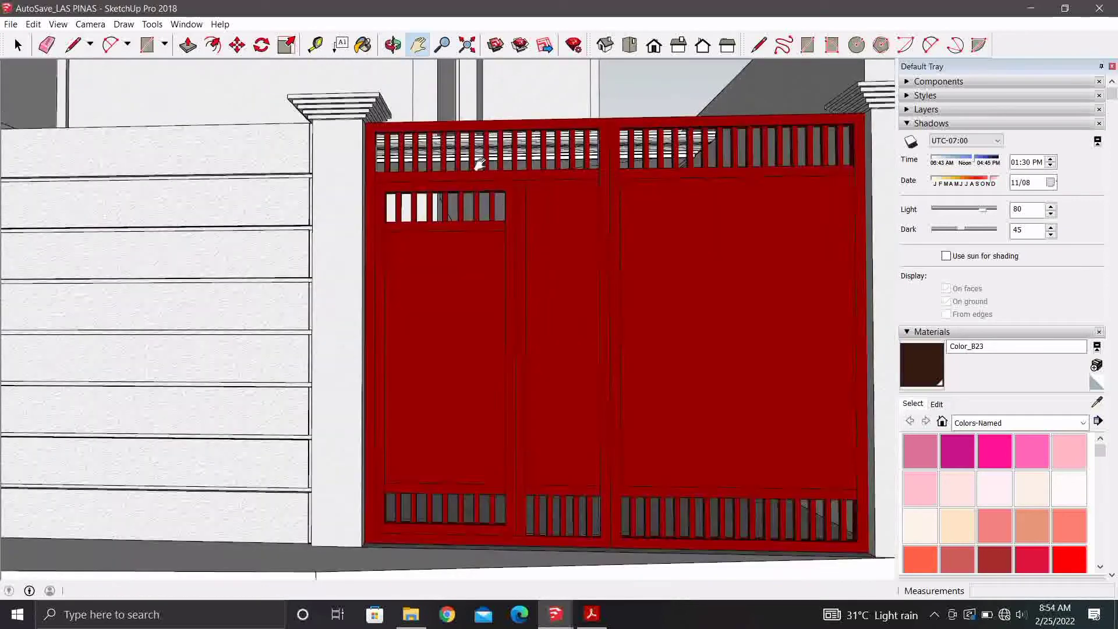
{"action": "scroll", "coordinate": [479, 164], "scroll_direction": "down", "scroll_amount": 2}
{"action": "scroll", "coordinate": [487, 251], "scroll_direction": "down", "scroll_amount": 1}
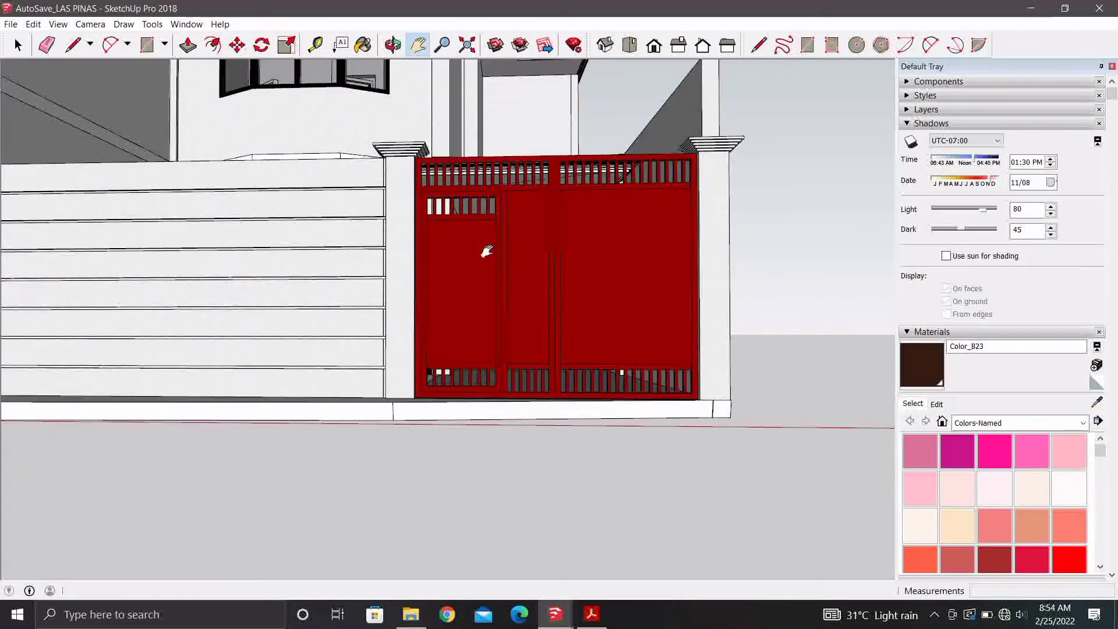
{"action": "scroll", "coordinate": [487, 252], "scroll_direction": "down", "scroll_amount": 1}
{"action": "middle_click_drag", "start_coordinate": [474, 262], "coordinate": [466, 327]}
{"action": "left_click", "coordinate": [479, 301]}
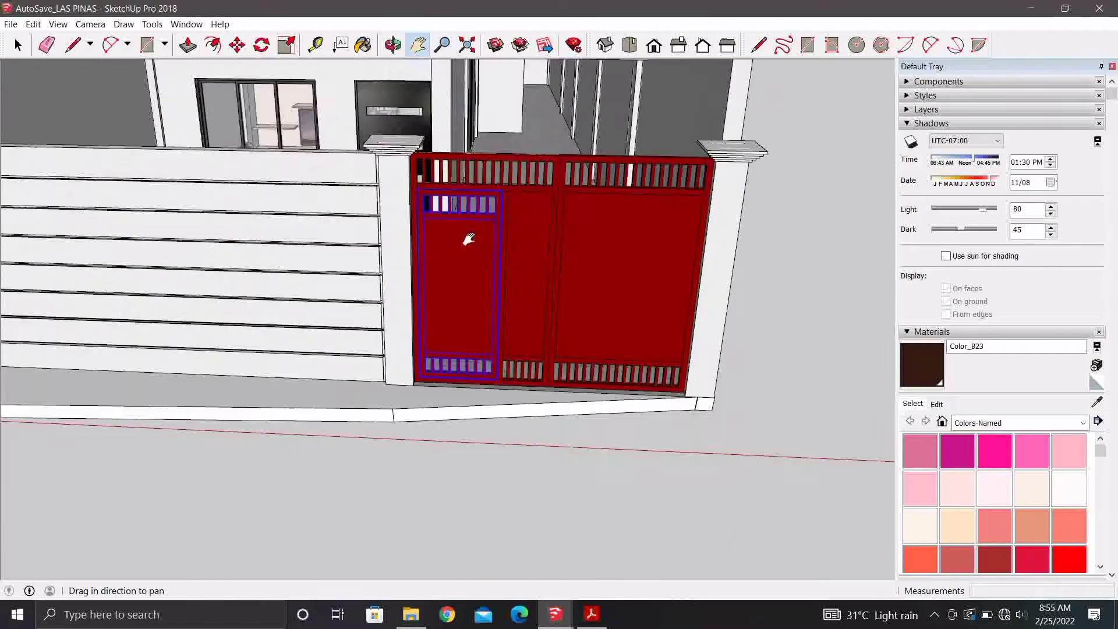
Start rotating the left gate panel, then cancel the first unfinished attempt.
{"action": "middle_click_drag", "start_coordinate": [466, 239], "coordinate": [449, 349], "text": "shift"}
{"action": "scroll", "coordinate": [443, 367], "scroll_direction": "up", "scroll_amount": 2}
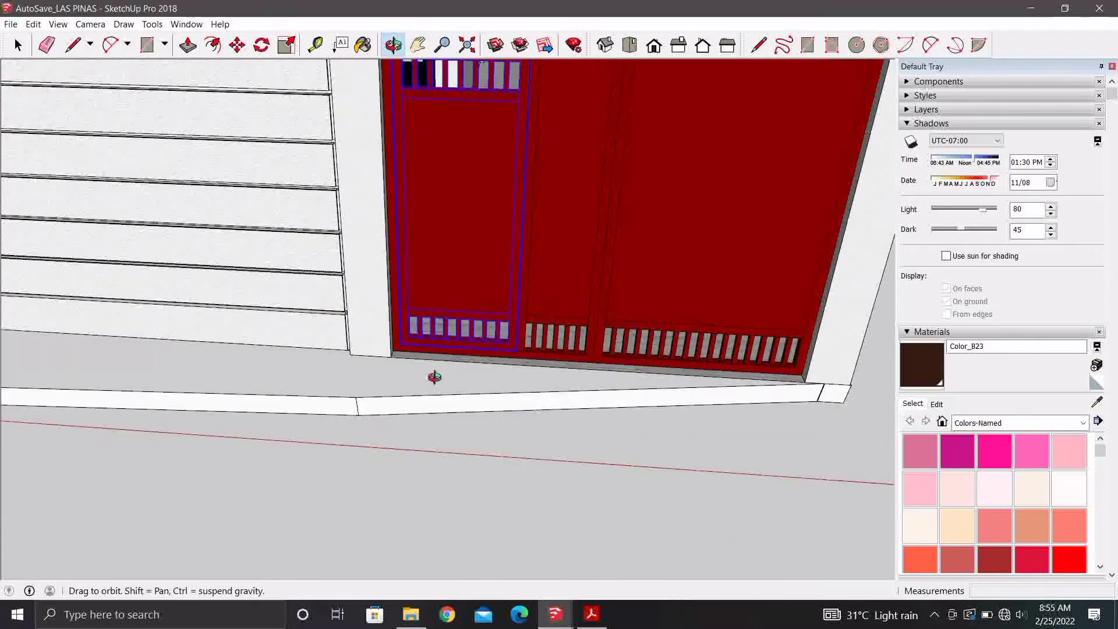
{"action": "scroll", "coordinate": [431, 390], "scroll_direction": "up", "scroll_amount": 2}
{"action": "scroll", "coordinate": [430, 397], "scroll_direction": "up", "scroll_amount": 2}
{"action": "key", "text": "q"}
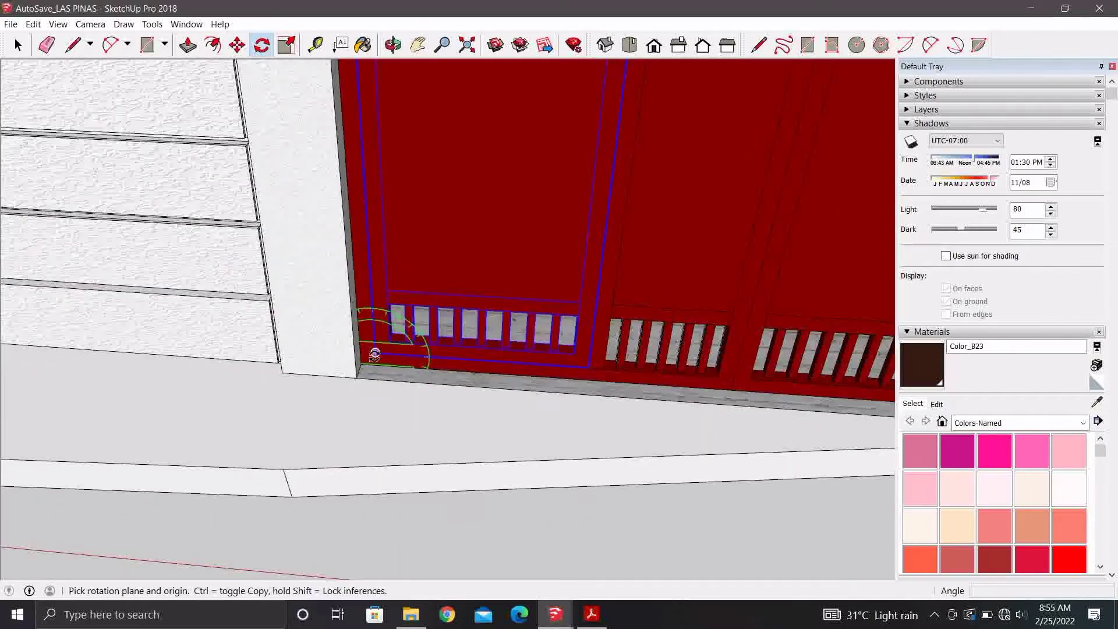
{"action": "middle_click_drag", "start_coordinate": [376, 353], "coordinate": [386, 351]}
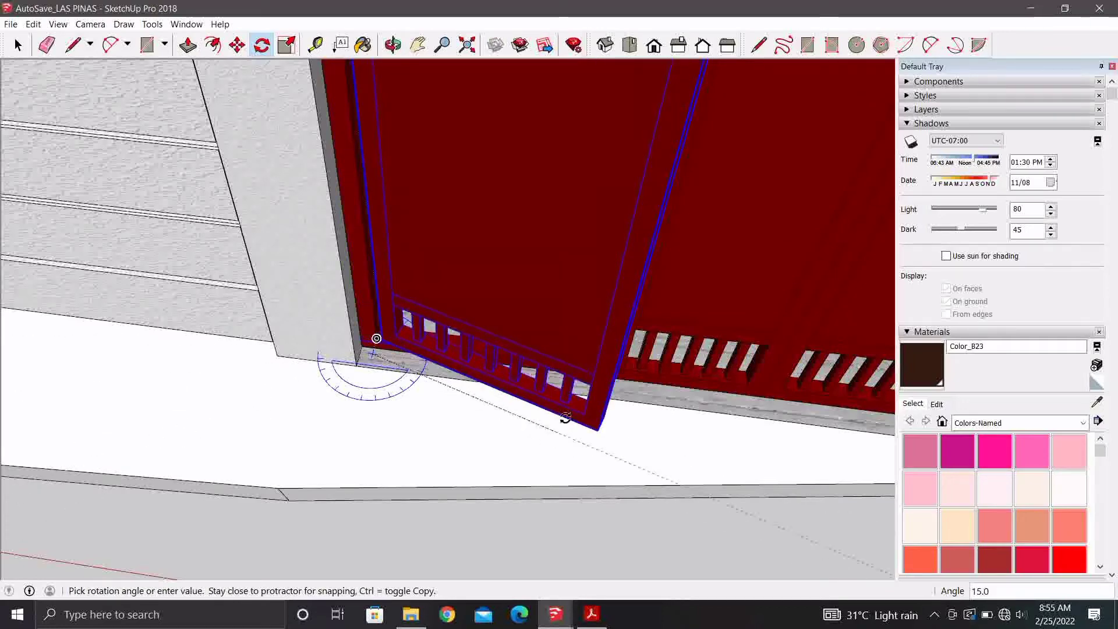
{"action": "key", "text": "Escape"}
Rotate the left gate panel about 60 degrees open around its hinge corner.
{"action": "middle_click_drag", "start_coordinate": [423, 336], "coordinate": [423, 406]}
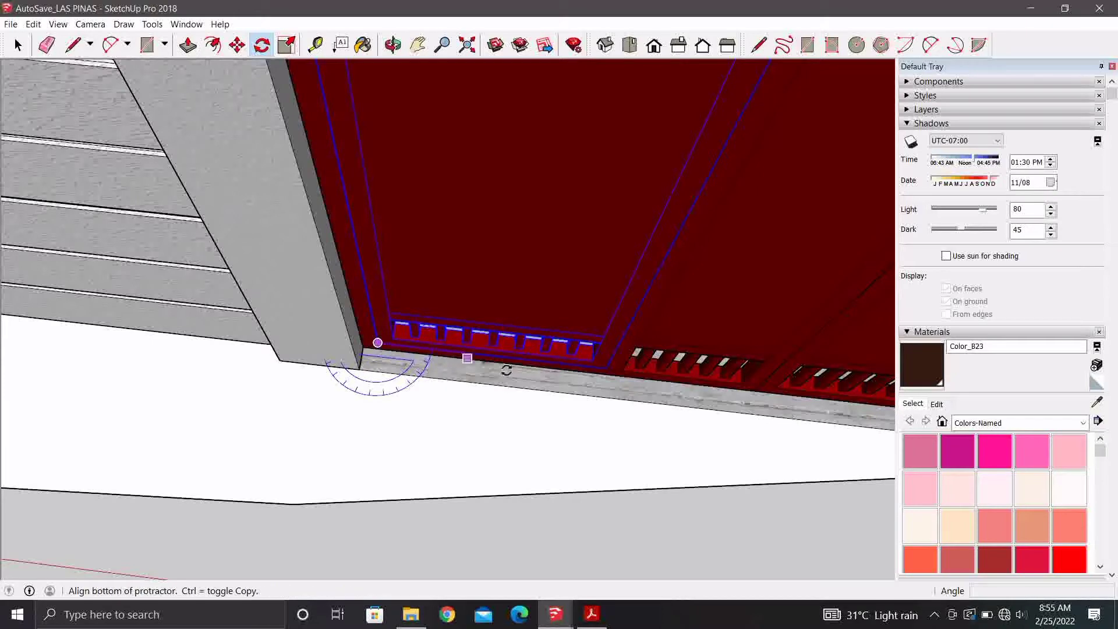
{"action": "left_click", "coordinate": [604, 370]}
{"action": "type", "text": "60"}
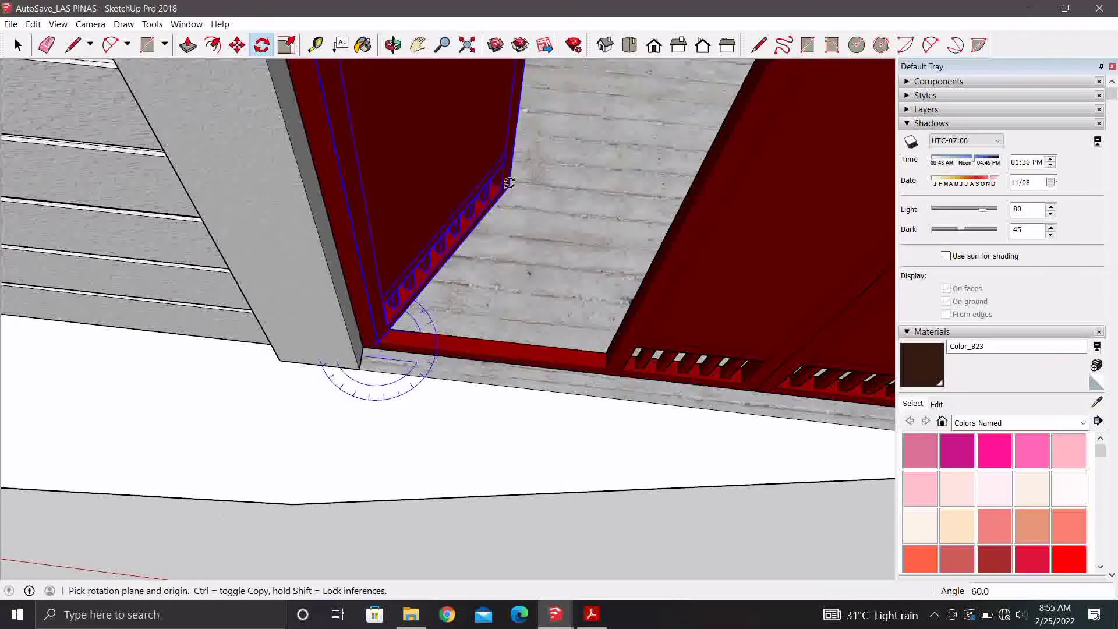
{"action": "key", "text": "space"}
{"action": "scroll", "coordinate": [497, 295], "scroll_direction": "down", "scroll_amount": 5}
{"action": "scroll", "coordinate": [627, 460], "scroll_direction": "down", "scroll_amount": 3}
{"action": "mouse_move", "coordinate": [627, 460]}
{"action": "middle_mouse_down", "text": "shift"}
{"action": "mouse_move", "coordinate": [534, 254]}
{"action": "mouse_move", "coordinate": [451, 248]}
{"action": "mouse_move", "coordinate": [577, 309]}
{"action": "middle_mouse_up", "text": "shift"}
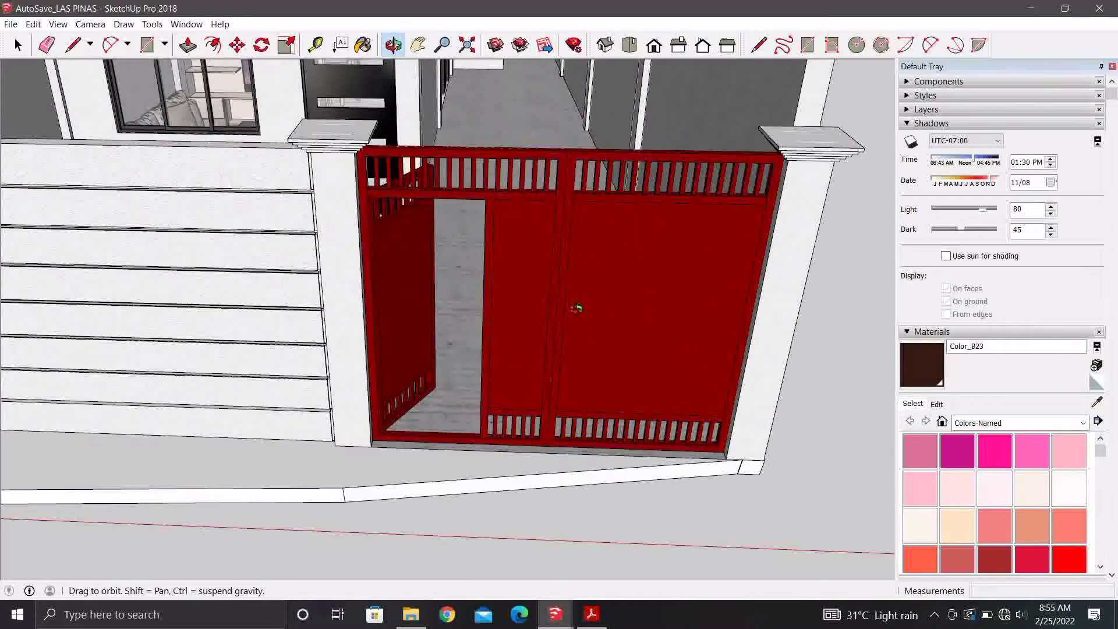
Orbit and pan around the LAS PINAS house to inspect the roof, door and red gate.
{"action": "scroll", "coordinate": [507, 365], "scroll_direction": "down", "scroll_amount": 3}
{"action": "mouse_move", "coordinate": [507, 365]}
{"action": "middle_mouse_down", "text": "shift"}
{"action": "mouse_move", "coordinate": [356, 217]}
{"action": "mouse_move", "coordinate": [382, 424]}
{"action": "middle_mouse_up", "text": "shift"}
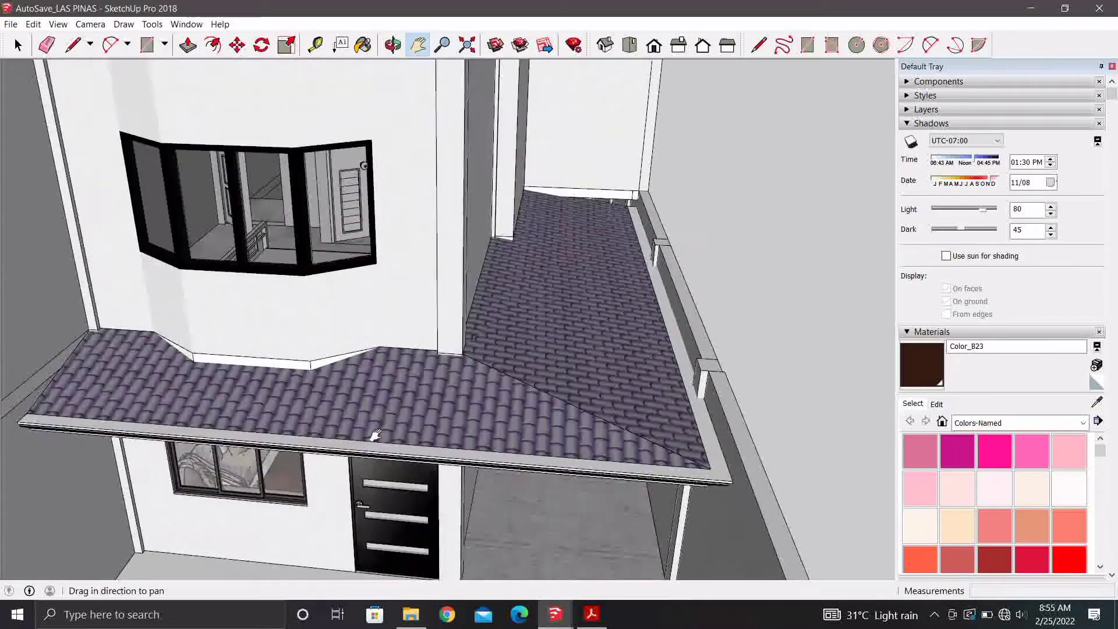
{"action": "mouse_move", "coordinate": [381, 424]}
{"action": "middle_mouse_down"}
{"action": "mouse_move", "coordinate": [389, 275]}
{"action": "mouse_move", "coordinate": [544, 292]}
{"action": "middle_mouse_up"}
{"action": "scroll", "coordinate": [390, 275], "scroll_direction": "up", "scroll_amount": 3}
{"action": "scroll", "coordinate": [509, 233], "scroll_direction": "up", "scroll_amount": 3}
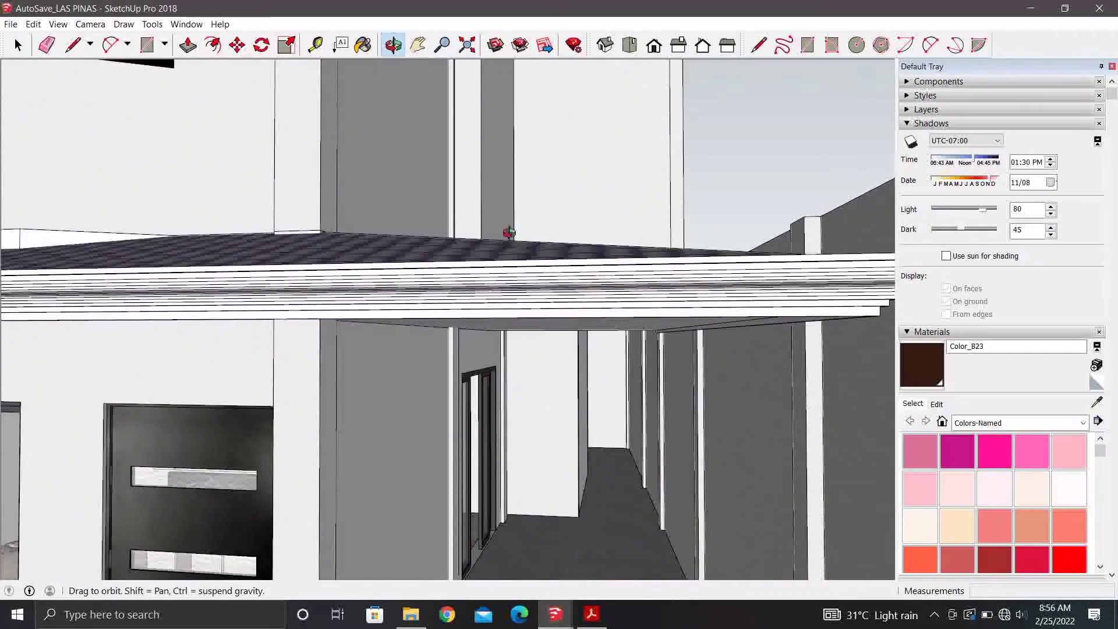
{"action": "mouse_move", "coordinate": [509, 233]}
{"action": "middle_mouse_down", "text": "shift"}
{"action": "mouse_move", "coordinate": [464, 392]}
{"action": "mouse_move", "coordinate": [439, 414]}
{"action": "middle_mouse_up", "text": "shift"}
{"action": "scroll", "coordinate": [521, 237], "scroll_direction": "up", "scroll_amount": 3}
{"action": "scroll", "coordinate": [606, 298], "scroll_direction": "down", "scroll_amount": 3}
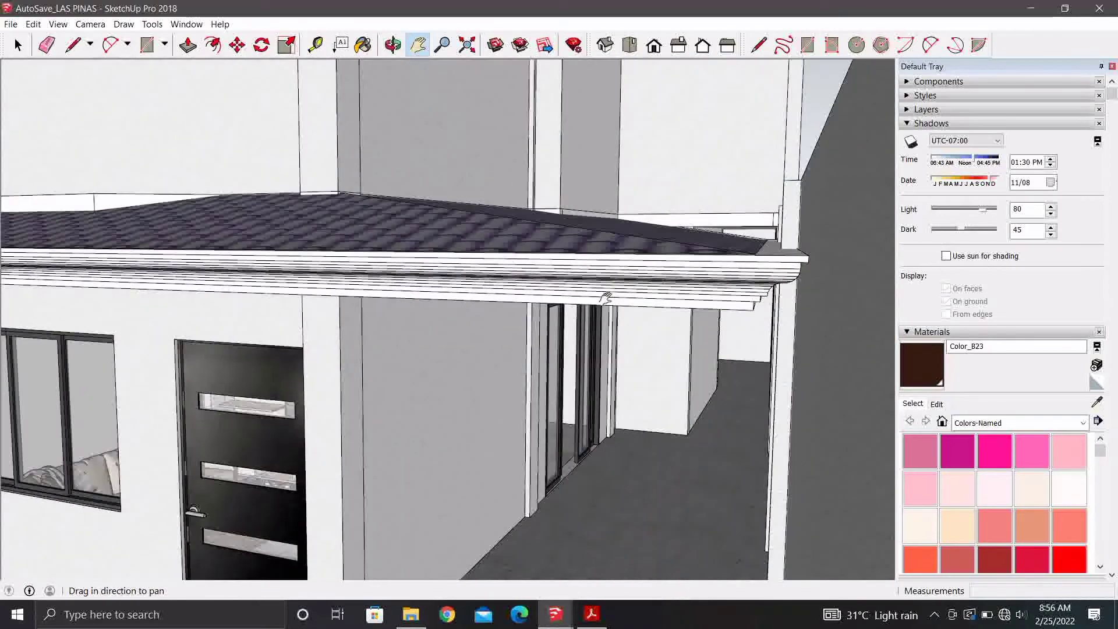
{"action": "mouse_move", "coordinate": [605, 299]}
{"action": "middle_mouse_down", "text": "shift"}
{"action": "mouse_move", "coordinate": [582, 327]}
{"action": "mouse_move", "coordinate": [534, 311]}
{"action": "middle_mouse_up", "text": "shift"}
Zoom out to centre the whole house, then switch to the PANDACAN WAREHOUSE window.
{"action": "scroll", "coordinate": [582, 326], "scroll_direction": "up", "scroll_amount": 3}
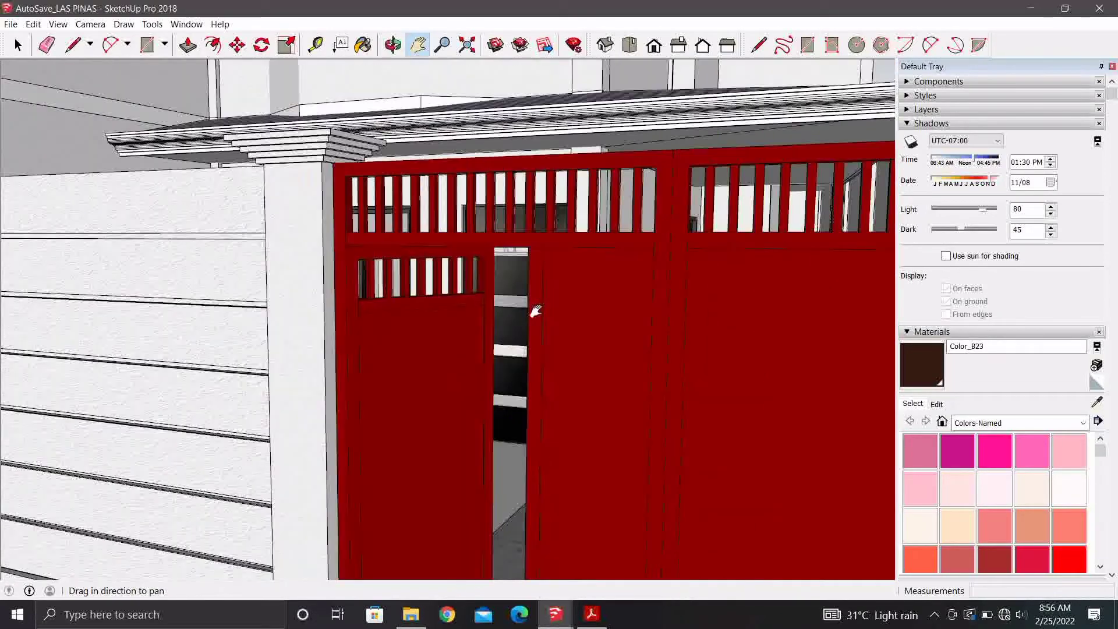
{"action": "scroll", "coordinate": [536, 311], "scroll_direction": "down", "scroll_amount": 2}
{"action": "scroll", "coordinate": [544, 309], "scroll_direction": "down", "scroll_amount": 2}
{"action": "scroll", "coordinate": [553, 306], "scroll_direction": "down", "scroll_amount": 3}
{"action": "scroll", "coordinate": [525, 349], "scroll_direction": "down", "scroll_amount": 2}
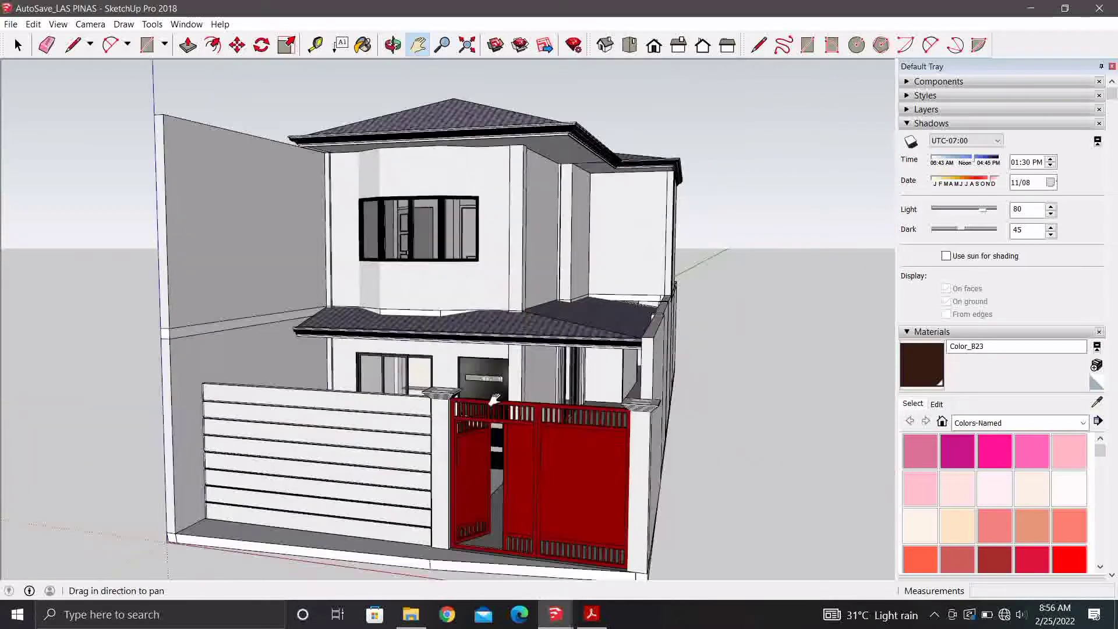
{"action": "left_click_drag", "start_coordinate": [494, 400], "coordinate": [494, 406]}
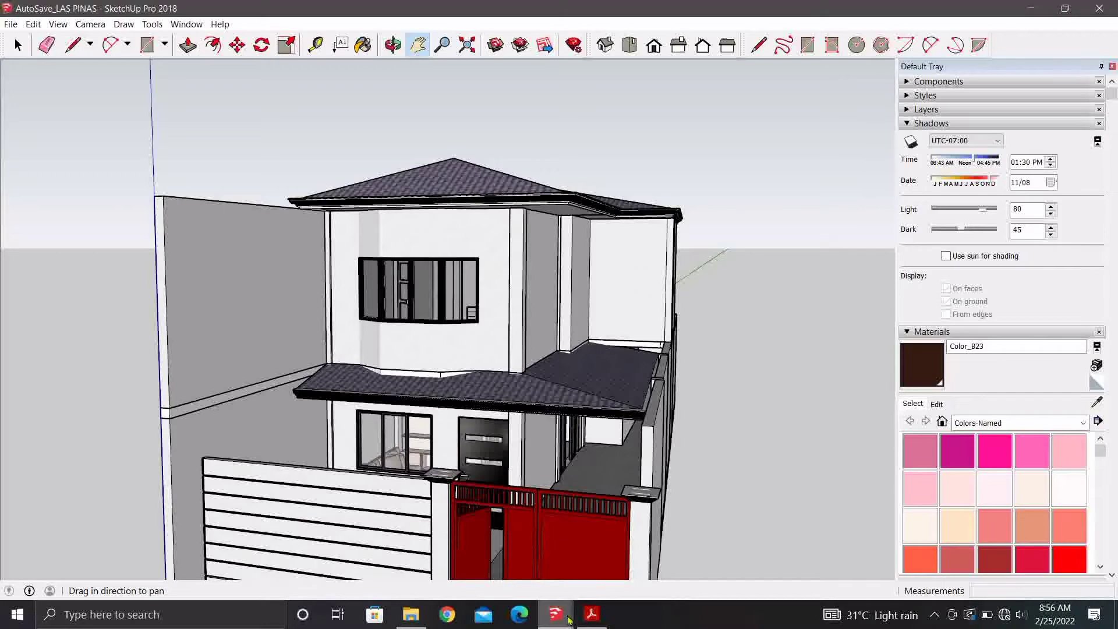
{"action": "mouse_move", "coordinate": [555, 614]}
{"action": "left_click", "coordinate": [545, 515]}
Orbit to a top-down view of the warehouse interior and select the upper room's floor face.
{"action": "scroll", "coordinate": [547, 357], "scroll_direction": "down", "scroll_amount": 5}
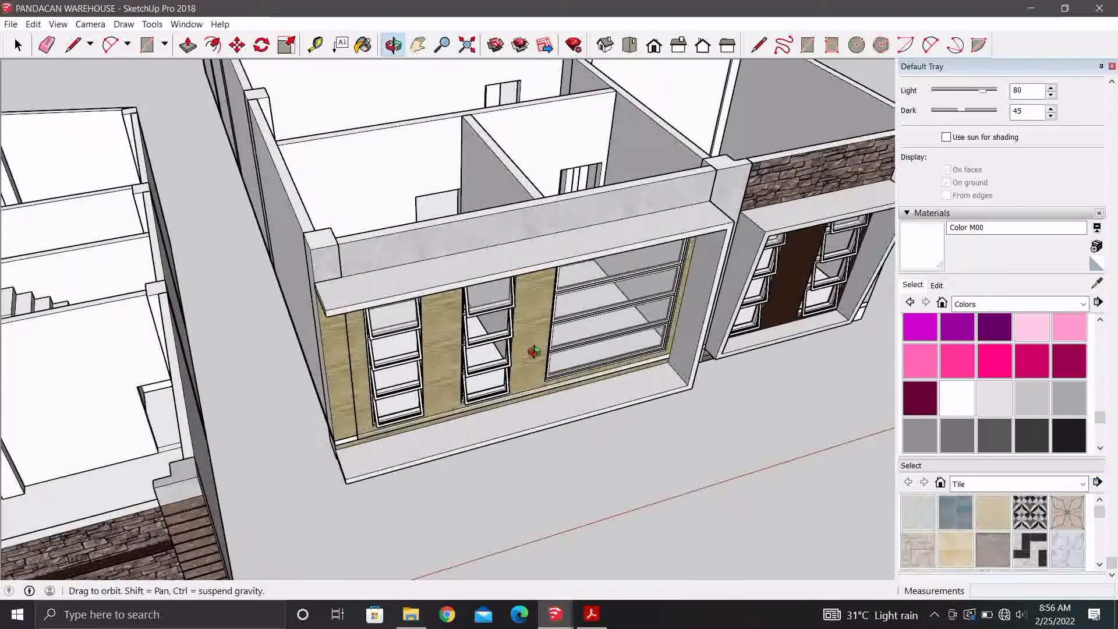
{"action": "mouse_move", "coordinate": [394, 262]}
{"action": "middle_mouse_down"}
{"action": "mouse_move", "coordinate": [528, 260]}
{"action": "mouse_move", "coordinate": [479, 245]}
{"action": "middle_mouse_up"}
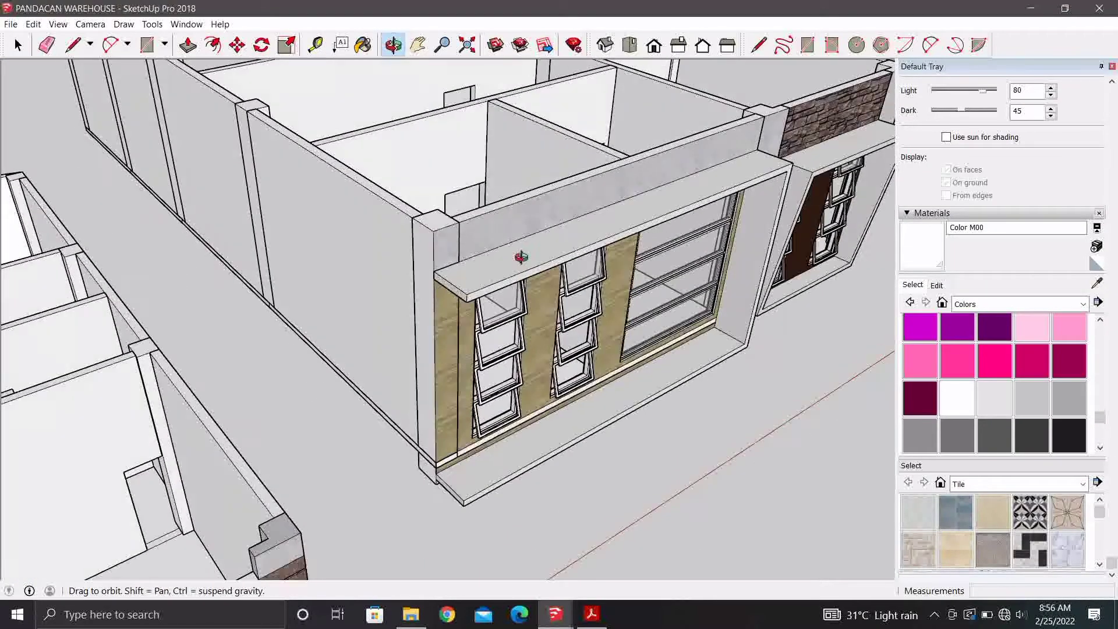
{"action": "scroll", "coordinate": [345, 211], "scroll_direction": "up", "scroll_amount": 5}
{"action": "scroll", "coordinate": [345, 211], "scroll_direction": "down", "scroll_amount": 5}
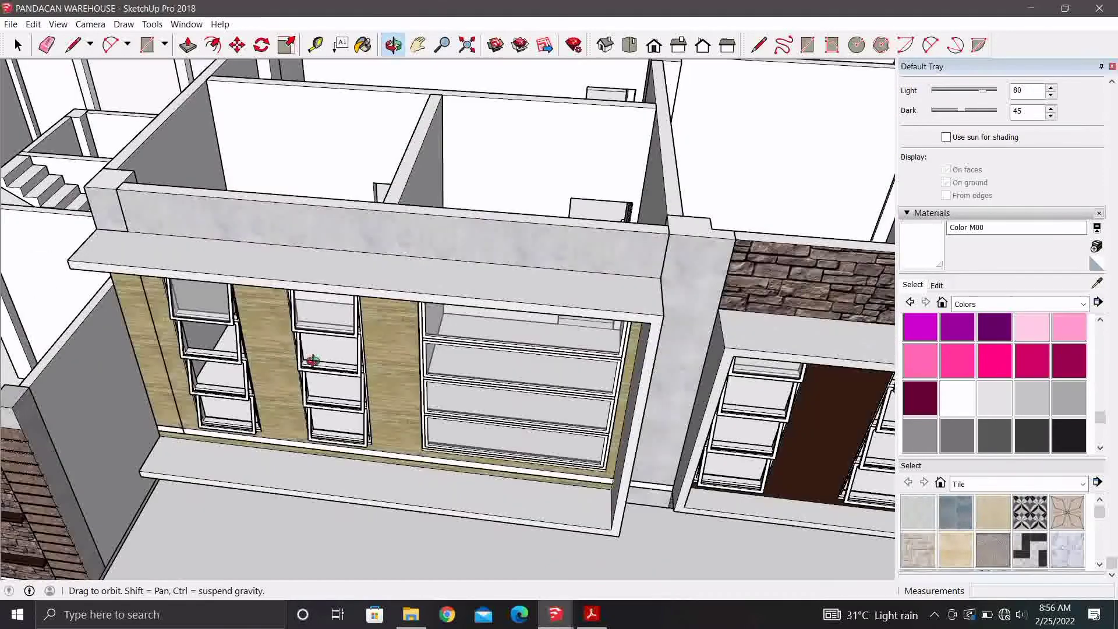
{"action": "mouse_move", "coordinate": [345, 211]}
{"action": "middle_mouse_down"}
{"action": "mouse_move", "coordinate": [325, 512]}
{"action": "mouse_move", "coordinate": [425, 467]}
{"action": "middle_mouse_up"}
{"action": "left_click", "coordinate": [448, 257]}
Orbit and pan down onto the upper room's floor.
{"action": "scroll", "coordinate": [449, 257], "scroll_direction": "down", "scroll_amount": 3}
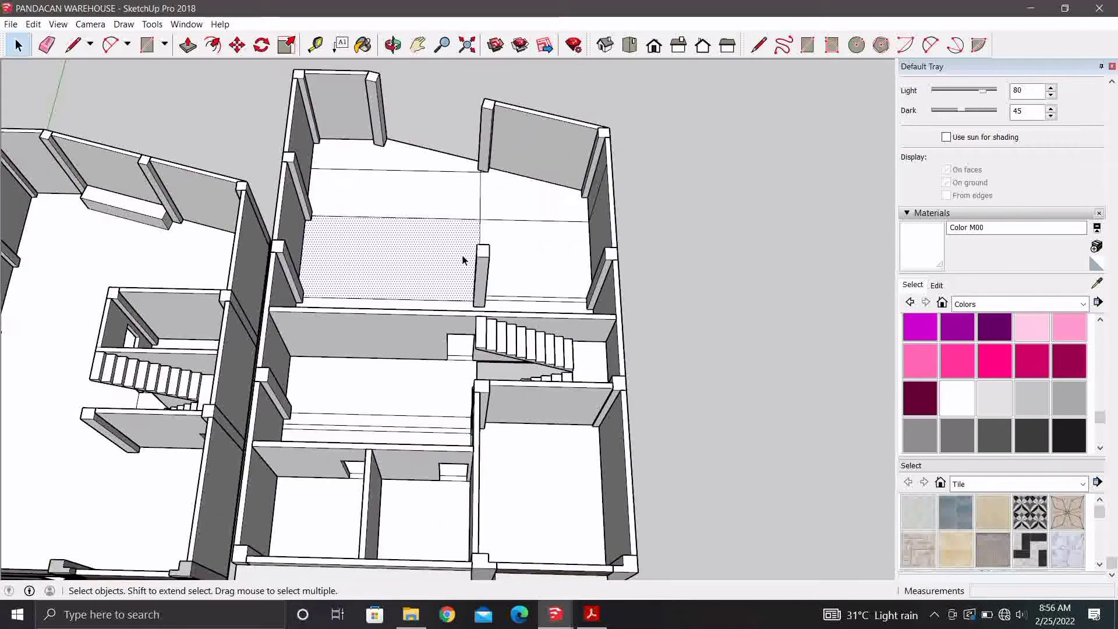
{"action": "mouse_move", "coordinate": [464, 257]}
{"action": "middle_mouse_down", "text": "shift"}
{"action": "mouse_move", "coordinate": [592, 282]}
{"action": "mouse_move", "coordinate": [664, 233]}
{"action": "mouse_move", "coordinate": [599, 304]}
{"action": "mouse_move", "coordinate": [524, 317]}
{"action": "middle_mouse_up", "text": "shift"}
{"action": "scroll", "coordinate": [504, 332], "scroll_direction": "up", "scroll_amount": 1}
{"action": "scroll", "coordinate": [504, 332], "scroll_direction": "up", "scroll_amount": 3}
{"action": "middle_click_drag", "start_coordinate": [542, 200], "coordinate": [424, 312]}
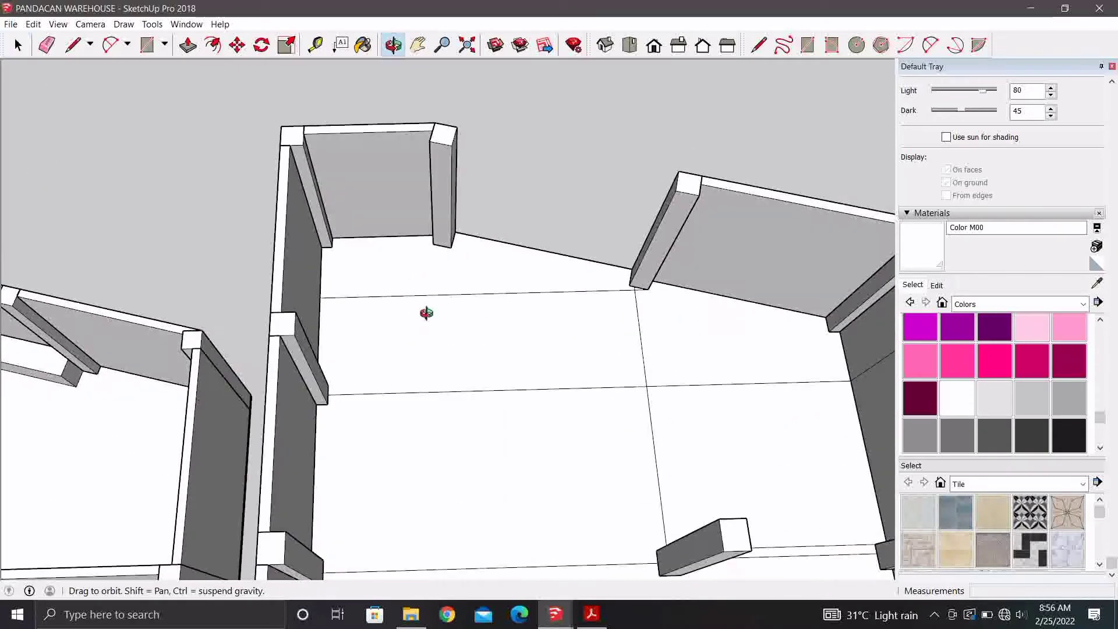
{"action": "scroll", "coordinate": [417, 325], "scroll_direction": "up", "scroll_amount": 3}
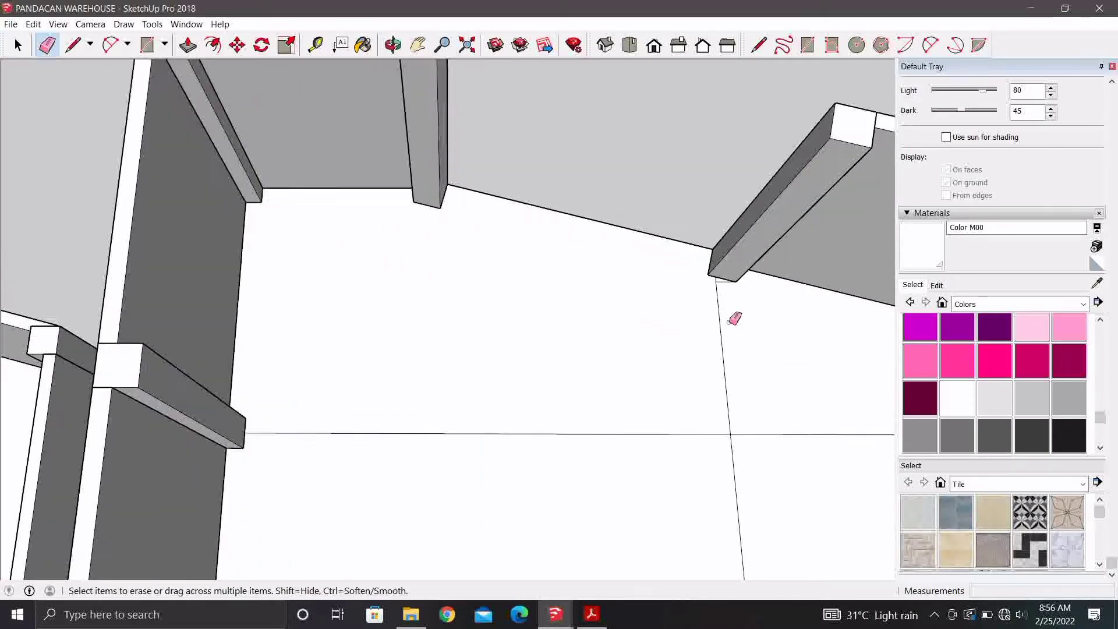
{"action": "scroll", "coordinate": [731, 316], "scroll_direction": "down", "scroll_amount": 2}
{"action": "scroll", "coordinate": [685, 416], "scroll_direction": "down", "scroll_amount": 2}
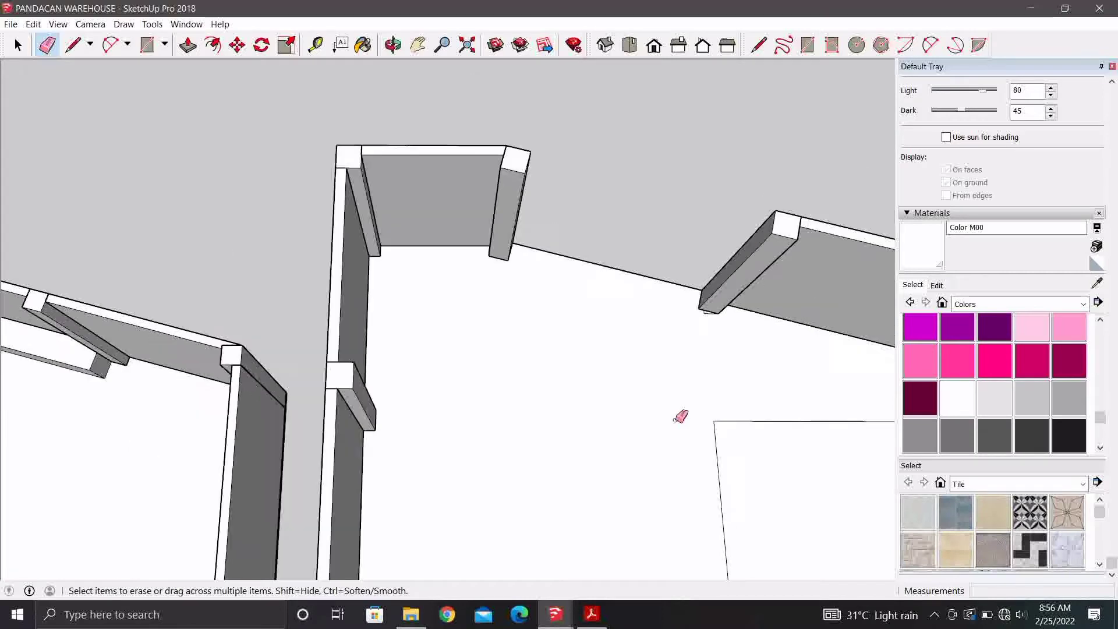
{"action": "mouse_move", "coordinate": [680, 415]}
{"action": "middle_mouse_down", "text": "shift"}
{"action": "mouse_move", "coordinate": [655, 357]}
{"action": "mouse_move", "coordinate": [597, 319]}
{"action": "middle_mouse_up", "text": "shift"}
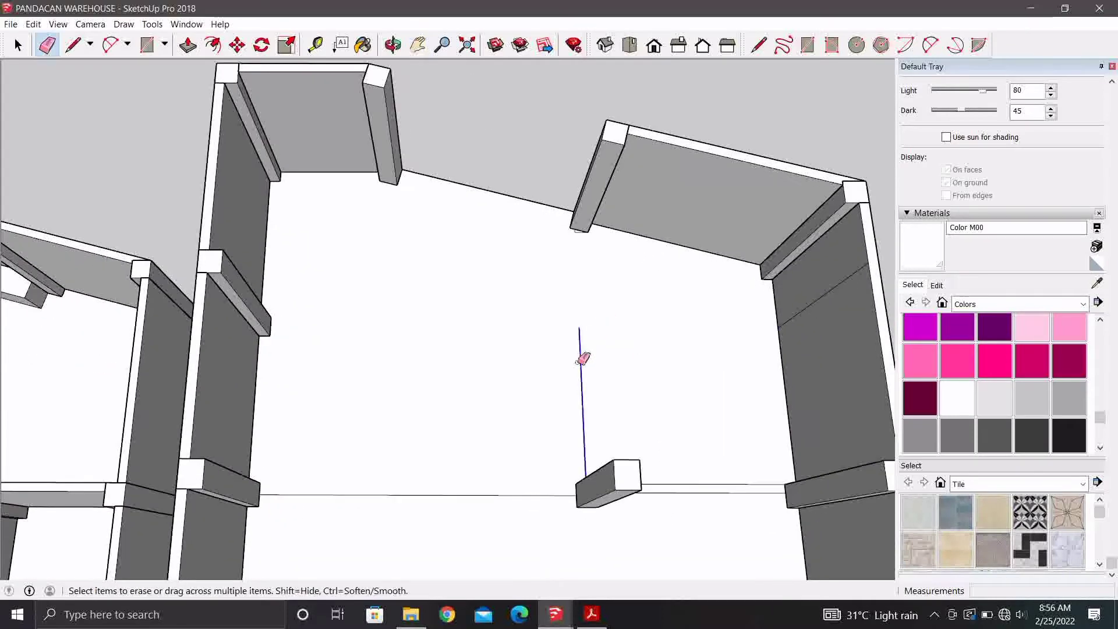
Open and close the right wall group, reframe over the stairs, and pick the Eraser.
{"action": "key", "text": "space"}
{"action": "double_click", "coordinate": [806, 319]}
{"action": "key", "text": "Escape"}
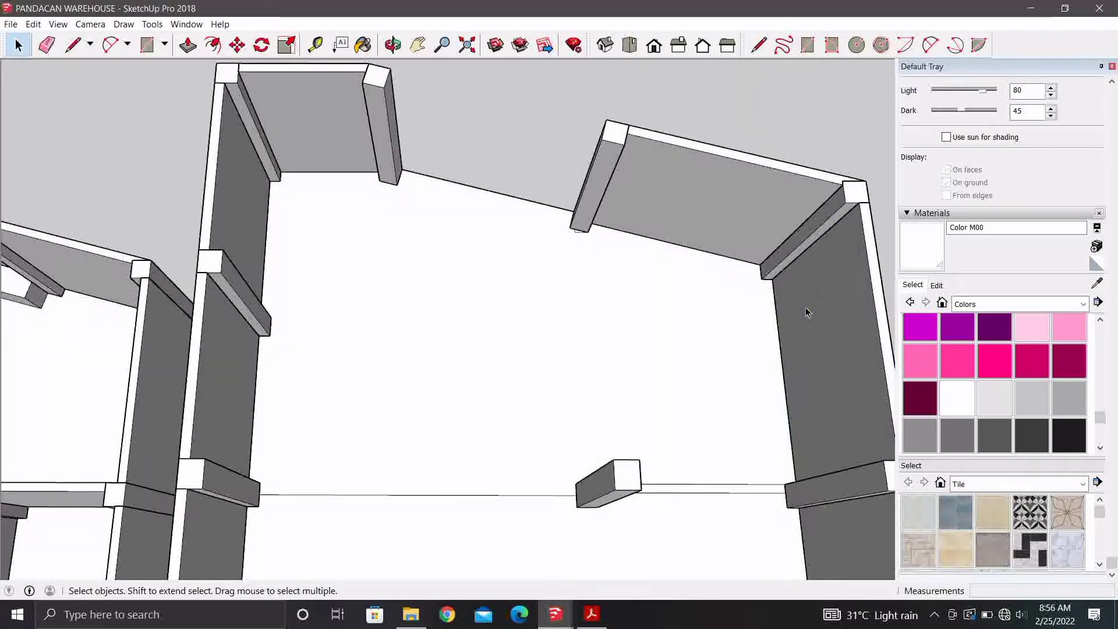
{"action": "middle_click_drag", "start_coordinate": [622, 502], "coordinate": [522, 317], "text": "shift"}
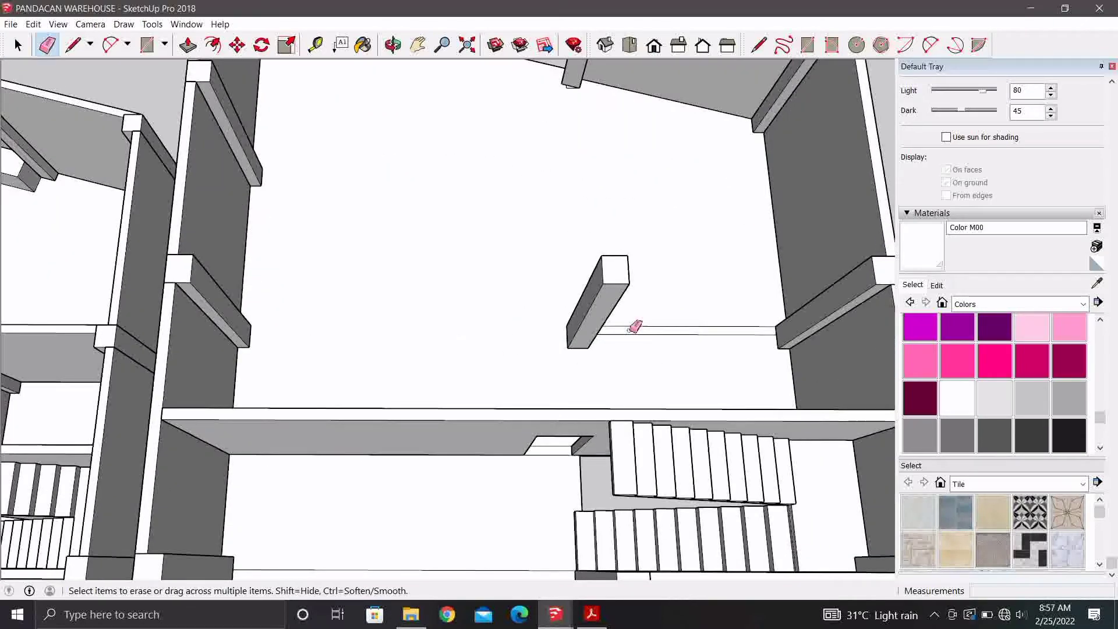
{"action": "mouse_move", "coordinate": [646, 340]}
{"action": "middle_mouse_down"}
{"action": "mouse_move", "coordinate": [330, 290]}
{"action": "mouse_move", "coordinate": [709, 319]}
{"action": "mouse_move", "coordinate": [560, 394]}
{"action": "mouse_move", "coordinate": [553, 348]}
{"action": "mouse_move", "coordinate": [794, 282]}
{"action": "mouse_move", "coordinate": [465, 402]}
{"action": "mouse_move", "coordinate": [460, 381]}
{"action": "mouse_move", "coordinate": [741, 349]}
{"action": "mouse_move", "coordinate": [620, 367]}
{"action": "mouse_move", "coordinate": [449, 353]}
{"action": "mouse_move", "coordinate": [512, 326]}
{"action": "mouse_move", "coordinate": [242, 316]}
{"action": "middle_mouse_up"}
{"action": "key", "text": "e"}
Zoom onto the partition doorway and measure it from its corner with the Tape Measure.
{"action": "scroll", "coordinate": [498, 354], "scroll_direction": "up", "scroll_amount": 5}
{"action": "middle_click_drag", "start_coordinate": [498, 355], "coordinate": [702, 395]}
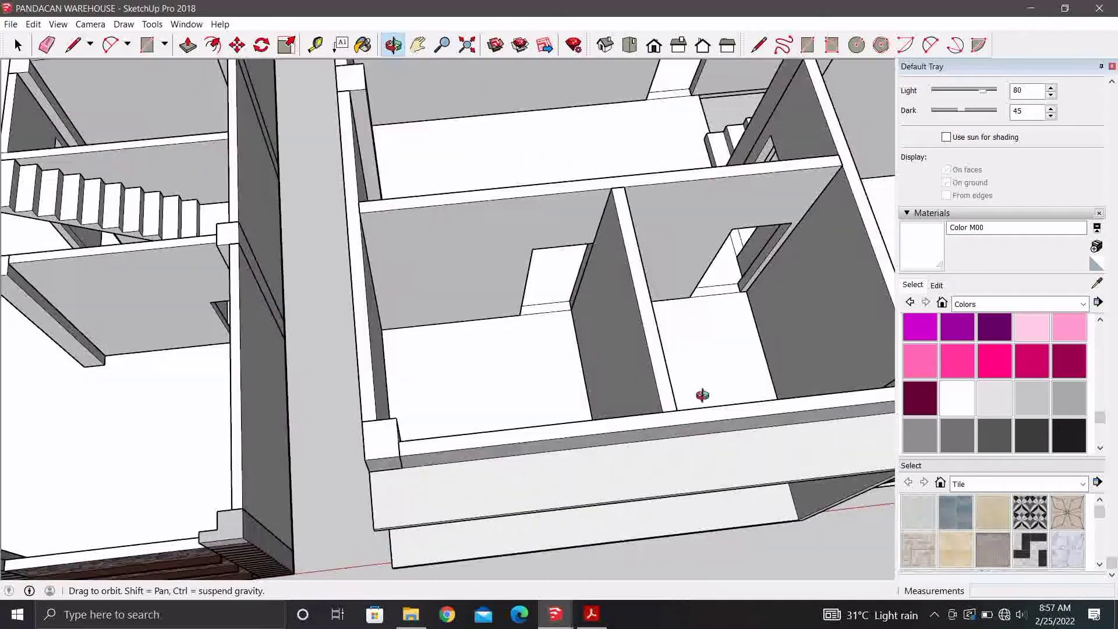
{"action": "scroll", "coordinate": [597, 312], "scroll_direction": "up", "scroll_amount": 3}
{"action": "mouse_move", "coordinate": [597, 313]}
{"action": "middle_mouse_down", "text": "shift"}
{"action": "mouse_move", "coordinate": [585, 374]}
{"action": "mouse_move", "coordinate": [679, 392]}
{"action": "mouse_move", "coordinate": [590, 375]}
{"action": "middle_mouse_up", "text": "shift"}
{"action": "scroll", "coordinate": [586, 374], "scroll_direction": "up", "scroll_amount": 2}
{"action": "scroll", "coordinate": [590, 374], "scroll_direction": "up", "scroll_amount": 2}
{"action": "key", "text": "t"}
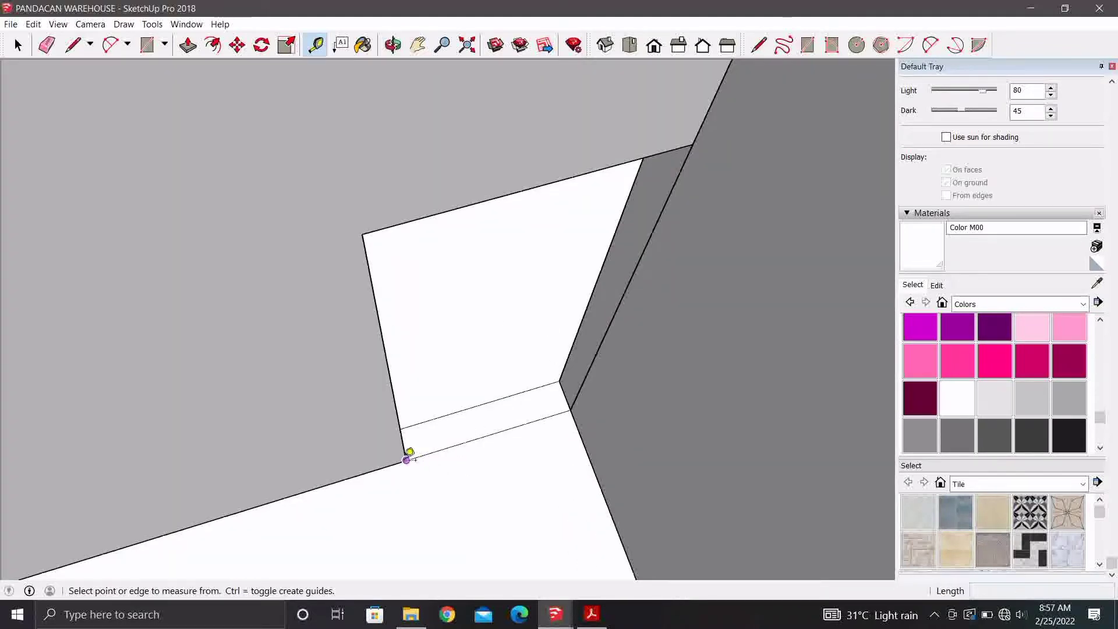
{"action": "left_click", "coordinate": [406, 460]}
{"action": "key", "text": "space"}
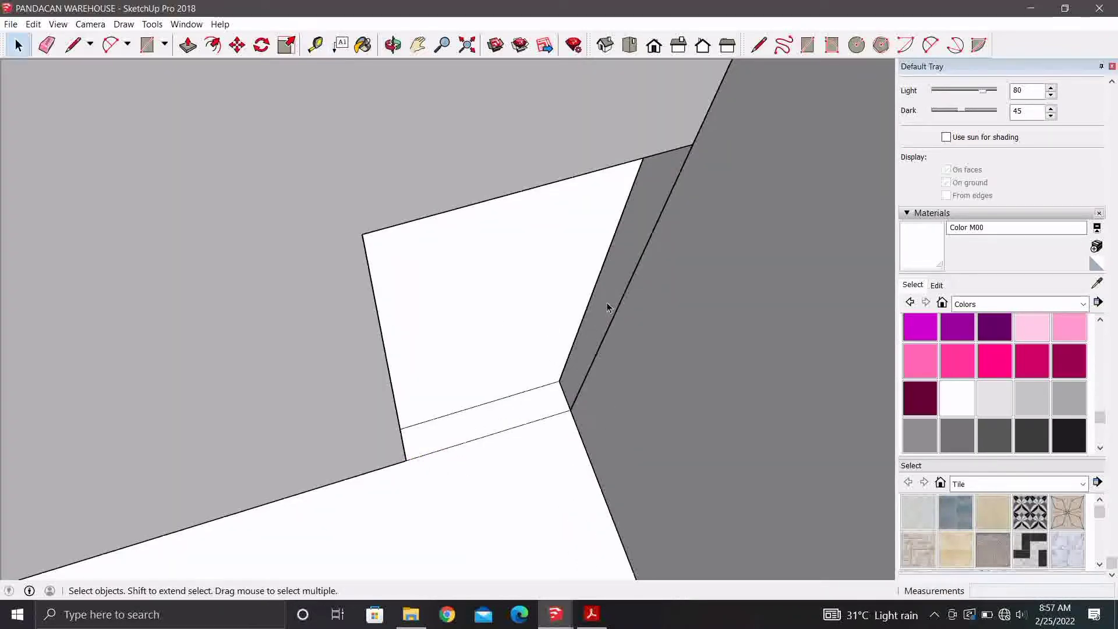
Push the doorway's side face 20 cm with Push/Pull.
{"action": "mouse_move", "coordinate": [607, 309]}
{"action": "middle_mouse_down"}
{"action": "mouse_move", "coordinate": [352, 349]}
{"action": "mouse_move", "coordinate": [435, 341]}
{"action": "mouse_move", "coordinate": [404, 317]}
{"action": "middle_mouse_up"}
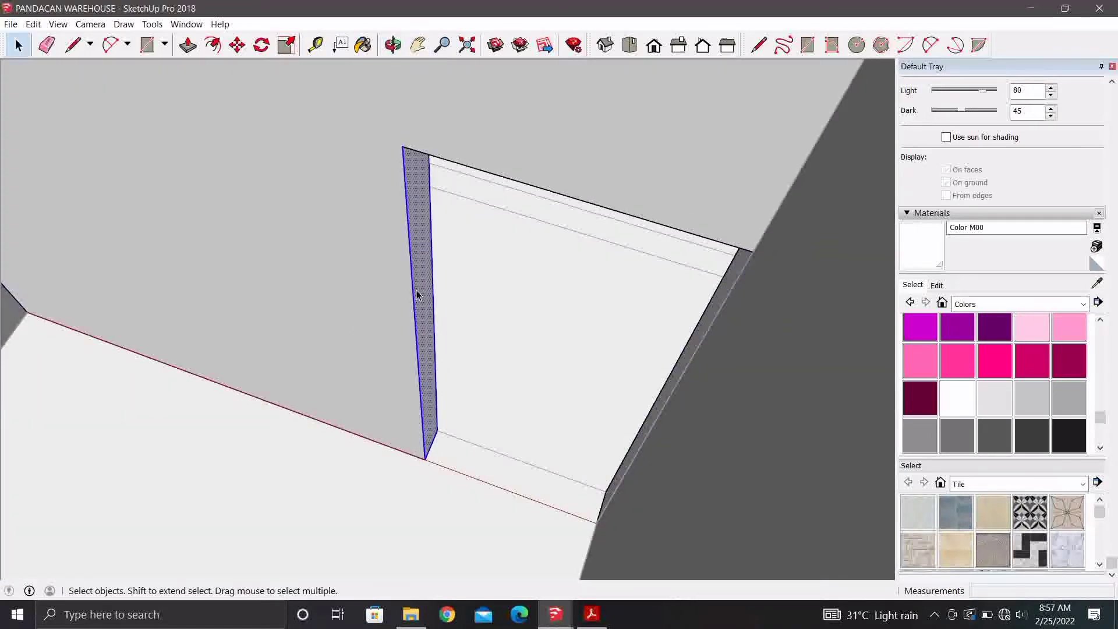
{"action": "key", "text": "p"}
{"action": "left_click", "coordinate": [418, 294]}
{"action": "key", "text": "Escape"}
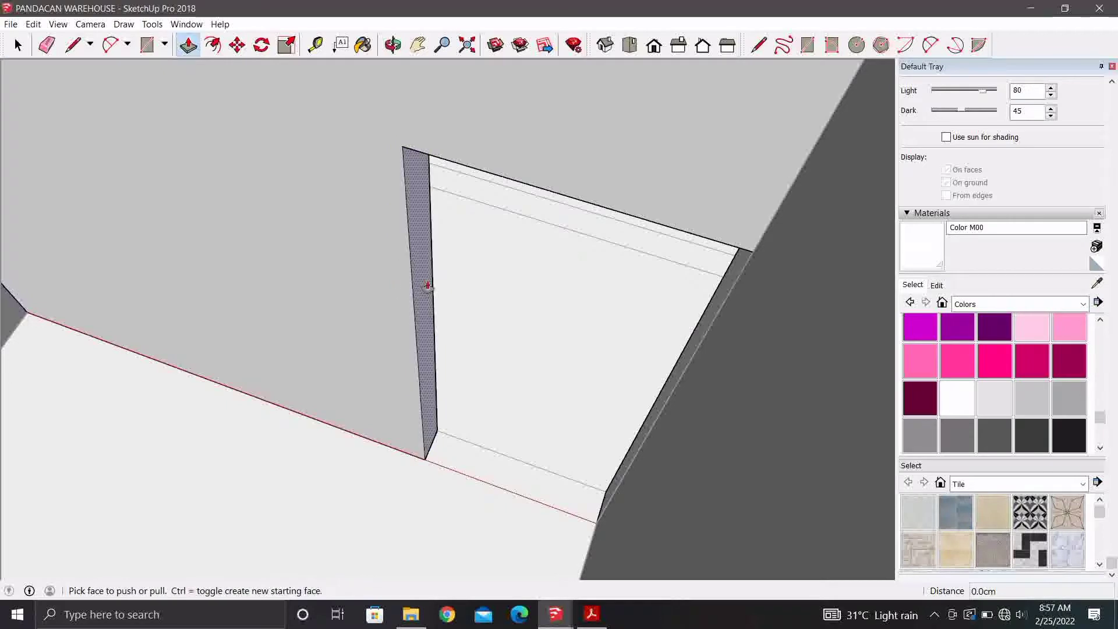
{"action": "left_click", "coordinate": [424, 288]}
{"action": "left_click", "coordinate": [400, 285]}
{"action": "middle_click_drag", "start_coordinate": [400, 284], "coordinate": [673, 357]}
{"action": "type", "text": "20"}
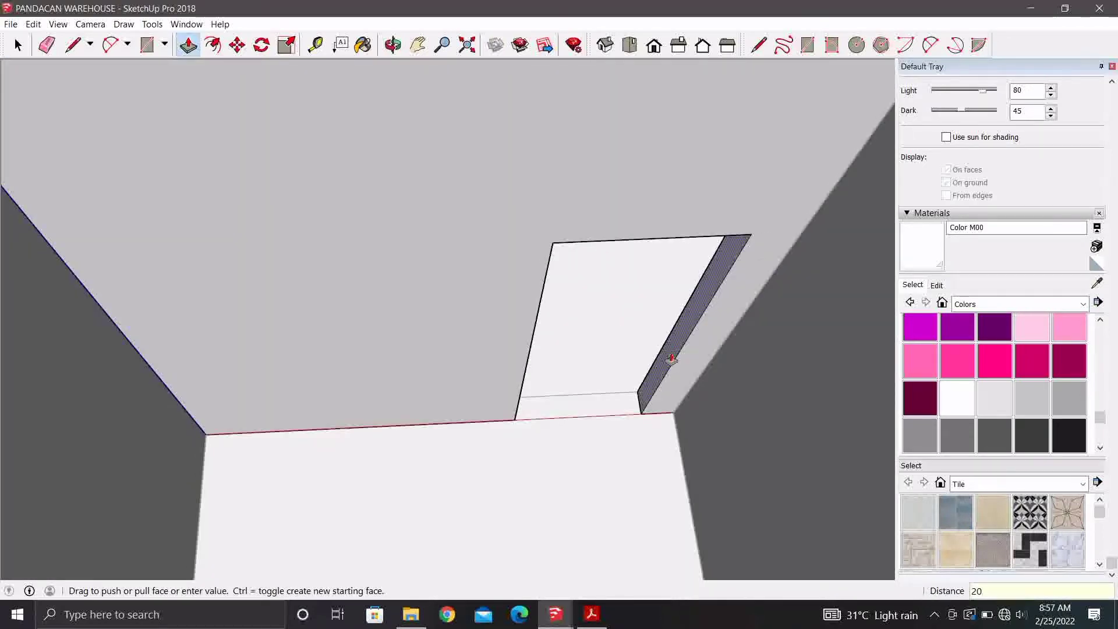
{"action": "key", "text": "Return"}
Orbit and pan out to review the widened doorway and partitions from above.
{"action": "scroll", "coordinate": [669, 355], "scroll_direction": "down", "scroll_amount": 5}
{"action": "middle_click_drag", "start_coordinate": [687, 349], "coordinate": [560, 329], "text": "shift"}
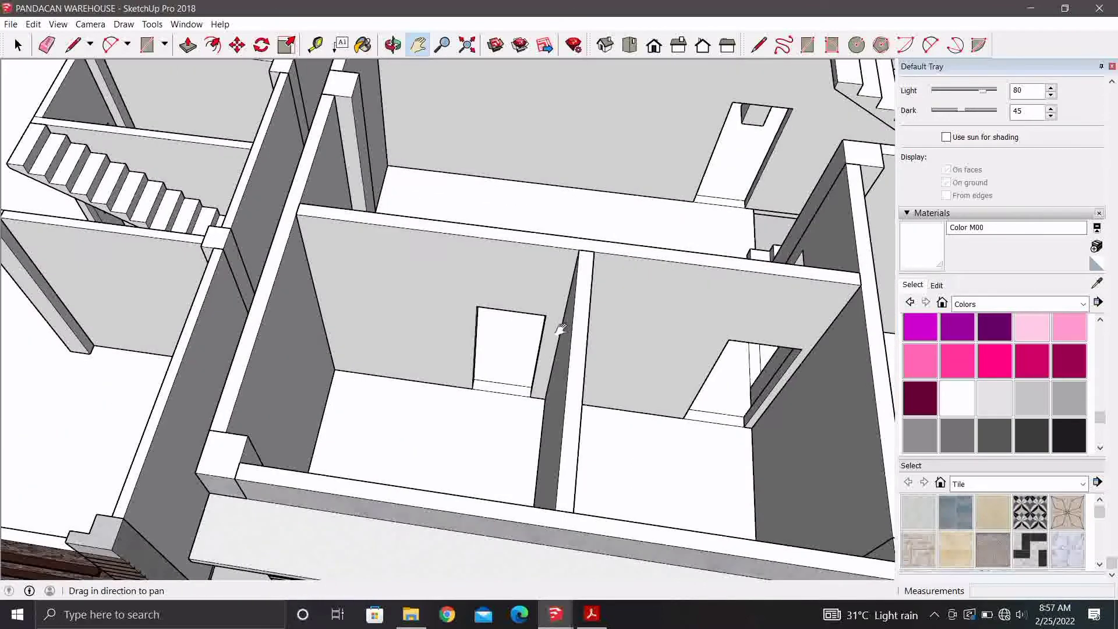
{"action": "scroll", "coordinate": [560, 329], "scroll_direction": "down", "scroll_amount": 2}
{"action": "scroll", "coordinate": [749, 325], "scroll_direction": "up", "scroll_amount": 3}
{"action": "scroll", "coordinate": [430, 400], "scroll_direction": "down", "scroll_amount": 3}
{"action": "middle_click_drag", "start_coordinate": [429, 399], "coordinate": [605, 346]}
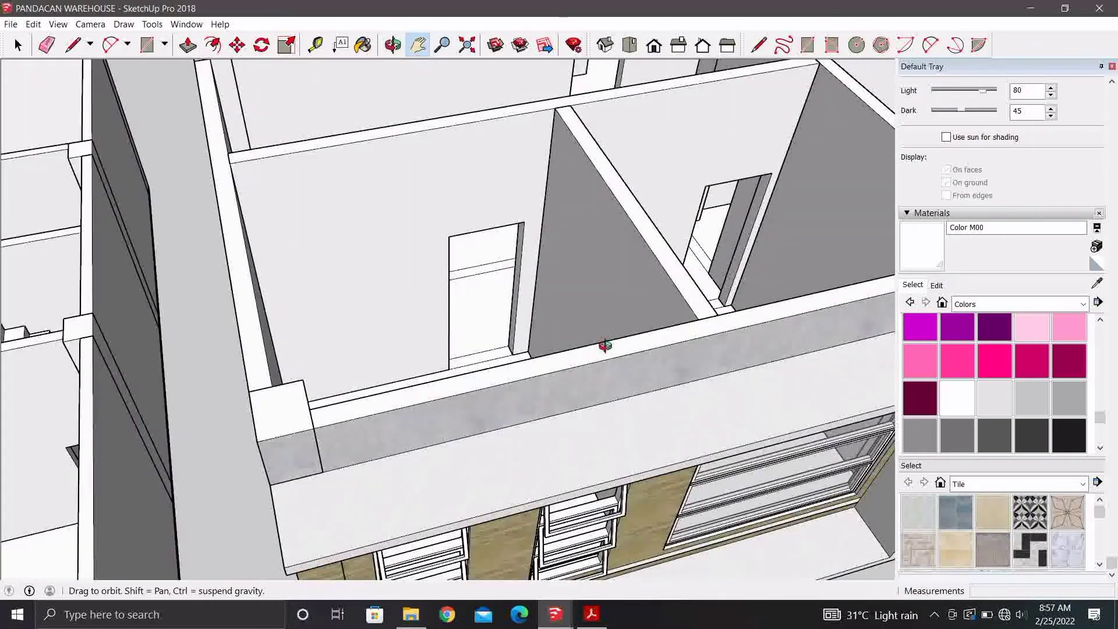
{"action": "scroll", "coordinate": [476, 462], "scroll_direction": "down", "scroll_amount": 3}
{"action": "mouse_move", "coordinate": [476, 462]}
{"action": "middle_mouse_down"}
{"action": "mouse_move", "coordinate": [873, 517]}
{"action": "mouse_move", "coordinate": [434, 417]}
{"action": "mouse_move", "coordinate": [415, 327]}
{"action": "middle_mouse_up"}
{"action": "scroll", "coordinate": [429, 399], "scroll_direction": "down", "scroll_amount": 2}
{"action": "scroll", "coordinate": [419, 372], "scroll_direction": "up", "scroll_amount": 3}
Choose Carrera Marble from the Stone materials library.
{"action": "scroll", "coordinate": [410, 299], "scroll_direction": "up", "scroll_amount": 2}
{"action": "key", "text": "space"}
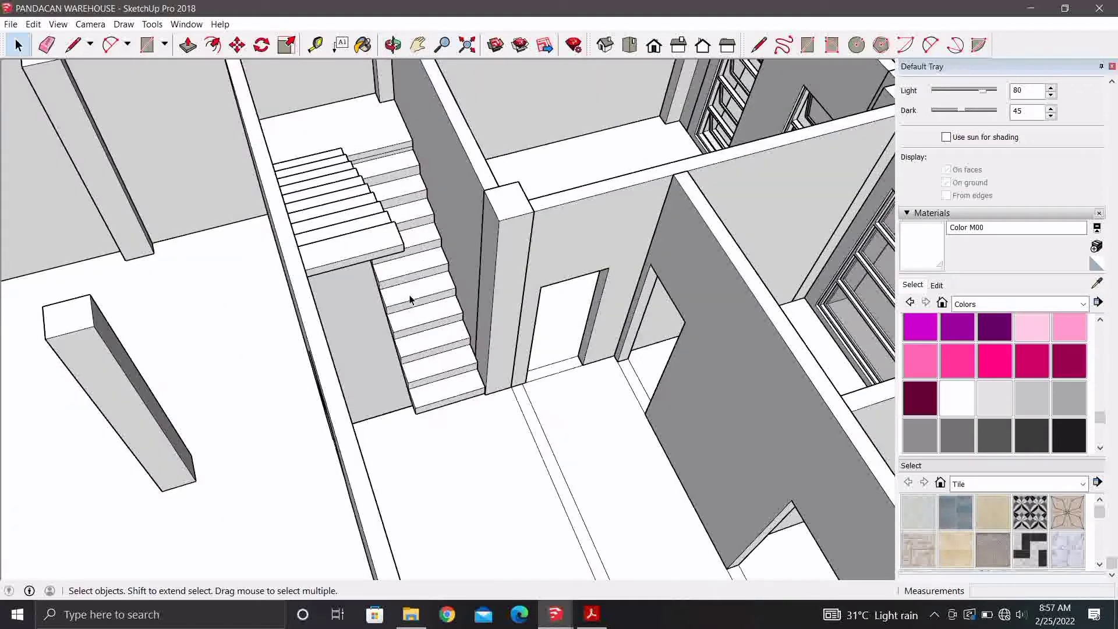
{"action": "left_click", "coordinate": [1081, 307]}
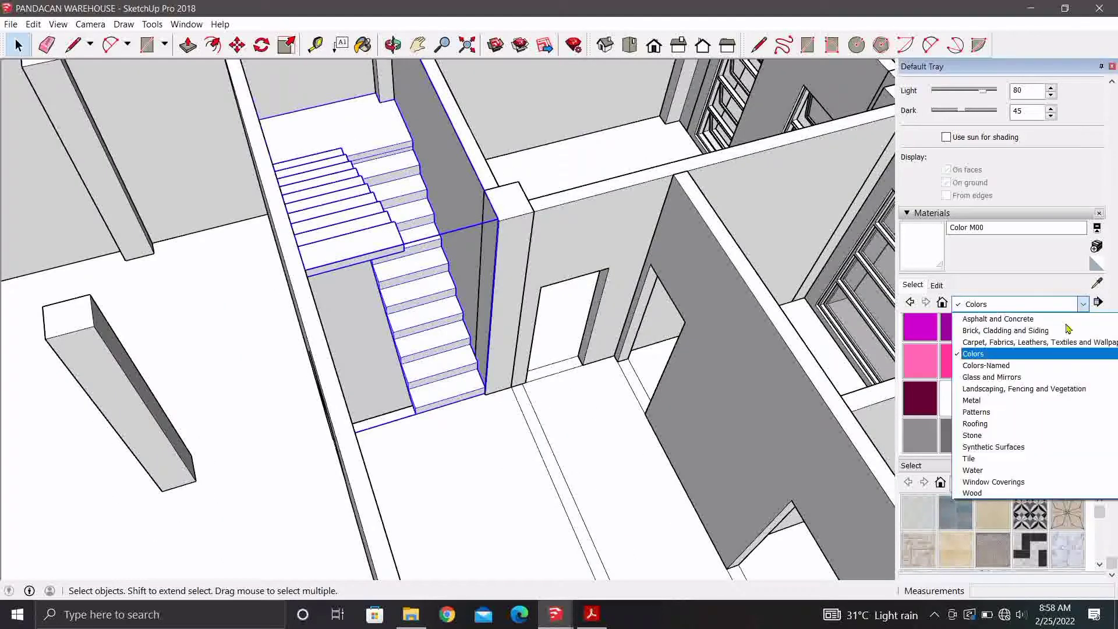
{"action": "left_click", "coordinate": [1003, 437]}
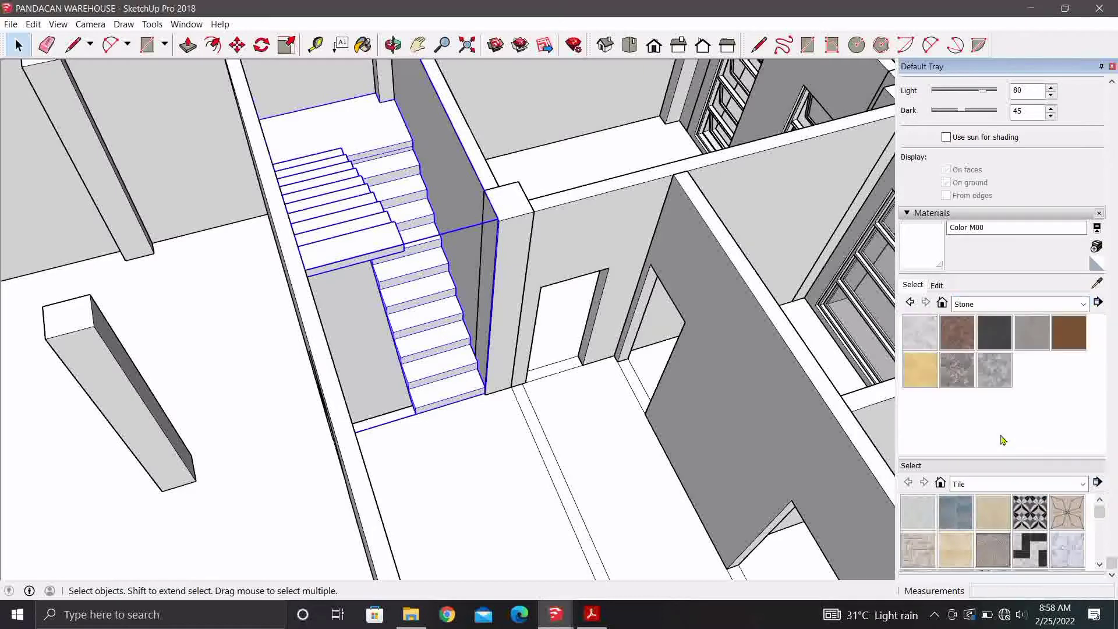
{"action": "left_click", "coordinate": [921, 333]}
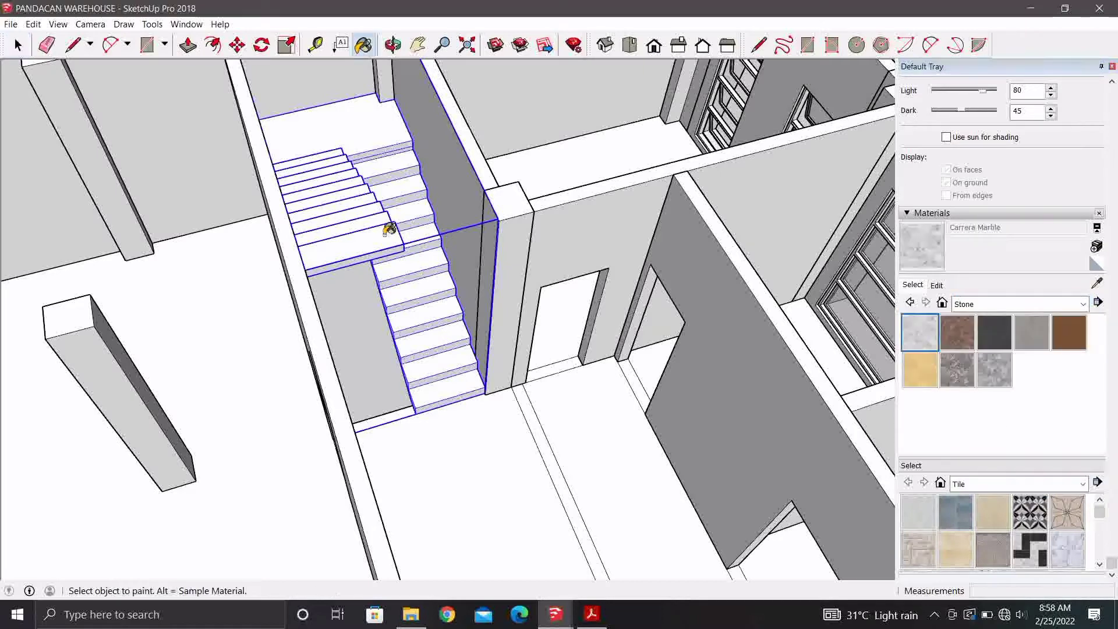
Open the stairs group and paint the stairs with Carrera Marble.
{"action": "key", "text": "space"}
{"action": "double_click", "coordinate": [374, 244]}
{"action": "left_click", "coordinate": [374, 244]}
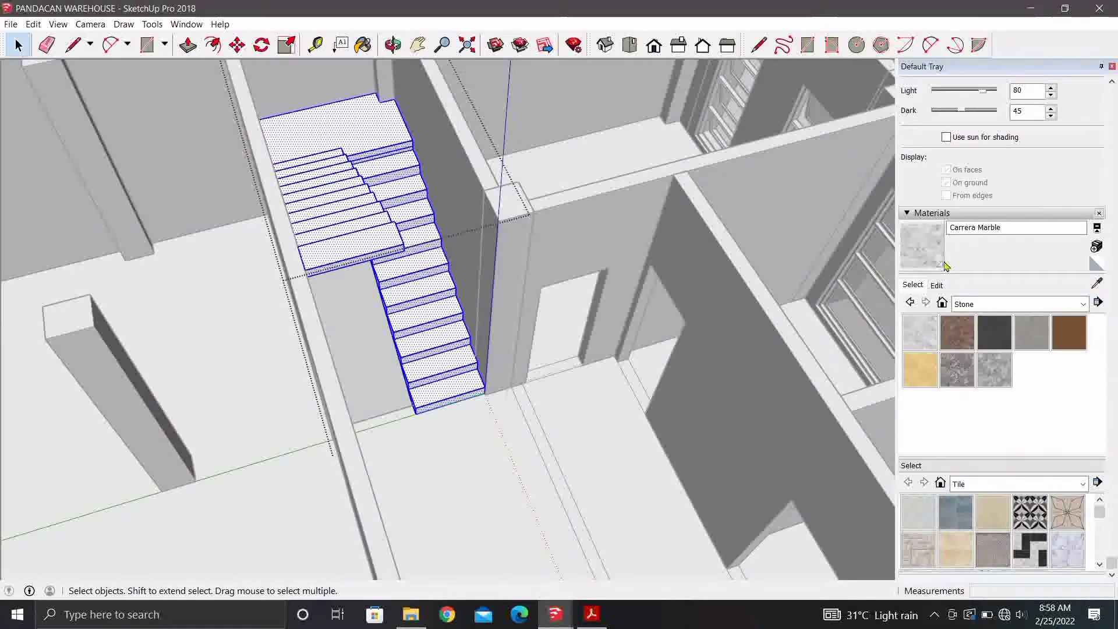
{"action": "key", "text": "b"}
{"action": "left_click", "coordinate": [361, 230]}
Orbit and pan around the marble staircase to inspect the steps.
{"action": "key", "text": "space"}
{"action": "scroll", "coordinate": [437, 325], "scroll_direction": "down", "scroll_amount": 5}
{"action": "mouse_move", "coordinate": [437, 325]}
{"action": "middle_mouse_down"}
{"action": "mouse_move", "coordinate": [463, 331]}
{"action": "mouse_move", "coordinate": [443, 303]}
{"action": "middle_mouse_up"}
{"action": "scroll", "coordinate": [437, 297], "scroll_direction": "up", "scroll_amount": 5}
{"action": "scroll", "coordinate": [474, 342], "scroll_direction": "up", "scroll_amount": 4}
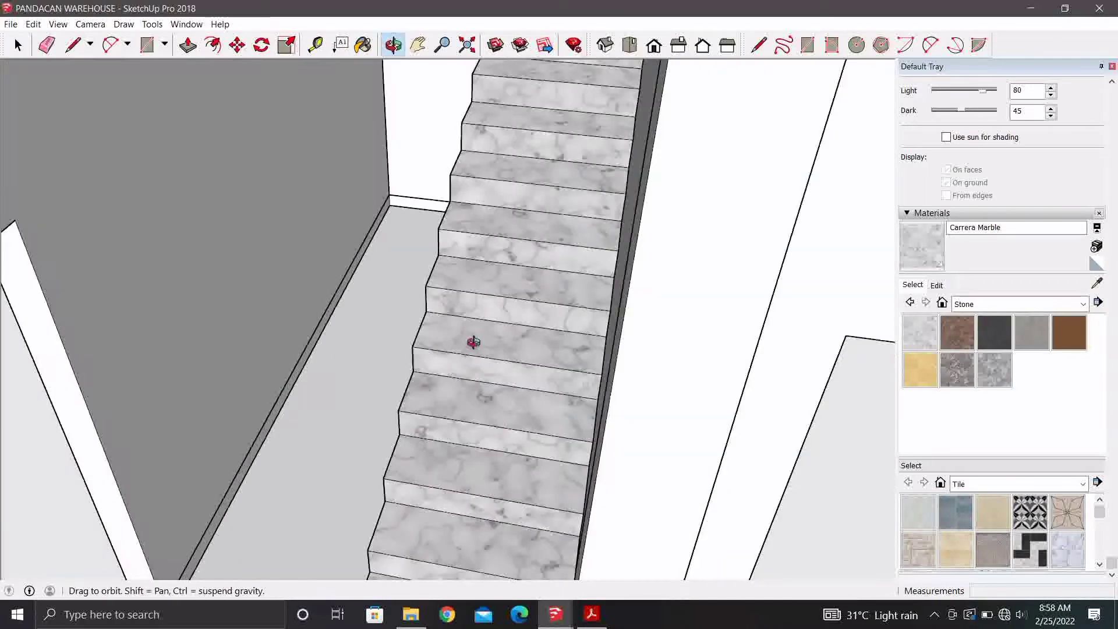
{"action": "mouse_move", "coordinate": [474, 342]}
{"action": "middle_mouse_down"}
{"action": "mouse_move", "coordinate": [492, 344]}
{"action": "mouse_move", "coordinate": [402, 481]}
{"action": "middle_mouse_up"}
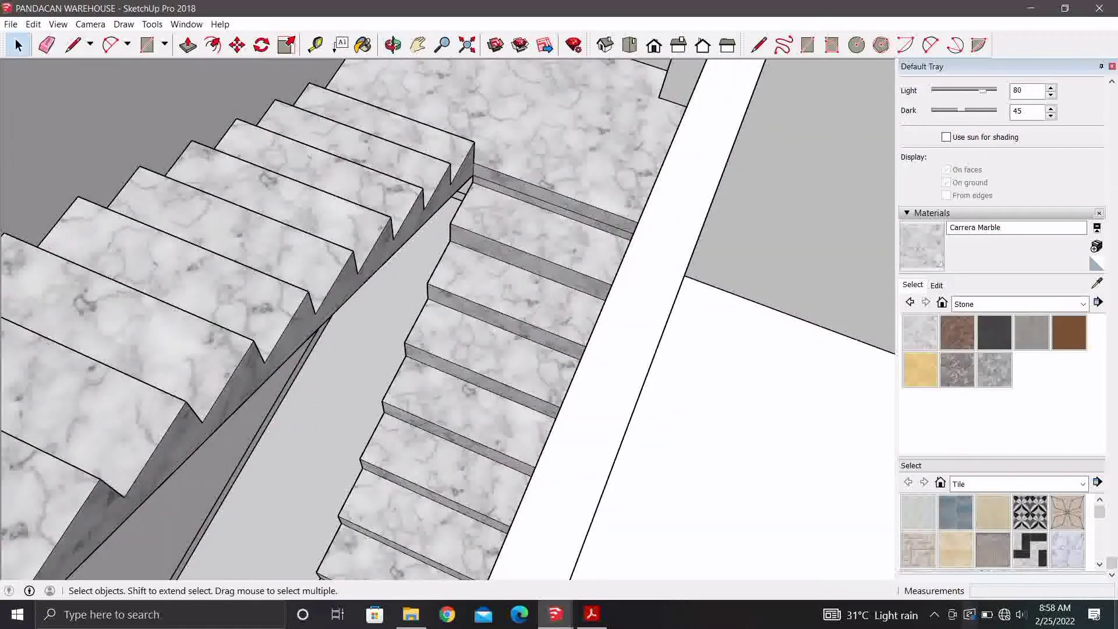
{"action": "scroll", "coordinate": [268, 427], "scroll_direction": "down", "scroll_amount": 3}
{"action": "mouse_move", "coordinate": [268, 427]}
{"action": "middle_mouse_down", "text": "shift"}
{"action": "mouse_move", "coordinate": [399, 429]}
{"action": "mouse_move", "coordinate": [262, 407]}
{"action": "mouse_move", "coordinate": [357, 400]}
{"action": "mouse_move", "coordinate": [487, 434]}
{"action": "mouse_move", "coordinate": [565, 355]}
{"action": "middle_mouse_up", "text": "shift"}
{"action": "scroll", "coordinate": [486, 434], "scroll_direction": "down", "scroll_amount": 6}
{"action": "scroll", "coordinate": [565, 355], "scroll_direction": "down", "scroll_amount": 4}
Select the warehouse staircase and orbit out to a wider view of the building.
{"action": "scroll", "coordinate": [457, 445], "scroll_direction": "up", "scroll_amount": 3}
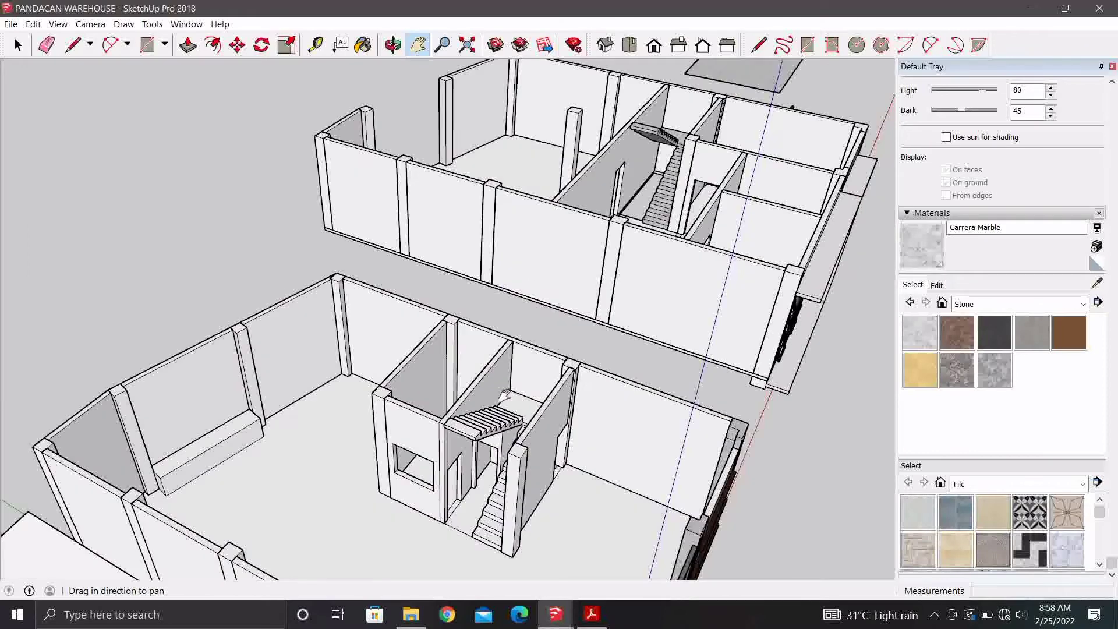
{"action": "key", "text": "space"}
{"action": "scroll", "coordinate": [494, 409], "scroll_direction": "up", "scroll_amount": 3}
{"action": "left_click", "coordinate": [494, 409]}
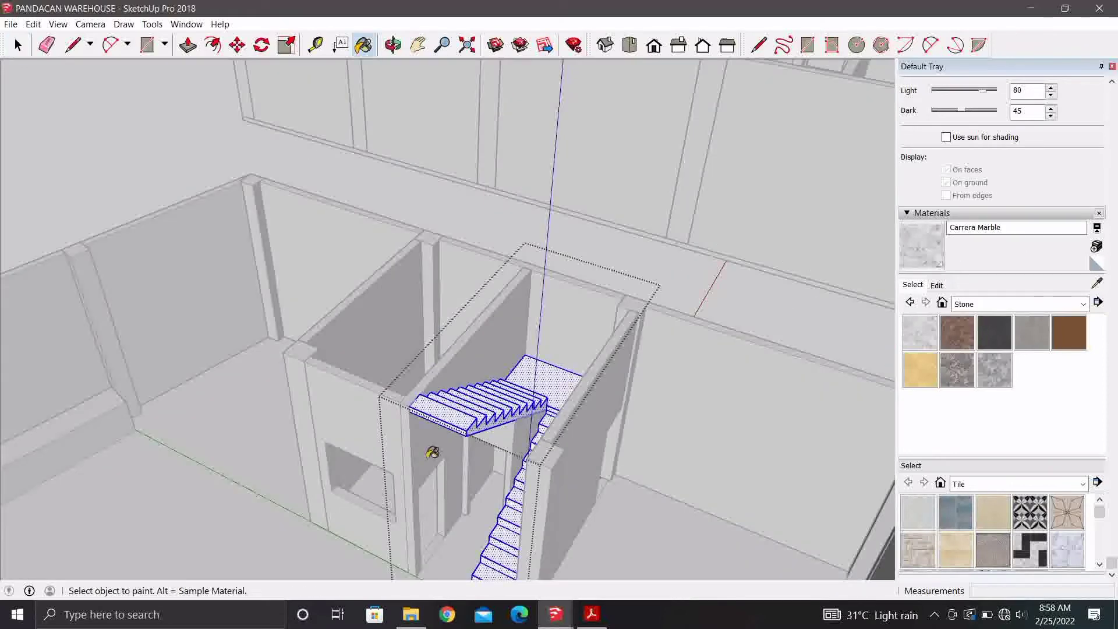
{"action": "scroll", "coordinate": [452, 407], "scroll_direction": "down", "scroll_amount": 3}
{"action": "key", "text": "space"}
{"action": "mouse_move", "coordinate": [757, 472]}
{"action": "middle_mouse_down"}
{"action": "mouse_move", "coordinate": [641, 313]}
{"action": "mouse_move", "coordinate": [832, 340]}
{"action": "mouse_move", "coordinate": [413, 331]}
{"action": "mouse_move", "coordinate": [419, 350]}
{"action": "mouse_move", "coordinate": [440, 344]}
{"action": "mouse_move", "coordinate": [391, 322]}
{"action": "mouse_move", "coordinate": [311, 527]}
{"action": "middle_mouse_up"}
Pan and orbit to frame the room and staircase.
{"action": "scroll", "coordinate": [387, 486], "scroll_direction": "up", "scroll_amount": 2}
{"action": "scroll", "coordinate": [350, 408], "scroll_direction": "up", "scroll_amount": 2}
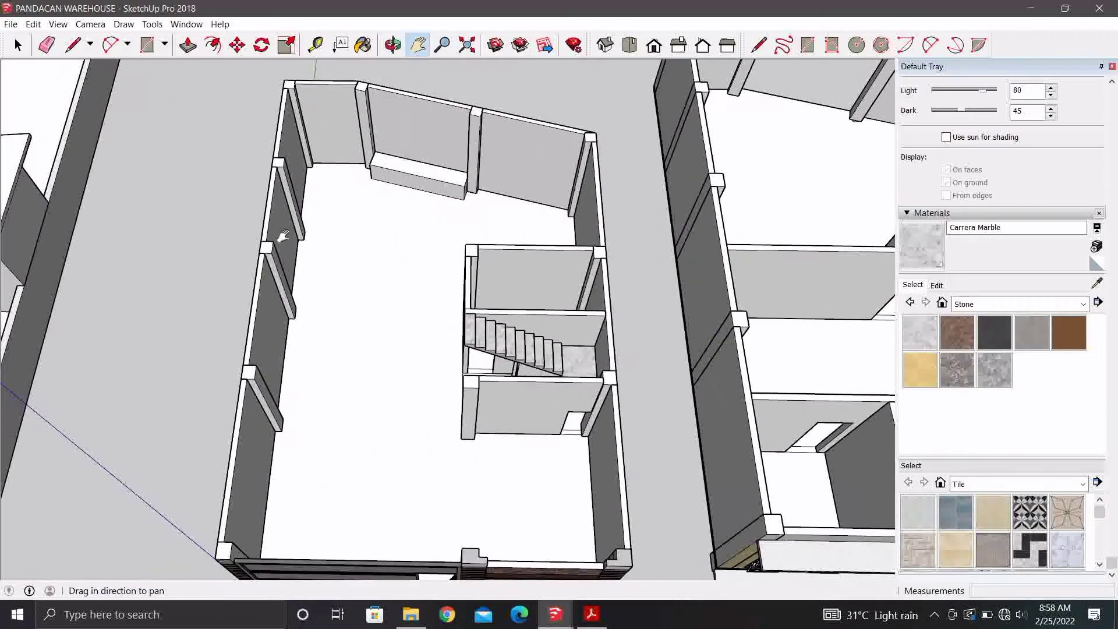
{"action": "scroll", "coordinate": [341, 382], "scroll_direction": "up", "scroll_amount": 3}
{"action": "scroll", "coordinate": [305, 275], "scroll_direction": "down", "scroll_amount": 1}
{"action": "middle_click_drag", "start_coordinate": [305, 274], "coordinate": [282, 282], "text": "shift"}
{"action": "scroll", "coordinate": [295, 280], "scroll_direction": "down", "scroll_amount": 2}
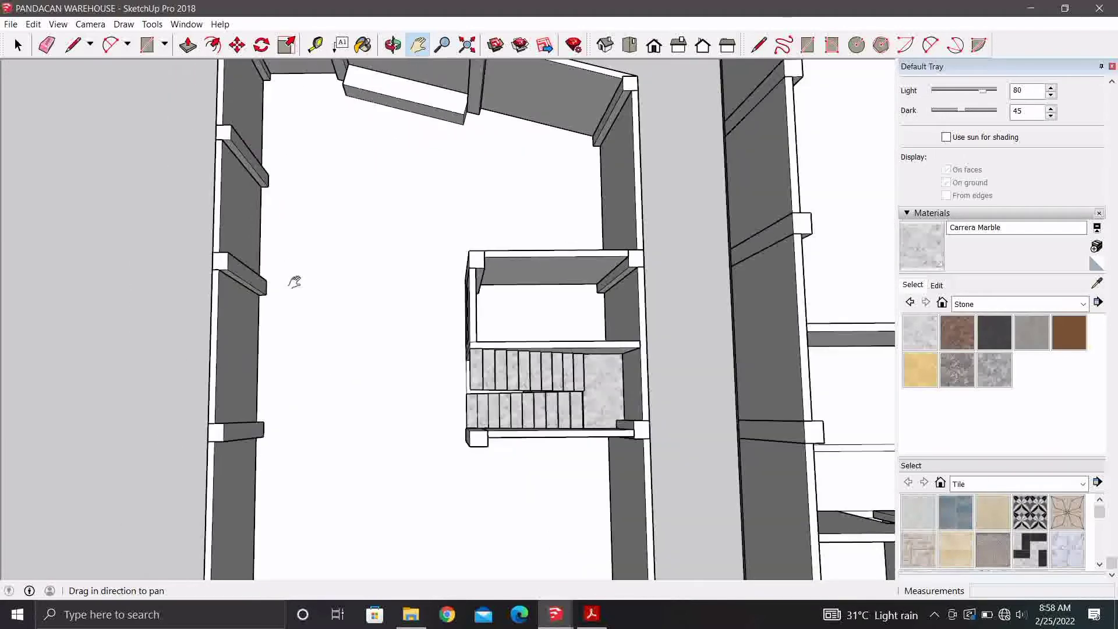
{"action": "scroll", "coordinate": [298, 278], "scroll_direction": "up", "scroll_amount": 1}
{"action": "left_click_drag", "start_coordinate": [299, 278], "coordinate": [300, 176]}
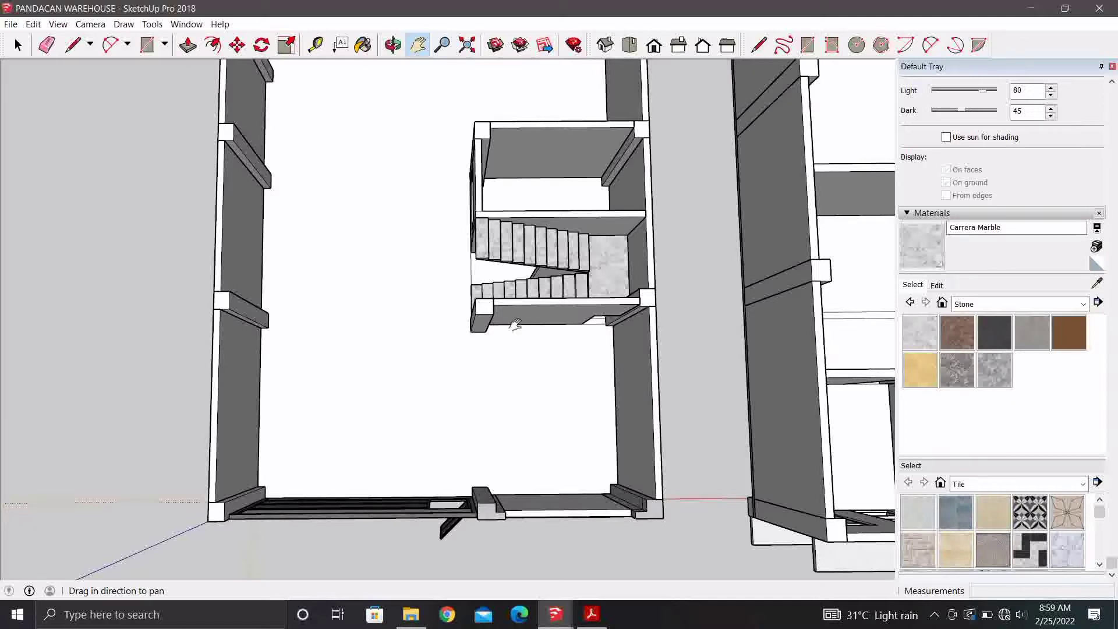
{"action": "scroll", "coordinate": [516, 325], "scroll_direction": "down", "scroll_amount": 5}
{"action": "mouse_move", "coordinate": [500, 362]}
{"action": "middle_mouse_down"}
{"action": "mouse_move", "coordinate": [572, 552]}
{"action": "mouse_move", "coordinate": [528, 438]}
{"action": "mouse_move", "coordinate": [519, 455]}
{"action": "middle_mouse_up"}
In the LAS PINAS model, copy the porch floor slab with its edges, then show the open models.
{"action": "mouse_move", "coordinate": [554, 614]}
{"action": "left_click", "coordinate": [620, 558]}
{"action": "scroll", "coordinate": [527, 438], "scroll_direction": "up", "scroll_amount": 5}
{"action": "scroll", "coordinate": [534, 454], "scroll_direction": "down", "scroll_amount": 2}
{"action": "key", "text": "space"}
{"action": "left_click", "coordinate": [536, 452]}
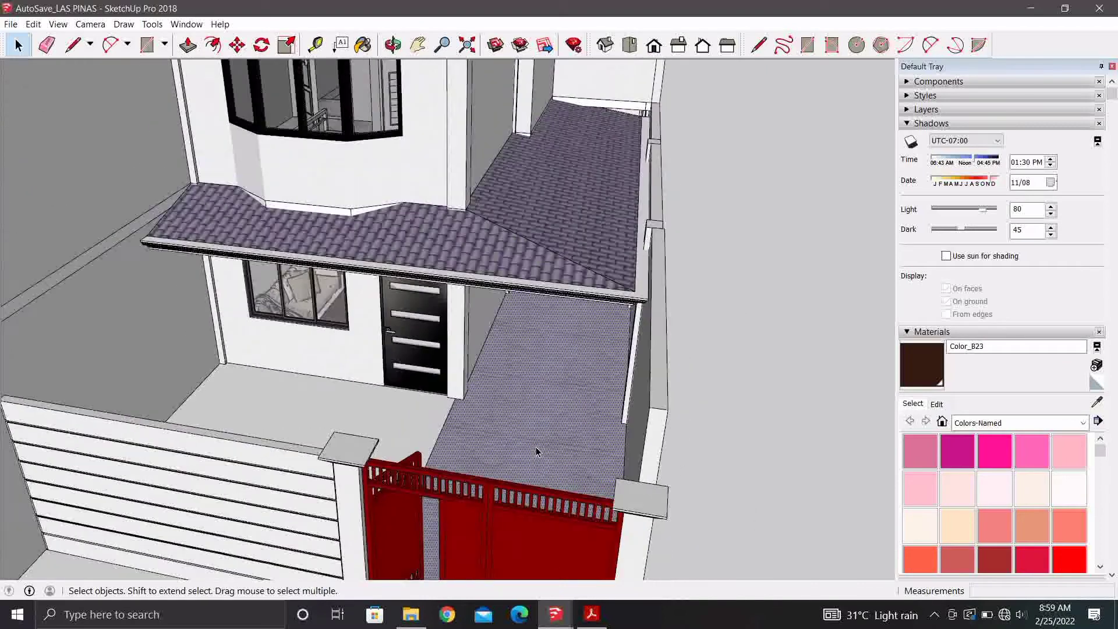
{"action": "scroll", "coordinate": [536, 447], "scroll_direction": "down", "scroll_amount": 1}
{"action": "scroll", "coordinate": [516, 482], "scroll_direction": "down", "scroll_amount": 1}
{"action": "double_click", "coordinate": [530, 440]}
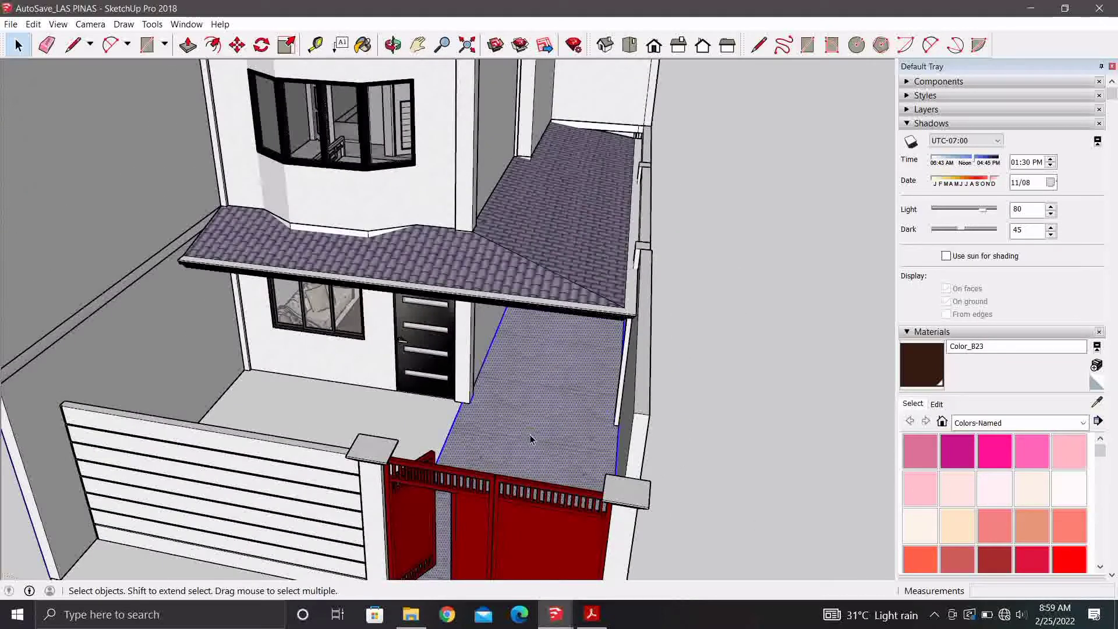
{"action": "key", "text": "Escape"}
{"action": "left_click", "coordinate": [555, 614]}
Paste the copied porch slab into the PANDACAN WAREHOUSE model beside the buildings.
{"action": "left_click", "coordinate": [488, 582]}
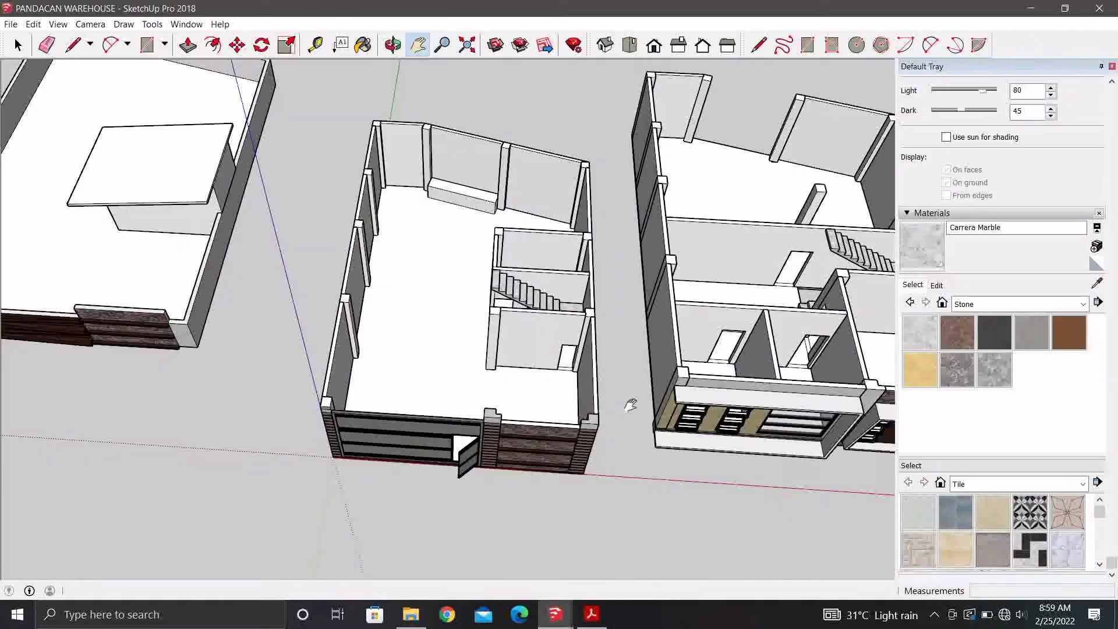
{"action": "middle_click_drag", "start_coordinate": [629, 400], "coordinate": [666, 313], "text": "shift"}
{"action": "key", "text": "ctrl+v"}
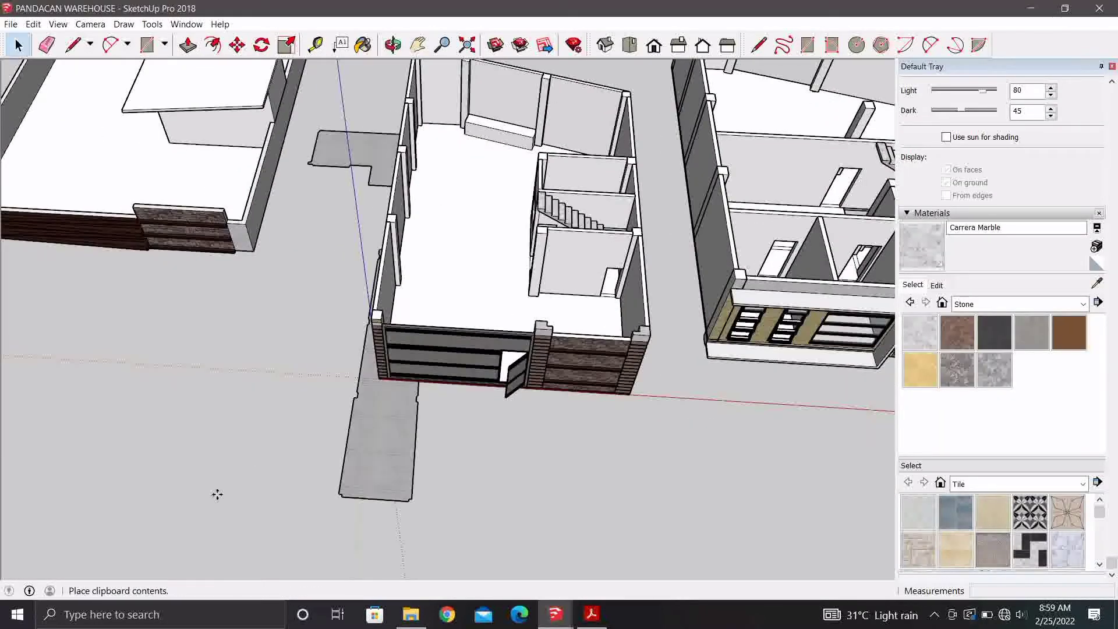
{"action": "scroll", "coordinate": [222, 489], "scroll_direction": "down", "scroll_amount": 3}
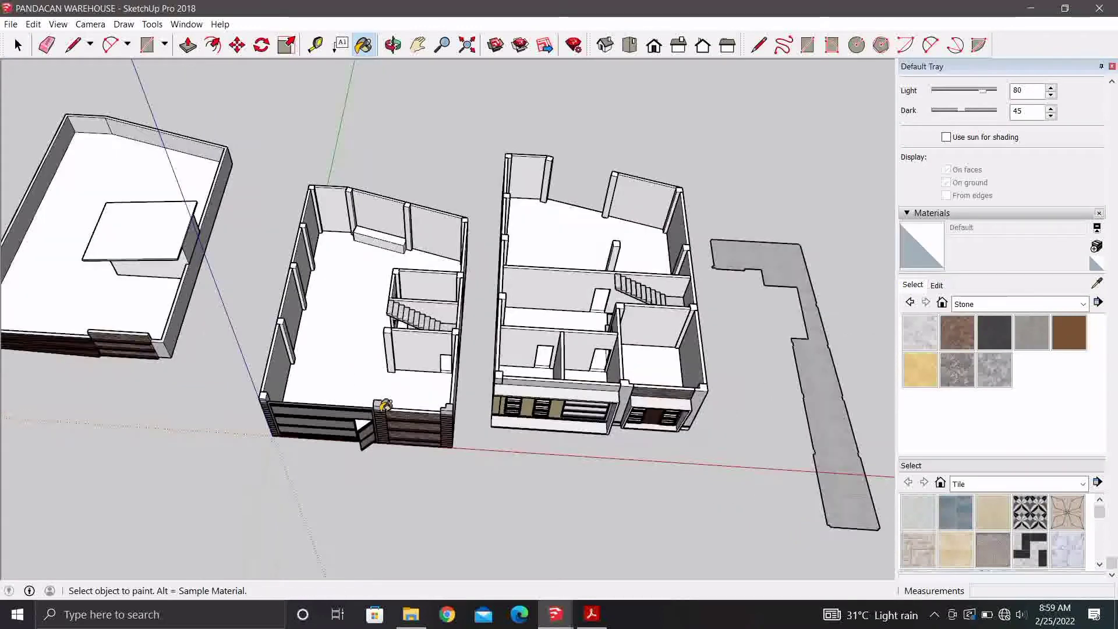
{"action": "scroll", "coordinate": [361, 356], "scroll_direction": "up", "scroll_amount": 5}
Draw a Pencil line across the middle building's floor, then erase it.
{"action": "mouse_move", "coordinate": [357, 352]}
{"action": "middle_mouse_down"}
{"action": "mouse_move", "coordinate": [372, 402]}
{"action": "mouse_move", "coordinate": [561, 376]}
{"action": "middle_mouse_up"}
{"action": "key", "text": "space"}
{"action": "scroll", "coordinate": [343, 324], "scroll_direction": "up", "scroll_amount": 2}
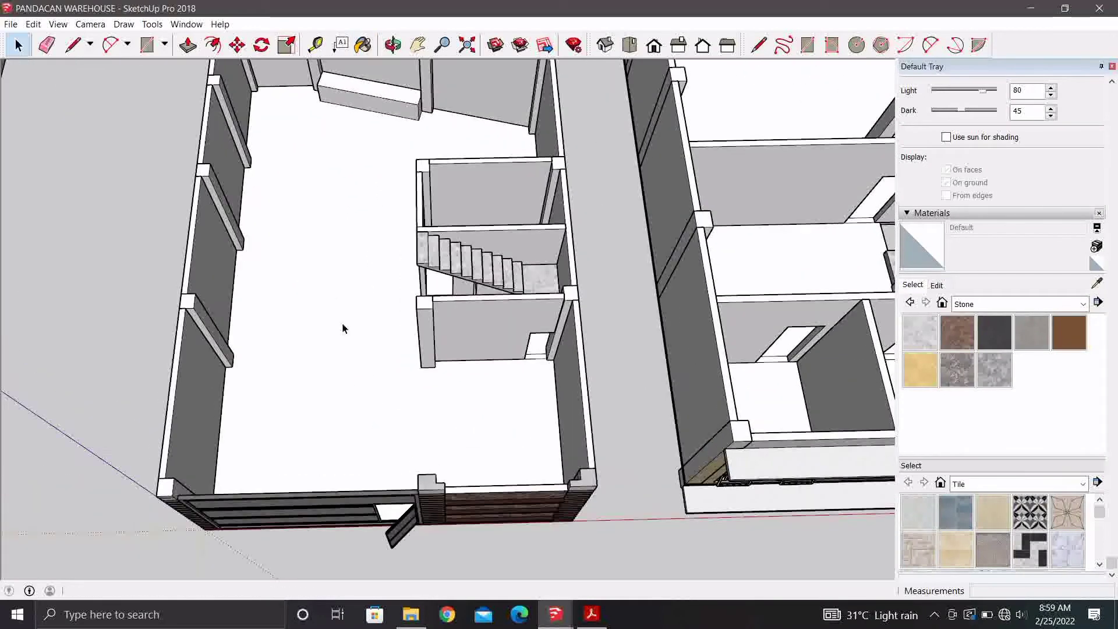
{"action": "mouse_move", "coordinate": [343, 324]}
{"action": "middle_mouse_down", "text": "shift"}
{"action": "mouse_move", "coordinate": [452, 408]}
{"action": "mouse_move", "coordinate": [529, 402]}
{"action": "middle_mouse_up", "text": "shift"}
{"action": "scroll", "coordinate": [452, 407], "scroll_direction": "up", "scroll_amount": 3}
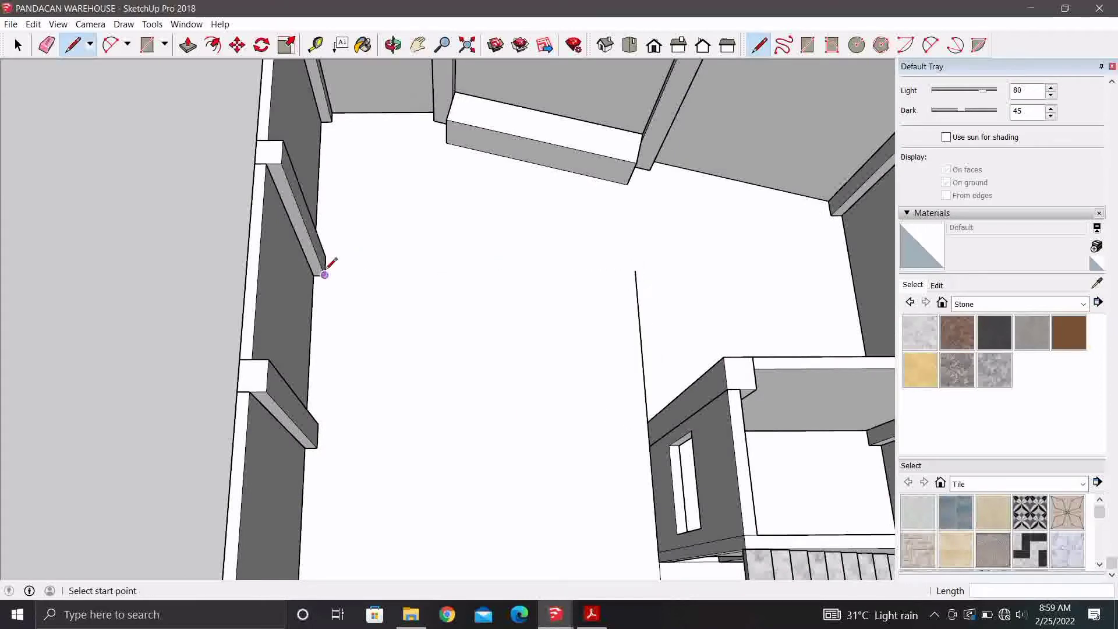
{"action": "left_click", "coordinate": [655, 273]}
{"action": "key", "text": "space"}
{"action": "scroll", "coordinate": [656, 277], "scroll_direction": "up", "scroll_amount": 2}
{"action": "scroll", "coordinate": [647, 271], "scroll_direction": "up", "scroll_amount": 2}
{"action": "key", "text": "e"}
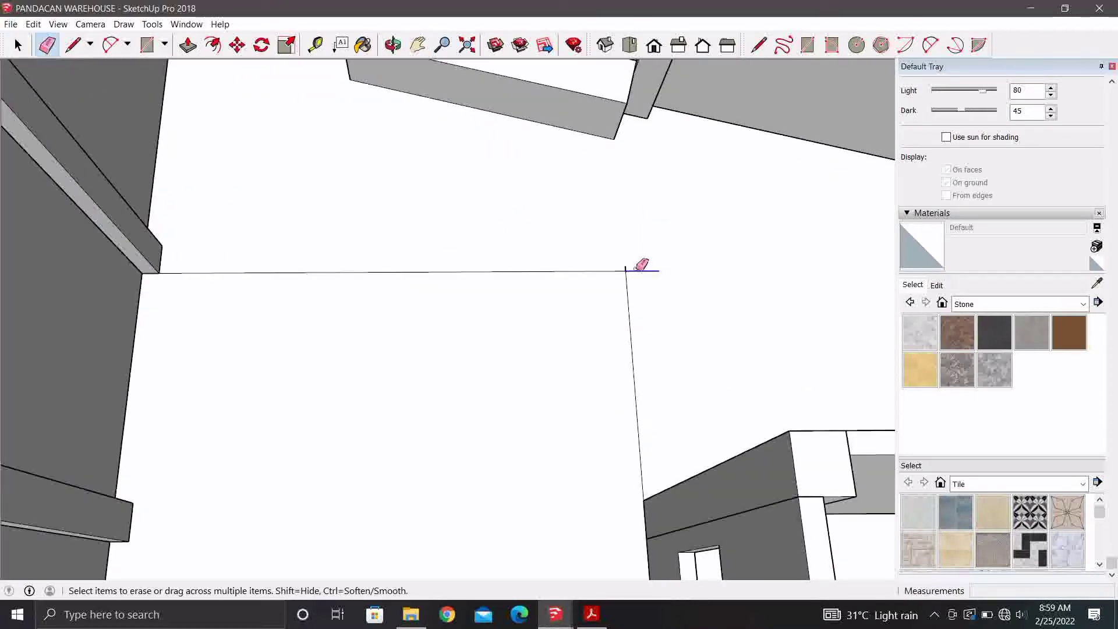
{"action": "key", "text": "space"}
{"action": "scroll", "coordinate": [539, 370], "scroll_direction": "down", "scroll_amount": 5}
{"action": "middle_click_drag", "start_coordinate": [540, 370], "coordinate": [450, 330], "text": "shift"}
{"action": "scroll", "coordinate": [400, 320], "scroll_direction": "down", "scroll_amount": 3}
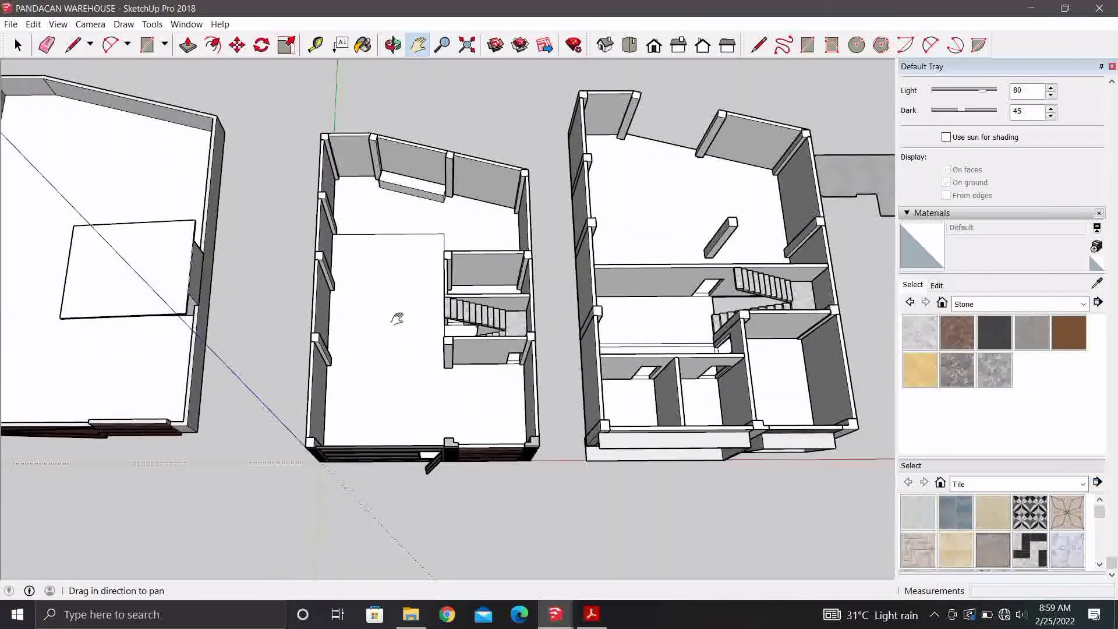
Paint the middle building's floor with sampled Concrete_Simple_D02_2m and save the model.
{"action": "left_click", "coordinate": [751, 218], "text": "alt"}
{"action": "scroll", "coordinate": [332, 284], "scroll_direction": "up", "scroll_amount": 2}
{"action": "left_click", "coordinate": [370, 319]}
{"action": "scroll", "coordinate": [357, 342], "scroll_direction": "up", "scroll_amount": 2}
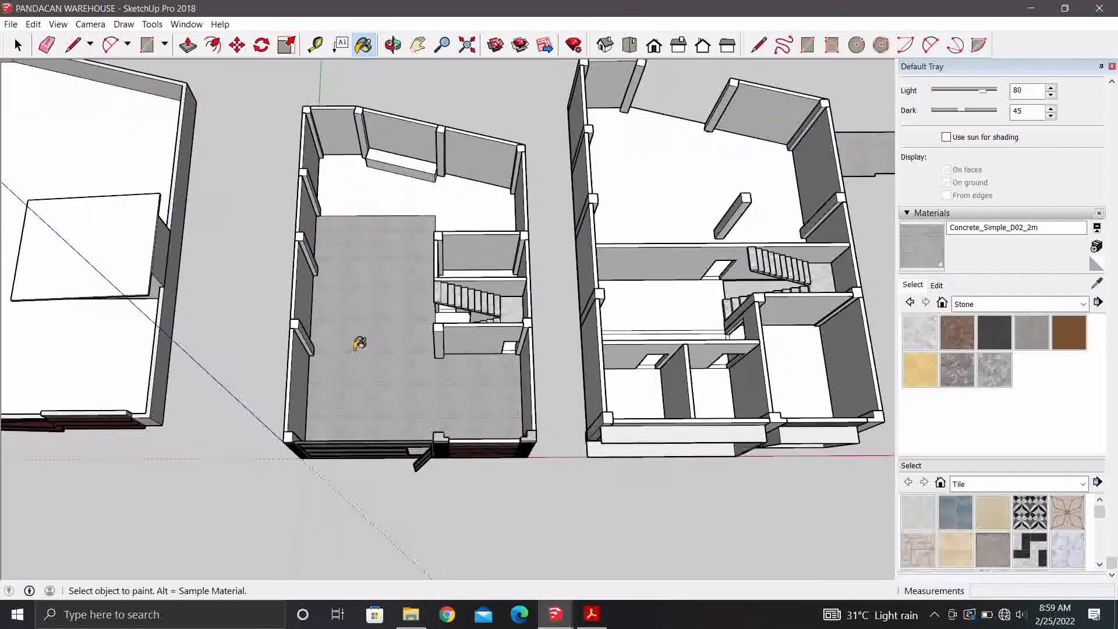
{"action": "mouse_move", "coordinate": [357, 342]}
{"action": "middle_mouse_down"}
{"action": "mouse_move", "coordinate": [458, 473]}
{"action": "mouse_move", "coordinate": [724, 462]}
{"action": "mouse_move", "coordinate": [816, 445]}
{"action": "mouse_move", "coordinate": [408, 332]}
{"action": "mouse_move", "coordinate": [392, 314]}
{"action": "mouse_move", "coordinate": [387, 402]}
{"action": "mouse_move", "coordinate": [292, 407]}
{"action": "mouse_move", "coordinate": [417, 343]}
{"action": "middle_mouse_up"}
{"action": "key", "text": "space"}
{"action": "scroll", "coordinate": [395, 324], "scroll_direction": "up", "scroll_amount": 2}
{"action": "scroll", "coordinate": [418, 342], "scroll_direction": "down", "scroll_amount": 2}
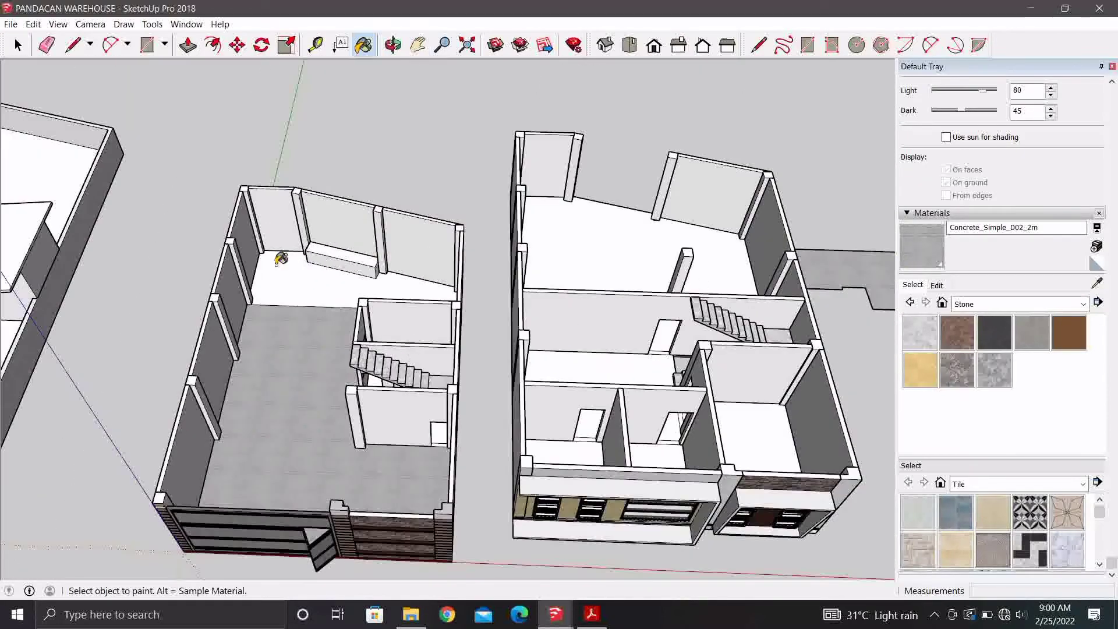
{"action": "scroll", "coordinate": [281, 258], "scroll_direction": "up", "scroll_amount": 3}
{"action": "scroll", "coordinate": [282, 274], "scroll_direction": "up", "scroll_amount": 2}
{"action": "mouse_move", "coordinate": [282, 275]}
{"action": "middle_mouse_down"}
{"action": "mouse_move", "coordinate": [481, 365]}
{"action": "mouse_move", "coordinate": [520, 340]}
{"action": "mouse_move", "coordinate": [354, 314]}
{"action": "middle_mouse_up"}
{"action": "key", "text": "space"}
{"action": "scroll", "coordinate": [367, 417], "scroll_direction": "down", "scroll_amount": 3}
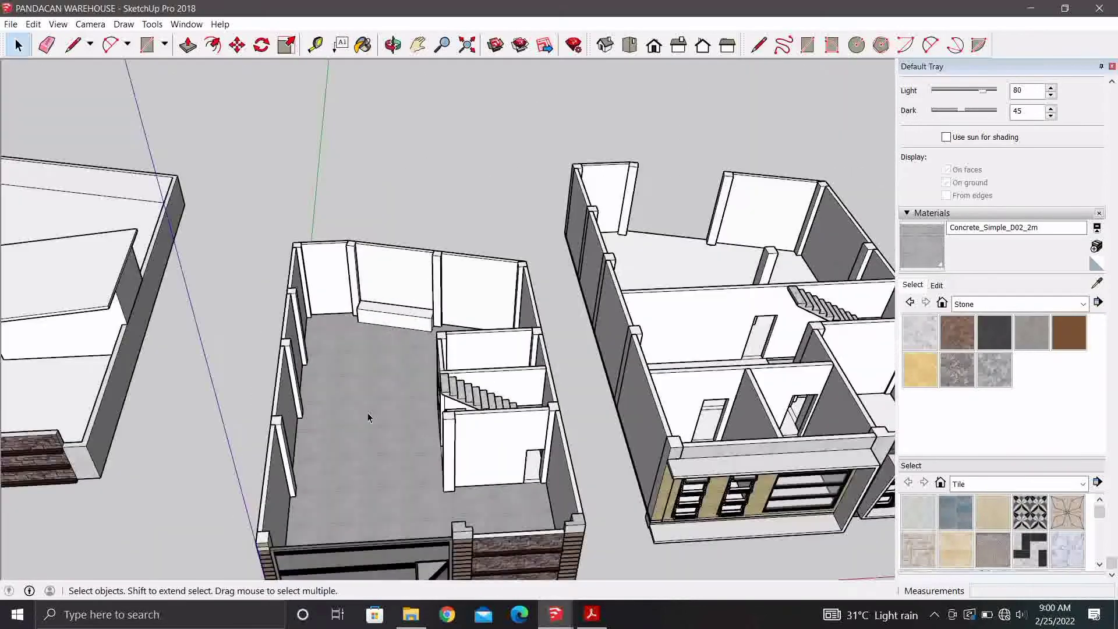
{"action": "mouse_move", "coordinate": [367, 417]}
{"action": "middle_mouse_down"}
{"action": "mouse_move", "coordinate": [357, 350]}
{"action": "mouse_move", "coordinate": [332, 323]}
{"action": "middle_mouse_up"}
{"action": "scroll", "coordinate": [332, 323], "scroll_direction": "up", "scroll_amount": 2}
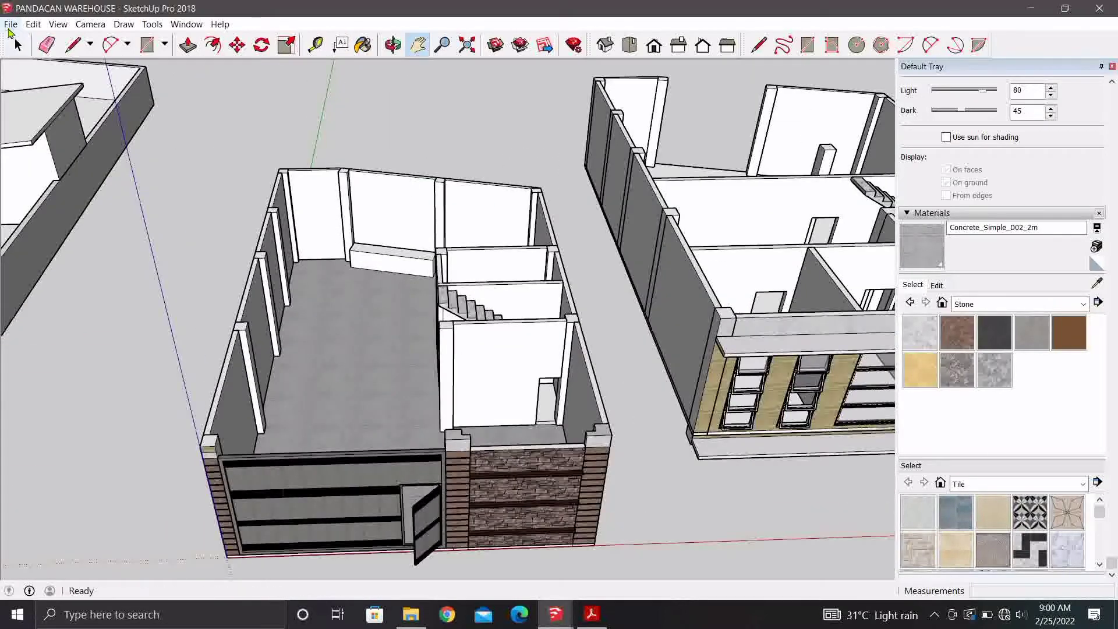
{"action": "left_click", "coordinate": [9, 28]}
{"action": "left_click", "coordinate": [40, 67]}
{"action": "mouse_move", "coordinate": [494, 306]}
{"action": "middle_mouse_down"}
{"action": "mouse_move", "coordinate": [432, 340]}
{"action": "mouse_move", "coordinate": [367, 304]}
{"action": "mouse_move", "coordinate": [332, 332]}
{"action": "mouse_move", "coordinate": [349, 292]}
{"action": "middle_mouse_up"}
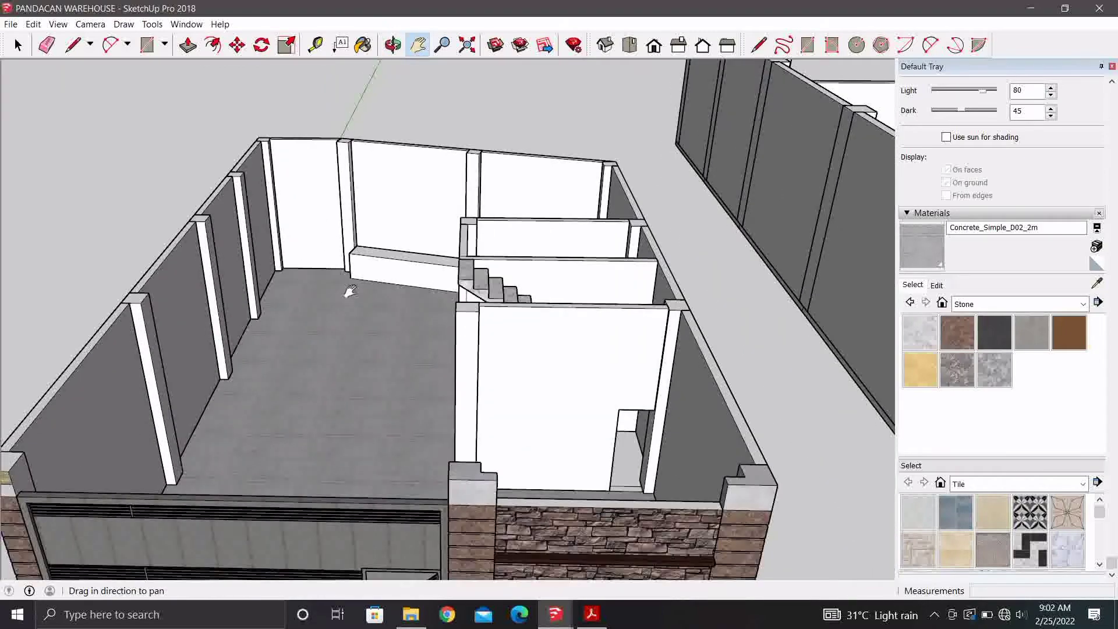
{"action": "scroll", "coordinate": [328, 517], "scroll_direction": "down", "scroll_amount": 5}
{"action": "scroll", "coordinate": [407, 350], "scroll_direction": "up", "scroll_amount": 2}
{"action": "scroll", "coordinate": [443, 361], "scroll_direction": "up", "scroll_amount": 2}
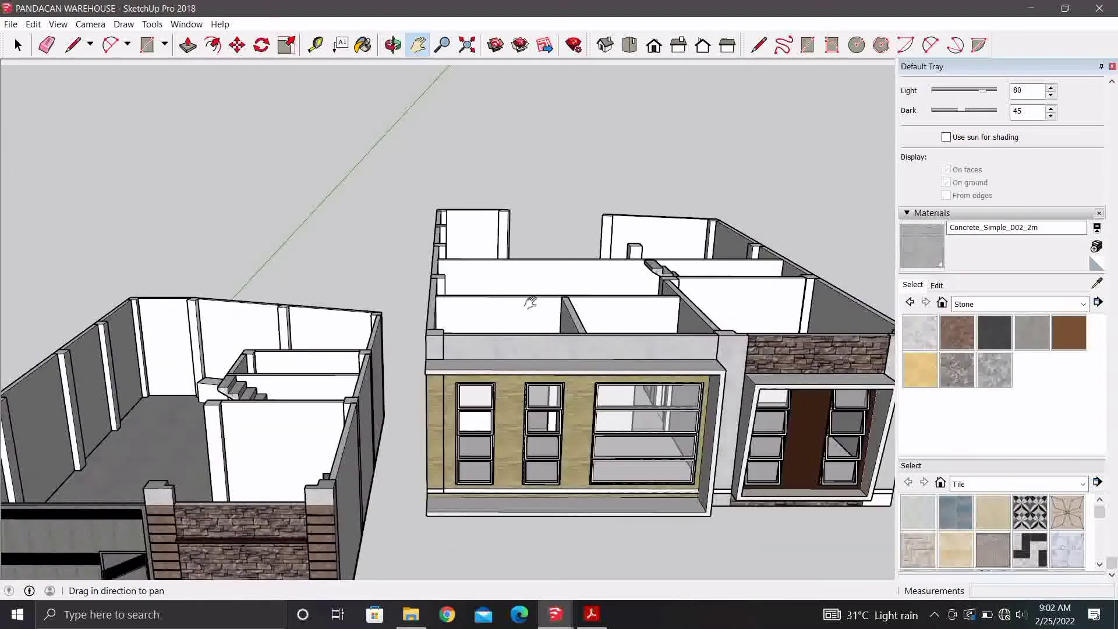
{"action": "scroll", "coordinate": [451, 387], "scroll_direction": "up", "scroll_amount": 2}
{"action": "scroll", "coordinate": [452, 386], "scroll_direction": "down", "scroll_amount": 2}
{"action": "scroll", "coordinate": [464, 369], "scroll_direction": "up", "scroll_amount": 1}
{"action": "scroll", "coordinate": [492, 381], "scroll_direction": "up", "scroll_amount": 2}
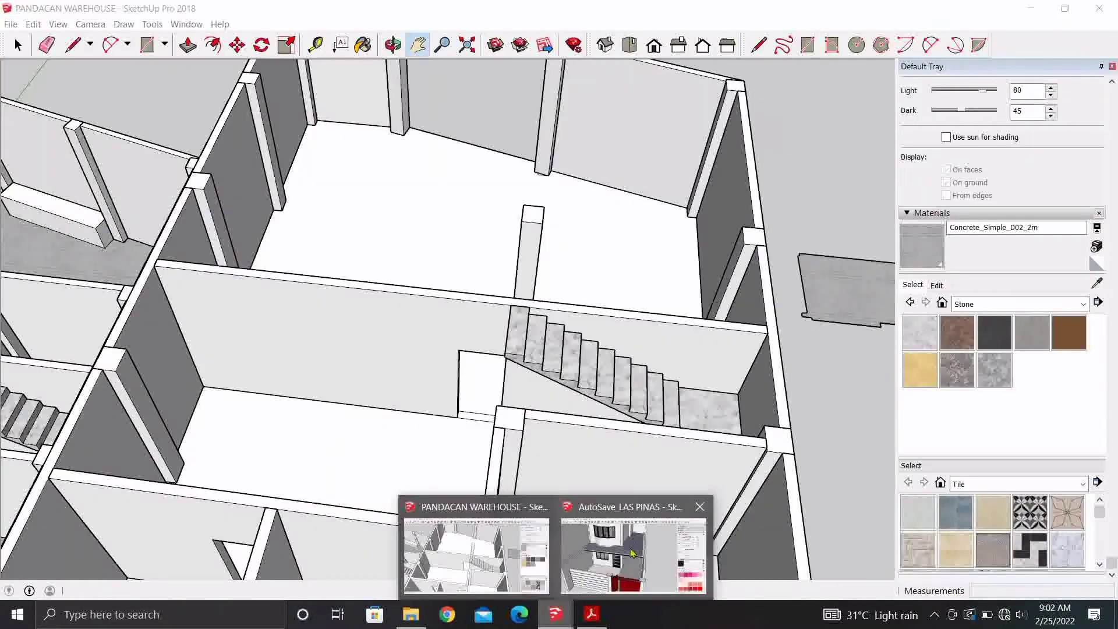
Return to the LAS PINAS model and pan toward the loose components left of the house.
{"action": "left_click", "coordinate": [635, 553]}
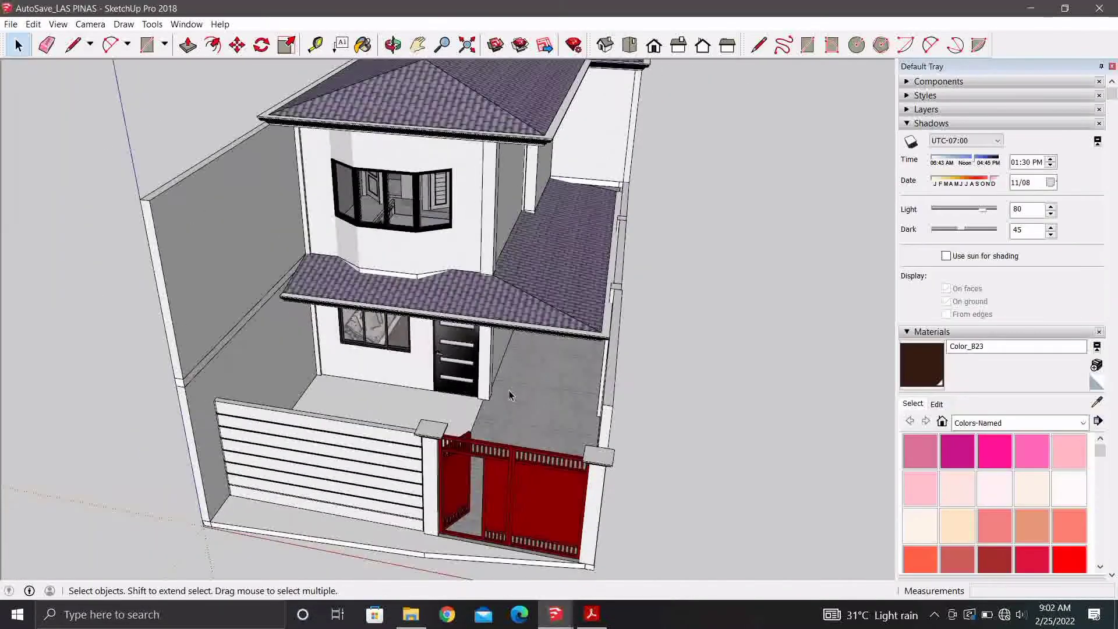
{"action": "left_click", "coordinate": [418, 46]}
{"action": "scroll", "coordinate": [313, 429], "scroll_direction": "down", "scroll_amount": 3}
{"action": "scroll", "coordinate": [312, 444], "scroll_direction": "down", "scroll_amount": 2}
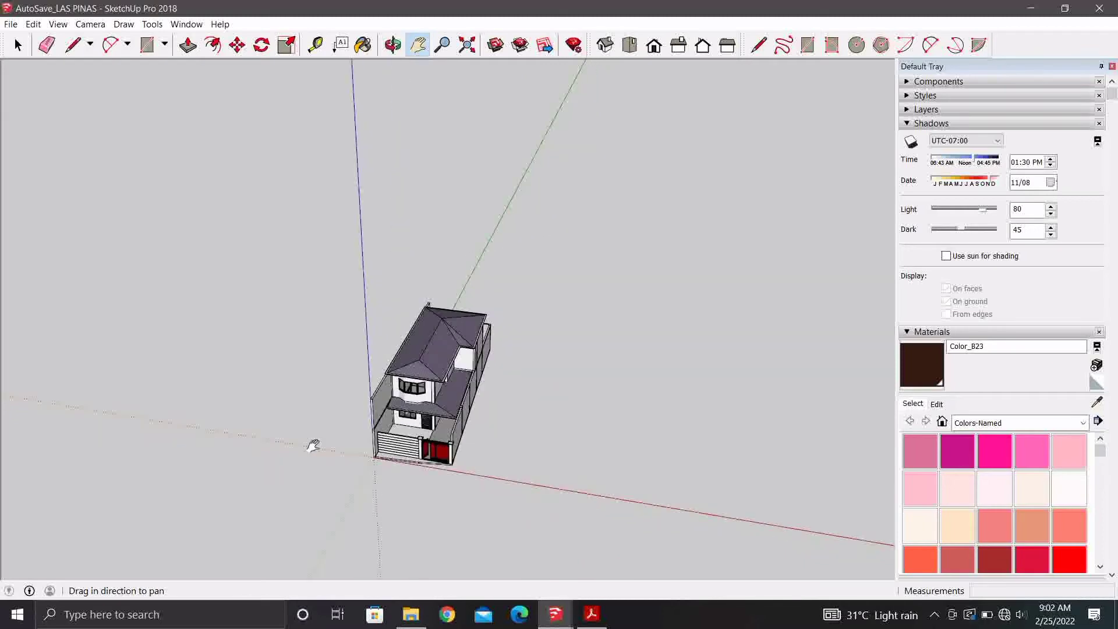
{"action": "scroll", "coordinate": [271, 376], "scroll_direction": "down", "scroll_amount": 1}
{"action": "left_click_drag", "start_coordinate": [271, 376], "coordinate": [342, 356]}
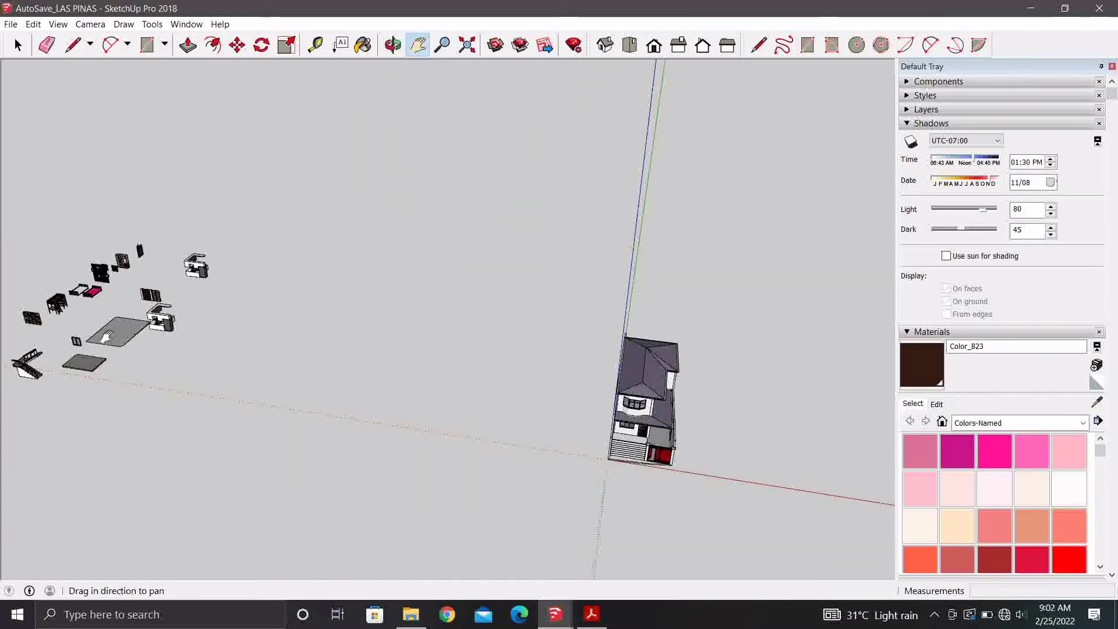
{"action": "left_click_drag", "start_coordinate": [132, 401], "coordinate": [186, 408]}
{"action": "scroll", "coordinate": [186, 408], "scroll_direction": "up", "scroll_amount": 1}
{"action": "scroll", "coordinate": [303, 350], "scroll_direction": "up", "scroll_amount": 2}
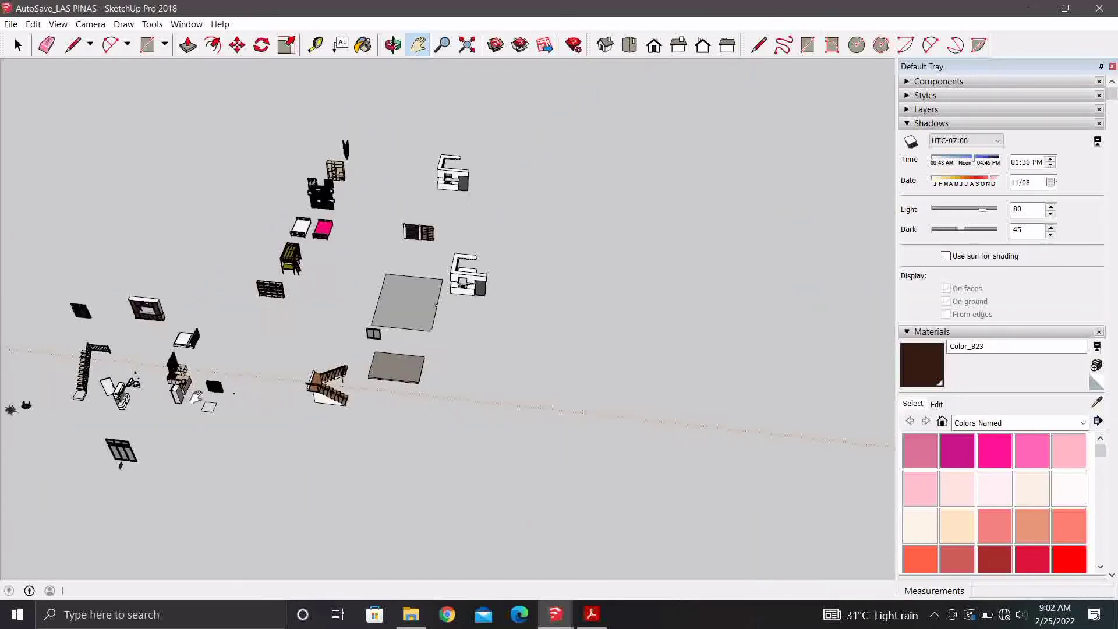
{"action": "scroll", "coordinate": [314, 411], "scroll_direction": "up", "scroll_amount": 1}
{"action": "scroll", "coordinate": [314, 411], "scroll_direction": "up", "scroll_amount": 2}
{"action": "scroll", "coordinate": [334, 400], "scroll_direction": "up", "scroll_amount": 1}
{"action": "scroll", "coordinate": [361, 392], "scroll_direction": "up", "scroll_amount": 1}
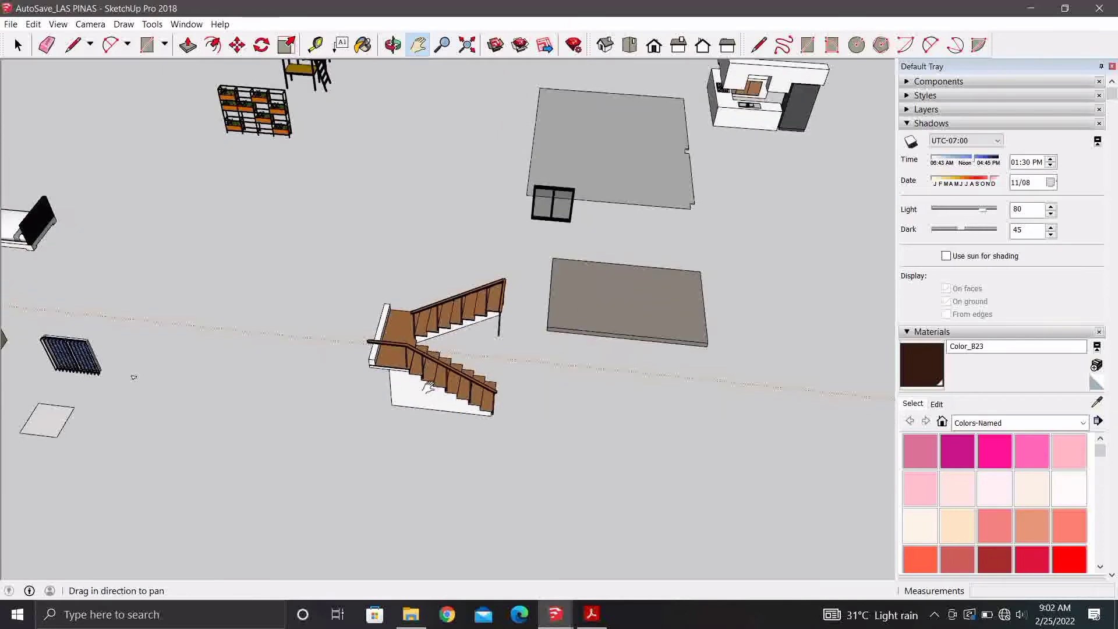
Survey the grey slab, stairs and kitchen components across the floor plan.
{"action": "mouse_move", "coordinate": [597, 251]}
{"action": "left_mouse_down"}
{"action": "mouse_move", "coordinate": [464, 392]}
{"action": "mouse_move", "coordinate": [457, 460]}
{"action": "left_mouse_up"}
{"action": "scroll", "coordinate": [583, 233], "scroll_direction": "down", "scroll_amount": 2}
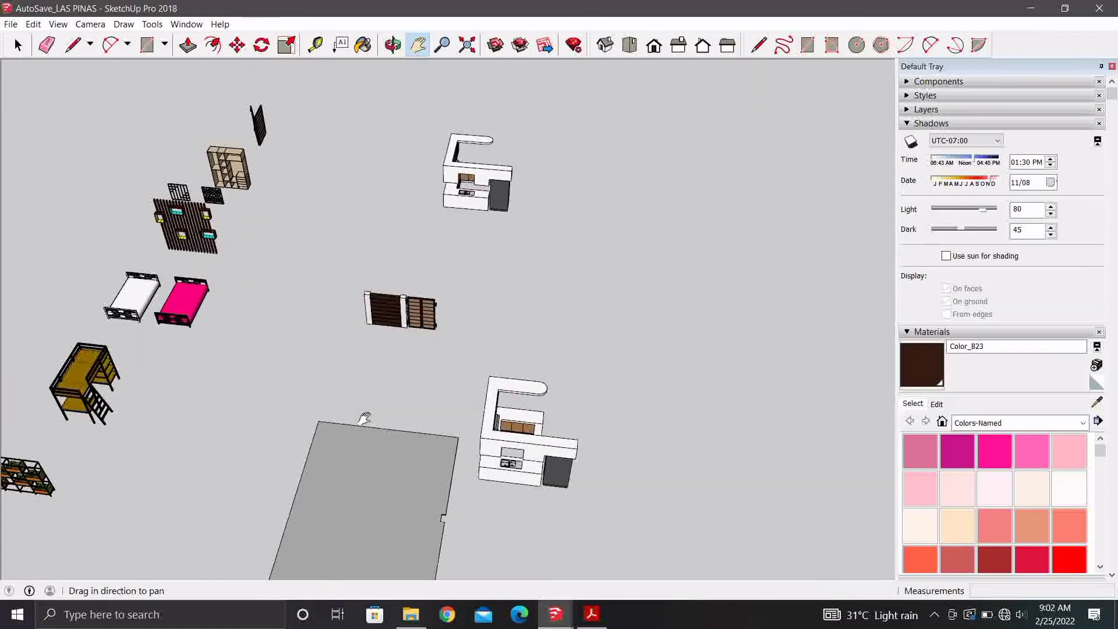
{"action": "scroll", "coordinate": [614, 191], "scroll_direction": "up", "scroll_amount": 2}
{"action": "scroll", "coordinate": [614, 191], "scroll_direction": "down", "scroll_amount": 2}
{"action": "scroll", "coordinate": [437, 350], "scroll_direction": "up", "scroll_amount": 1}
{"action": "left_click_drag", "start_coordinate": [437, 350], "coordinate": [589, 255]}
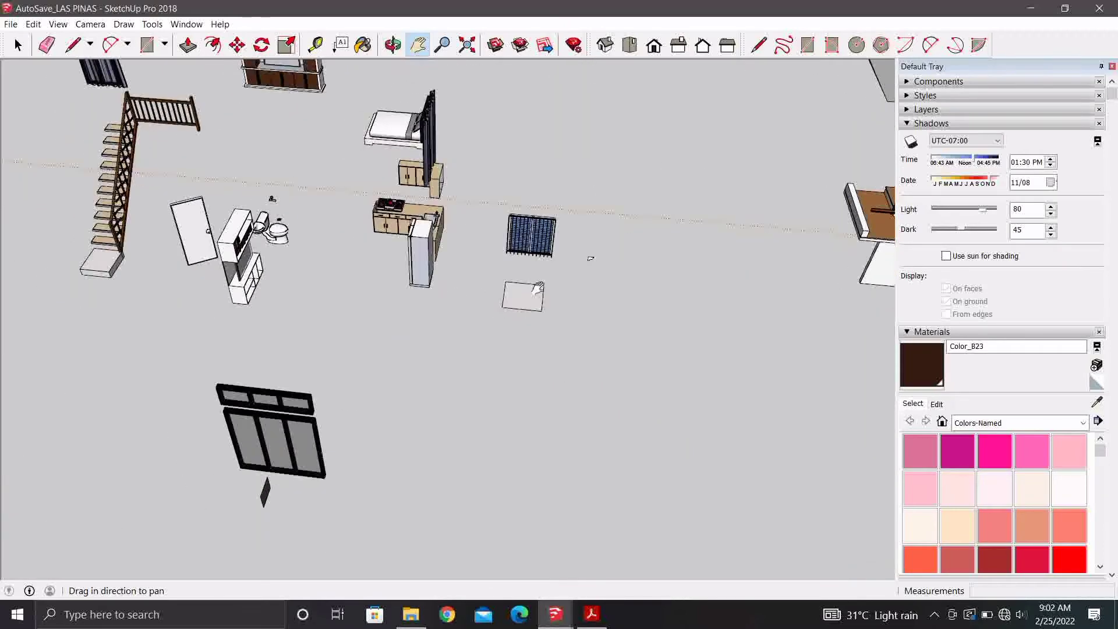
{"action": "scroll", "coordinate": [534, 296], "scroll_direction": "up", "scroll_amount": 4}
{"action": "scroll", "coordinate": [535, 296], "scroll_direction": "up", "scroll_amount": 3}
{"action": "scroll", "coordinate": [507, 369], "scroll_direction": "down", "scroll_amount": 2}
{"action": "scroll", "coordinate": [400, 404], "scroll_direction": "down", "scroll_amount": 3}
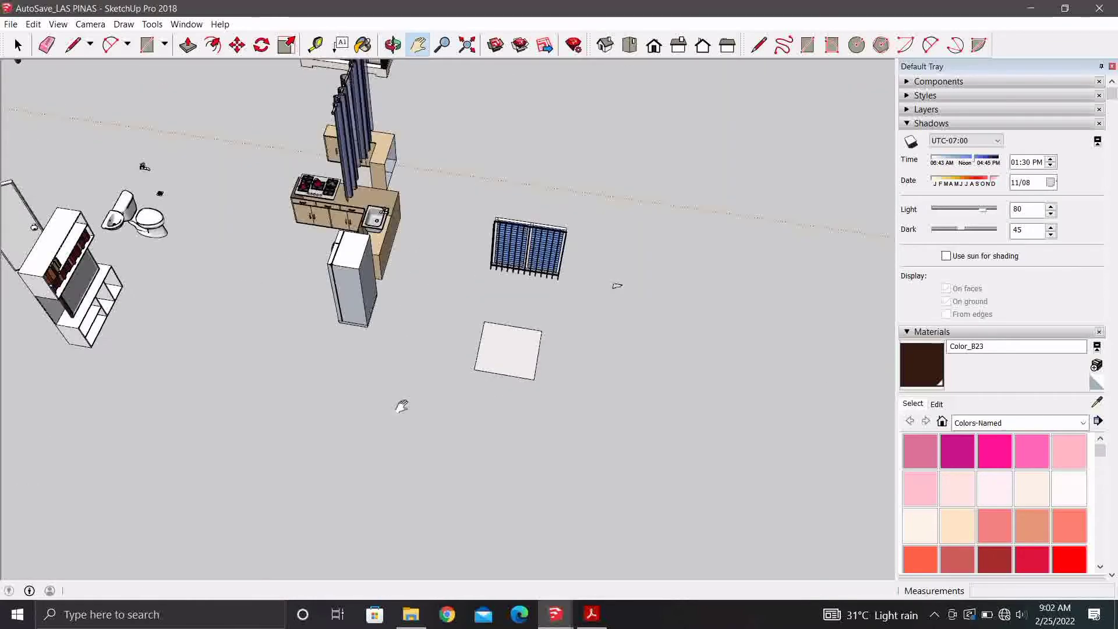
{"action": "left_click_drag", "start_coordinate": [399, 404], "coordinate": [476, 428]}
{"action": "scroll", "coordinate": [476, 428], "scroll_direction": "down", "scroll_amount": 2}
{"action": "mouse_move", "coordinate": [327, 394]}
{"action": "left_mouse_down"}
{"action": "mouse_move", "coordinate": [469, 300]}
{"action": "mouse_move", "coordinate": [579, 381]}
{"action": "left_mouse_up"}
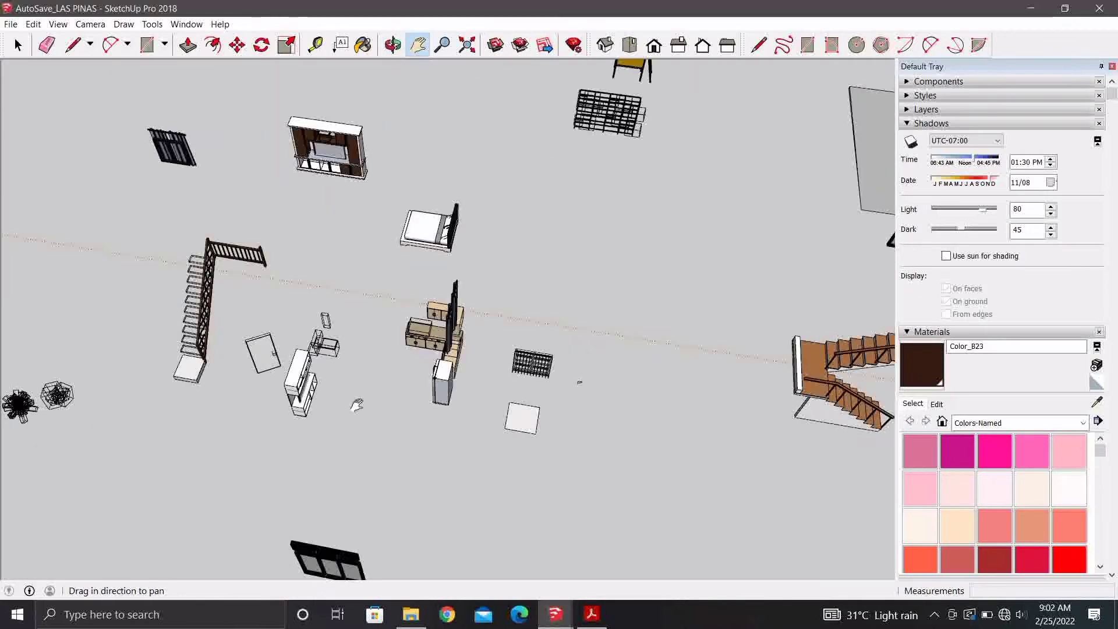
Orbit and zoom out to see the whole Las Pinas house.
{"action": "scroll", "coordinate": [526, 253], "scroll_direction": "up", "scroll_amount": 3}
{"action": "left_click_drag", "start_coordinate": [526, 254], "coordinate": [359, 285]}
{"action": "scroll", "coordinate": [360, 285], "scroll_direction": "down", "scroll_amount": 3}
{"action": "scroll", "coordinate": [395, 392], "scroll_direction": "down", "scroll_amount": 3}
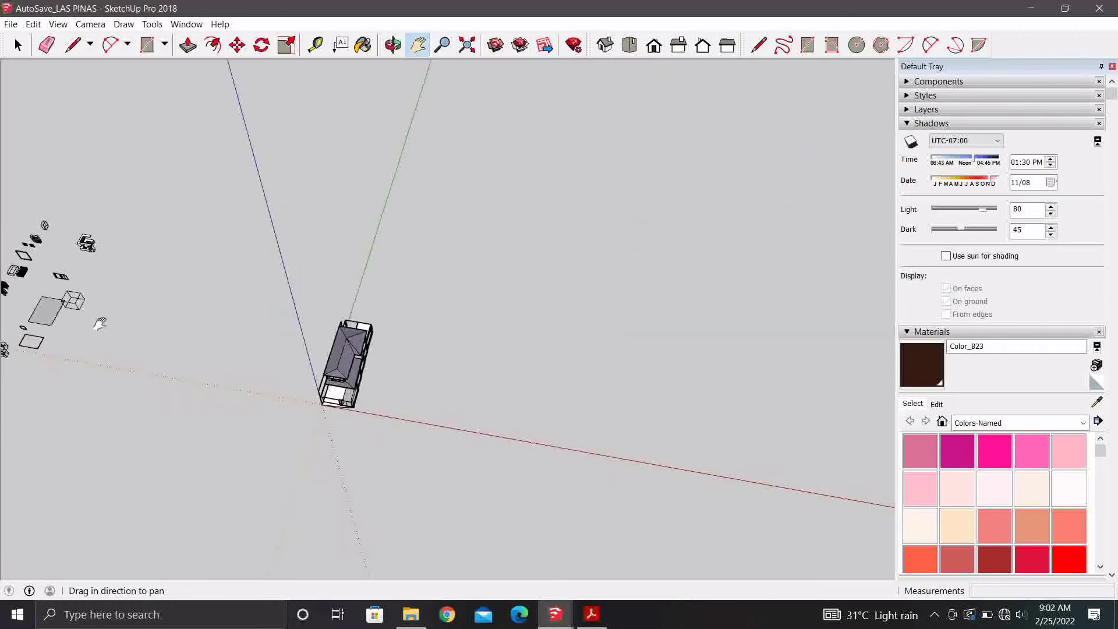
{"action": "scroll", "coordinate": [292, 406], "scroll_direction": "down", "scroll_amount": 1}
{"action": "scroll", "coordinate": [292, 407], "scroll_direction": "up", "scroll_amount": 1}
{"action": "scroll", "coordinate": [297, 391], "scroll_direction": "up", "scroll_amount": 2}
{"action": "scroll", "coordinate": [306, 362], "scroll_direction": "up", "scroll_amount": 2}
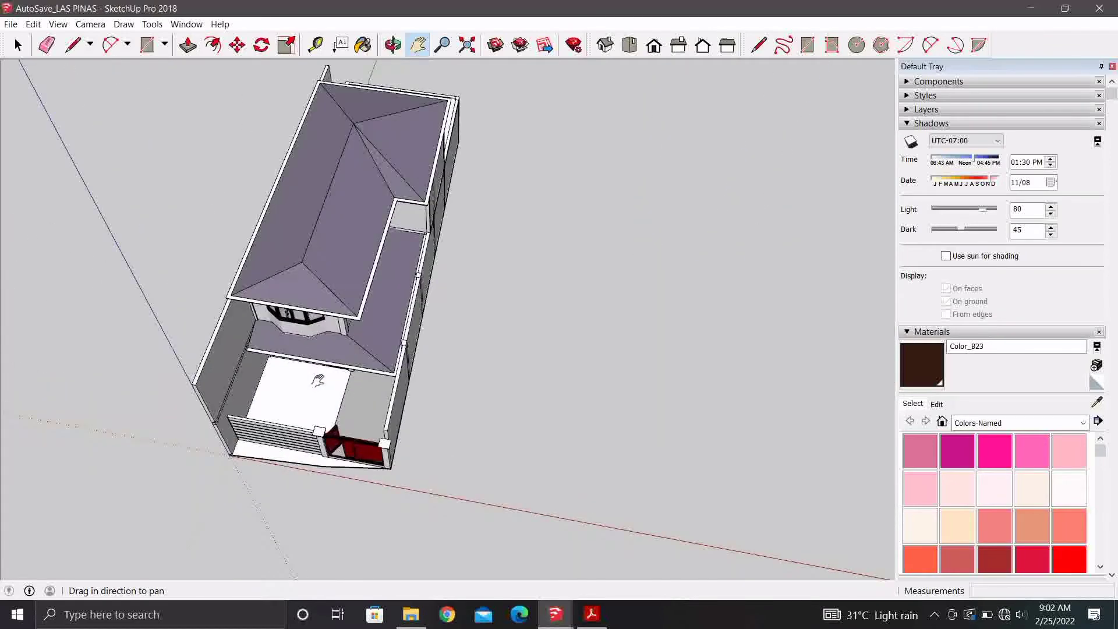
{"action": "scroll", "coordinate": [313, 336], "scroll_direction": "up", "scroll_amount": 3}
{"action": "middle_click_drag", "start_coordinate": [312, 336], "coordinate": [373, 199]}
{"action": "scroll", "coordinate": [349, 262], "scroll_direction": "down", "scroll_amount": 2}
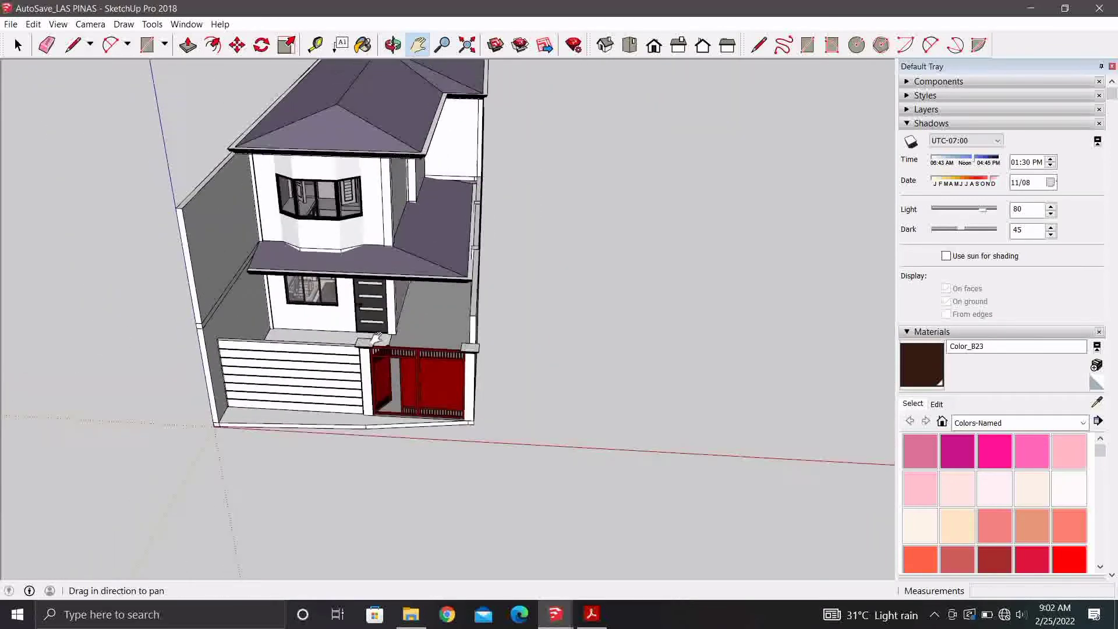
{"action": "key", "text": "space"}
Inside the house group, move the roof off to the right of the house.
{"action": "left_click", "coordinate": [373, 200]}
{"action": "double_click", "coordinate": [372, 200]}
{"action": "left_click", "coordinate": [373, 200]}
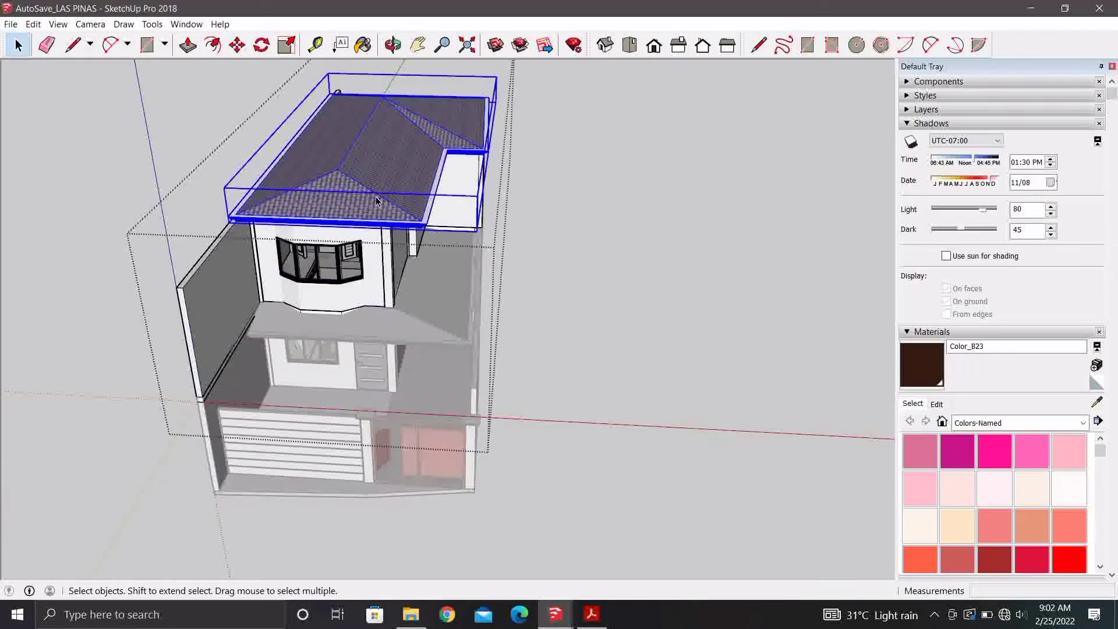
{"action": "key", "text": "m"}
{"action": "left_click", "coordinate": [376, 201]}
{"action": "left_click", "coordinate": [773, 224]}
{"action": "key", "text": "space"}
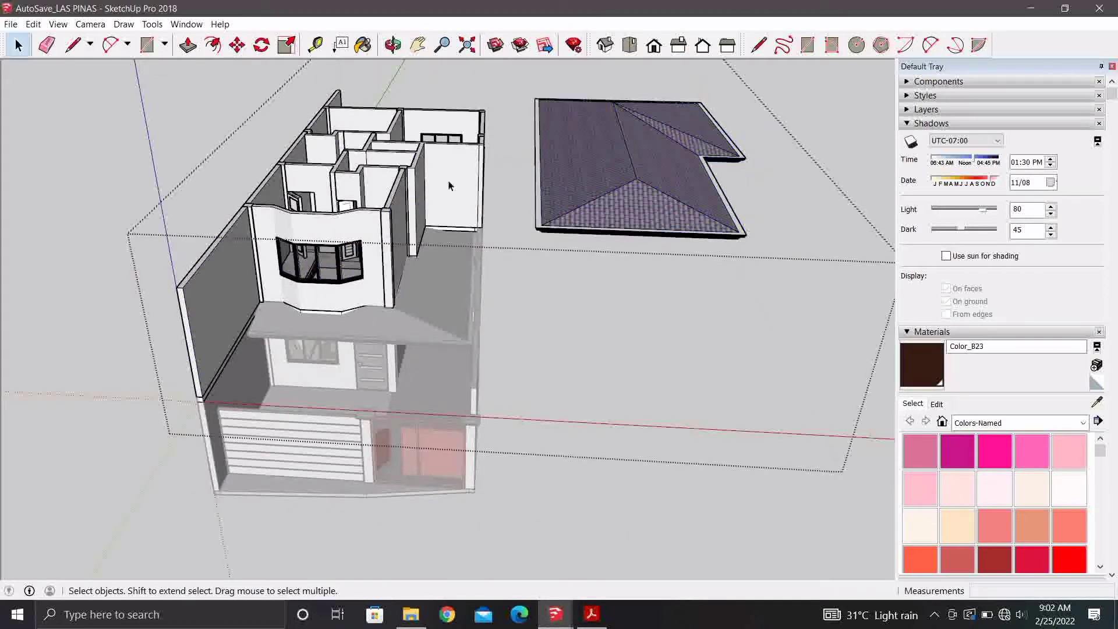
Select the upper floor face beside the stairs and bring up the PANDACAN WAREHOUSE model.
{"action": "scroll", "coordinate": [438, 178], "scroll_direction": "up", "scroll_amount": 3}
{"action": "scroll", "coordinate": [438, 177], "scroll_direction": "up", "scroll_amount": 3}
{"action": "mouse_move", "coordinate": [438, 178]}
{"action": "middle_mouse_down", "text": "shift"}
{"action": "mouse_move", "coordinate": [363, 302]}
{"action": "mouse_move", "coordinate": [507, 279]}
{"action": "mouse_move", "coordinate": [744, 364]}
{"action": "mouse_move", "coordinate": [670, 408]}
{"action": "mouse_move", "coordinate": [574, 423]}
{"action": "mouse_move", "coordinate": [329, 408]}
{"action": "mouse_move", "coordinate": [445, 255]}
{"action": "mouse_move", "coordinate": [492, 305]}
{"action": "mouse_move", "coordinate": [469, 332]}
{"action": "mouse_move", "coordinate": [499, 430]}
{"action": "mouse_move", "coordinate": [615, 354]}
{"action": "mouse_move", "coordinate": [165, 429]}
{"action": "middle_mouse_up", "text": "shift"}
{"action": "scroll", "coordinate": [505, 307], "scroll_direction": "up", "scroll_amount": 3}
{"action": "left_click", "coordinate": [507, 296]}
{"action": "scroll", "coordinate": [507, 295], "scroll_direction": "down", "scroll_amount": 2}
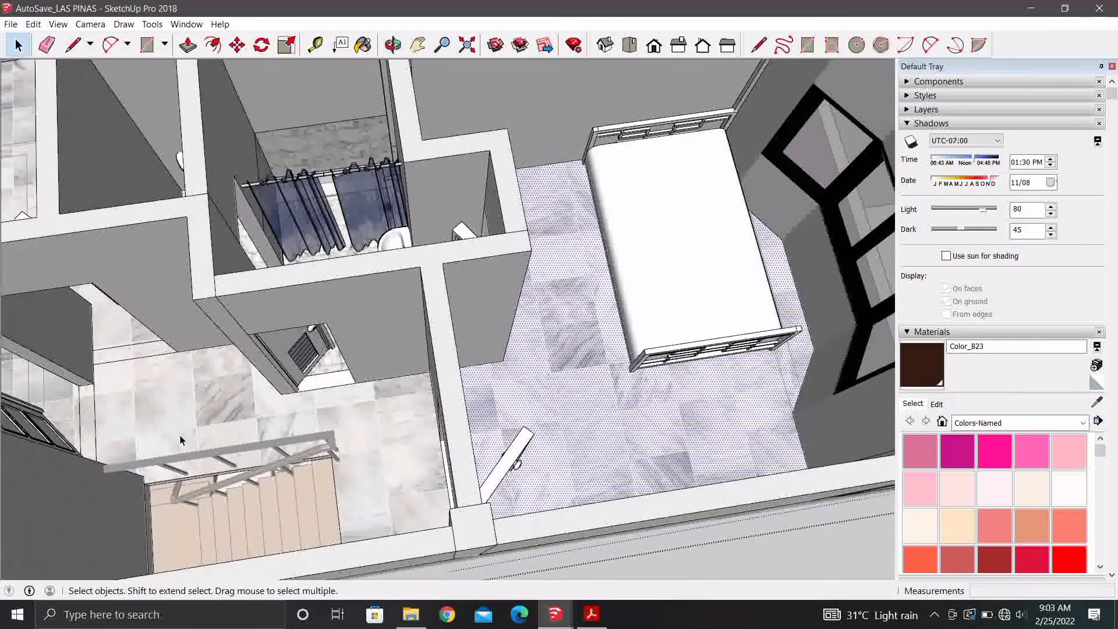
{"action": "left_click", "coordinate": [165, 429]}
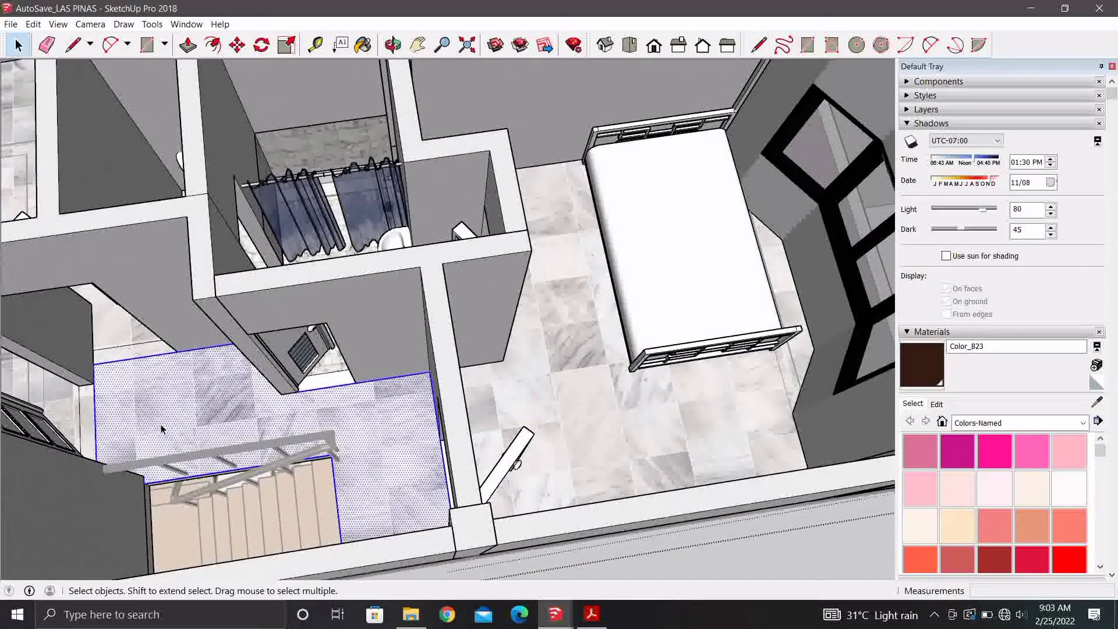
{"action": "mouse_move", "coordinate": [555, 614]}
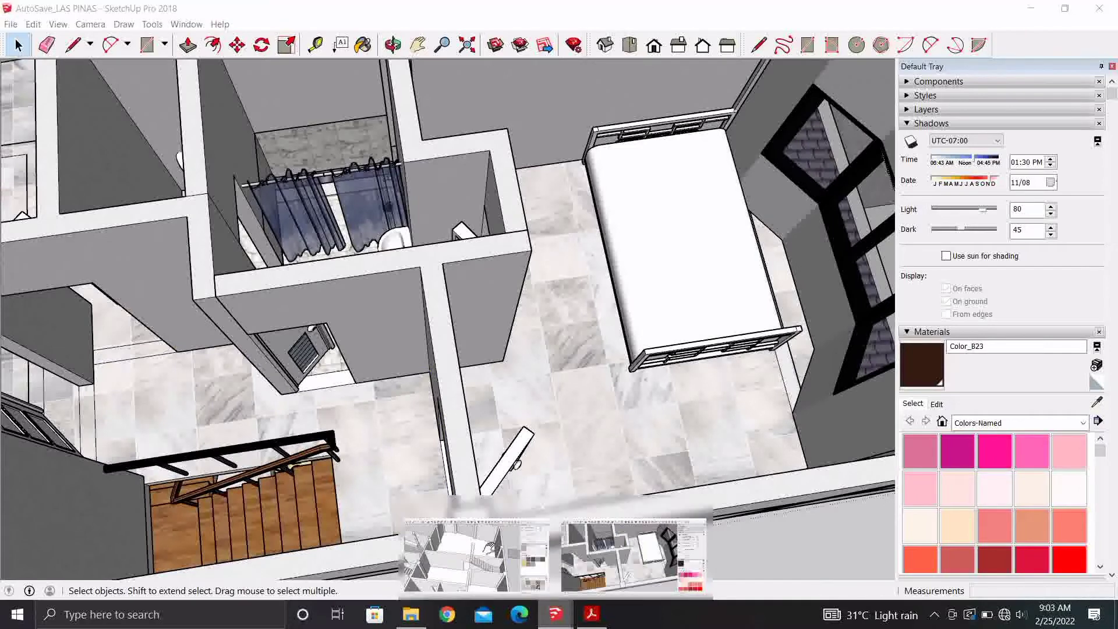
{"action": "left_click", "coordinate": [489, 548]}
{"action": "middle_click_drag", "start_coordinate": [543, 359], "coordinate": [510, 427]}
{"action": "key", "text": "space"}
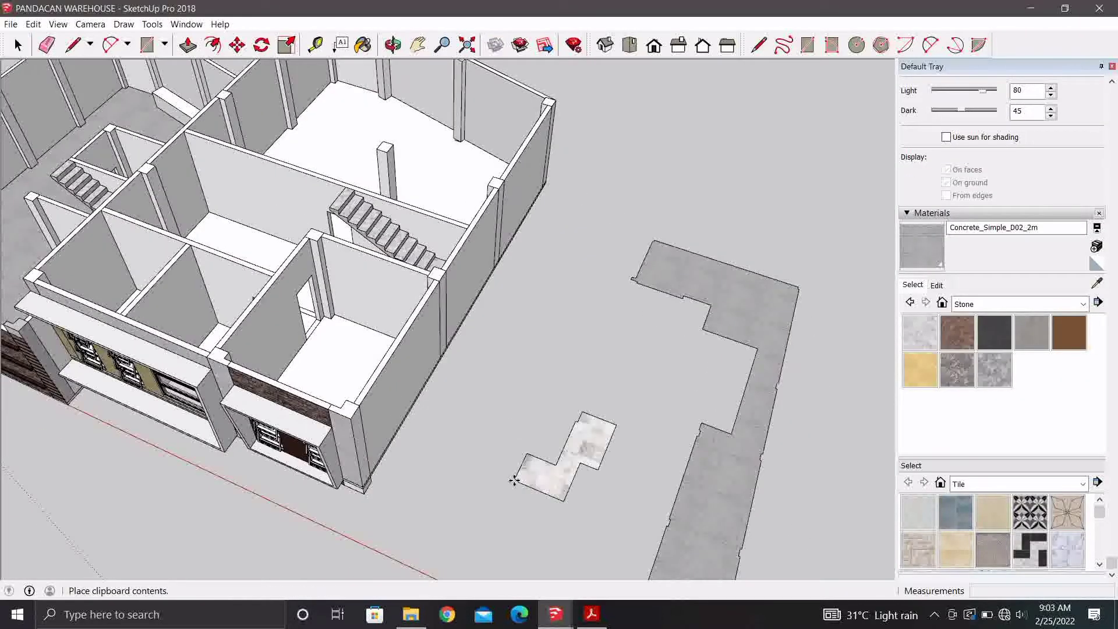
Place the pasted marble floor piece beside the warehouse building.
{"action": "left_click", "coordinate": [506, 417]}
{"action": "middle_click_drag", "start_coordinate": [506, 417], "coordinate": [469, 482]}
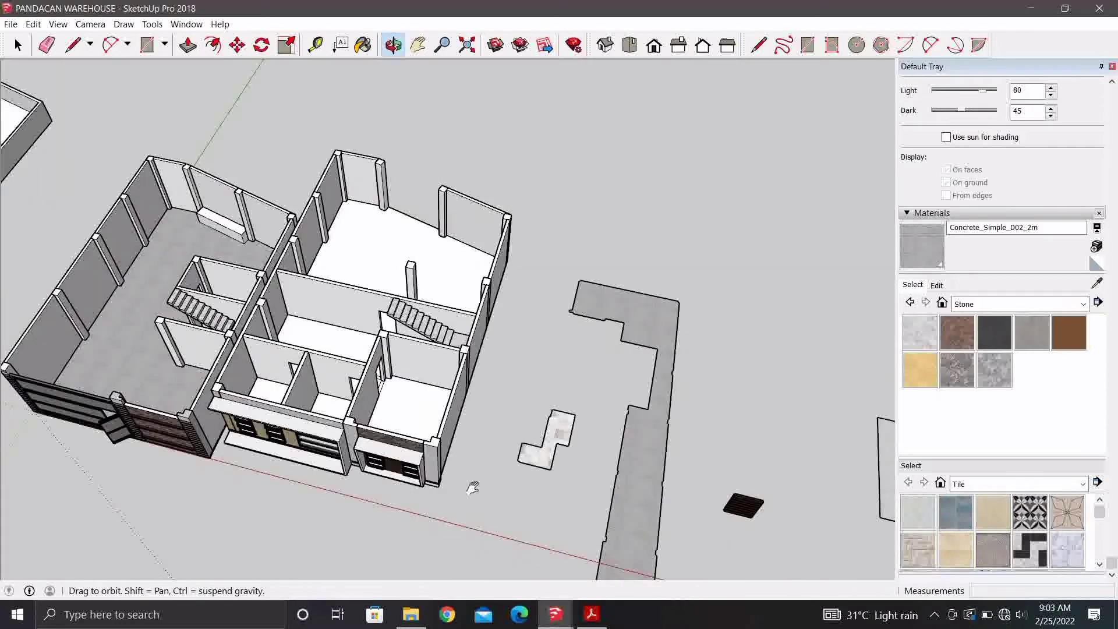
{"action": "middle_click_drag", "start_coordinate": [392, 407], "coordinate": [821, 375]}
Sample mermer yer from the pasted piece and paint the front and neighbouring room floors.
{"action": "left_click", "coordinate": [1098, 285]}
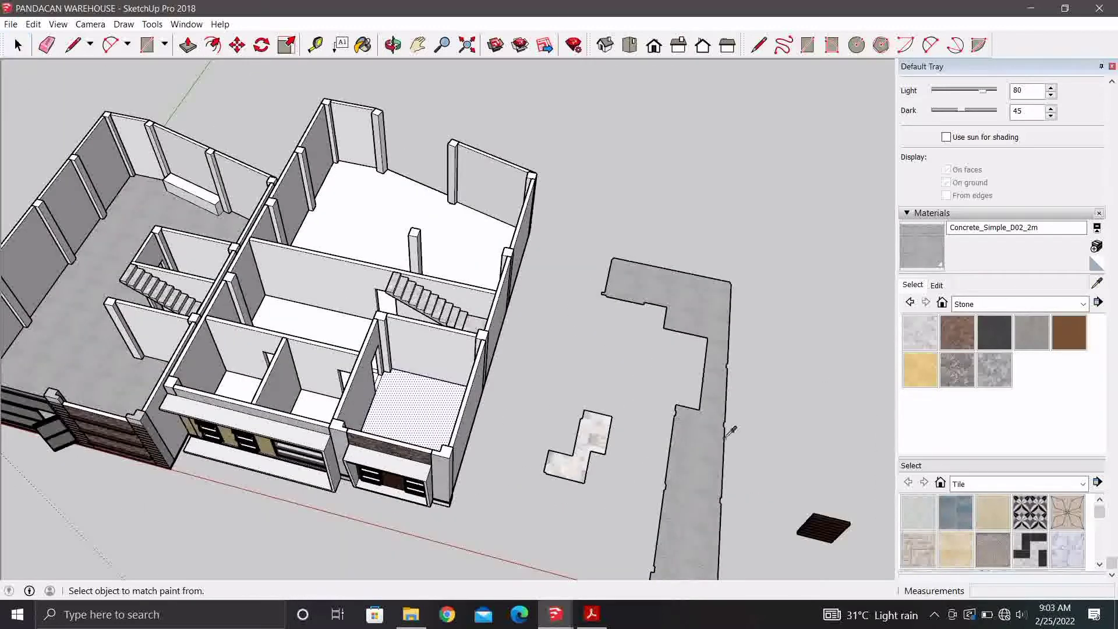
{"action": "left_click", "coordinate": [582, 446]}
{"action": "middle_click_drag", "start_coordinate": [583, 446], "coordinate": [386, 468]}
{"action": "left_click", "coordinate": [386, 468]}
{"action": "left_click", "coordinate": [264, 471]}
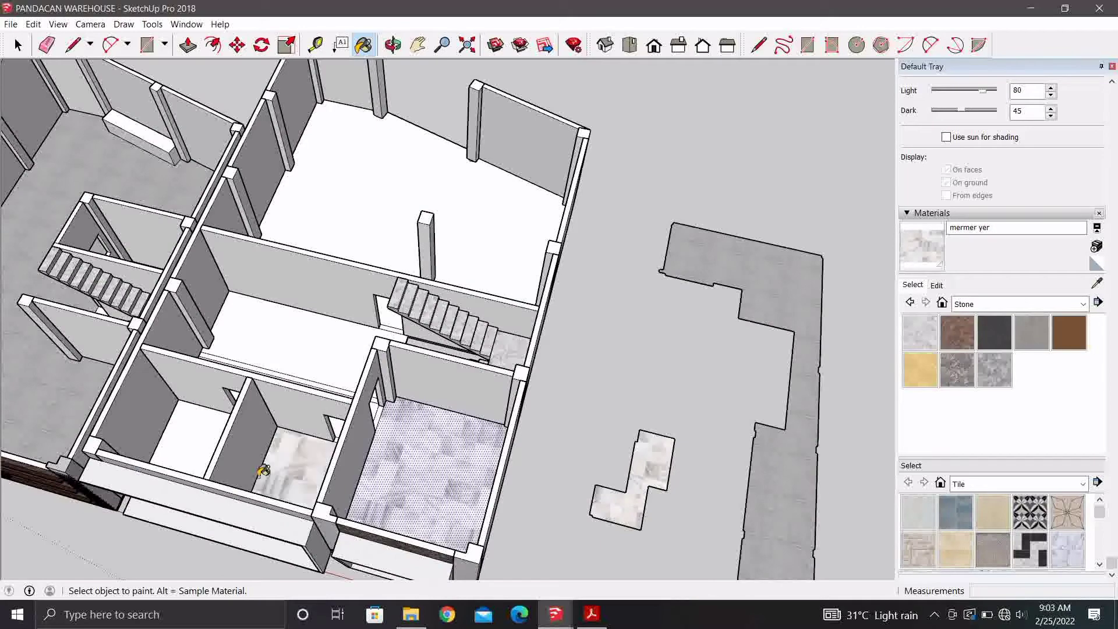
Paint the white room floor with the mermer yer marble too.
{"action": "middle_click_drag", "start_coordinate": [192, 447], "coordinate": [387, 449]}
{"action": "scroll", "coordinate": [387, 449], "scroll_direction": "up", "scroll_amount": 2}
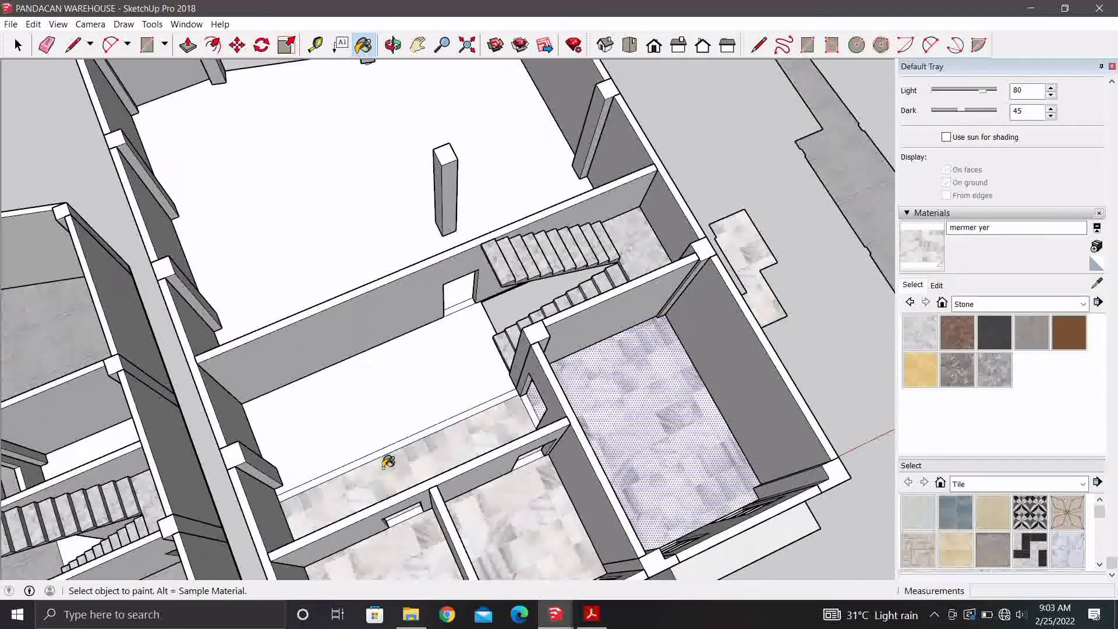
{"action": "scroll", "coordinate": [381, 448], "scroll_direction": "up", "scroll_amount": 3}
{"action": "scroll", "coordinate": [369, 425], "scroll_direction": "down", "scroll_amount": 3}
{"action": "mouse_move", "coordinate": [369, 425]}
{"action": "middle_mouse_down"}
{"action": "mouse_move", "coordinate": [417, 457]}
{"action": "mouse_move", "coordinate": [370, 345]}
{"action": "middle_mouse_up"}
{"action": "left_click", "coordinate": [370, 345]}
{"action": "scroll", "coordinate": [557, 373], "scroll_direction": "up", "scroll_amount": 3}
{"action": "scroll", "coordinate": [559, 379], "scroll_direction": "up", "scroll_amount": 2}
{"action": "mouse_move", "coordinate": [559, 379]}
{"action": "middle_mouse_down"}
{"action": "mouse_move", "coordinate": [525, 370]}
{"action": "mouse_move", "coordinate": [544, 475]}
{"action": "mouse_move", "coordinate": [395, 438]}
{"action": "mouse_move", "coordinate": [282, 471]}
{"action": "middle_mouse_up"}
{"action": "scroll", "coordinate": [542, 395], "scroll_direction": "up", "scroll_amount": 2}
{"action": "scroll", "coordinate": [529, 399], "scroll_direction": "up", "scroll_amount": 3}
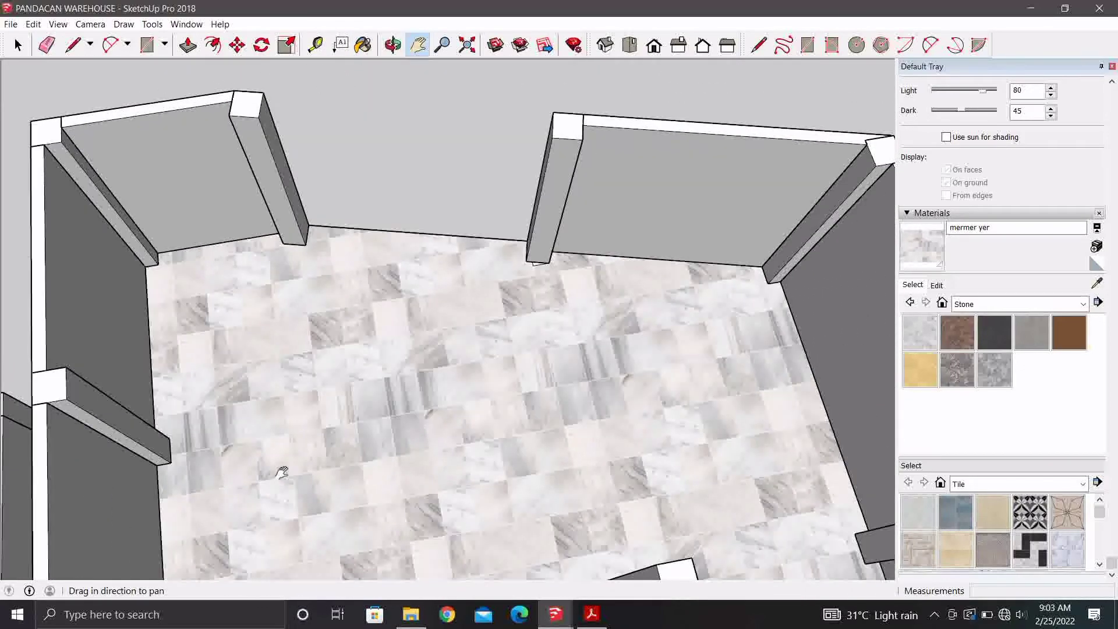
Draw a line across the marble floor from the wall corner to the opposite wall.
{"action": "key", "text": "l"}
{"action": "left_click", "coordinate": [170, 439]}
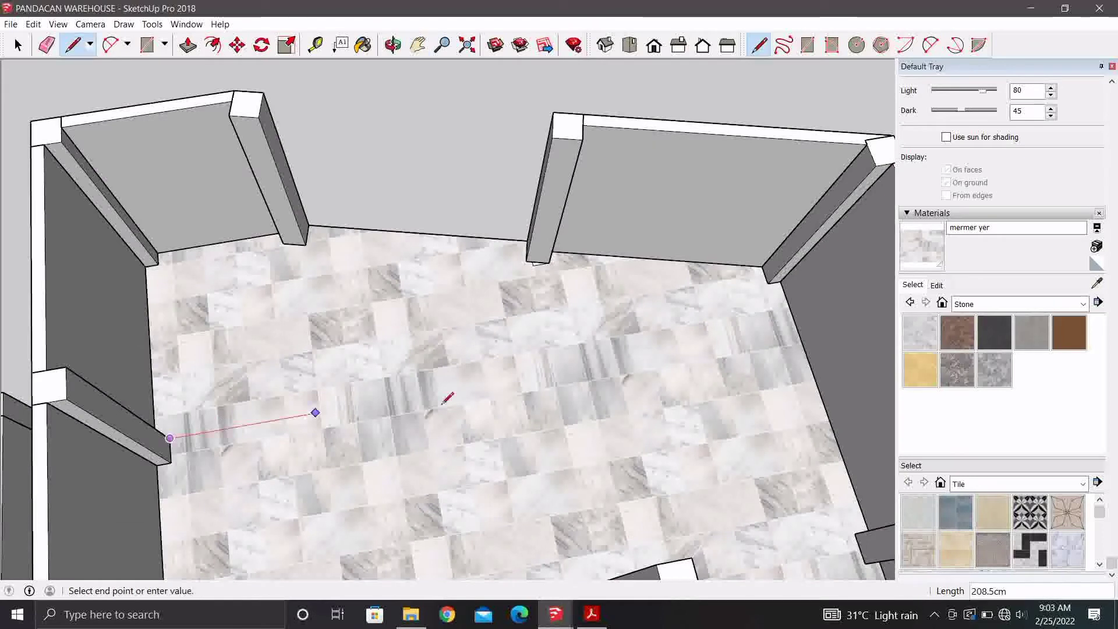
{"action": "left_click", "coordinate": [798, 327]}
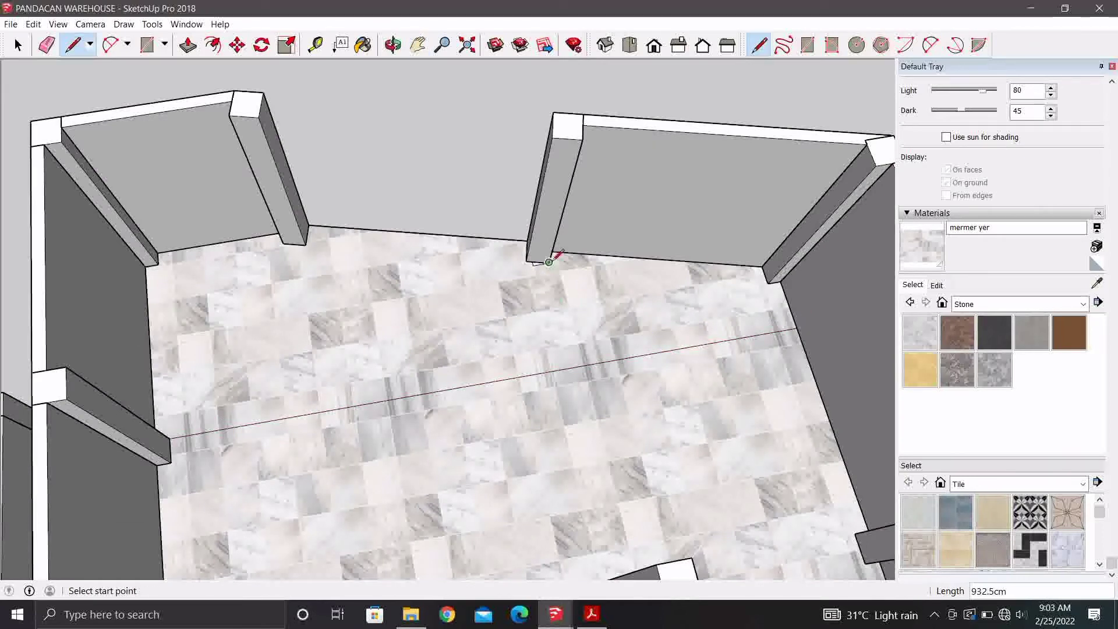
{"action": "key", "text": "space"}
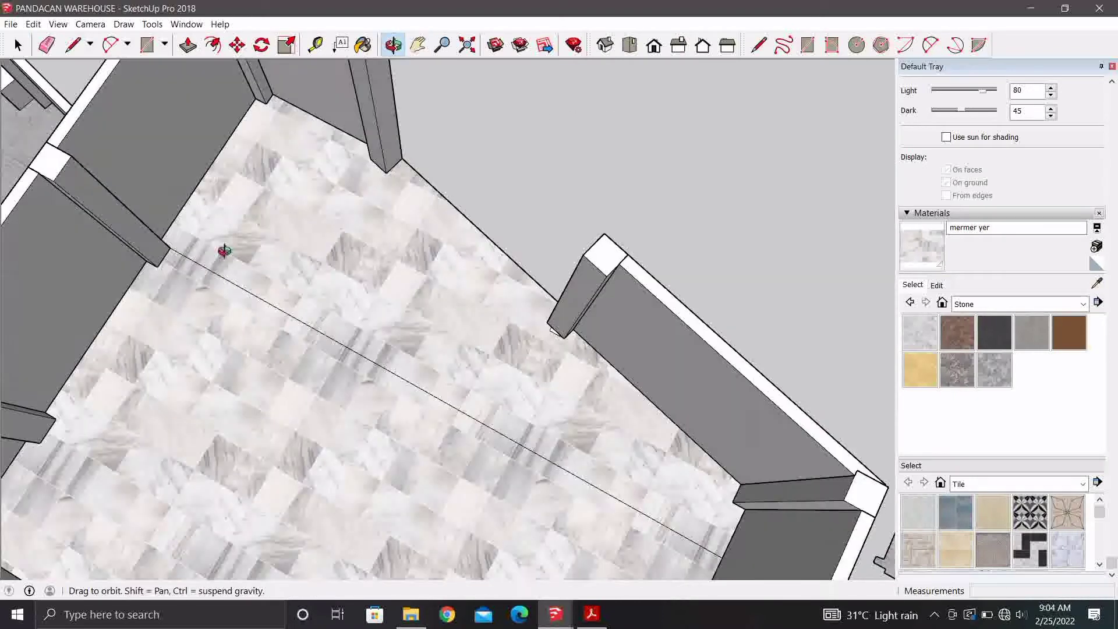
{"action": "mouse_move", "coordinate": [428, 194]}
{"action": "middle_mouse_down"}
{"action": "mouse_move", "coordinate": [387, 257]}
{"action": "mouse_move", "coordinate": [192, 208]}
{"action": "middle_mouse_up"}
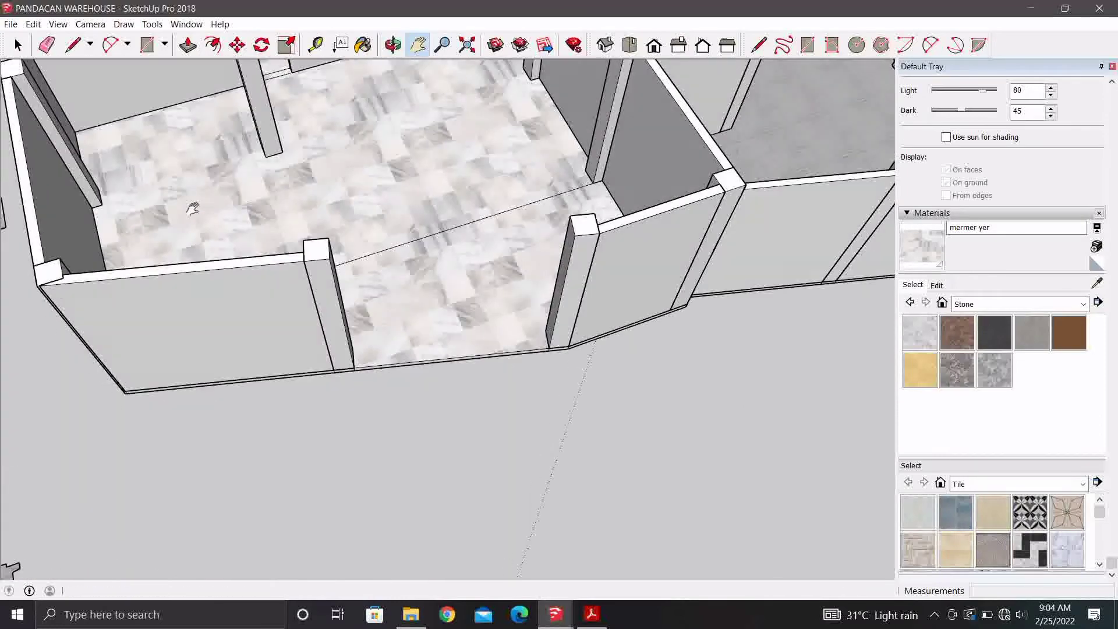
{"action": "scroll", "coordinate": [369, 301], "scroll_direction": "up", "scroll_amount": 3}
{"action": "scroll", "coordinate": [361, 315], "scroll_direction": "up", "scroll_amount": 3}
{"action": "scroll", "coordinate": [361, 373], "scroll_direction": "up", "scroll_amount": 3}
{"action": "scroll", "coordinate": [358, 428], "scroll_direction": "up", "scroll_amount": 2}
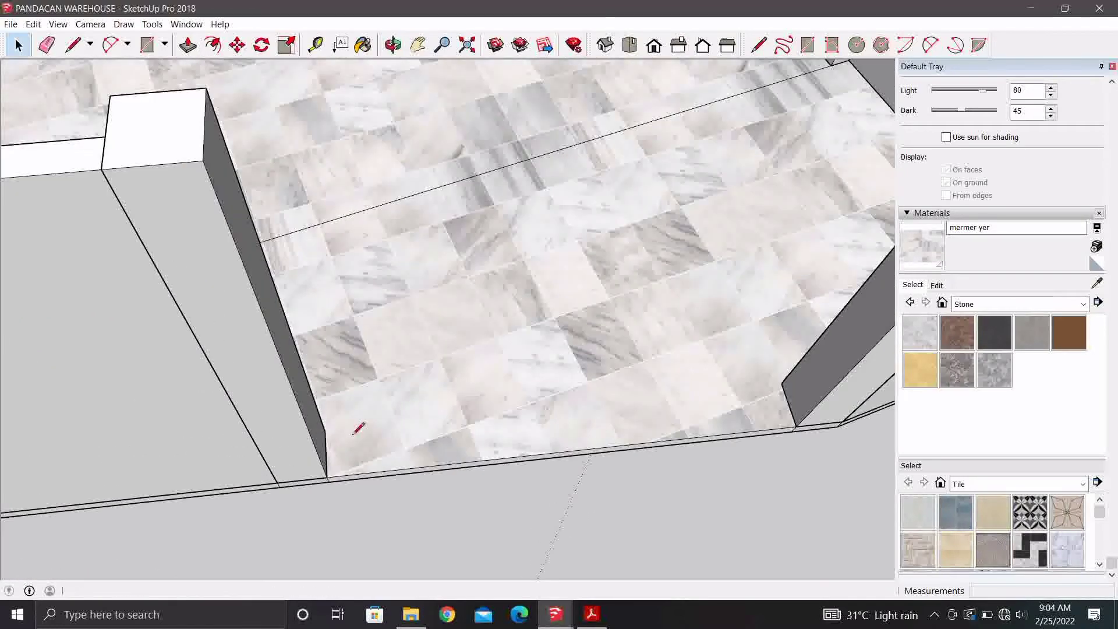
Draw a line along the floor's front edge to split off a thin strip, then select the edge.
{"action": "key", "text": "l"}
{"action": "left_click", "coordinate": [325, 470]}
{"action": "left_click", "coordinate": [794, 428]}
{"action": "key", "text": "space"}
{"action": "left_click", "coordinate": [361, 455]}
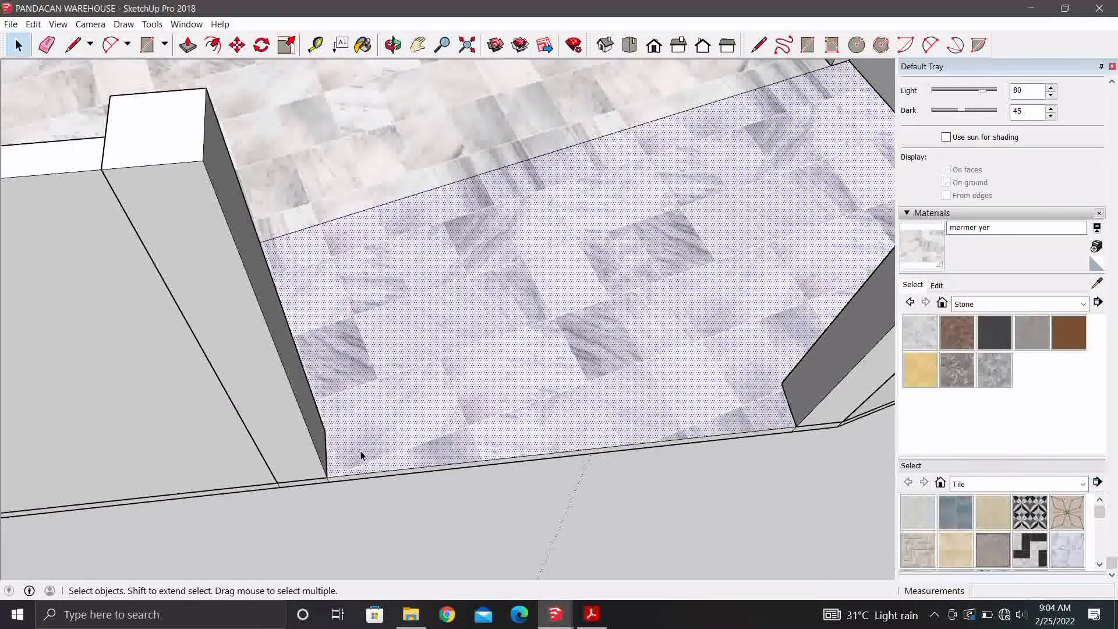
{"action": "scroll", "coordinate": [340, 485], "scroll_direction": "up", "scroll_amount": 2}
{"action": "left_click", "coordinate": [338, 488]}
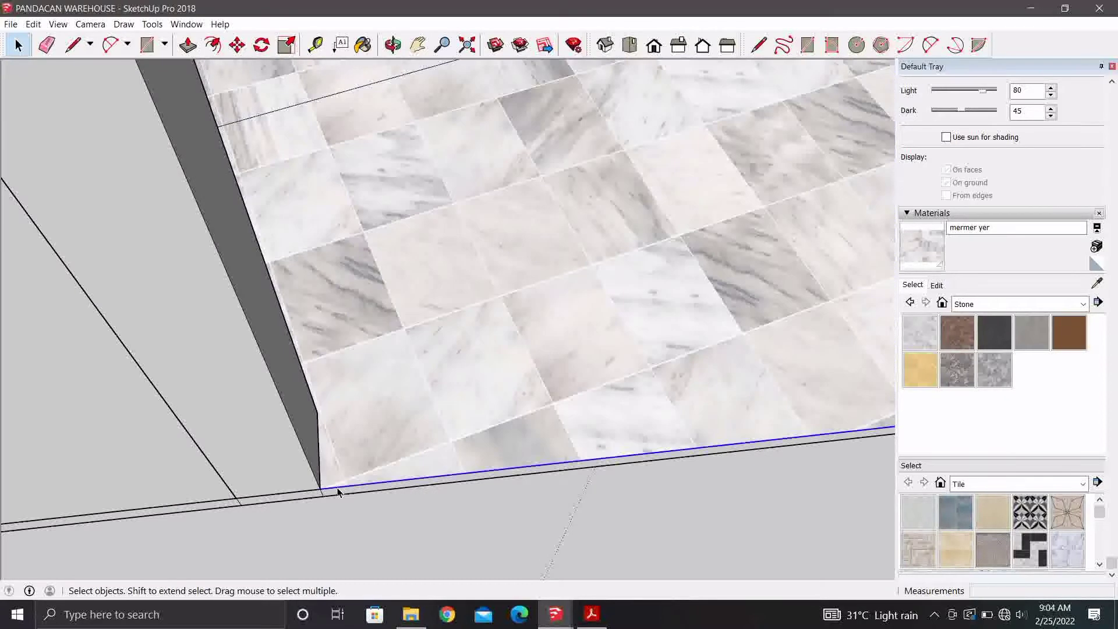
Try copying the front edge with Move and Ctrl, cancel, and reselect the edge.
{"action": "key", "text": "m"}
{"action": "key", "text": "ctrl"}
{"action": "left_click", "coordinate": [322, 489]}
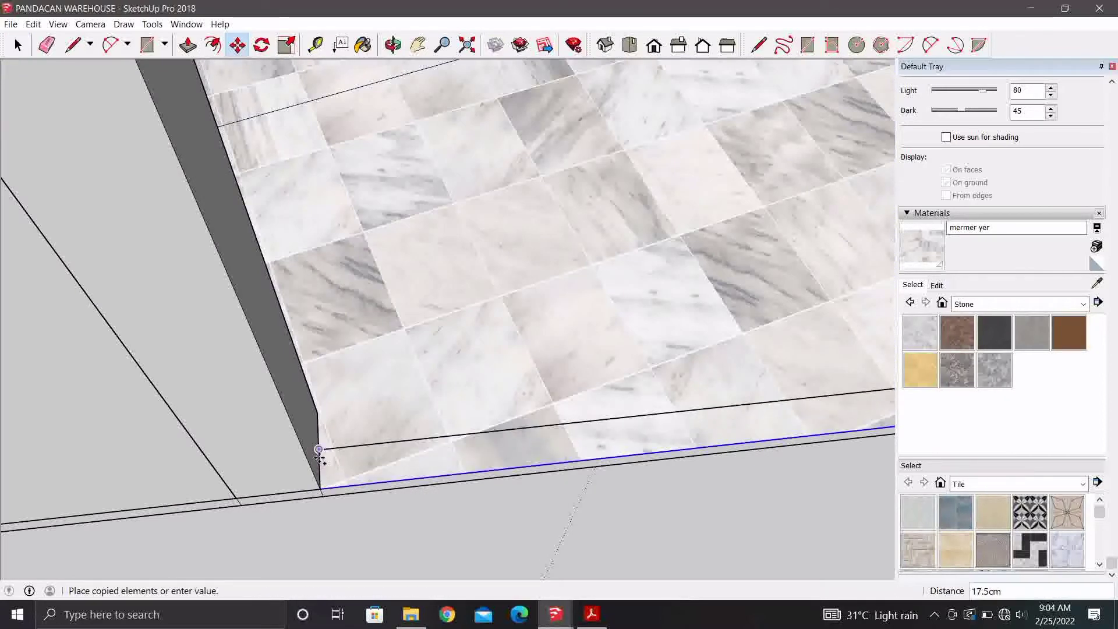
{"action": "scroll", "coordinate": [318, 449], "scroll_direction": "up", "scroll_amount": 2}
{"action": "key", "text": "Escape"}
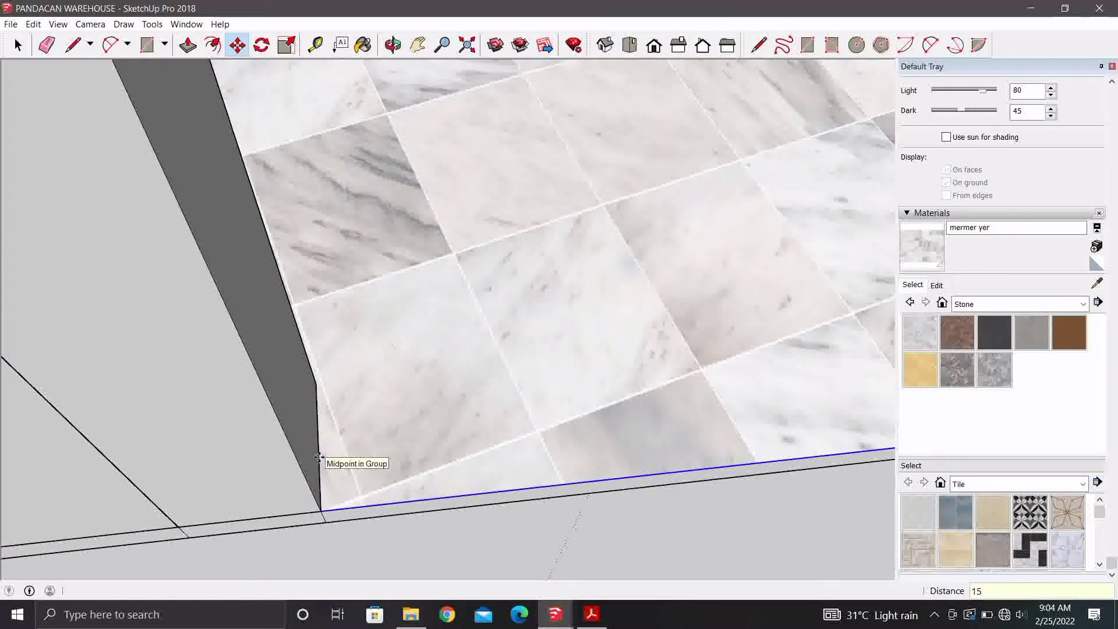
{"action": "key", "text": "space"}
{"action": "scroll", "coordinate": [350, 478], "scroll_direction": "down", "scroll_amount": 2}
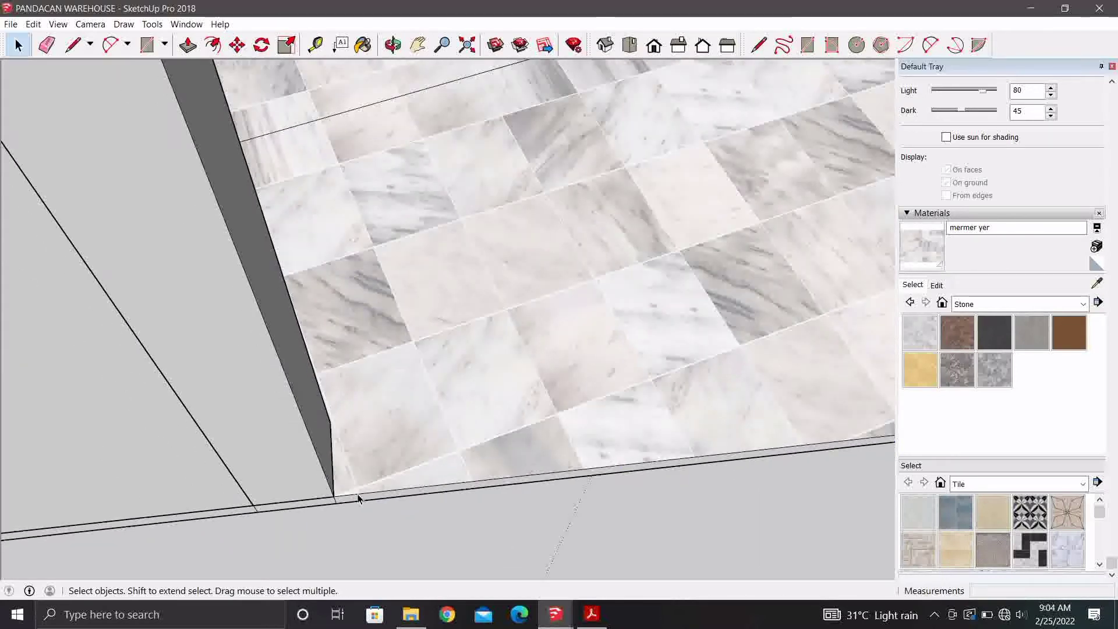
{"action": "left_click", "coordinate": [358, 498]}
{"action": "scroll", "coordinate": [358, 498], "scroll_direction": "up", "scroll_amount": 2}
Attempt another copy of the front edge from the corner, cancel it, and pan across the floor.
{"action": "key", "text": "m"}
{"action": "scroll", "coordinate": [224, 495], "scroll_direction": "up", "scroll_amount": 2}
{"action": "scroll", "coordinate": [280, 450], "scroll_direction": "up", "scroll_amount": 1}
{"action": "left_click", "coordinate": [282, 439], "text": "ctrl"}
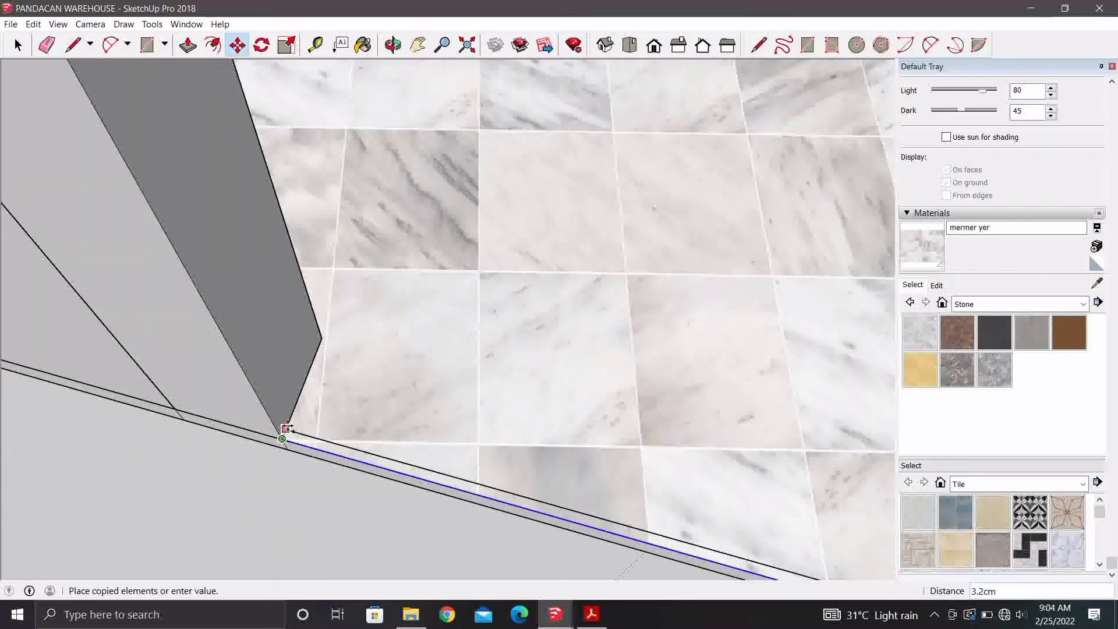
{"action": "key", "text": "space"}
{"action": "scroll", "coordinate": [302, 429], "scroll_direction": "down", "scroll_amount": 2}
{"action": "middle_click_drag", "start_coordinate": [302, 429], "coordinate": [411, 424], "text": "shift"}
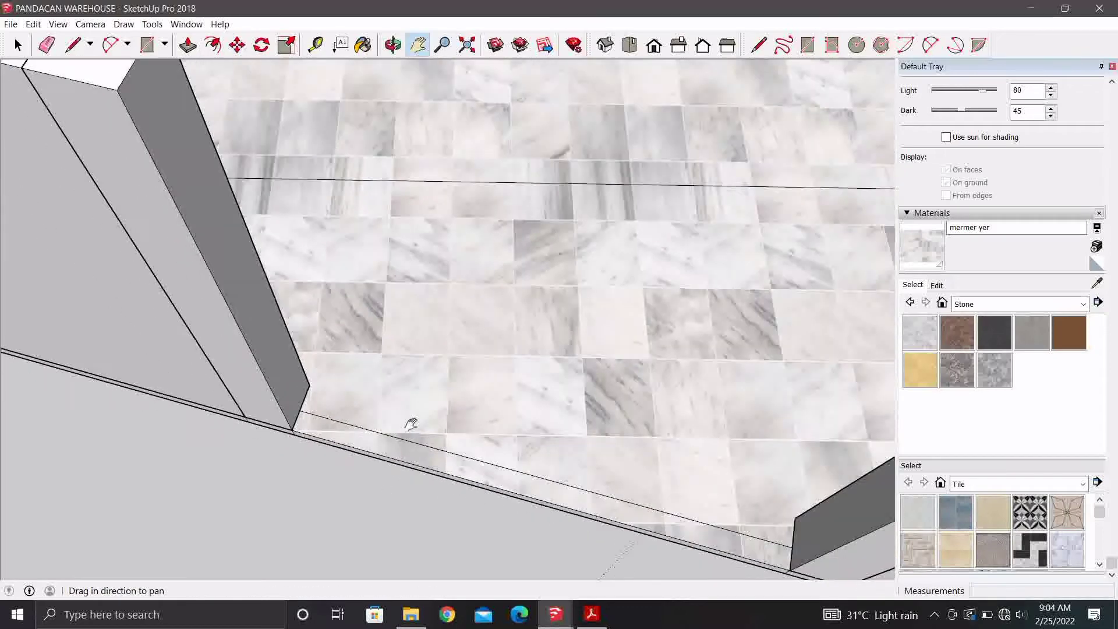
{"action": "scroll", "coordinate": [411, 425], "scroll_direction": "down", "scroll_amount": 2}
{"action": "middle_click_drag", "start_coordinate": [589, 412], "coordinate": [557, 408]}
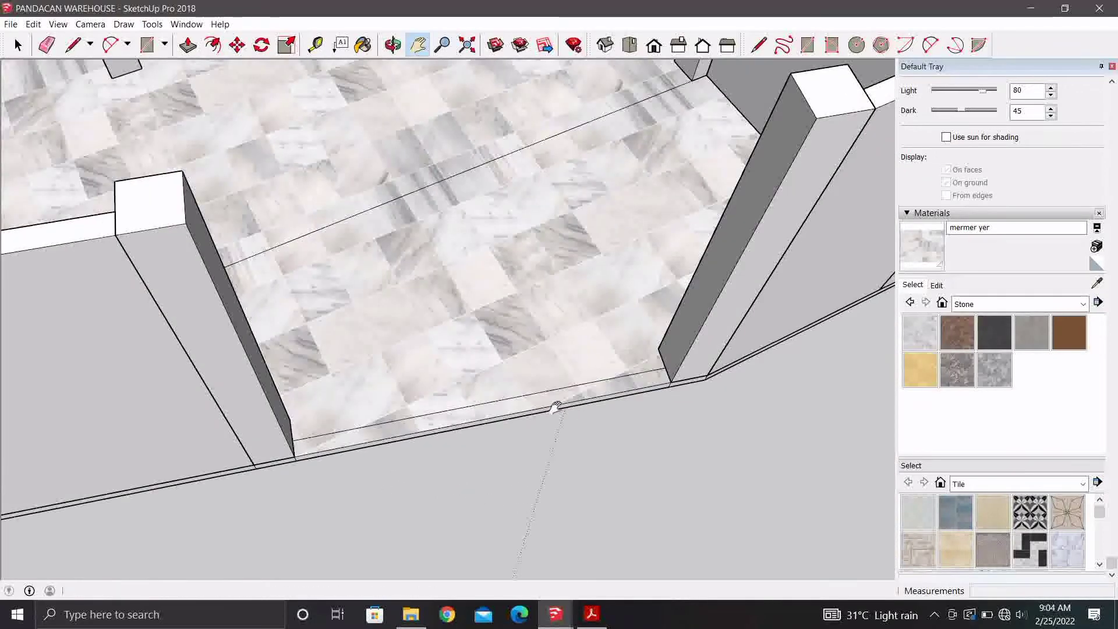
Paint the thin front strip with plain white Color M00 from the Colors library.
{"action": "left_click", "coordinate": [1084, 305]}
{"action": "left_click", "coordinate": [1004, 358]}
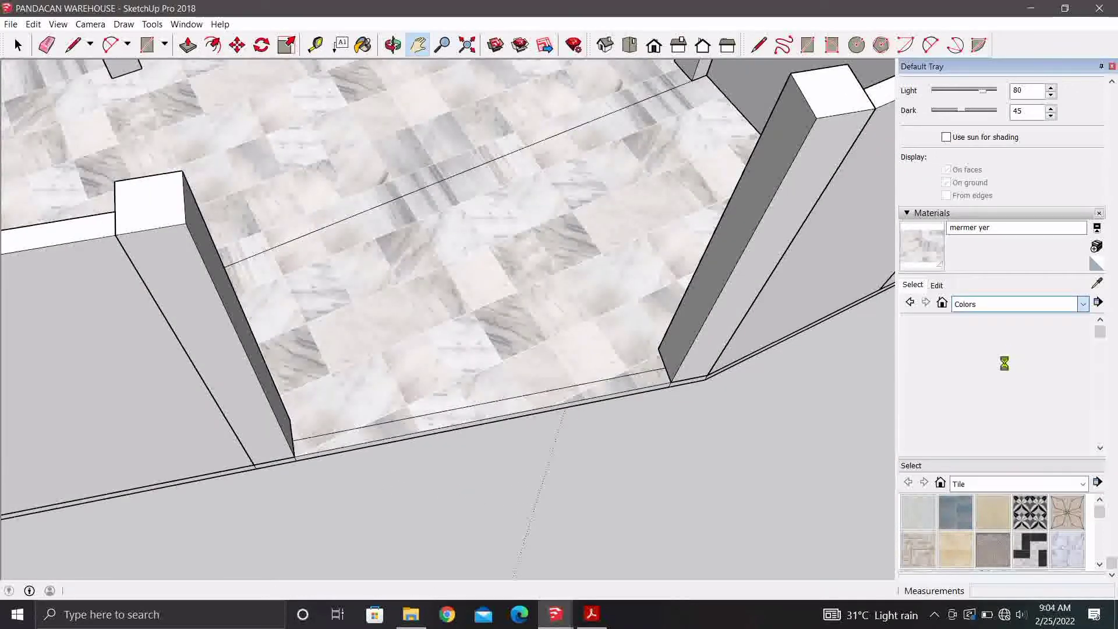
{"action": "scroll", "coordinate": [979, 387], "scroll_direction": "down", "scroll_amount": 5}
{"action": "scroll", "coordinate": [979, 386], "scroll_direction": "down", "scroll_amount": 3}
{"action": "left_click", "coordinate": [957, 399]}
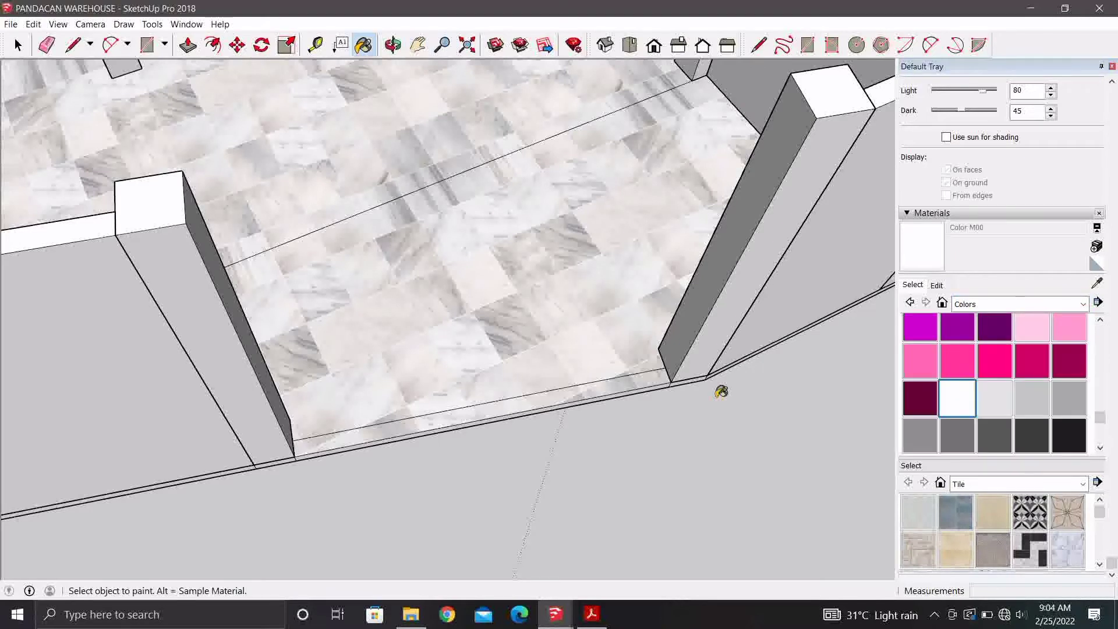
{"action": "scroll", "coordinate": [497, 402], "scroll_direction": "up", "scroll_amount": 2}
{"action": "left_click", "coordinate": [497, 414]}
{"action": "key", "text": "space"}
Begin a Move copy of the white strip from its corner.
{"action": "key", "text": "m"}
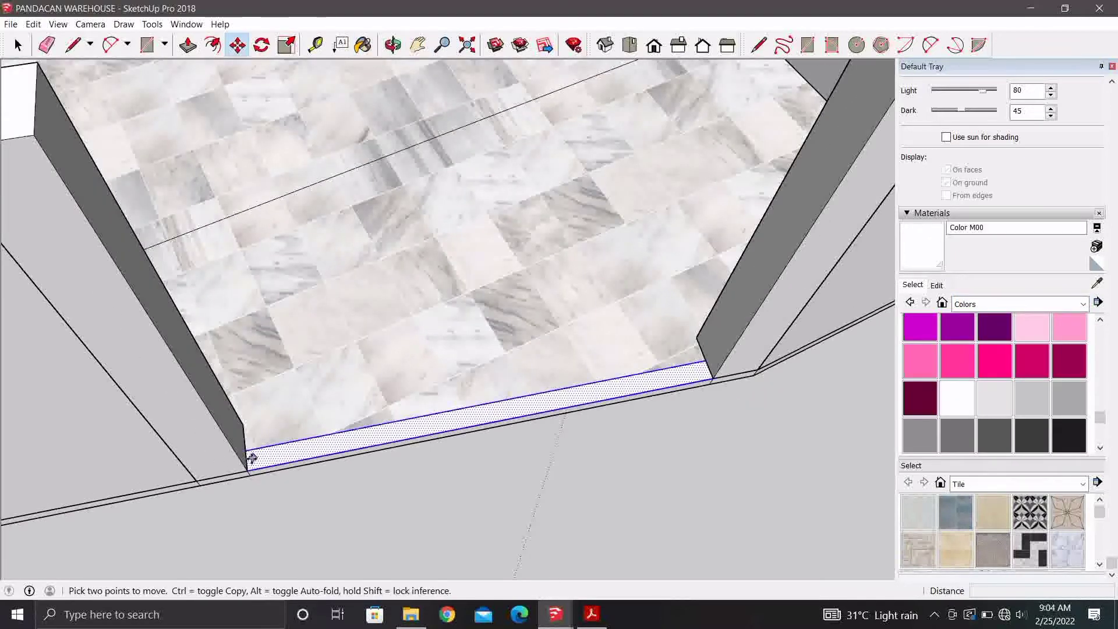
{"action": "left_click", "coordinate": [247, 470]}
{"action": "key", "text": "ctrl"}
{"action": "scroll", "coordinate": [256, 504], "scroll_direction": "down", "scroll_amount": 2}
Place the strip copy below the wall and push/pull it up 340 cm.
{"action": "scroll", "coordinate": [279, 466], "scroll_direction": "down", "scroll_amount": 3}
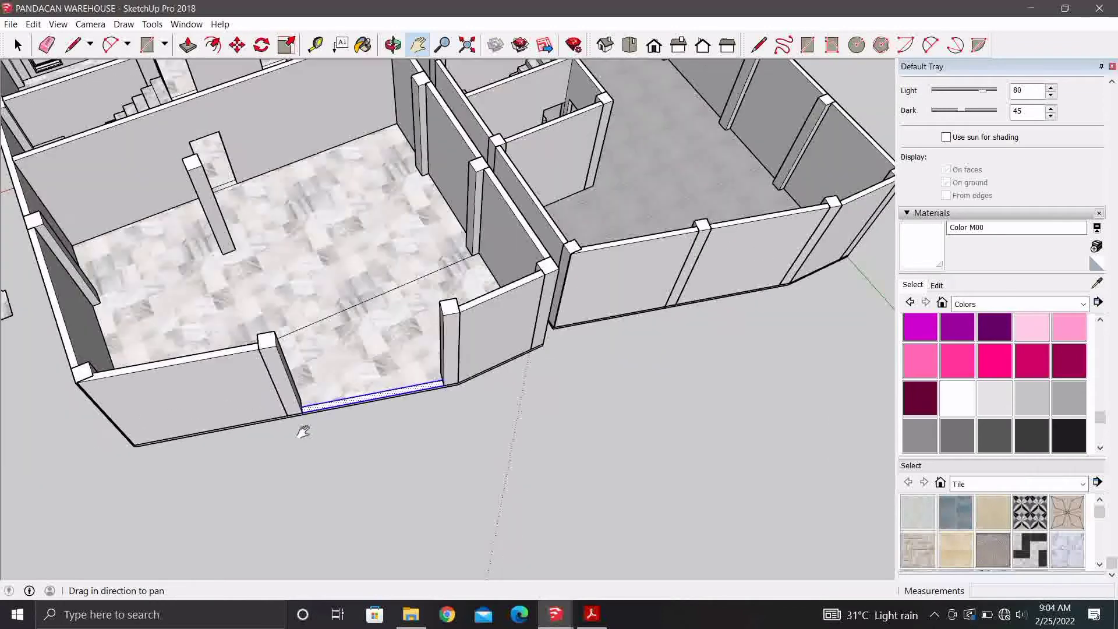
{"action": "middle_click_drag", "start_coordinate": [300, 430], "coordinate": [297, 450], "text": "shift"}
{"action": "left_click", "coordinate": [298, 461]}
{"action": "scroll", "coordinate": [378, 463], "scroll_direction": "up", "scroll_amount": 4}
{"action": "key", "text": "p"}
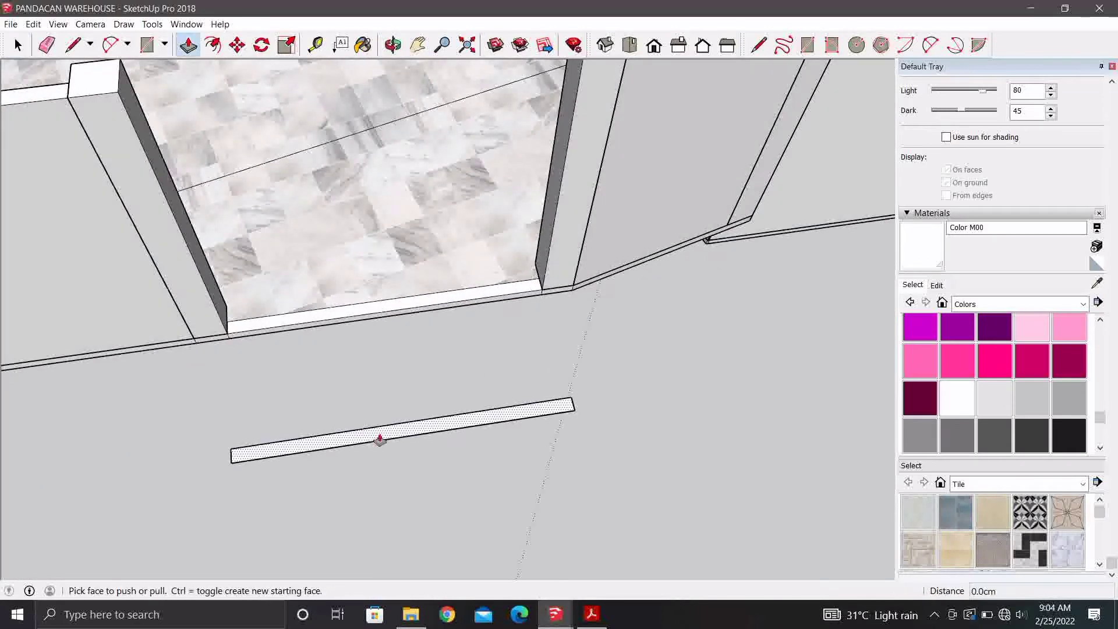
{"action": "left_click_drag", "start_coordinate": [380, 438], "coordinate": [372, 350]}
{"action": "type", "text": "340"}
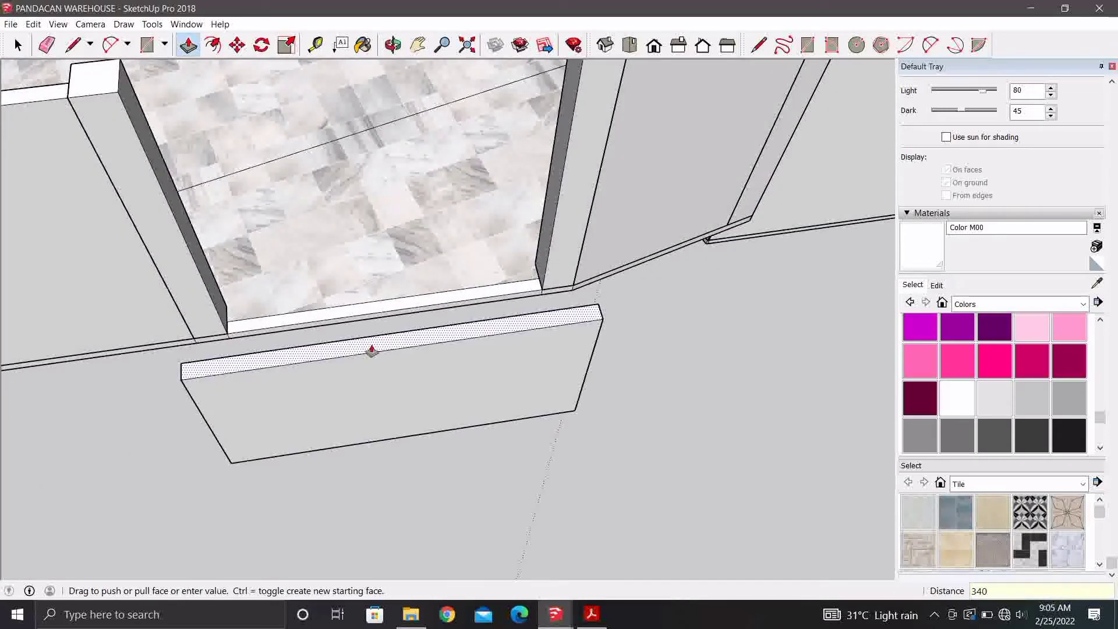
{"action": "key", "text": "Return"}
{"action": "key", "text": "space"}
{"action": "scroll", "coordinate": [372, 349], "scroll_direction": "down", "scroll_amount": 3}
Check the post and new panel heights with the Tape Measure.
{"action": "mouse_move", "coordinate": [372, 349]}
{"action": "middle_mouse_down"}
{"action": "mouse_move", "coordinate": [325, 337]}
{"action": "mouse_move", "coordinate": [445, 237]}
{"action": "middle_mouse_up"}
{"action": "scroll", "coordinate": [341, 236], "scroll_direction": "up", "scroll_amount": 3}
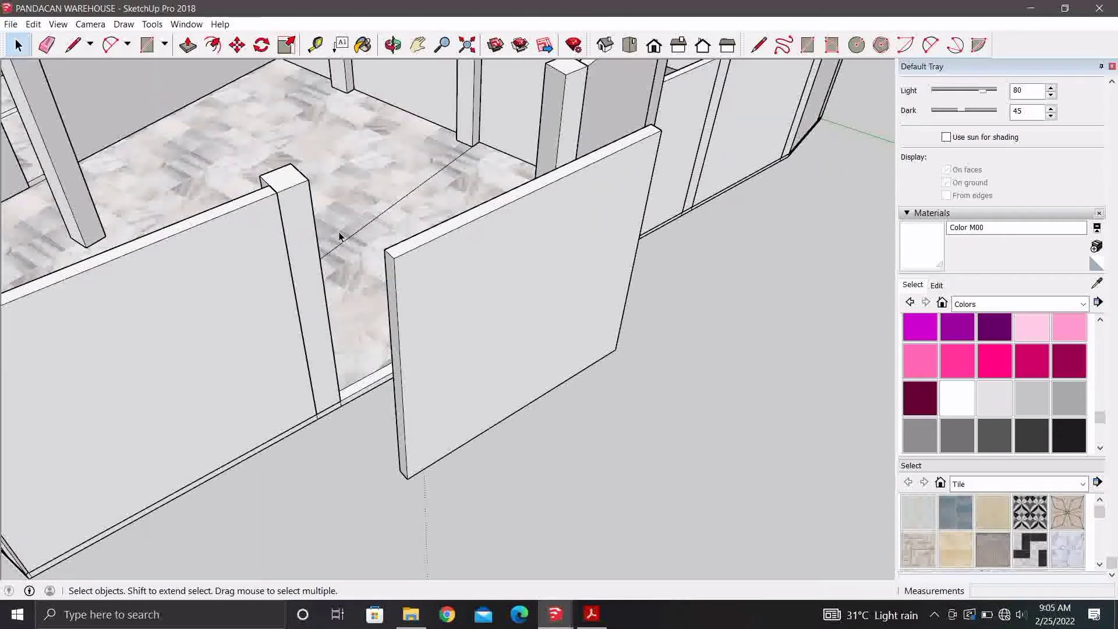
{"action": "scroll", "coordinate": [339, 236], "scroll_direction": "up", "scroll_amount": 2}
{"action": "key", "text": "t"}
{"action": "left_click", "coordinate": [249, 174]}
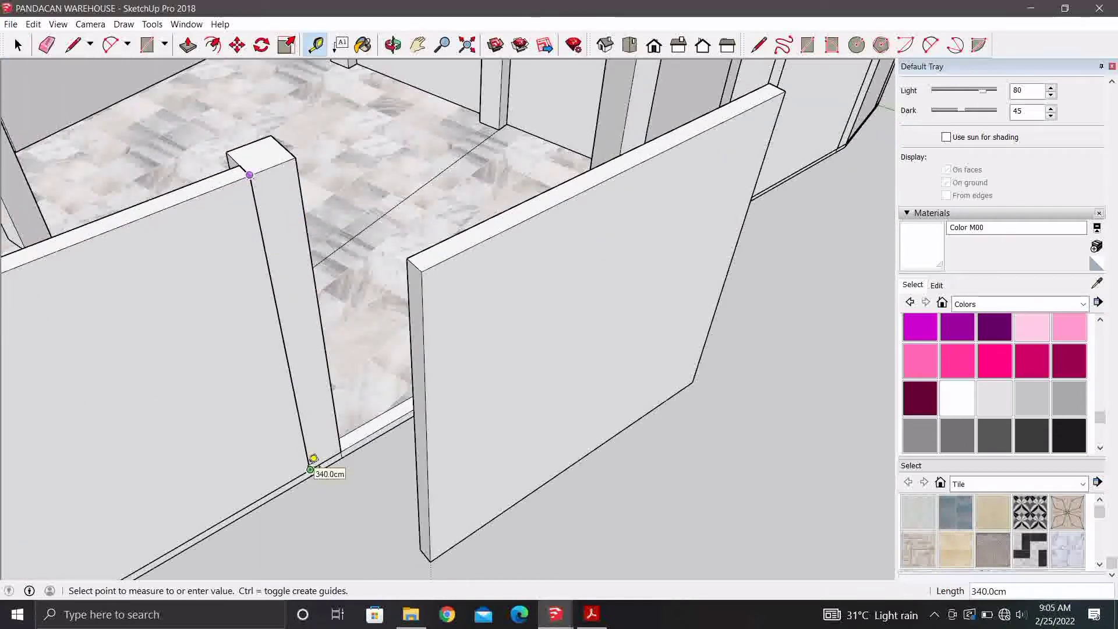
{"action": "key", "text": "space"}
{"action": "scroll", "coordinate": [499, 357], "scroll_direction": "down", "scroll_amount": 3}
{"action": "scroll", "coordinate": [445, 349], "scroll_direction": "up", "scroll_amount": 3}
{"action": "key", "text": "t"}
{"action": "left_click", "coordinate": [437, 284]}
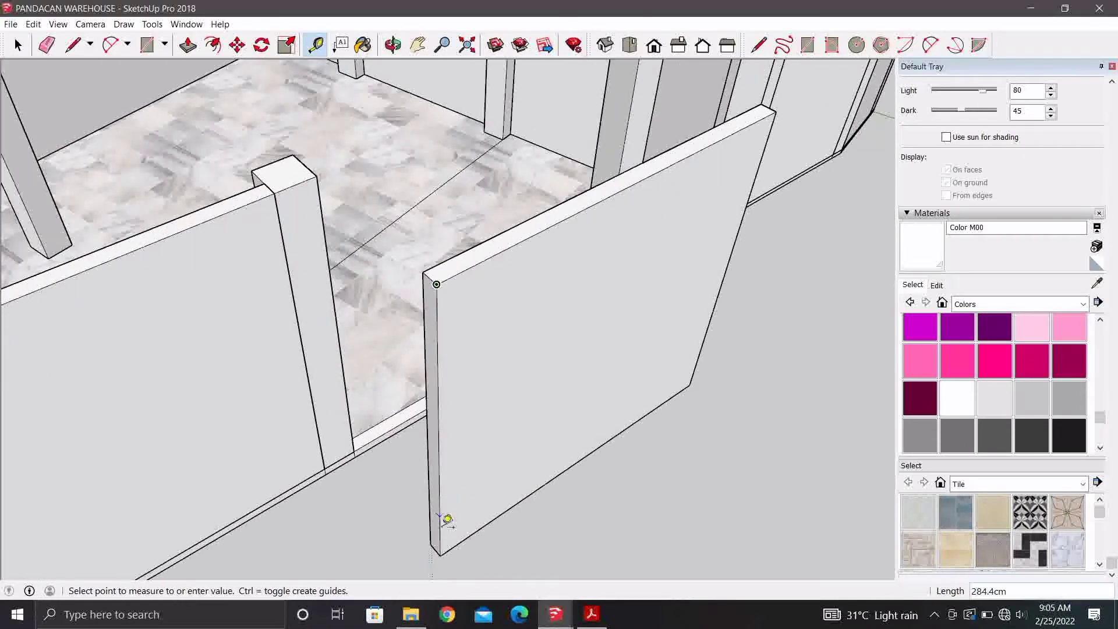
{"action": "key", "text": "space"}
{"action": "scroll", "coordinate": [482, 425], "scroll_direction": "down", "scroll_amount": 2}
Select the new wall panel and move it by its bottom corner.
{"action": "middle_click_drag", "start_coordinate": [482, 424], "coordinate": [457, 367]}
{"action": "left_click", "coordinate": [456, 367]}
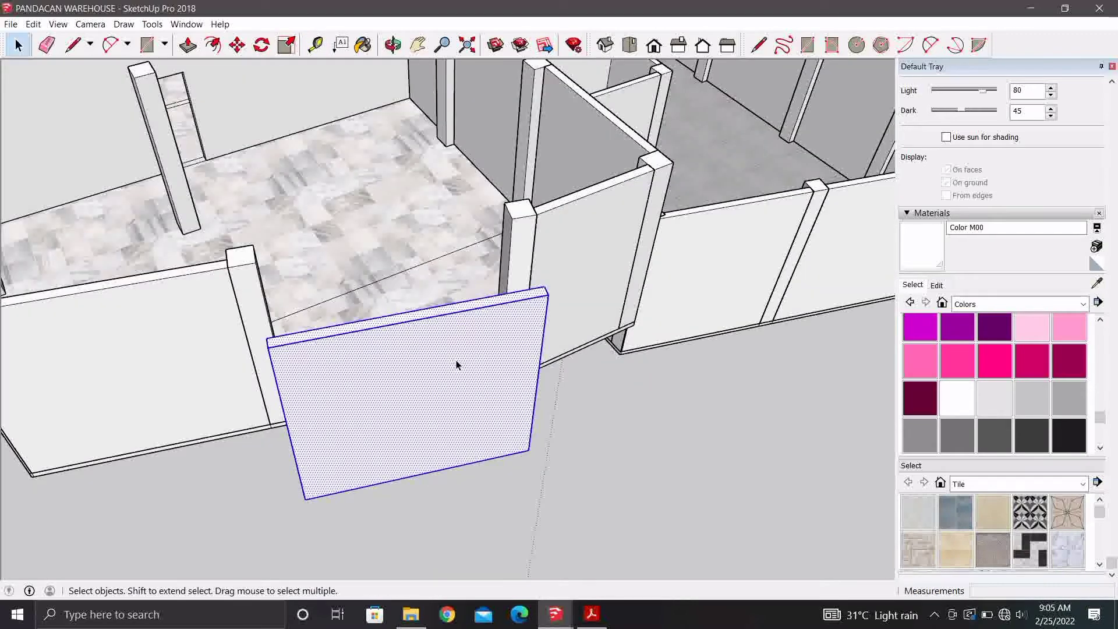
{"action": "right_click", "coordinate": [457, 361]}
{"action": "key", "text": "Escape"}
{"action": "scroll", "coordinate": [355, 514], "scroll_direction": "up", "scroll_amount": 5}
{"action": "mouse_move", "coordinate": [355, 514]}
{"action": "middle_mouse_down"}
{"action": "mouse_move", "coordinate": [369, 467]}
{"action": "mouse_move", "coordinate": [512, 431]}
{"action": "middle_mouse_up"}
{"action": "key", "text": "space"}
{"action": "key", "text": "m"}
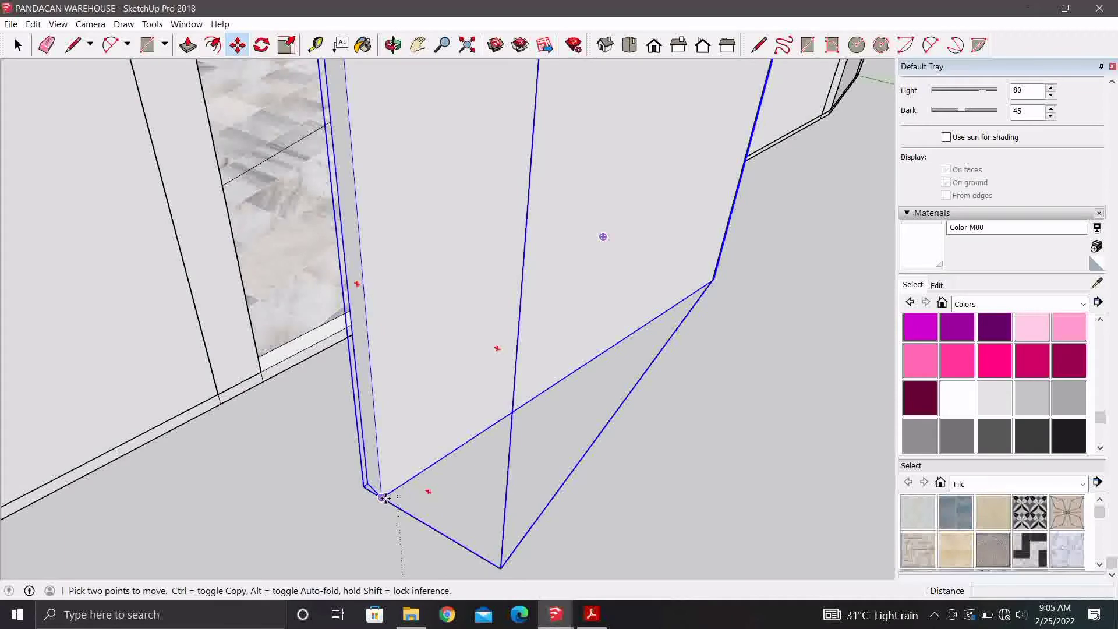
{"action": "middle_click_drag", "start_coordinate": [396, 495], "coordinate": [270, 368]}
{"action": "scroll", "coordinate": [270, 368], "scroll_direction": "down", "scroll_amount": 3}
{"action": "key", "text": "space"}
{"action": "scroll", "coordinate": [315, 365], "scroll_direction": "down", "scroll_amount": 8}
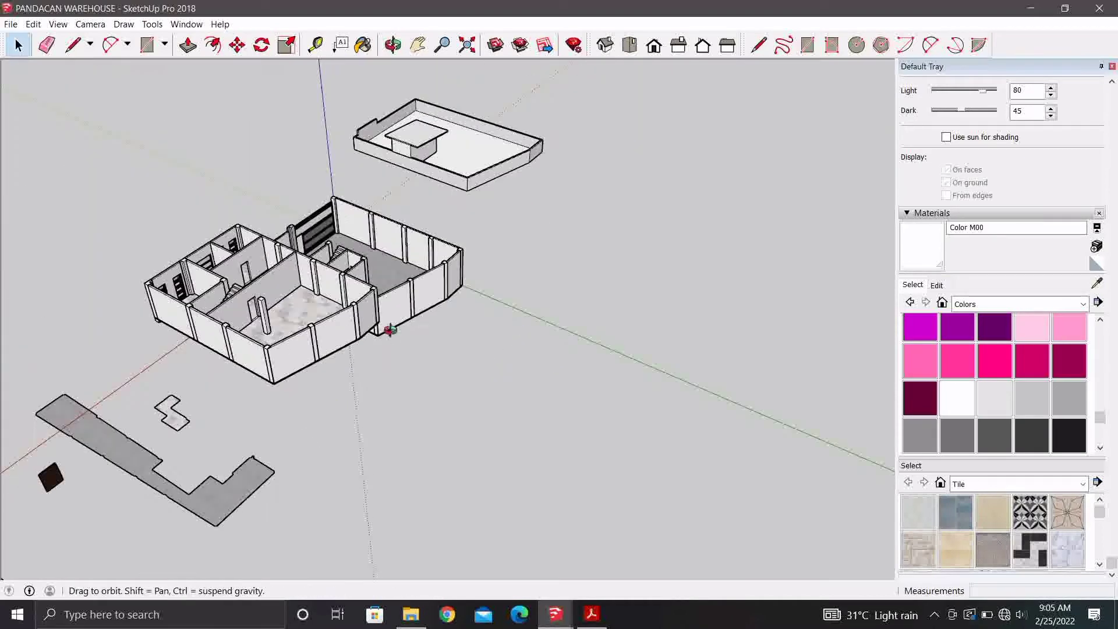
{"action": "middle_click_drag", "start_coordinate": [361, 355], "coordinate": [396, 348], "text": "shift"}
{"action": "scroll", "coordinate": [396, 349], "scroll_direction": "up", "scroll_amount": 3}
{"action": "scroll", "coordinate": [420, 299], "scroll_direction": "up", "scroll_amount": 3}
{"action": "scroll", "coordinate": [225, 285], "scroll_direction": "up", "scroll_amount": 4}
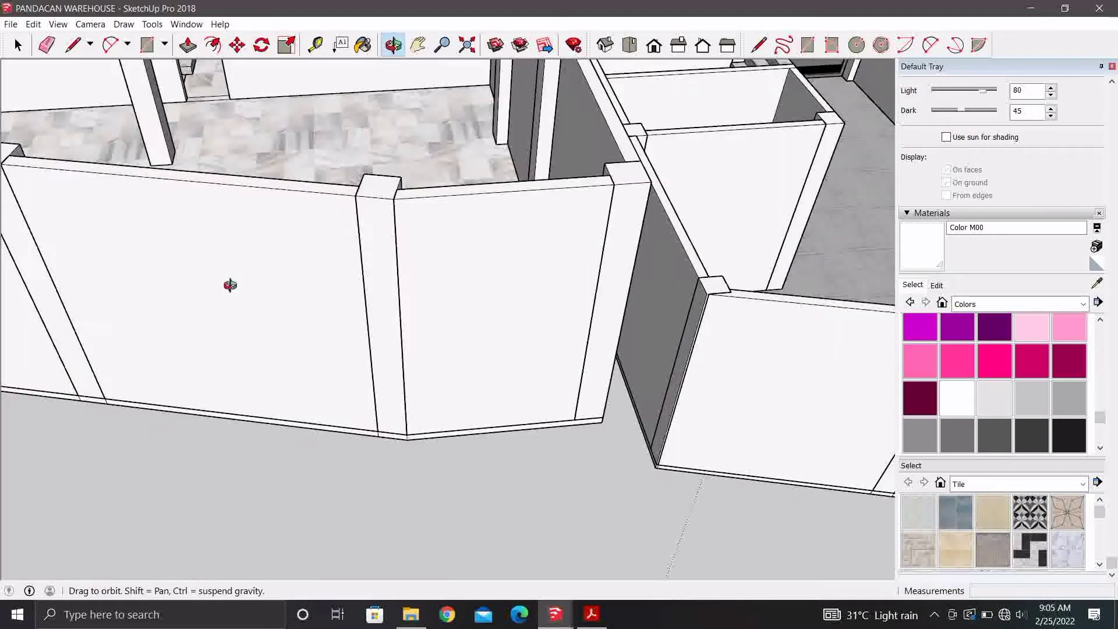
{"action": "middle_click_drag", "start_coordinate": [225, 285], "coordinate": [257, 281]}
{"action": "scroll", "coordinate": [257, 281], "scroll_direction": "down", "scroll_amount": 3}
{"action": "scroll", "coordinate": [250, 408], "scroll_direction": "down", "scroll_amount": 4}
{"action": "mouse_move", "coordinate": [250, 407]}
{"action": "middle_mouse_down"}
{"action": "mouse_move", "coordinate": [337, 305]}
{"action": "mouse_move", "coordinate": [417, 269]}
{"action": "mouse_move", "coordinate": [399, 291]}
{"action": "middle_mouse_up"}
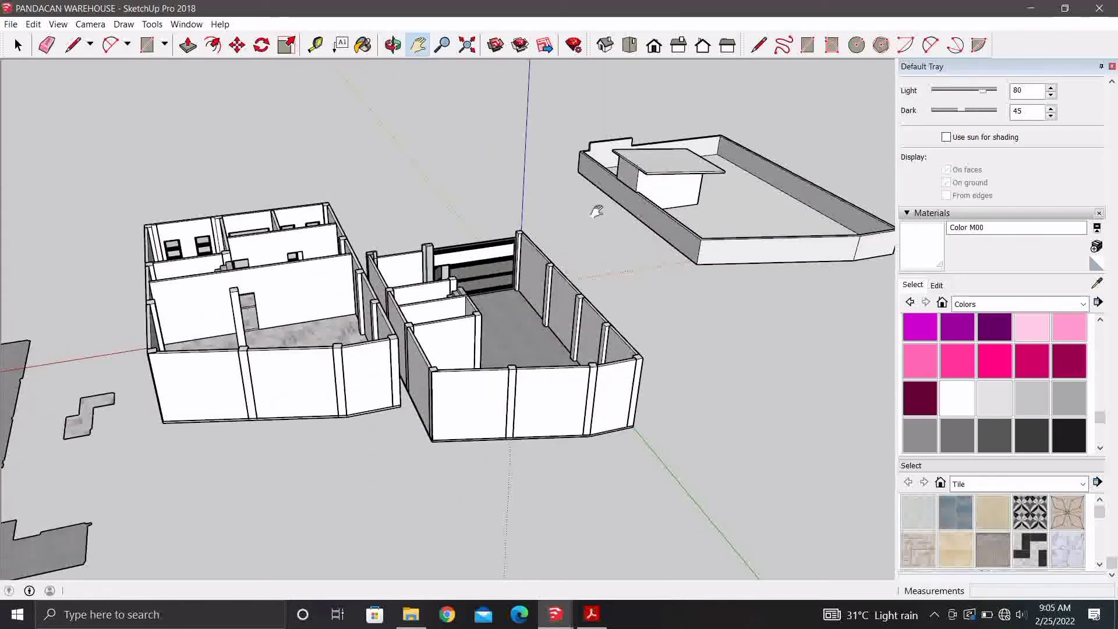
{"action": "scroll", "coordinate": [596, 212], "scroll_direction": "up", "scroll_amount": 3}
{"action": "scroll", "coordinate": [512, 282], "scroll_direction": "up", "scroll_amount": 2}
{"action": "key", "text": "space"}
{"action": "left_click", "coordinate": [544, 316]}
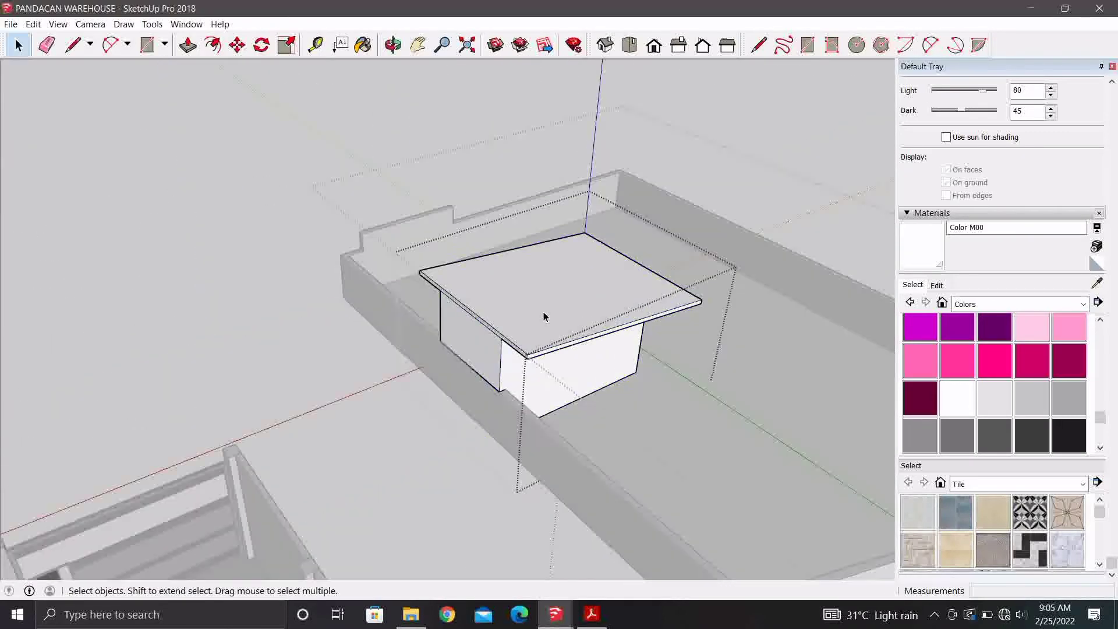
{"action": "scroll", "coordinate": [520, 327], "scroll_direction": "up", "scroll_amount": 1}
{"action": "scroll", "coordinate": [1009, 400], "scroll_direction": "down", "scroll_amount": 3}
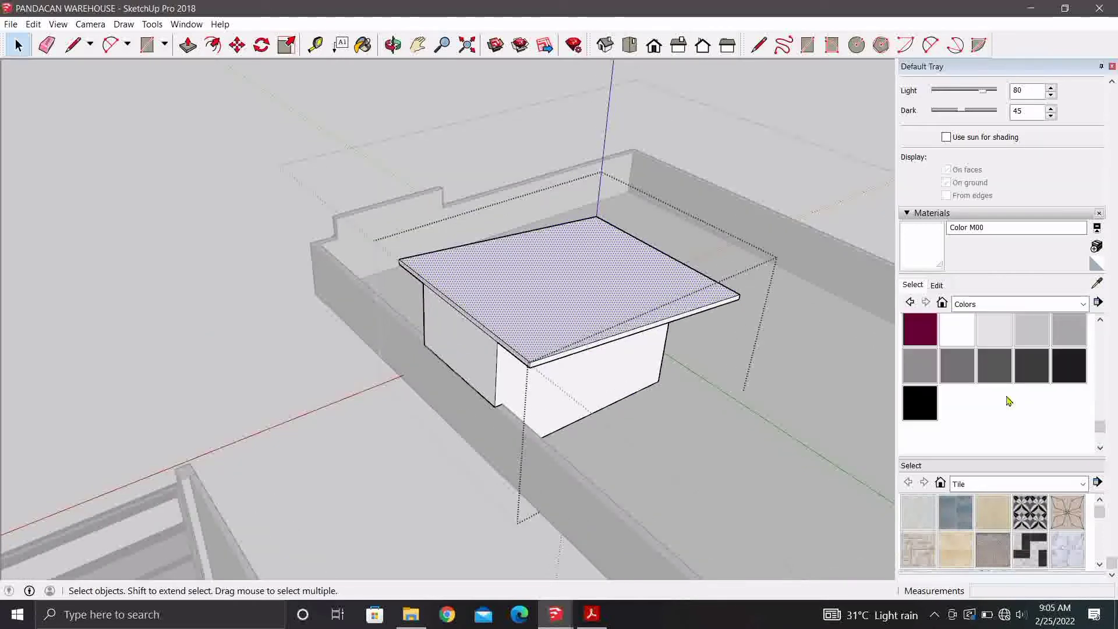
{"action": "scroll", "coordinate": [1010, 401], "scroll_direction": "up", "scroll_amount": 3}
{"action": "scroll", "coordinate": [1009, 400], "scroll_direction": "up", "scroll_amount": 3}
{"action": "scroll", "coordinate": [1010, 401], "scroll_direction": "up", "scroll_amount": 2}
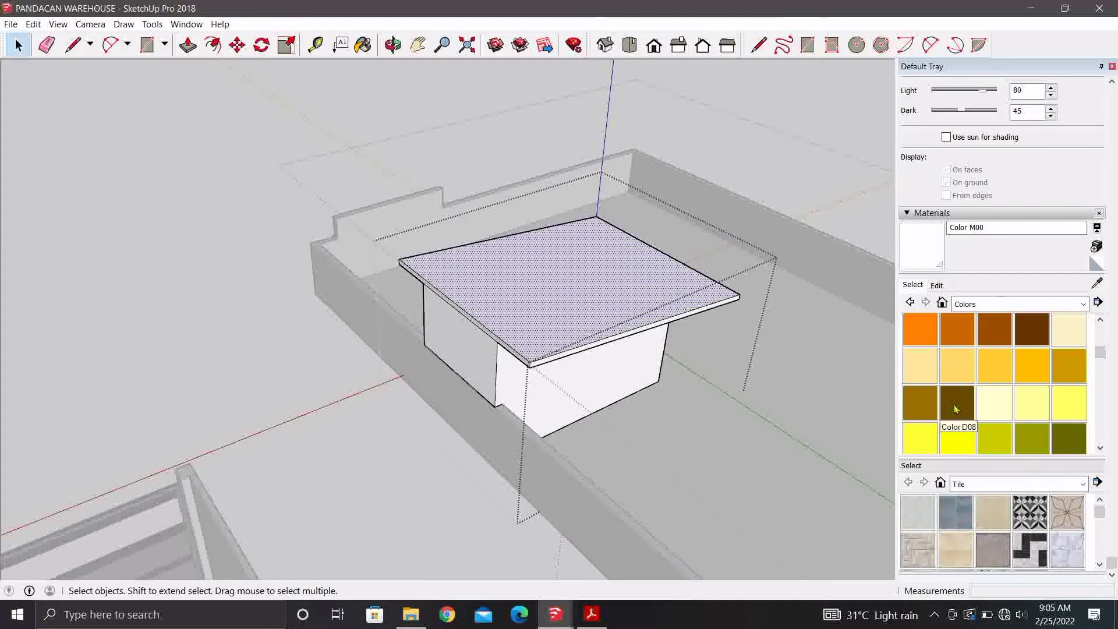
{"action": "scroll", "coordinate": [956, 409], "scroll_direction": "up", "scroll_amount": 1}
{"action": "scroll", "coordinate": [956, 410], "scroll_direction": "down", "scroll_amount": 1}
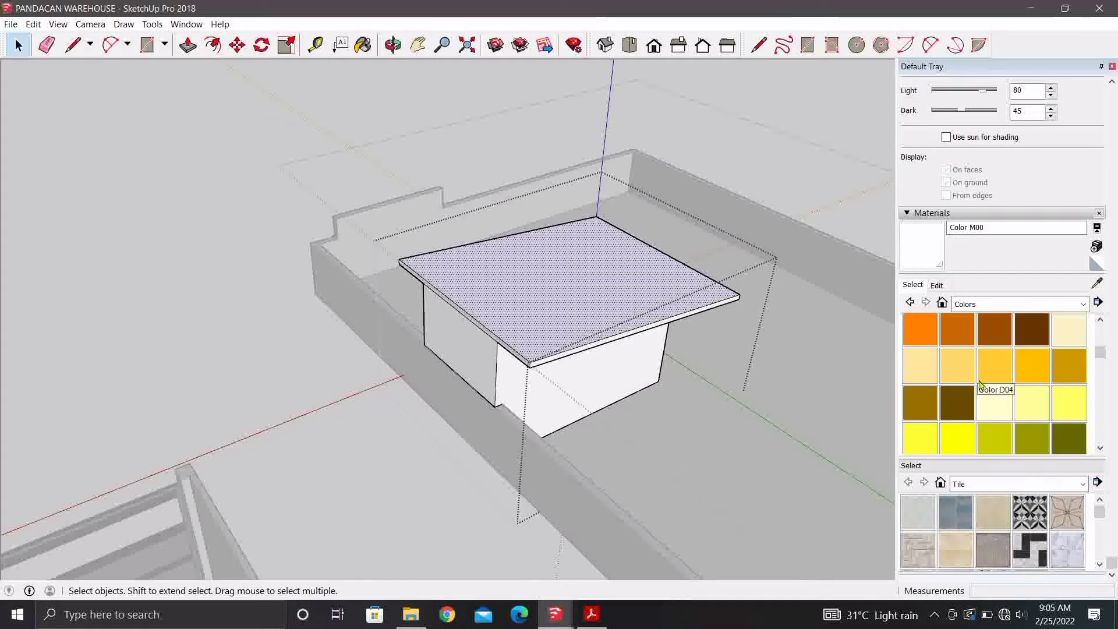
{"action": "left_click", "coordinate": [1083, 305]}
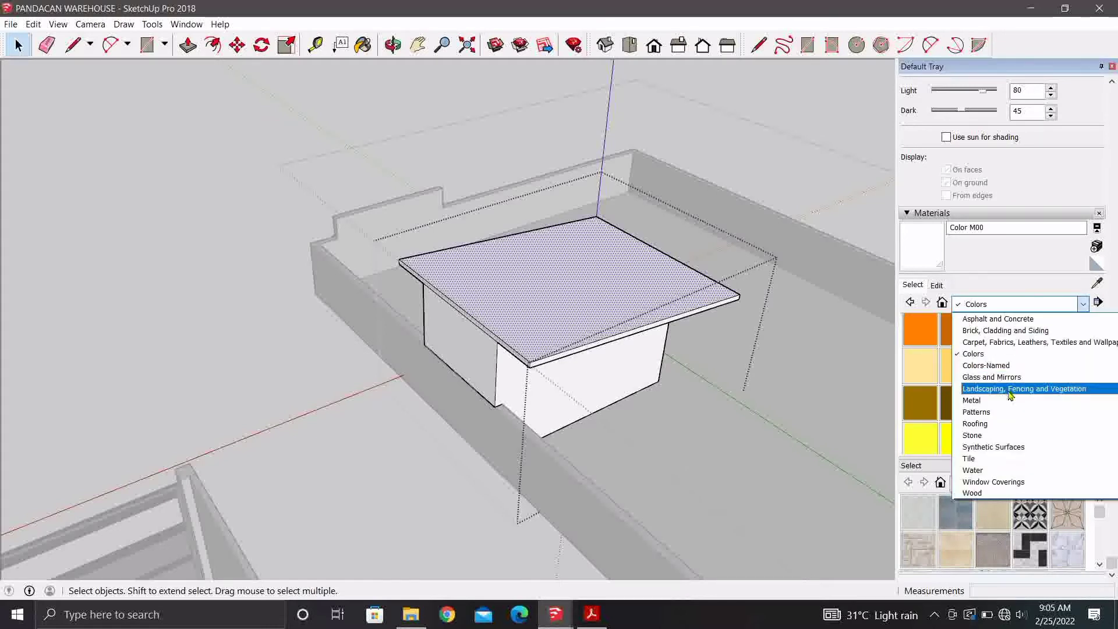
{"action": "left_click", "coordinate": [989, 391]}
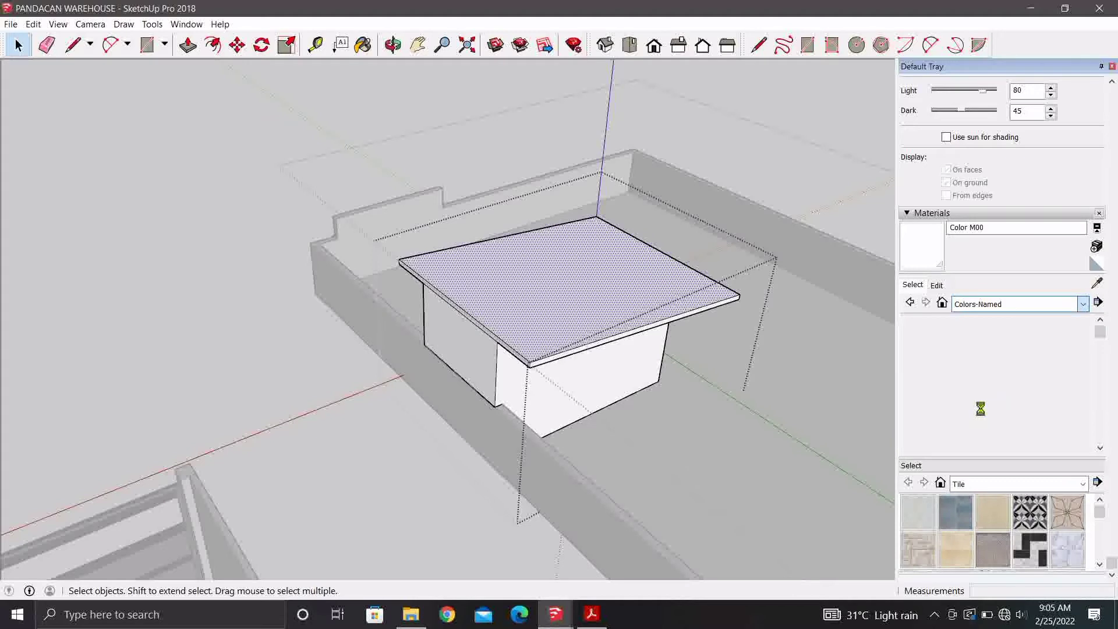
{"action": "scroll", "coordinate": [979, 407], "scroll_direction": "down", "scroll_amount": 3}
{"action": "scroll", "coordinate": [976, 406], "scroll_direction": "down", "scroll_amount": 3}
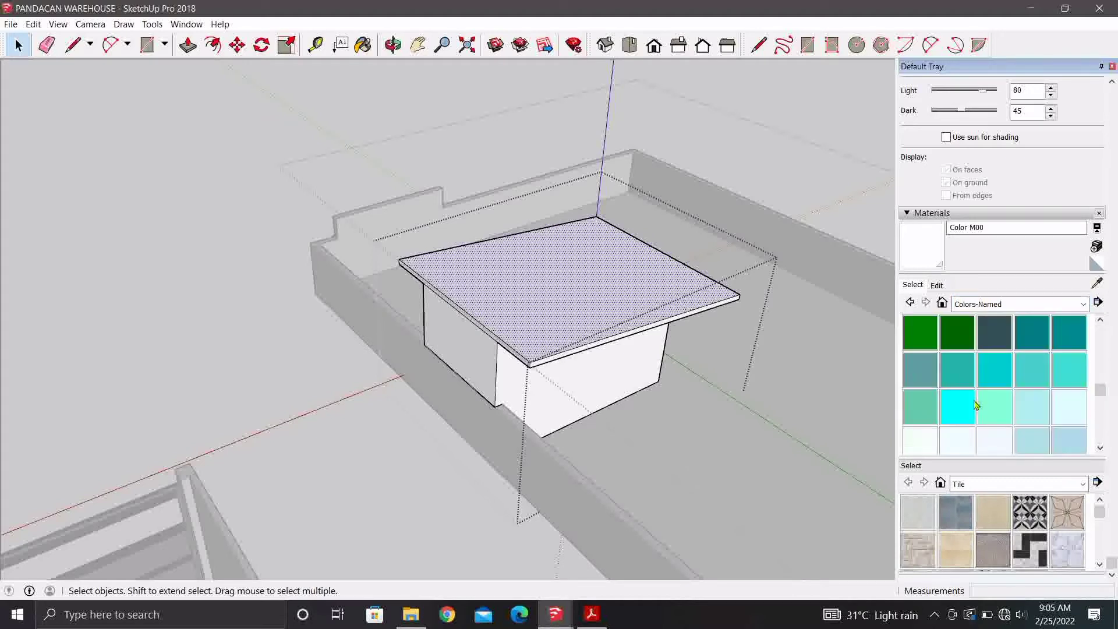
{"action": "left_click", "coordinate": [1084, 304]}
Paint the stair box's roof slab top with brown Color C07.
{"action": "left_click", "coordinate": [1007, 357]}
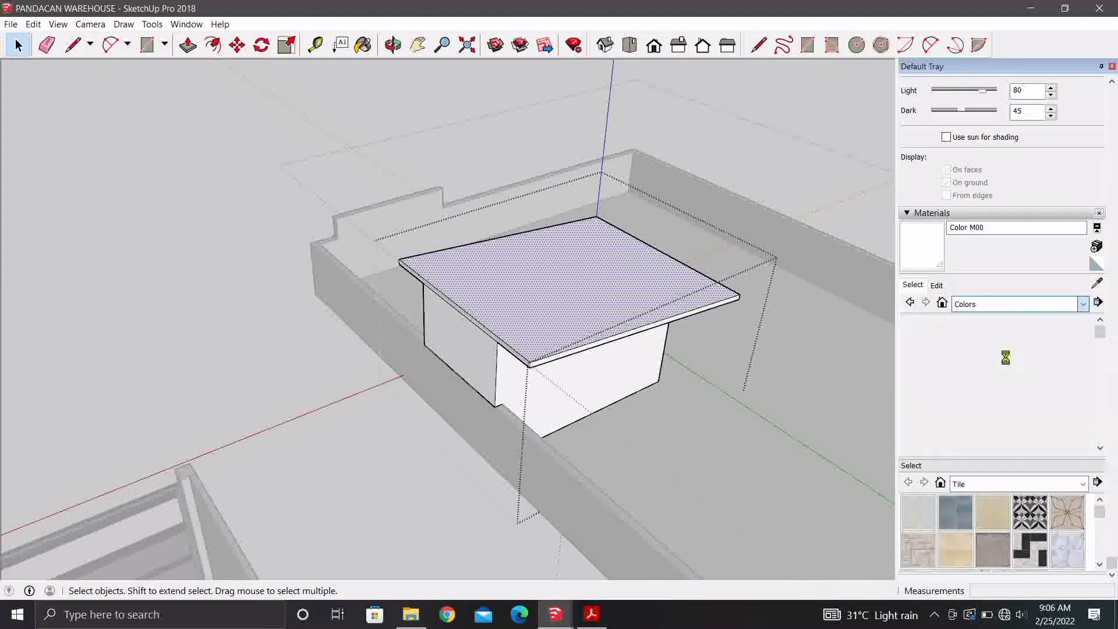
{"action": "scroll", "coordinate": [1002, 368], "scroll_direction": "down", "scroll_amount": 3}
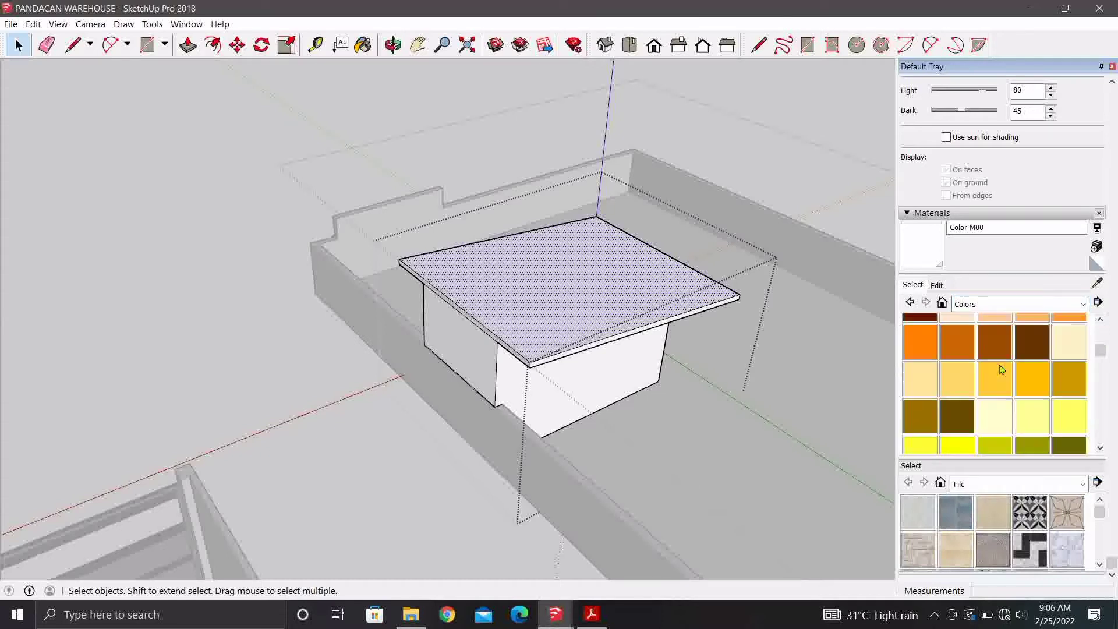
{"action": "left_click", "coordinate": [968, 349]}
{"action": "scroll", "coordinate": [532, 317], "scroll_direction": "up", "scroll_amount": 3}
{"action": "scroll", "coordinate": [532, 317], "scroll_direction": "up", "scroll_amount": 2}
{"action": "left_click", "coordinate": [532, 318]}
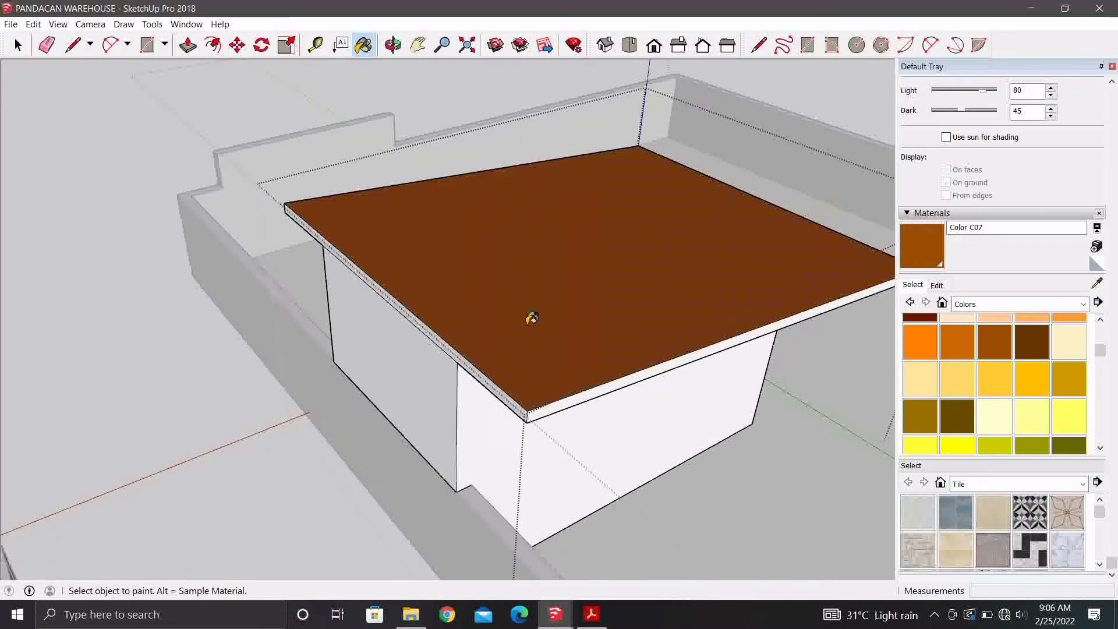
{"action": "key", "text": "space"}
{"action": "scroll", "coordinate": [532, 318], "scroll_direction": "down", "scroll_amount": 3}
{"action": "scroll", "coordinate": [520, 246], "scroll_direction": "down", "scroll_amount": 2}
Paint the slab's front edge and a side wall of the box brown too.
{"action": "mouse_move", "coordinate": [345, 147]}
{"action": "middle_mouse_down"}
{"action": "mouse_move", "coordinate": [113, 187]}
{"action": "mouse_move", "coordinate": [467, 242]}
{"action": "middle_mouse_up"}
{"action": "scroll", "coordinate": [926, 258], "scroll_direction": "up", "scroll_amount": 3}
{"action": "scroll", "coordinate": [648, 332], "scroll_direction": "up", "scroll_amount": 3}
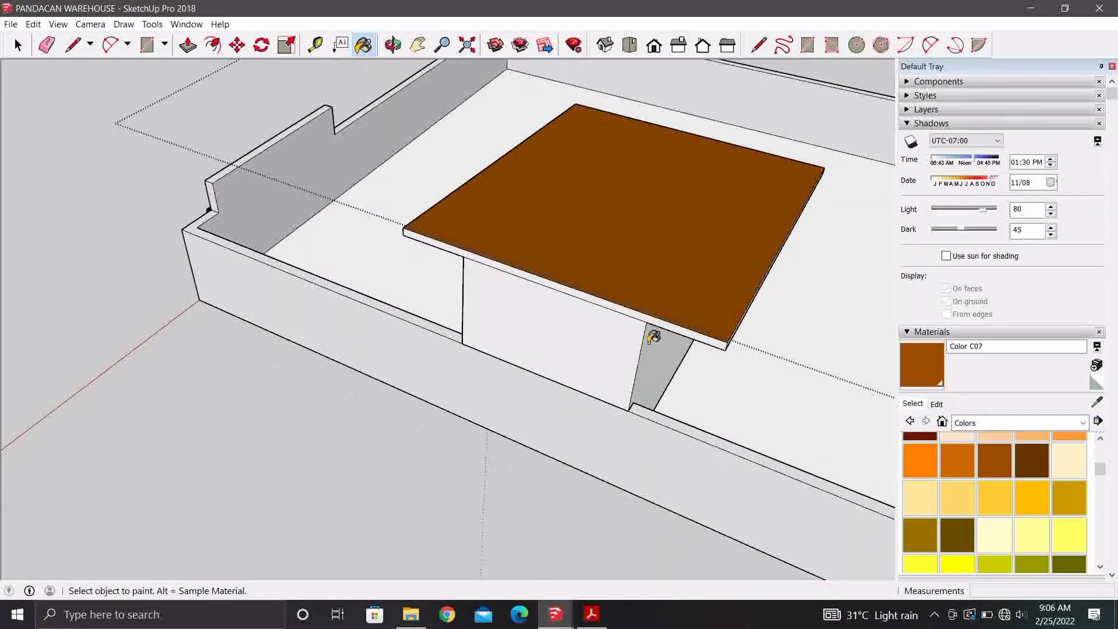
{"action": "scroll", "coordinate": [642, 299], "scroll_direction": "up", "scroll_amount": 2}
{"action": "middle_click_drag", "start_coordinate": [642, 300], "coordinate": [457, 190]}
{"action": "scroll", "coordinate": [498, 153], "scroll_direction": "up", "scroll_amount": 2}
{"action": "left_click", "coordinate": [506, 152]}
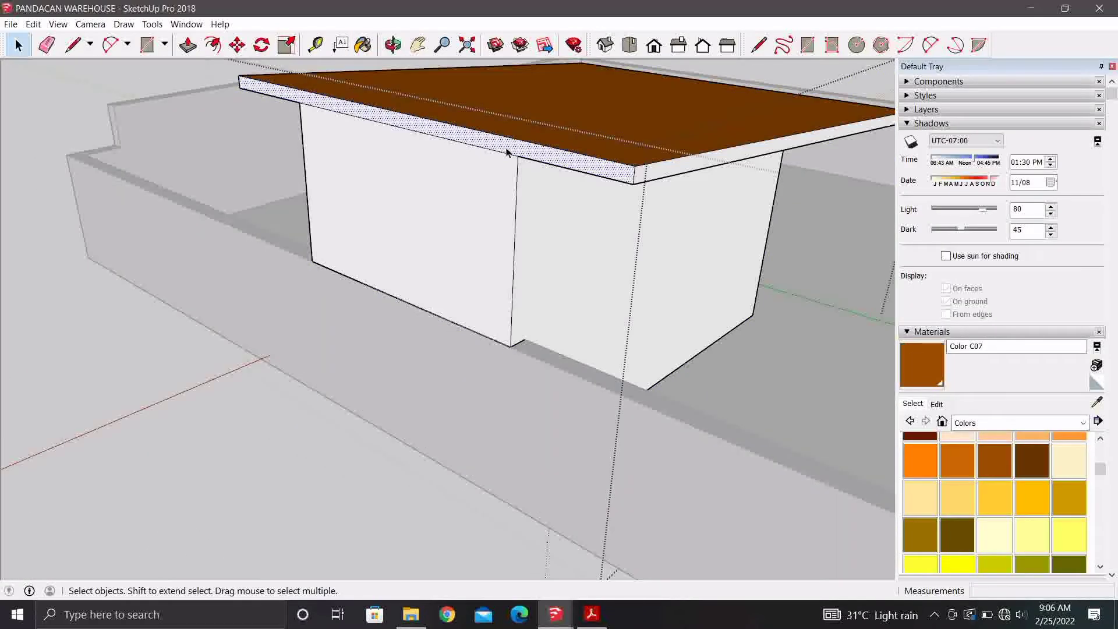
{"action": "left_click", "coordinate": [483, 187]}
{"action": "mouse_move", "coordinate": [483, 186]}
{"action": "middle_mouse_down"}
{"action": "mouse_move", "coordinate": [619, 235]}
{"action": "mouse_move", "coordinate": [640, 171]}
{"action": "middle_mouse_up"}
{"action": "scroll", "coordinate": [575, 150], "scroll_direction": "down", "scroll_amount": 3}
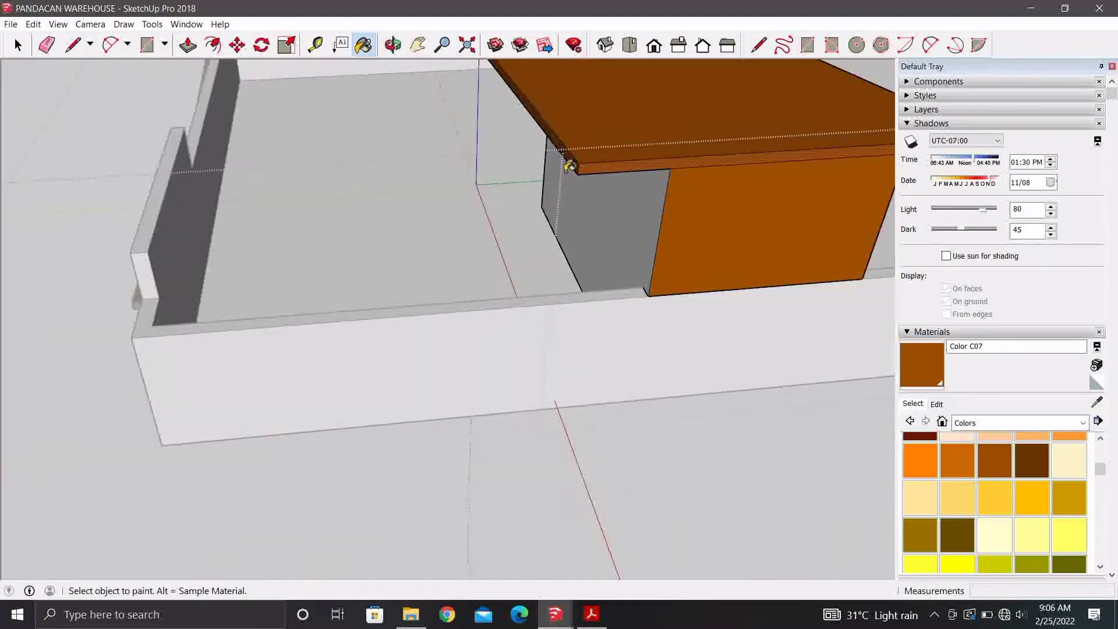
{"action": "mouse_move", "coordinate": [575, 150]}
{"action": "middle_mouse_down"}
{"action": "mouse_move", "coordinate": [369, 367]}
{"action": "mouse_move", "coordinate": [474, 340]}
{"action": "mouse_move", "coordinate": [619, 220]}
{"action": "mouse_move", "coordinate": [706, 327]}
{"action": "mouse_move", "coordinate": [513, 291]}
{"action": "mouse_move", "coordinate": [487, 275]}
{"action": "mouse_move", "coordinate": [360, 289]}
{"action": "middle_mouse_up"}
Orbit and pan to face the stair box's white front wall.
{"action": "scroll", "coordinate": [408, 262], "scroll_direction": "up", "scroll_amount": 3}
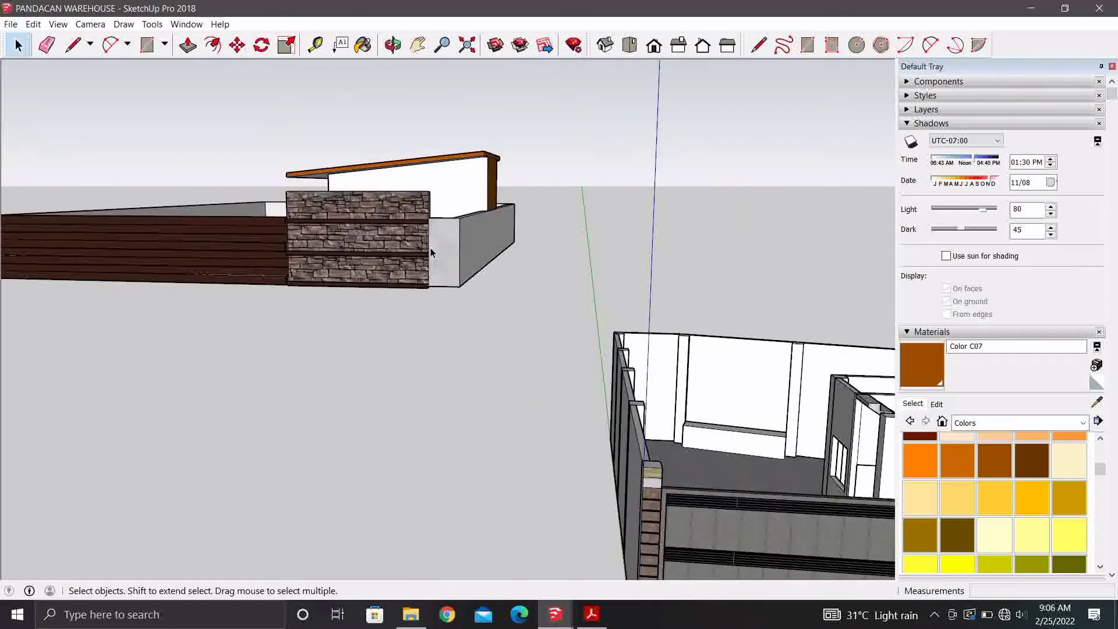
{"action": "middle_click_drag", "start_coordinate": [407, 263], "coordinate": [392, 174], "text": "shift"}
{"action": "scroll", "coordinate": [462, 387], "scroll_direction": "up", "scroll_amount": 3}
{"action": "scroll", "coordinate": [489, 280], "scroll_direction": "up", "scroll_amount": 3}
{"action": "scroll", "coordinate": [489, 279], "scroll_direction": "up", "scroll_amount": 5}
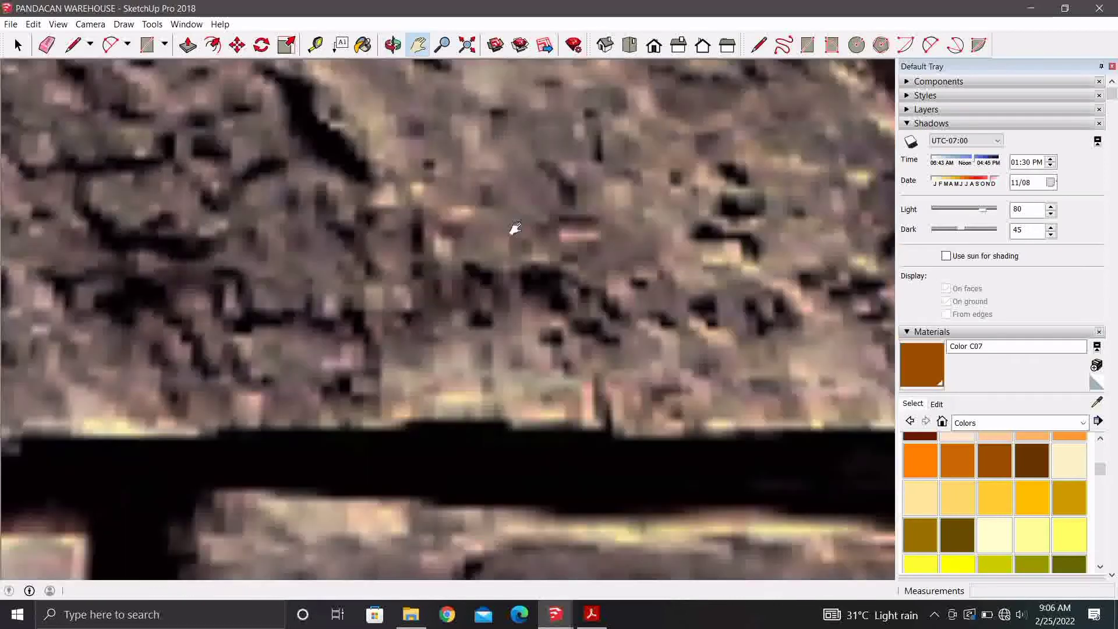
{"action": "scroll", "coordinate": [470, 452], "scroll_direction": "down", "scroll_amount": 3}
{"action": "scroll", "coordinate": [492, 437], "scroll_direction": "down", "scroll_amount": 2}
{"action": "middle_click_drag", "start_coordinate": [492, 437], "coordinate": [508, 295], "text": "shift"}
{"action": "scroll", "coordinate": [508, 295], "scroll_direction": "down", "scroll_amount": 5}
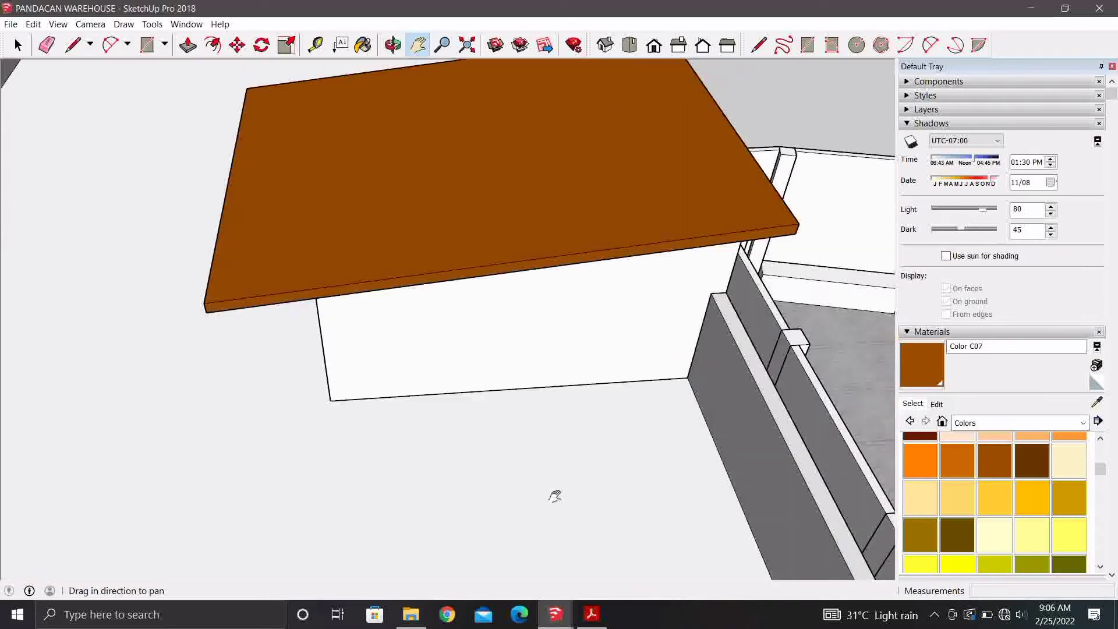
{"action": "mouse_move", "coordinate": [554, 495]}
{"action": "middle_mouse_down"}
{"action": "mouse_move", "coordinate": [562, 439]}
{"action": "mouse_move", "coordinate": [640, 431]}
{"action": "middle_mouse_up"}
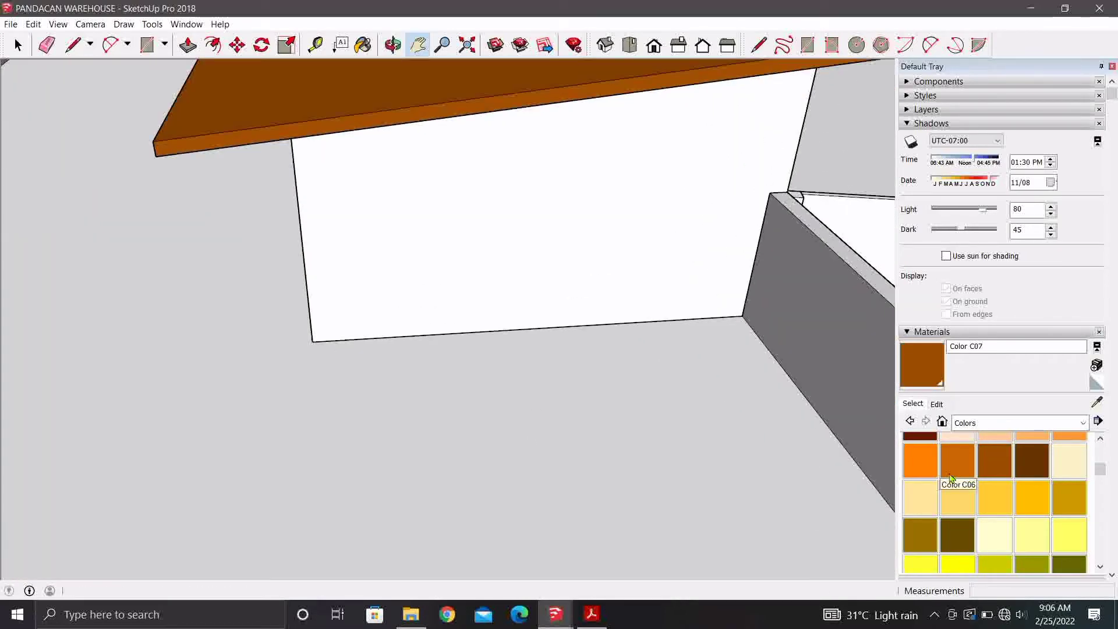
{"action": "scroll", "coordinate": [961, 486], "scroll_direction": "up", "scroll_amount": 2}
{"action": "scroll", "coordinate": [608, 205], "scroll_direction": "down", "scroll_amount": 3}
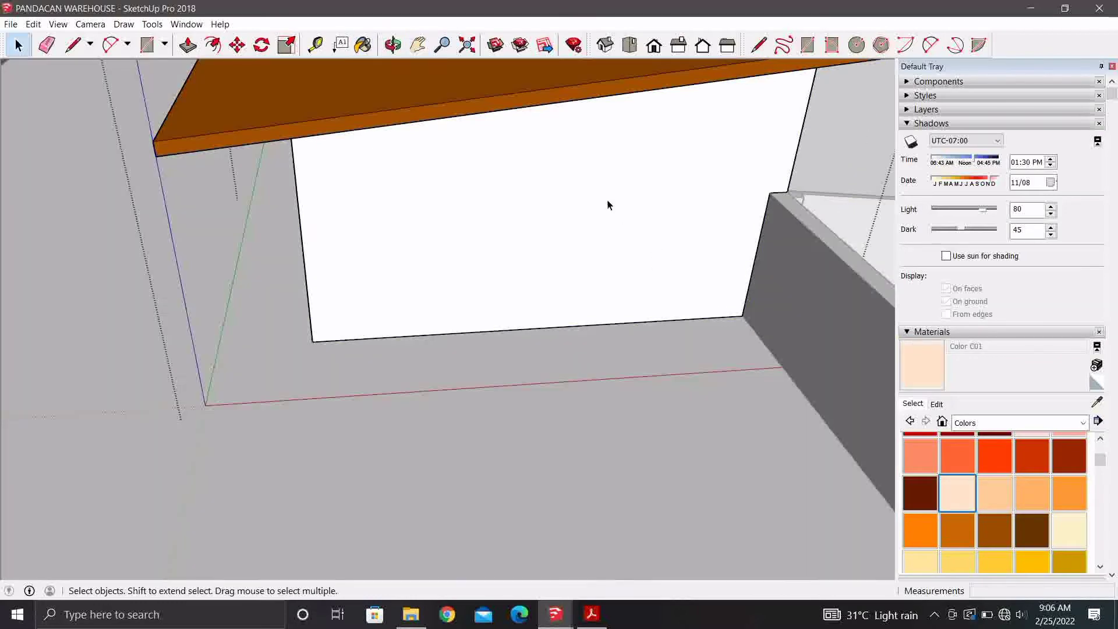
Paint the box's front wall with cream Color C01.
{"action": "left_click", "coordinate": [608, 205]}
{"action": "key", "text": "b"}
{"action": "left_click", "coordinate": [583, 213]}
{"action": "key", "text": "space"}
{"action": "scroll", "coordinate": [553, 302], "scroll_direction": "down", "scroll_amount": 3}
{"action": "mouse_move", "coordinate": [553, 302]}
{"action": "middle_mouse_down"}
{"action": "mouse_move", "coordinate": [509, 267]}
{"action": "mouse_move", "coordinate": [538, 262]}
{"action": "mouse_move", "coordinate": [457, 412]}
{"action": "mouse_move", "coordinate": [676, 261]}
{"action": "mouse_move", "coordinate": [457, 409]}
{"action": "mouse_move", "coordinate": [704, 452]}
{"action": "mouse_move", "coordinate": [392, 449]}
{"action": "mouse_move", "coordinate": [804, 480]}
{"action": "mouse_move", "coordinate": [589, 250]}
{"action": "mouse_move", "coordinate": [565, 439]}
{"action": "mouse_move", "coordinate": [91, 506]}
{"action": "mouse_move", "coordinate": [233, 420]}
{"action": "mouse_move", "coordinate": [263, 378]}
{"action": "mouse_move", "coordinate": [304, 357]}
{"action": "mouse_move", "coordinate": [499, 432]}
{"action": "middle_mouse_up"}
{"action": "scroll", "coordinate": [499, 432], "scroll_direction": "up", "scroll_amount": 2}
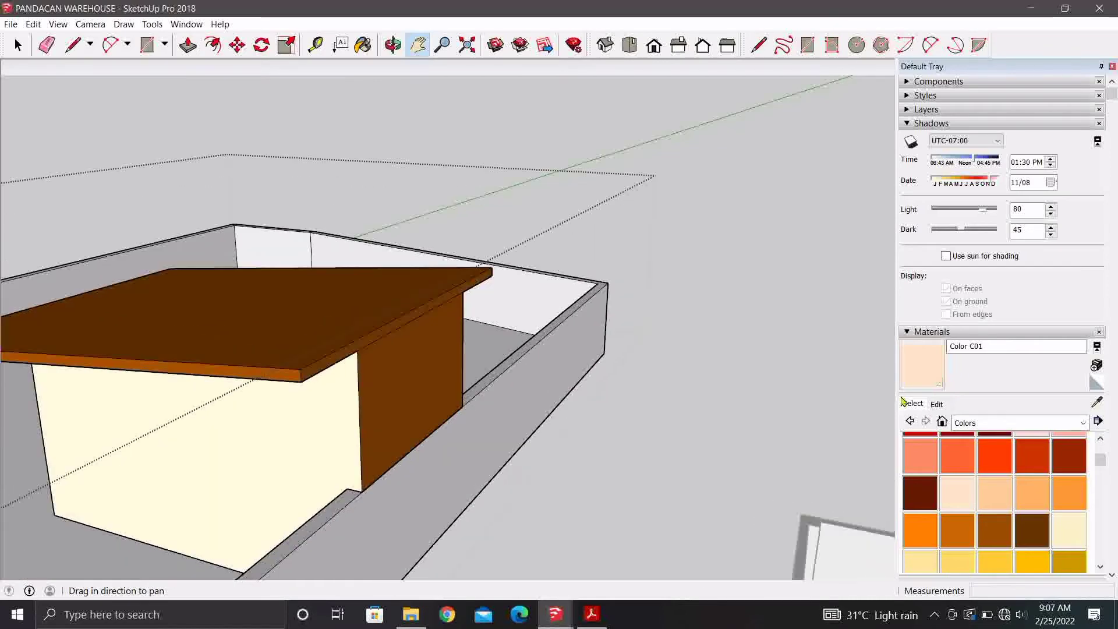
Open the rooftop box group for editing, then orbit and pan to a site overview.
{"action": "key", "text": "space"}
{"action": "double_click", "coordinate": [387, 392]}
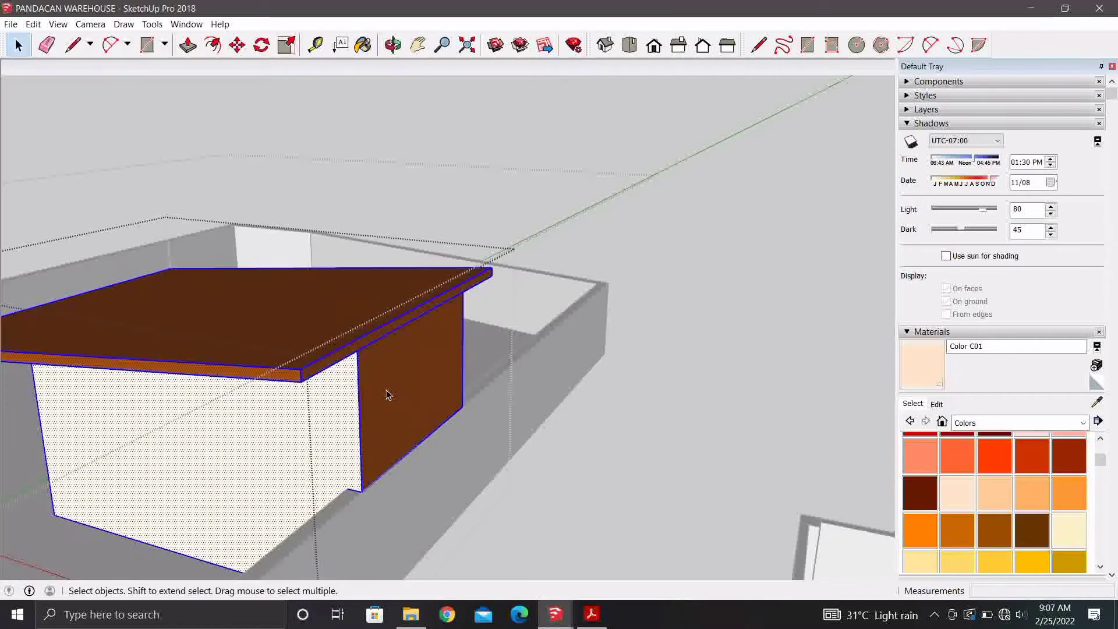
{"action": "key", "text": "space"}
{"action": "mouse_move", "coordinate": [379, 383]}
{"action": "middle_mouse_down"}
{"action": "mouse_move", "coordinate": [410, 462]}
{"action": "mouse_move", "coordinate": [396, 386]}
{"action": "mouse_move", "coordinate": [440, 411]}
{"action": "mouse_move", "coordinate": [647, 456]}
{"action": "mouse_move", "coordinate": [21, 403]}
{"action": "mouse_move", "coordinate": [78, 487]}
{"action": "mouse_move", "coordinate": [233, 404]}
{"action": "mouse_move", "coordinate": [288, 282]}
{"action": "middle_mouse_up"}
{"action": "middle_click_drag", "start_coordinate": [496, 329], "coordinate": [307, 257], "text": "shift"}
{"action": "middle_click_drag", "start_coordinate": [688, 408], "coordinate": [311, 385], "text": "shift"}
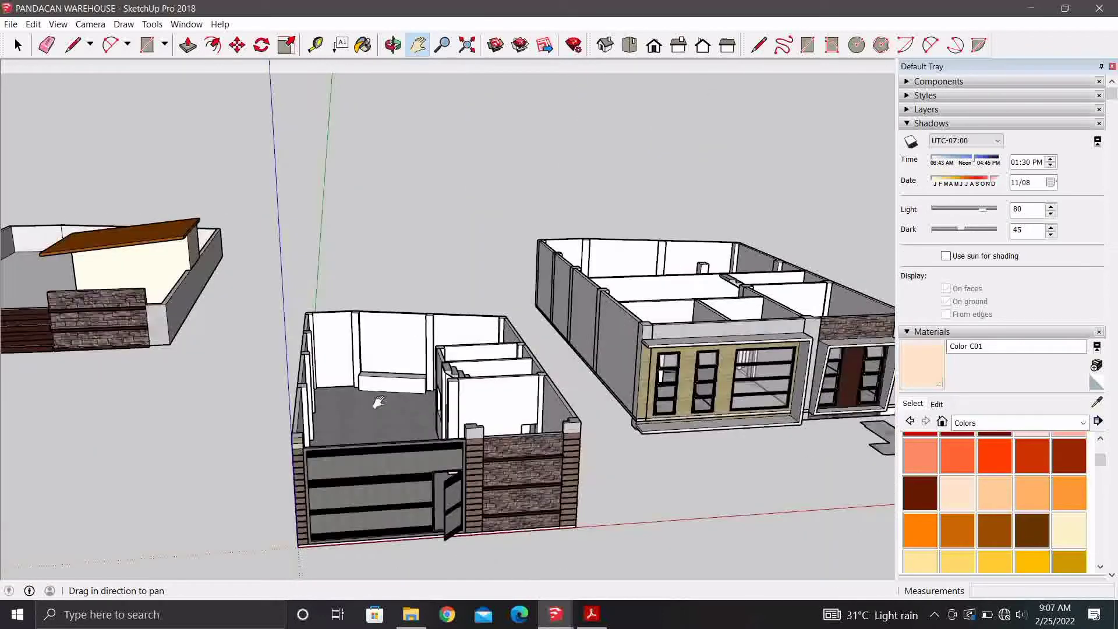
{"action": "middle_click_drag", "start_coordinate": [739, 437], "coordinate": [526, 443], "text": "shift"}
{"action": "mouse_move", "coordinate": [625, 434]}
{"action": "middle_mouse_down", "text": "shift"}
{"action": "mouse_move", "coordinate": [482, 392]}
{"action": "mouse_move", "coordinate": [452, 457]}
{"action": "mouse_move", "coordinate": [516, 446]}
{"action": "middle_mouse_up", "text": "shift"}
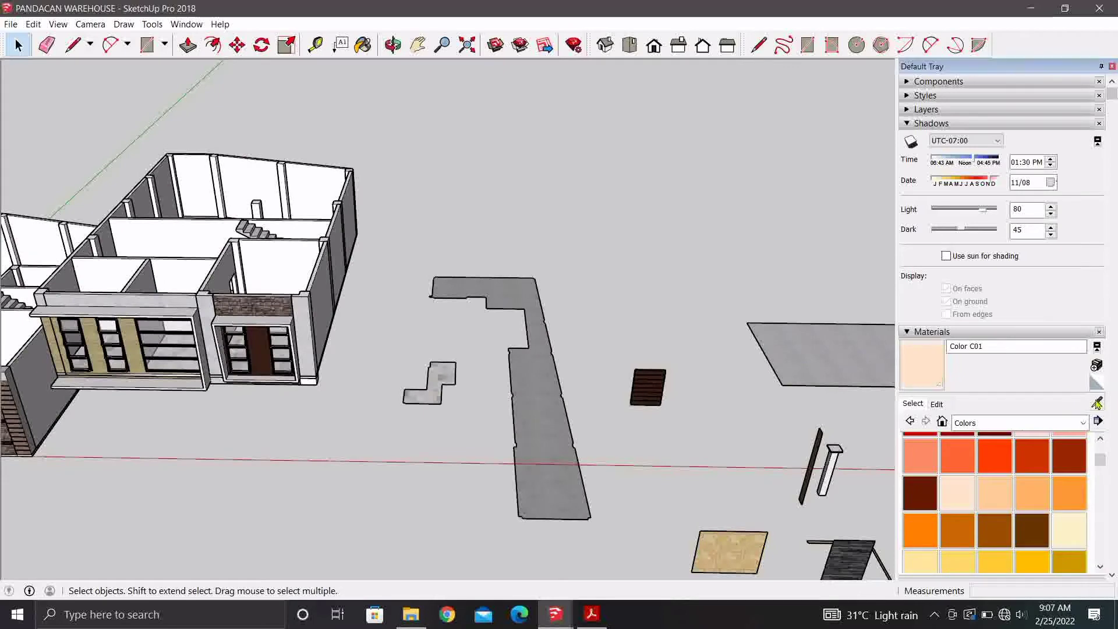
{"action": "middle_click_drag", "start_coordinate": [774, 360], "coordinate": [699, 350], "text": "shift"}
{"action": "scroll", "coordinate": [487, 293], "scroll_direction": "up", "scroll_amount": 5}
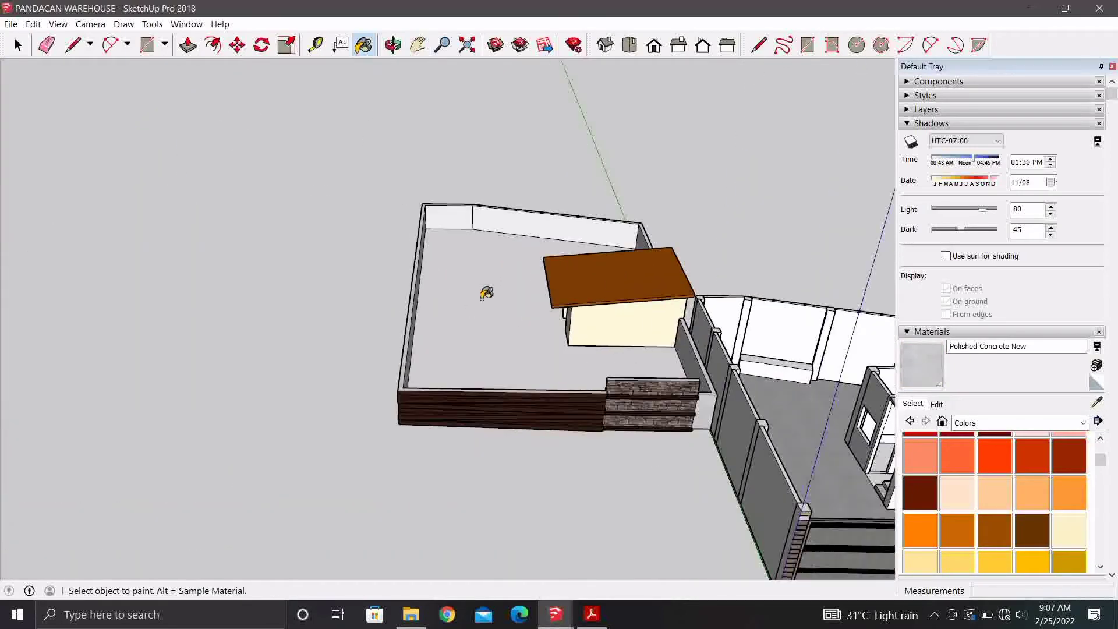
{"action": "key", "text": "space"}
{"action": "left_click", "coordinate": [485, 294]}
{"action": "left_click", "coordinate": [477, 315]}
{"action": "mouse_move", "coordinate": [477, 317]}
{"action": "middle_mouse_down"}
{"action": "mouse_move", "coordinate": [465, 335]}
{"action": "mouse_move", "coordinate": [489, 349]}
{"action": "mouse_move", "coordinate": [332, 367]}
{"action": "mouse_move", "coordinate": [280, 395]}
{"action": "mouse_move", "coordinate": [317, 318]}
{"action": "mouse_move", "coordinate": [369, 345]}
{"action": "mouse_move", "coordinate": [346, 345]}
{"action": "mouse_move", "coordinate": [515, 309]}
{"action": "mouse_move", "coordinate": [408, 378]}
{"action": "mouse_move", "coordinate": [445, 445]}
{"action": "mouse_move", "coordinate": [200, 501]}
{"action": "middle_mouse_up"}
{"action": "key", "text": "space"}
{"action": "left_click", "coordinate": [220, 327]}
{"action": "scroll", "coordinate": [500, 344], "scroll_direction": "up", "scroll_amount": 3}
{"action": "scroll", "coordinate": [149, 412], "scroll_direction": "up", "scroll_amount": 2}
{"action": "scroll", "coordinate": [312, 350], "scroll_direction": "up", "scroll_amount": 3}
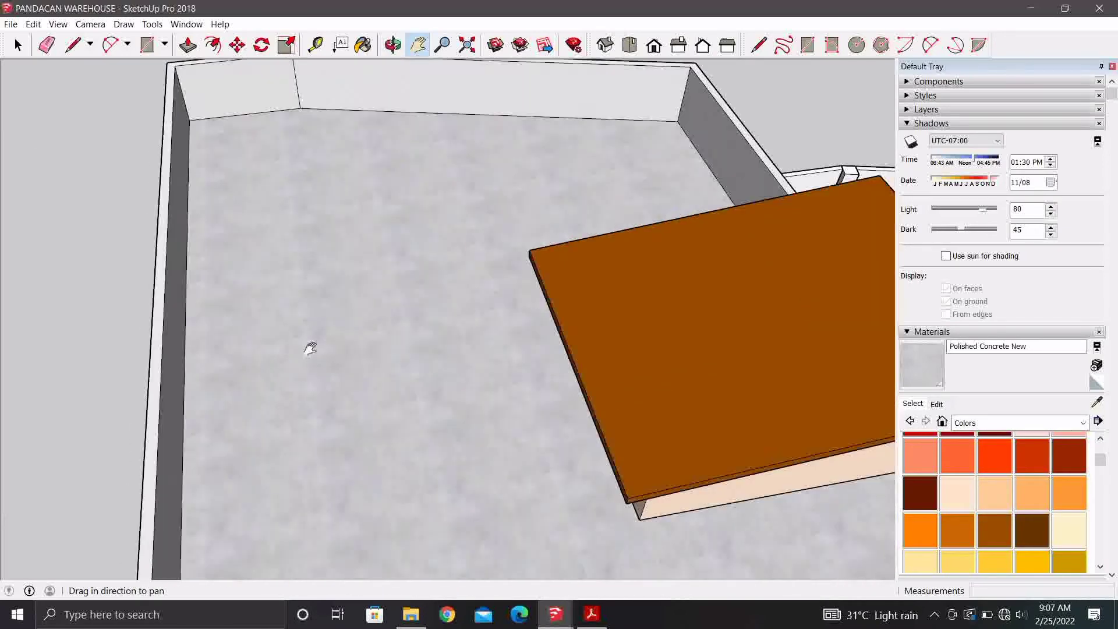
{"action": "scroll", "coordinate": [309, 350], "scroll_direction": "up", "scroll_amount": 3}
{"action": "scroll", "coordinate": [266, 488], "scroll_direction": "up", "scroll_amount": 2}
{"action": "scroll", "coordinate": [265, 488], "scroll_direction": "down", "scroll_amount": 3}
{"action": "scroll", "coordinate": [484, 367], "scroll_direction": "down", "scroll_amount": 3}
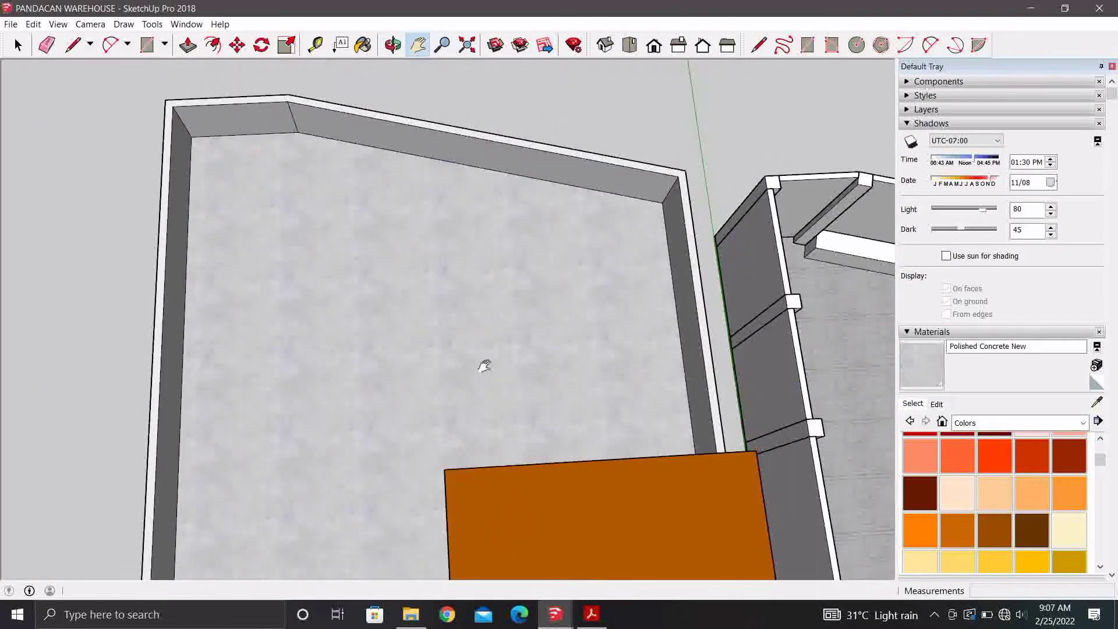
{"action": "middle_click_drag", "start_coordinate": [483, 367], "coordinate": [387, 245]}
{"action": "scroll", "coordinate": [345, 332], "scroll_direction": "down", "scroll_amount": 2}
{"action": "mouse_move", "coordinate": [344, 332]}
{"action": "middle_mouse_down"}
{"action": "mouse_move", "coordinate": [456, 162]}
{"action": "mouse_move", "coordinate": [619, 125]}
{"action": "mouse_move", "coordinate": [471, 297]}
{"action": "mouse_move", "coordinate": [525, 250]}
{"action": "middle_mouse_up"}
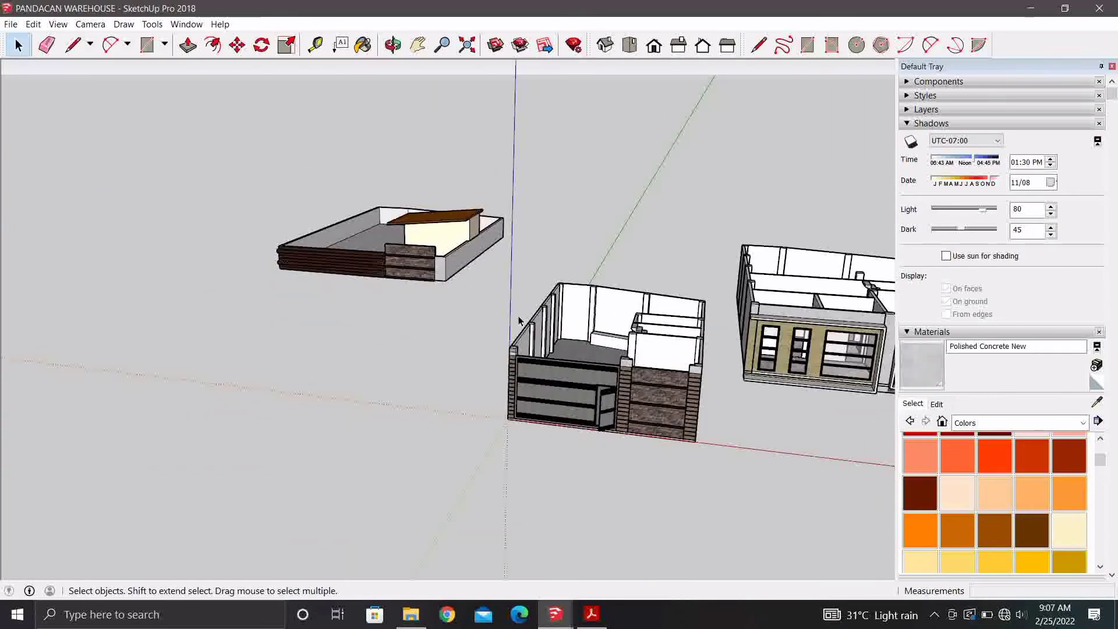
Choose the cream Color D01 from the Colors materials as the paint.
{"action": "middle_click_drag", "start_coordinate": [699, 279], "coordinate": [353, 325], "text": "shift"}
{"action": "scroll", "coordinate": [352, 325], "scroll_direction": "up", "scroll_amount": 2}
{"action": "scroll", "coordinate": [352, 325], "scroll_direction": "up", "scroll_amount": 2}
{"action": "scroll", "coordinate": [344, 341], "scroll_direction": "up", "scroll_amount": 2}
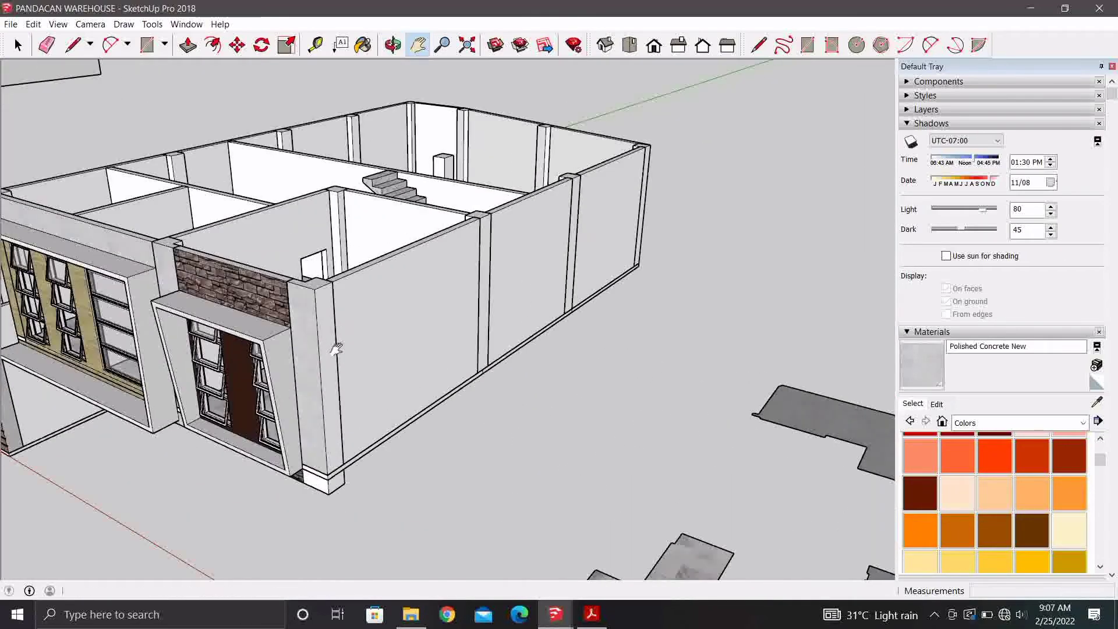
{"action": "scroll", "coordinate": [392, 332], "scroll_direction": "up", "scroll_amount": 2}
{"action": "scroll", "coordinate": [392, 332], "scroll_direction": "up", "scroll_amount": 1}
{"action": "scroll", "coordinate": [1006, 515], "scroll_direction": "up", "scroll_amount": 2}
{"action": "scroll", "coordinate": [1007, 510], "scroll_direction": "down", "scroll_amount": 3}
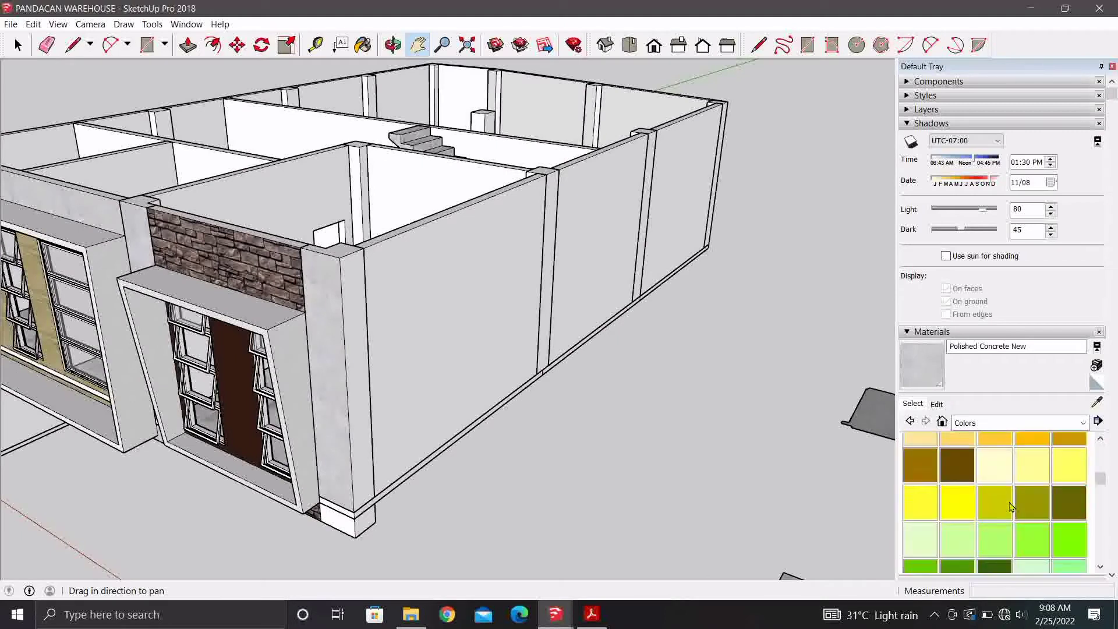
{"action": "scroll", "coordinate": [1013, 505], "scroll_direction": "down", "scroll_amount": 2}
{"action": "scroll", "coordinate": [1008, 516], "scroll_direction": "up", "scroll_amount": 3}
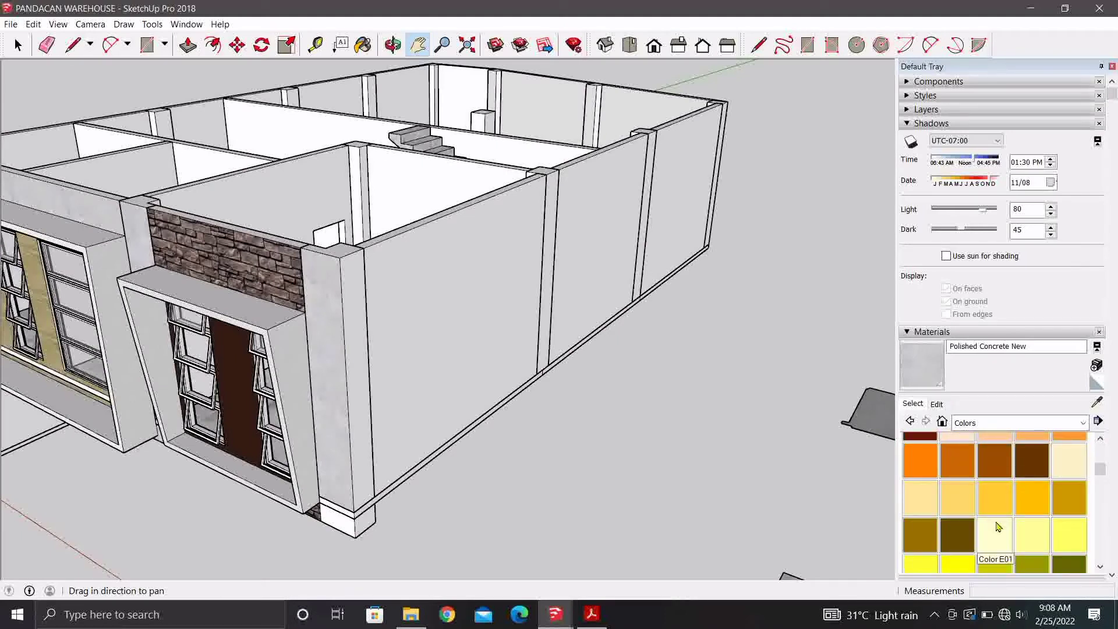
{"action": "left_click", "coordinate": [1062, 466]}
Bring the rooftop stair box into view, enter its group and select the front wall.
{"action": "scroll", "coordinate": [466, 324], "scroll_direction": "down", "scroll_amount": 3}
{"action": "middle_click_drag", "start_coordinate": [456, 399], "coordinate": [550, 455], "text": "shift"}
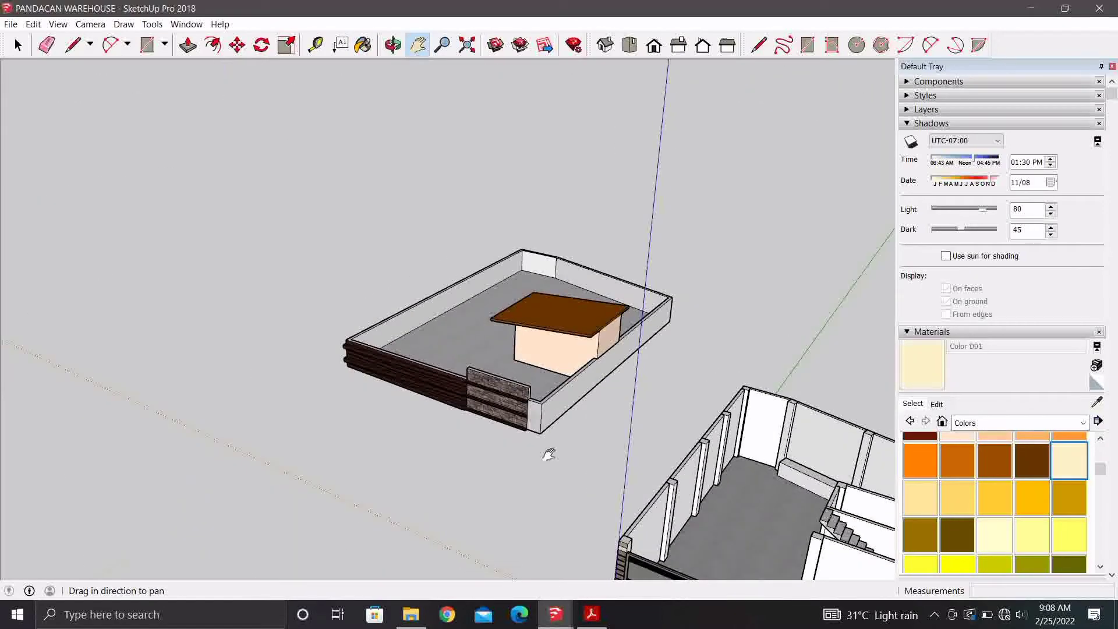
{"action": "scroll", "coordinate": [549, 454], "scroll_direction": "up", "scroll_amount": 2}
{"action": "scroll", "coordinate": [559, 407], "scroll_direction": "up", "scroll_amount": 3}
{"action": "scroll", "coordinate": [556, 394], "scroll_direction": "up", "scroll_amount": 2}
{"action": "scroll", "coordinate": [453, 354], "scroll_direction": "up", "scroll_amount": 2}
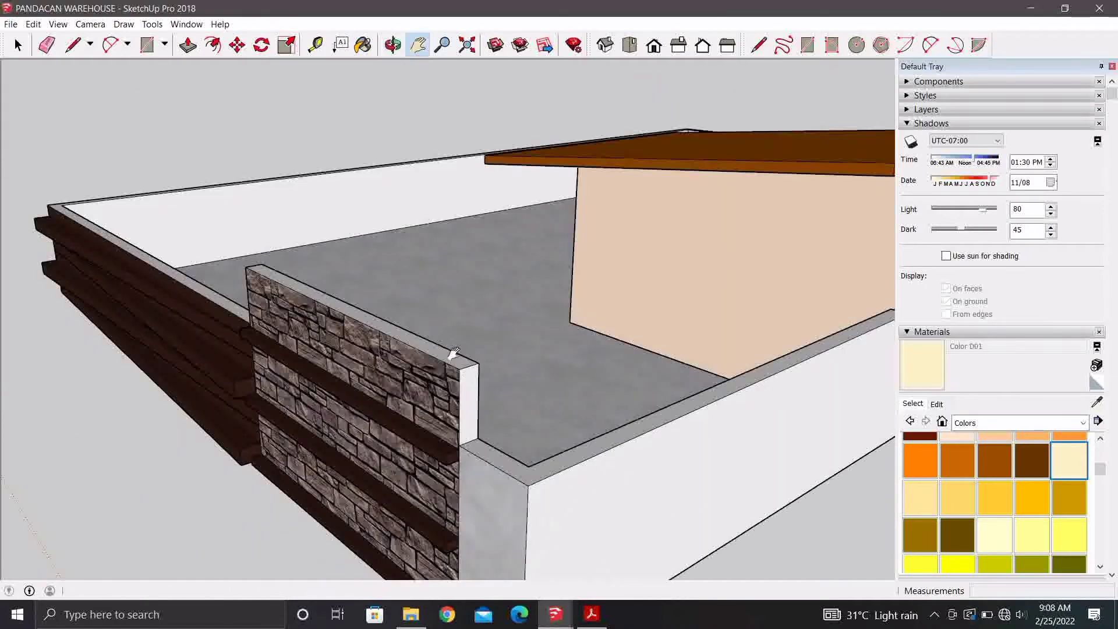
{"action": "mouse_move", "coordinate": [454, 354]}
{"action": "middle_mouse_down", "text": "shift"}
{"action": "mouse_move", "coordinate": [460, 370]}
{"action": "mouse_move", "coordinate": [107, 417]}
{"action": "middle_mouse_up", "text": "shift"}
{"action": "scroll", "coordinate": [450, 333], "scroll_direction": "up", "scroll_amount": 2}
{"action": "scroll", "coordinate": [507, 277], "scroll_direction": "up", "scroll_amount": 3}
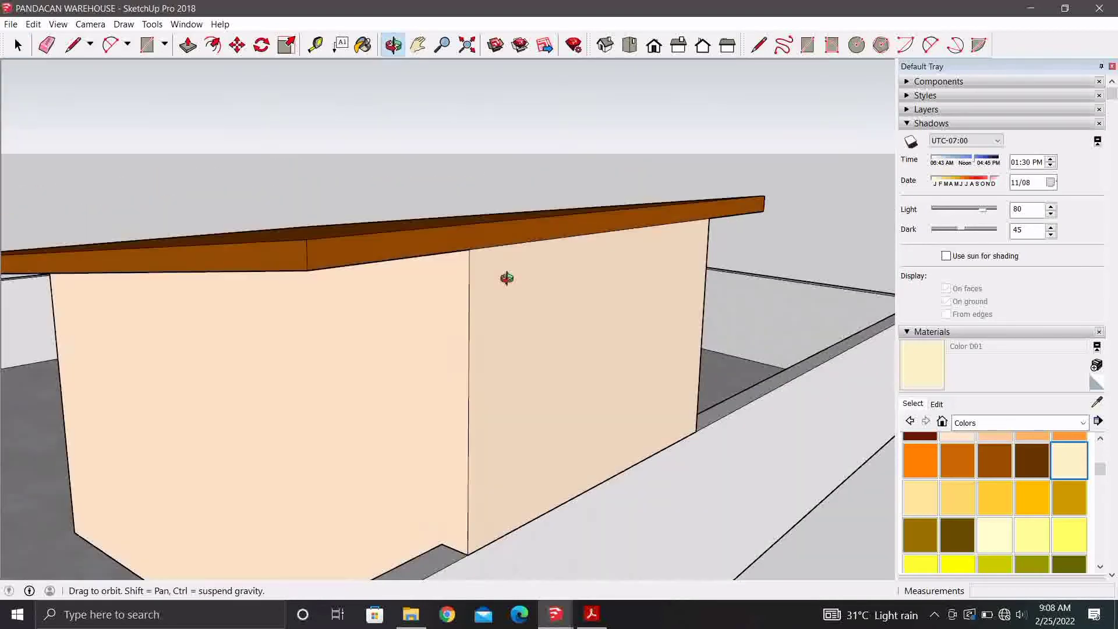
{"action": "middle_click_drag", "start_coordinate": [507, 278], "coordinate": [413, 344]}
{"action": "double_click", "coordinate": [410, 345]}
{"action": "left_click", "coordinate": [416, 363]}
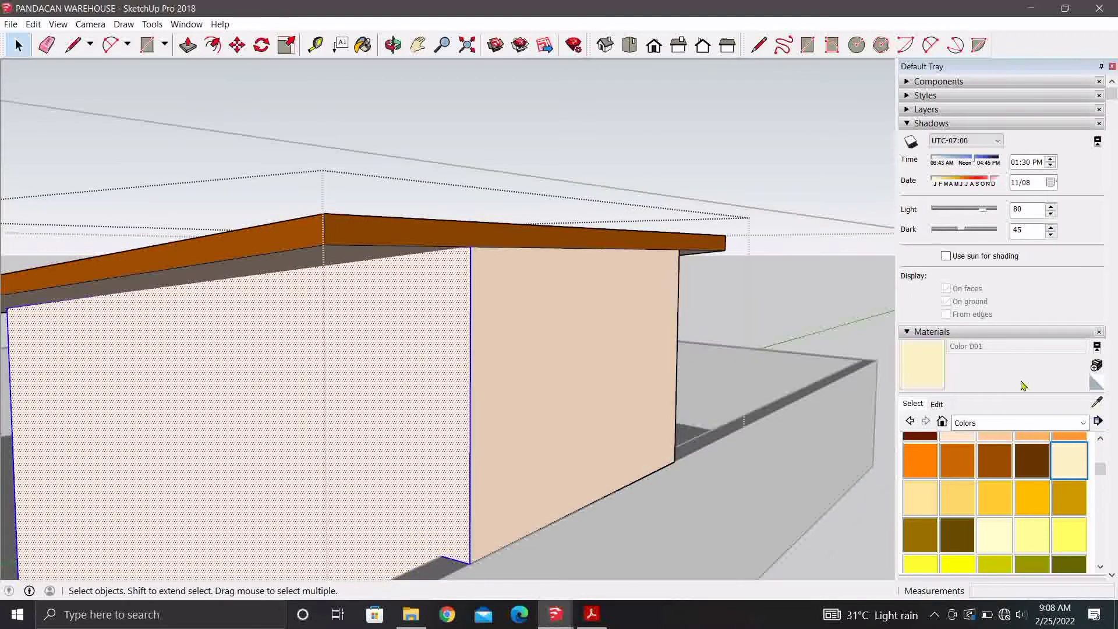
Orbit to the stair box's far side and select its wall faces inside the group.
{"action": "scroll", "coordinate": [507, 356], "scroll_direction": "down", "scroll_amount": 2}
{"action": "scroll", "coordinate": [484, 382], "scroll_direction": "down", "scroll_amount": 2}
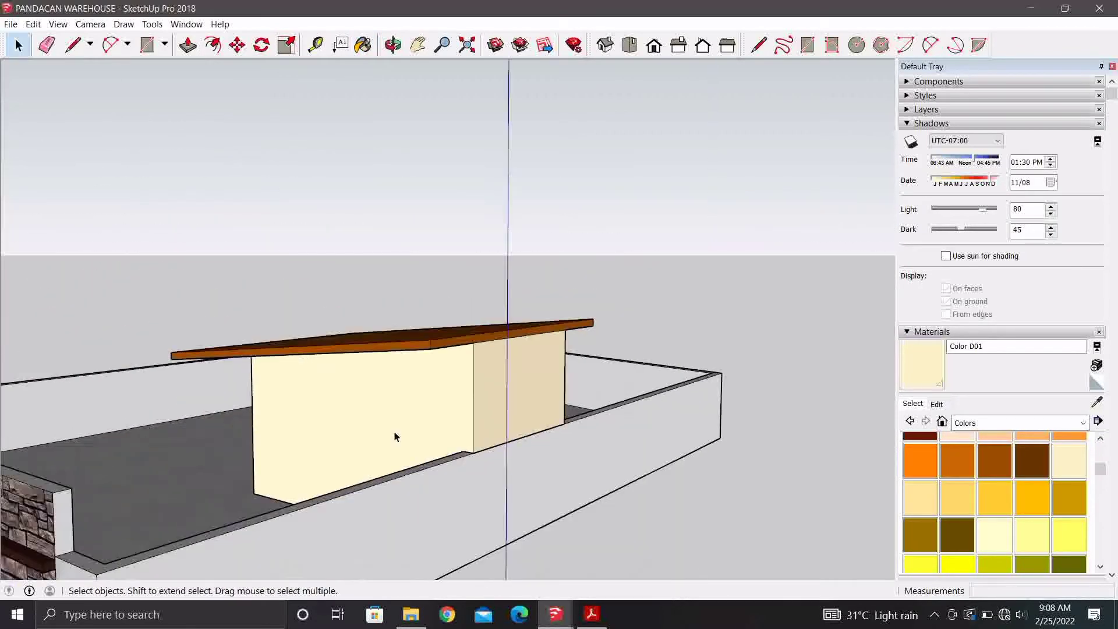
{"action": "middle_click_drag", "start_coordinate": [395, 437], "coordinate": [867, 467]}
{"action": "scroll", "coordinate": [769, 445], "scroll_direction": "up", "scroll_amount": 2}
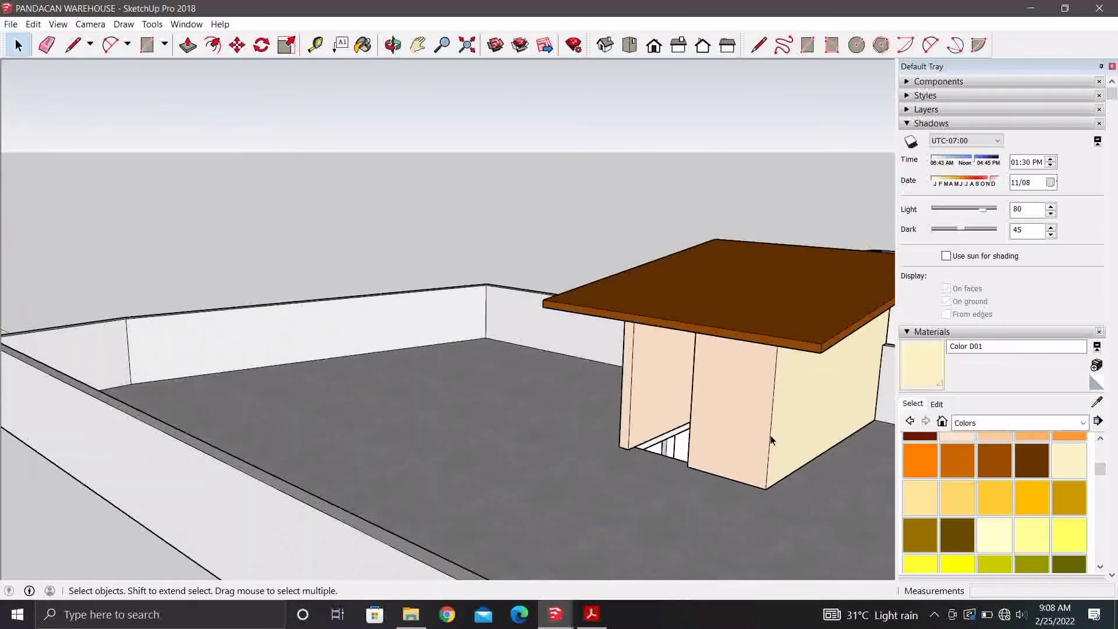
{"action": "scroll", "coordinate": [752, 402], "scroll_direction": "up", "scroll_amount": 1}
{"action": "double_click", "coordinate": [740, 384]}
{"action": "left_click", "coordinate": [730, 397]}
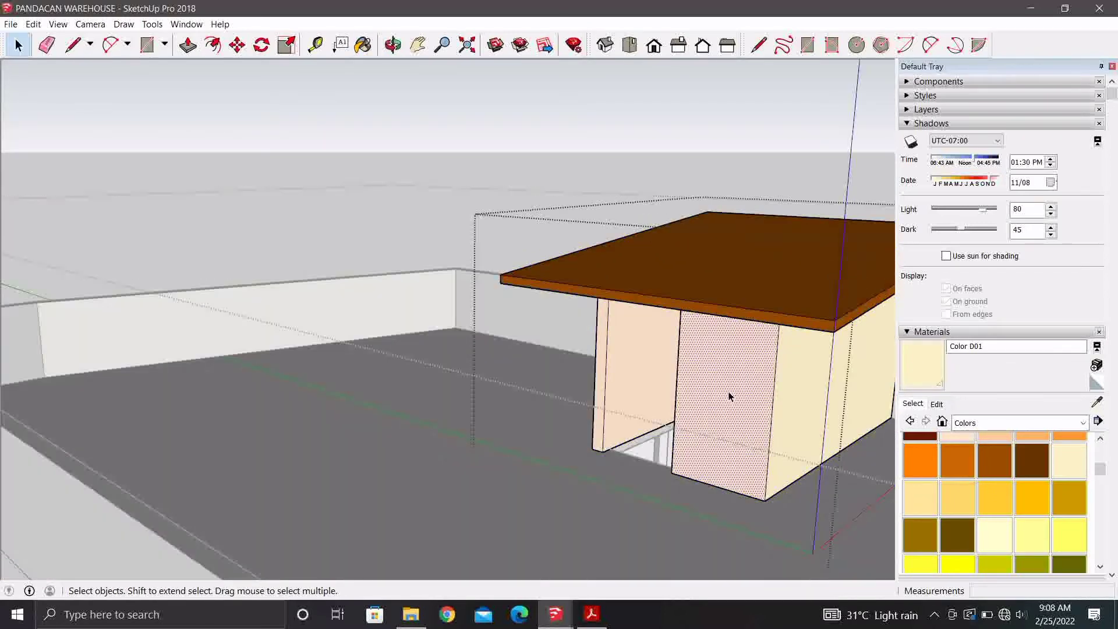
{"action": "mouse_move", "coordinate": [695, 370]}
{"action": "middle_mouse_down"}
{"action": "mouse_move", "coordinate": [602, 357]}
{"action": "mouse_move", "coordinate": [726, 396]}
{"action": "mouse_move", "coordinate": [270, 389]}
{"action": "mouse_move", "coordinate": [310, 440]}
{"action": "mouse_move", "coordinate": [696, 332]}
{"action": "middle_mouse_up"}
From a wider view, switch back to selection and select the stair structure's walls.
{"action": "scroll", "coordinate": [600, 374], "scroll_direction": "down", "scroll_amount": 3}
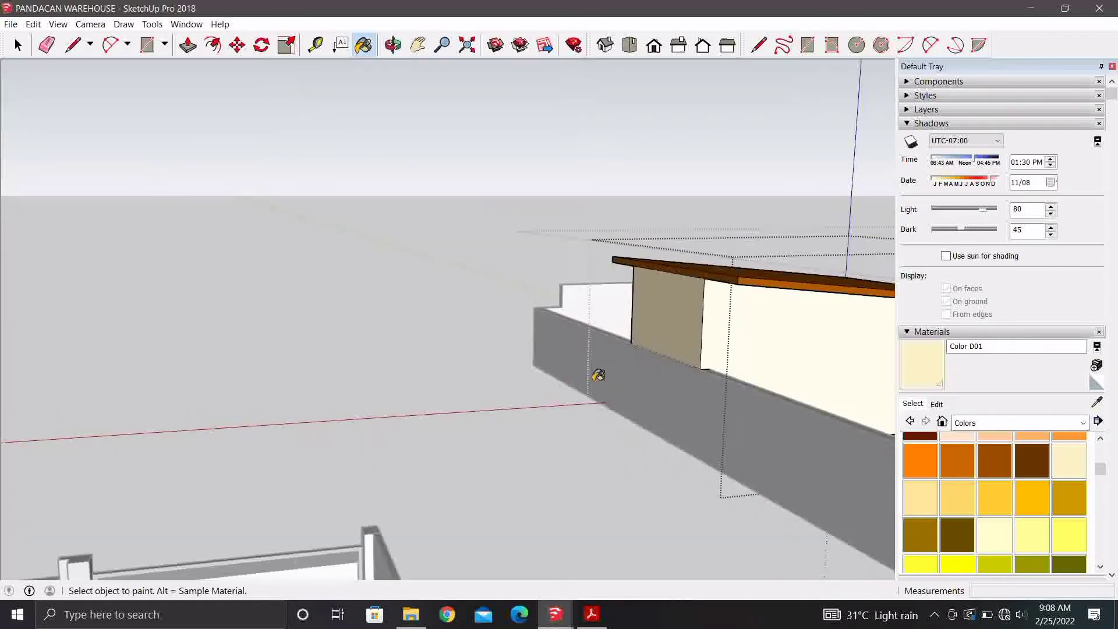
{"action": "mouse_move", "coordinate": [599, 375]}
{"action": "middle_mouse_down"}
{"action": "mouse_move", "coordinate": [530, 349]}
{"action": "mouse_move", "coordinate": [188, 330]}
{"action": "middle_mouse_up"}
{"action": "scroll", "coordinate": [437, 392], "scroll_direction": "up", "scroll_amount": 5}
{"action": "scroll", "coordinate": [499, 404], "scroll_direction": "up", "scroll_amount": 2}
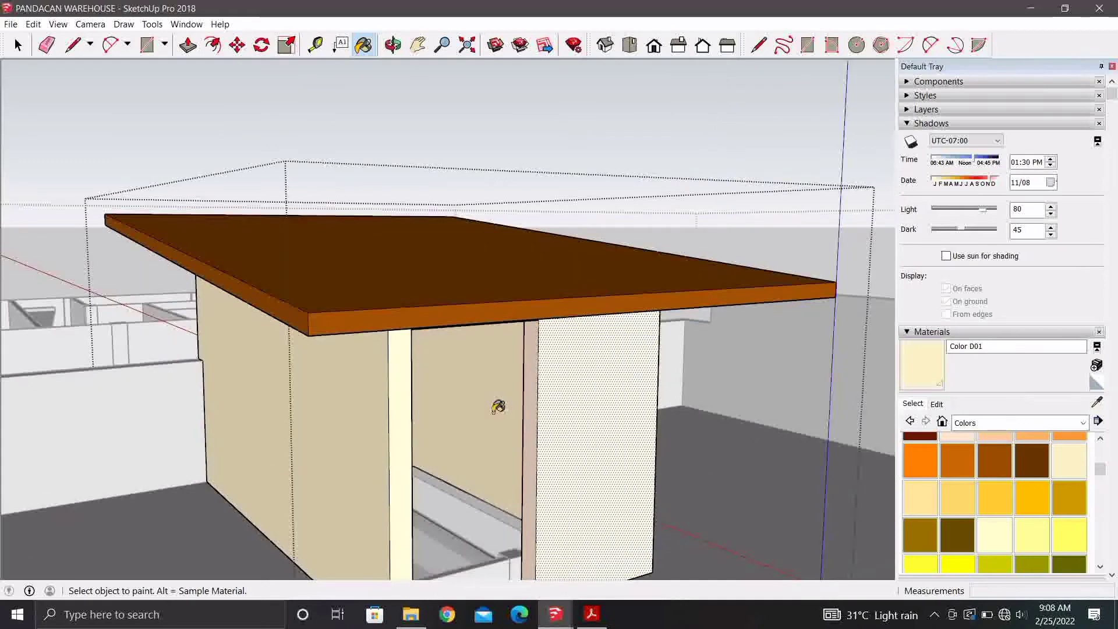
{"action": "scroll", "coordinate": [442, 395], "scroll_direction": "up", "scroll_amount": 5}
{"action": "scroll", "coordinate": [441, 387], "scroll_direction": "up", "scroll_amount": 3}
{"action": "scroll", "coordinate": [461, 381], "scroll_direction": "down", "scroll_amount": 5}
{"action": "key", "text": "space"}
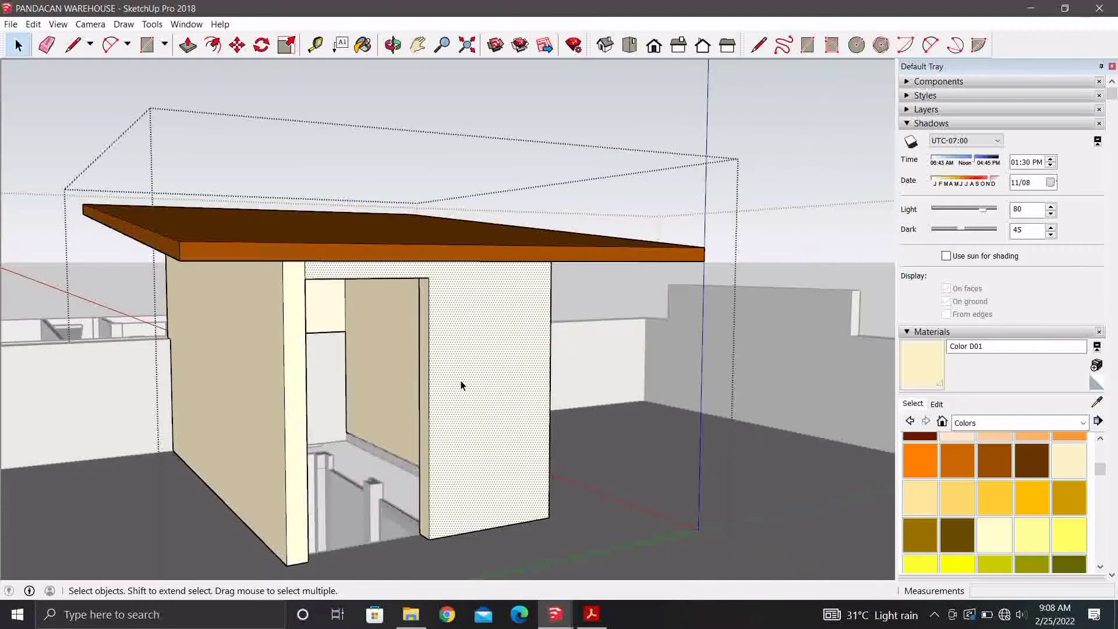
{"action": "left_click", "coordinate": [461, 385]}
Paint the selected stair walls and roof in cream Color D01.
{"action": "middle_click_drag", "start_coordinate": [473, 401], "coordinate": [530, 327]}
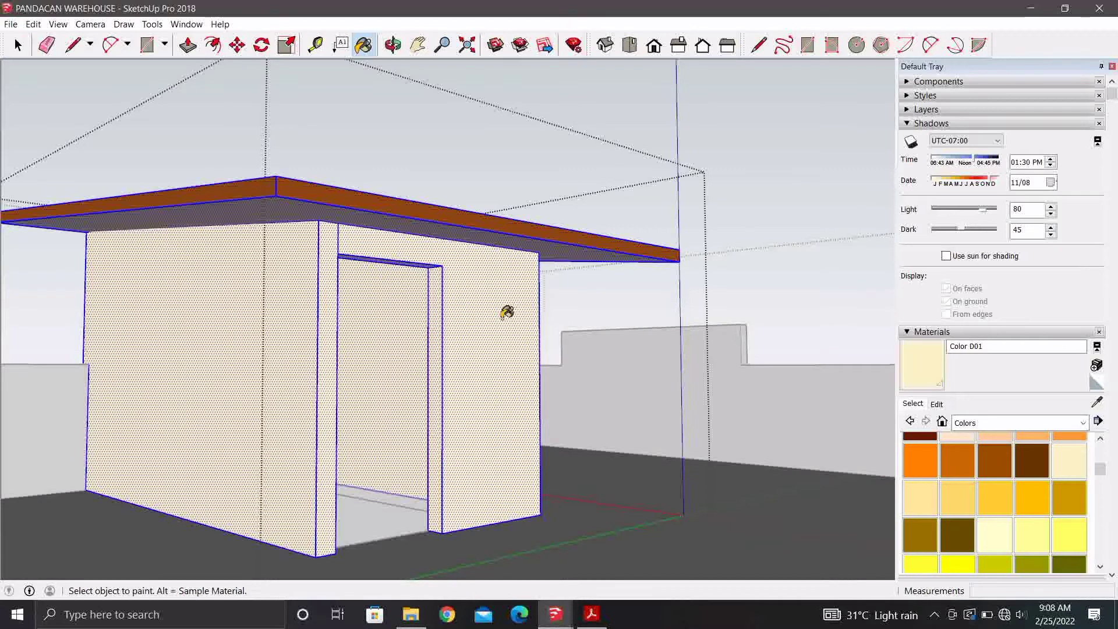
{"action": "left_click", "coordinate": [432, 267]}
{"action": "key", "text": "space"}
{"action": "scroll", "coordinate": [357, 417], "scroll_direction": "down", "scroll_amount": 3}
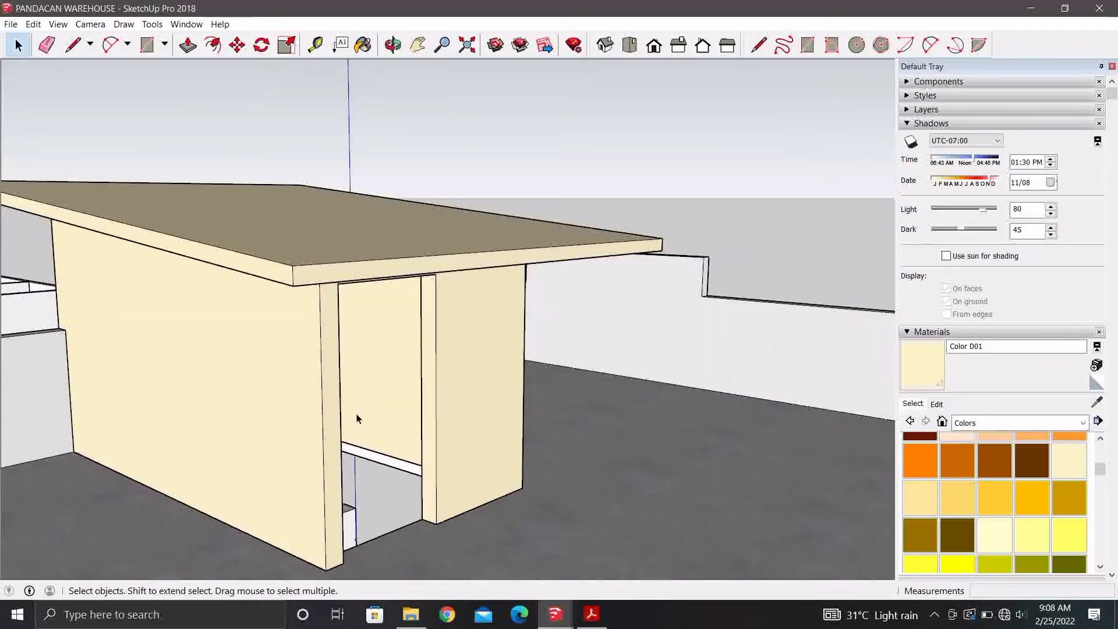
{"action": "mouse_move", "coordinate": [357, 418]}
{"action": "middle_mouse_down"}
{"action": "mouse_move", "coordinate": [429, 405]}
{"action": "mouse_move", "coordinate": [542, 424]}
{"action": "middle_mouse_up"}
{"action": "scroll", "coordinate": [428, 405], "scroll_direction": "down", "scroll_amount": 3}
Choose the orange-brown Color C06 as the paint material.
{"action": "scroll", "coordinate": [542, 424], "scroll_direction": "up", "scroll_amount": 2}
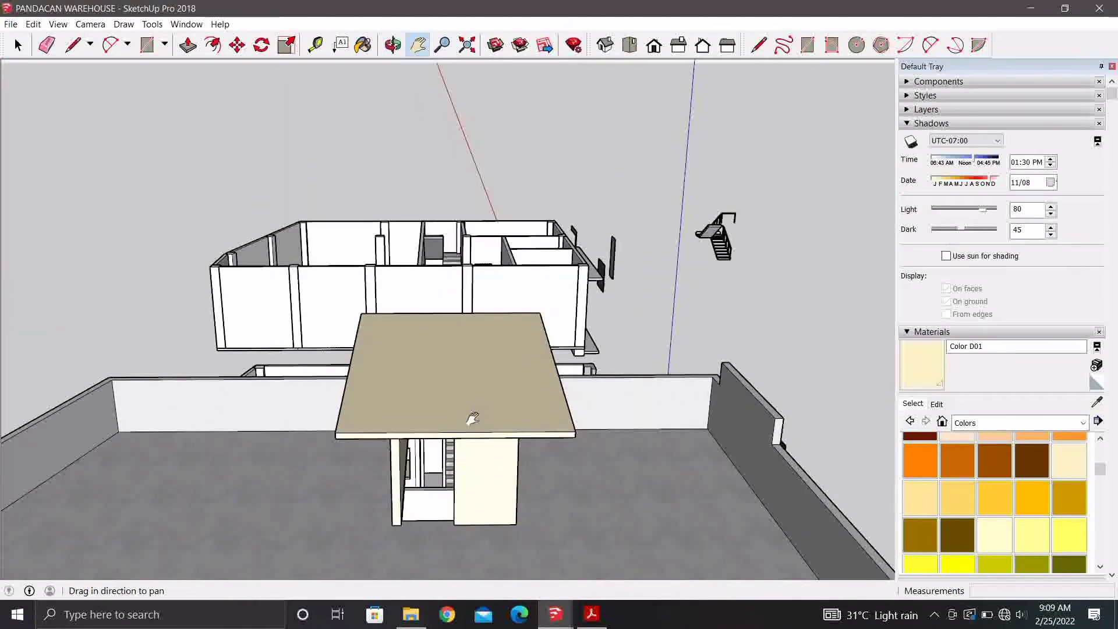
{"action": "mouse_move", "coordinate": [469, 420]}
{"action": "middle_mouse_down", "text": "shift"}
{"action": "mouse_move", "coordinate": [219, 381]}
{"action": "mouse_move", "coordinate": [921, 464]}
{"action": "middle_mouse_up", "text": "shift"}
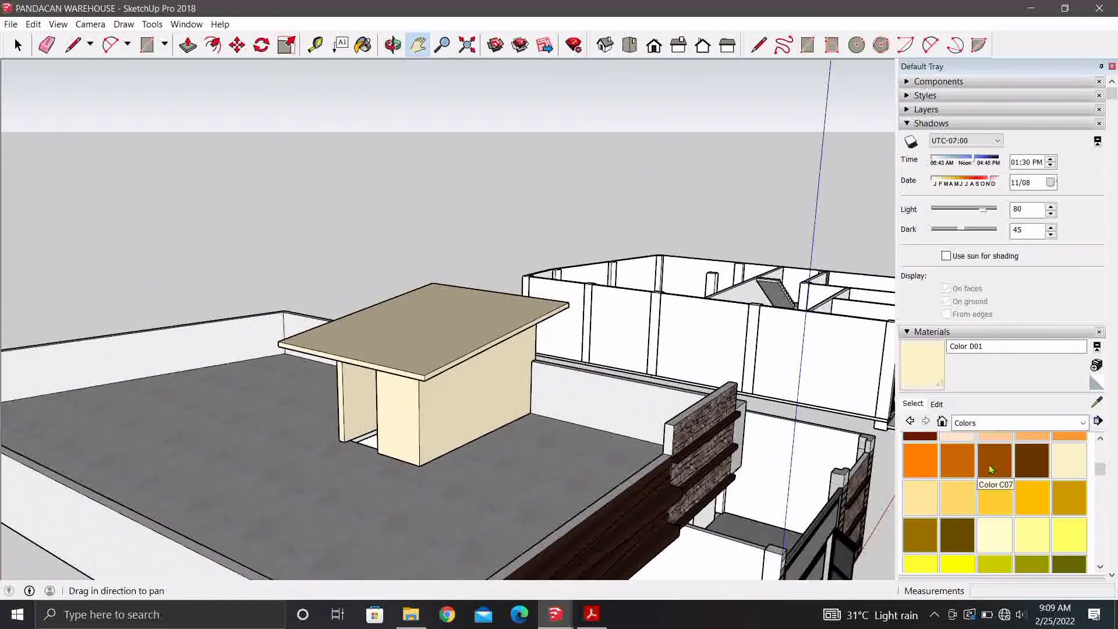
{"action": "left_click", "coordinate": [966, 466]}
{"action": "scroll", "coordinate": [434, 342], "scroll_direction": "up", "scroll_amount": 3}
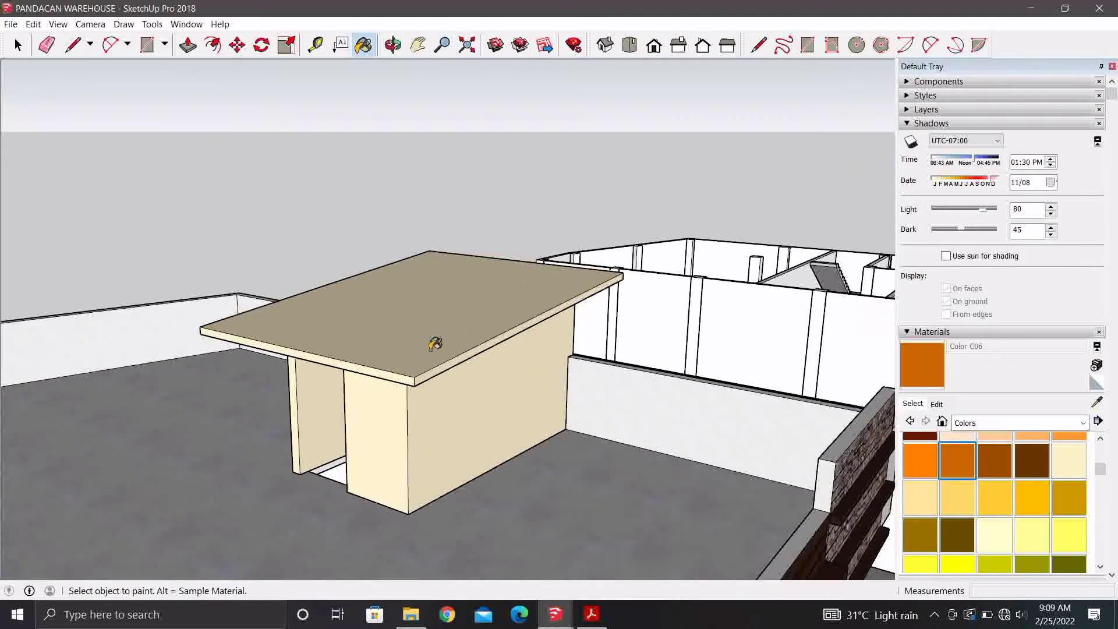
{"action": "key", "text": "space"}
Enter the stair structure group and paint the roof slab's top face brown.
{"action": "left_click", "coordinate": [427, 357]}
{"action": "key", "text": "Escape"}
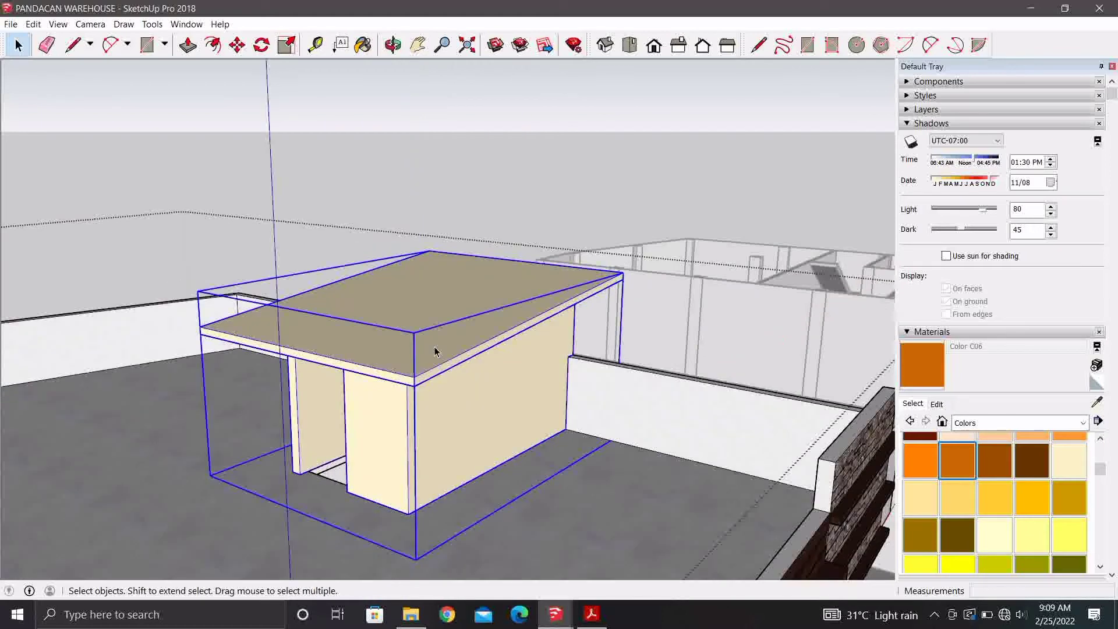
{"action": "double_click", "coordinate": [431, 354]}
{"action": "left_click", "coordinate": [434, 351]}
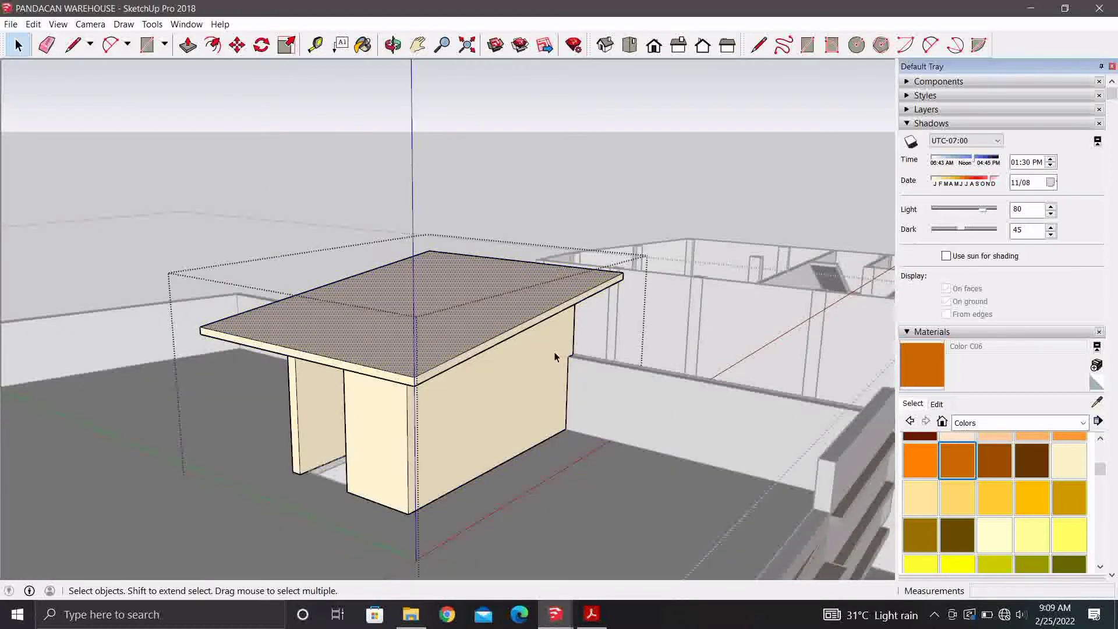
{"action": "left_click", "coordinate": [922, 364]}
{"action": "left_click", "coordinate": [477, 313]}
{"action": "key", "text": "space"}
Orbit around the roof slab to inspect the brown Color C06 finish.
{"action": "mouse_move", "coordinate": [476, 313]}
{"action": "middle_mouse_down"}
{"action": "mouse_move", "coordinate": [327, 348]}
{"action": "mouse_move", "coordinate": [1012, 343]}
{"action": "middle_mouse_up"}
{"action": "key", "text": "space"}
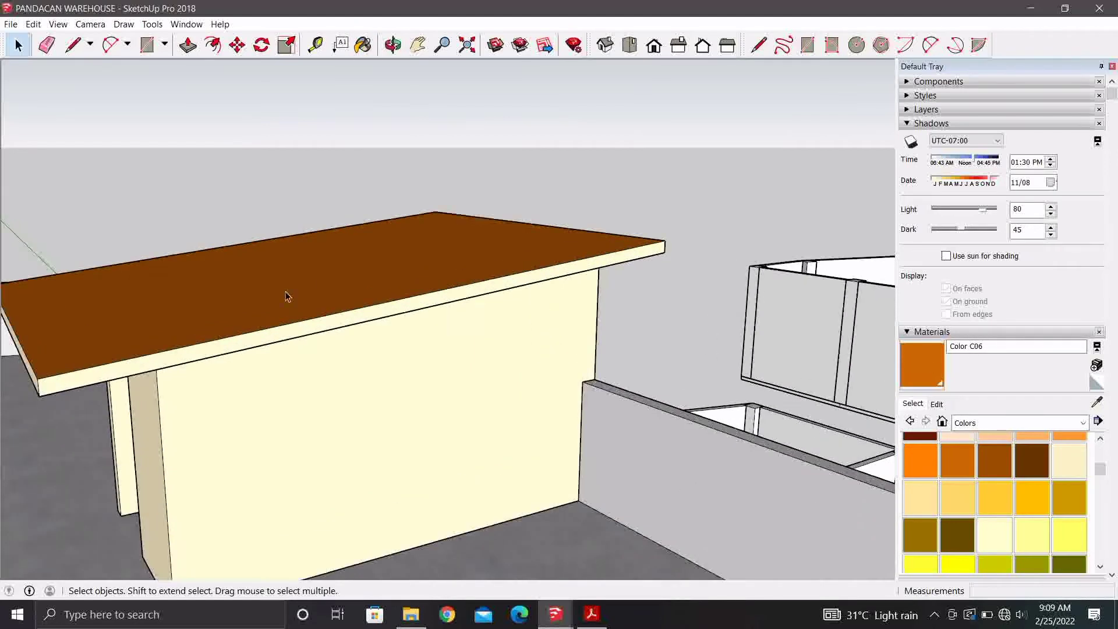
{"action": "middle_click_drag", "start_coordinate": [287, 294], "coordinate": [281, 326]}
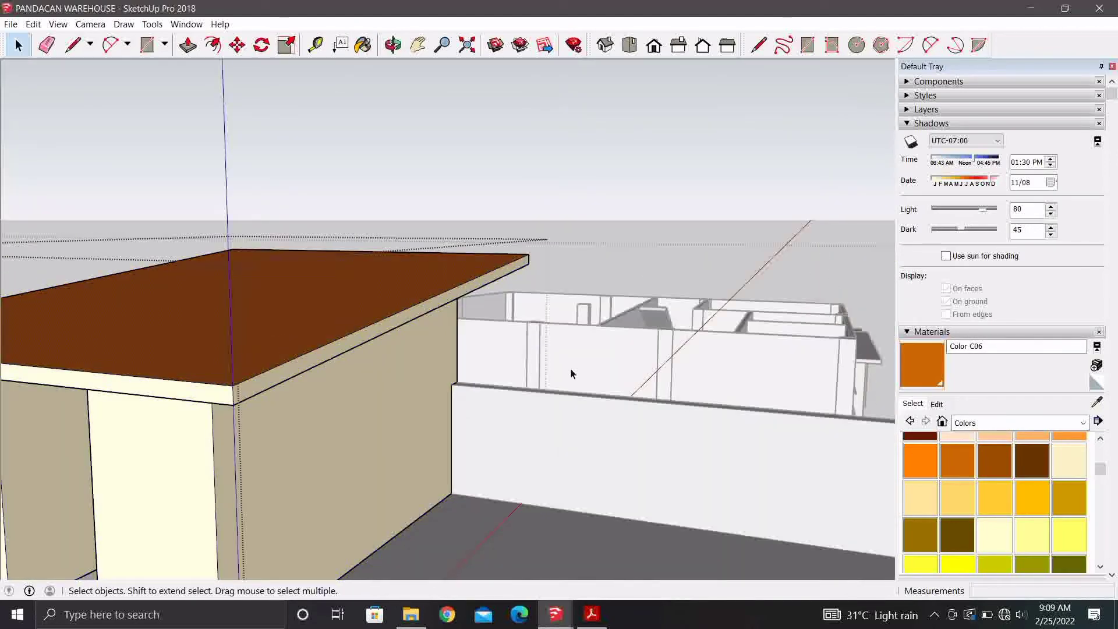
{"action": "middle_click_drag", "start_coordinate": [198, 380], "coordinate": [420, 429]}
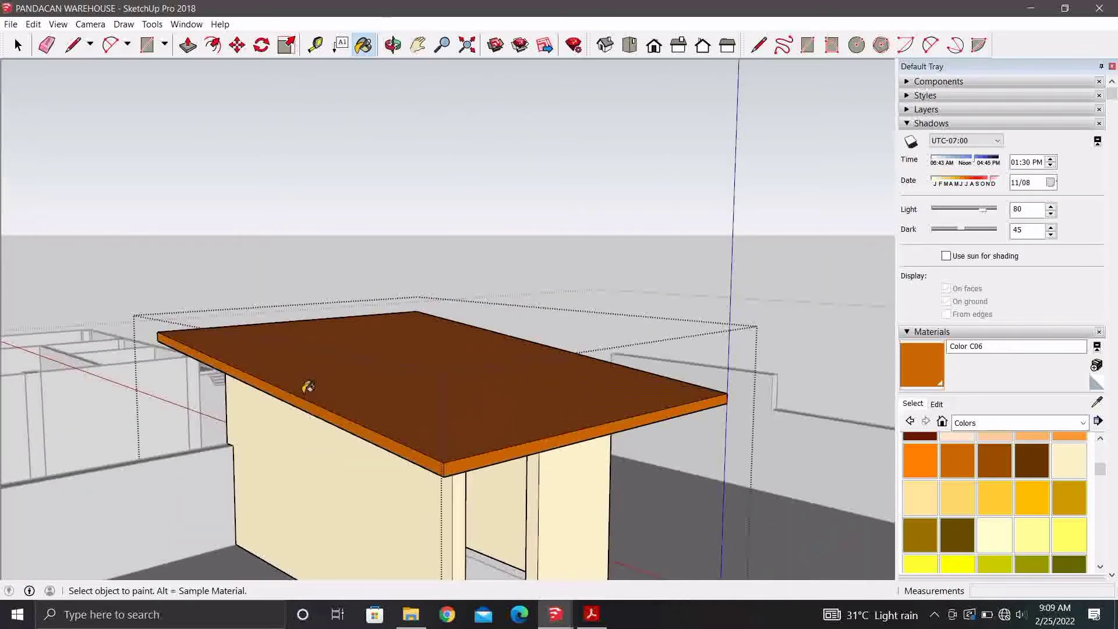
{"action": "middle_click_drag", "start_coordinate": [308, 388], "coordinate": [670, 457]}
{"action": "scroll", "coordinate": [685, 425], "scroll_direction": "up", "scroll_amount": 2}
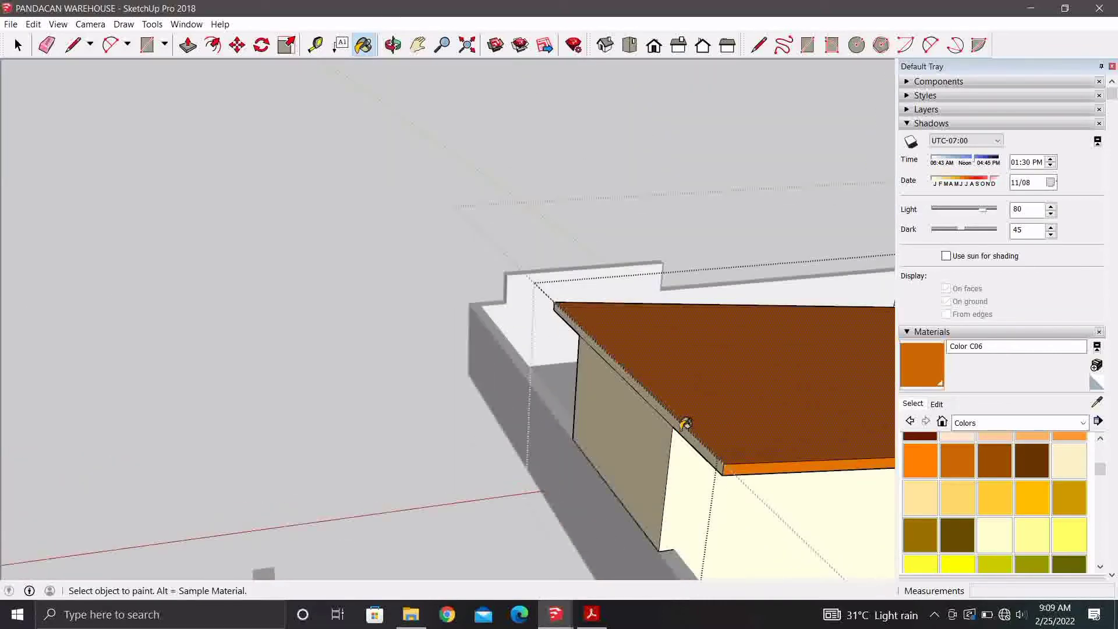
{"action": "scroll", "coordinate": [670, 419], "scroll_direction": "down", "scroll_amount": 2}
{"action": "mouse_move", "coordinate": [607, 406]}
{"action": "middle_mouse_down"}
{"action": "mouse_move", "coordinate": [112, 320]}
{"action": "mouse_move", "coordinate": [499, 315]}
{"action": "middle_mouse_up"}
Pan and orbit across the model to view the stair structure from the front.
{"action": "left_click_drag", "start_coordinate": [217, 342], "coordinate": [542, 361]}
{"action": "mouse_move", "coordinate": [554, 400]}
{"action": "middle_mouse_down"}
{"action": "mouse_move", "coordinate": [456, 297]}
{"action": "mouse_move", "coordinate": [482, 250]}
{"action": "mouse_move", "coordinate": [494, 267]}
{"action": "mouse_move", "coordinate": [488, 294]}
{"action": "middle_mouse_up"}
{"action": "key", "text": "space"}
{"action": "scroll", "coordinate": [395, 442], "scroll_direction": "down", "scroll_amount": 3}
{"action": "mouse_move", "coordinate": [394, 441]}
{"action": "middle_mouse_down"}
{"action": "mouse_move", "coordinate": [177, 383]}
{"action": "mouse_move", "coordinate": [155, 399]}
{"action": "mouse_move", "coordinate": [349, 388]}
{"action": "mouse_move", "coordinate": [568, 443]}
{"action": "mouse_move", "coordinate": [559, 414]}
{"action": "mouse_move", "coordinate": [605, 311]}
{"action": "mouse_move", "coordinate": [425, 337]}
{"action": "middle_mouse_up"}
{"action": "scroll", "coordinate": [348, 387], "scroll_direction": "up", "scroll_amount": 2}
{"action": "scroll", "coordinate": [373, 402], "scroll_direction": "up", "scroll_amount": 2}
{"action": "scroll", "coordinate": [568, 444], "scroll_direction": "up", "scroll_amount": 4}
{"action": "scroll", "coordinate": [425, 336], "scroll_direction": "up", "scroll_amount": 2}
{"action": "scroll", "coordinate": [466, 327], "scroll_direction": "up", "scroll_amount": 2}
{"action": "scroll", "coordinate": [519, 332], "scroll_direction": "up", "scroll_amount": 3}
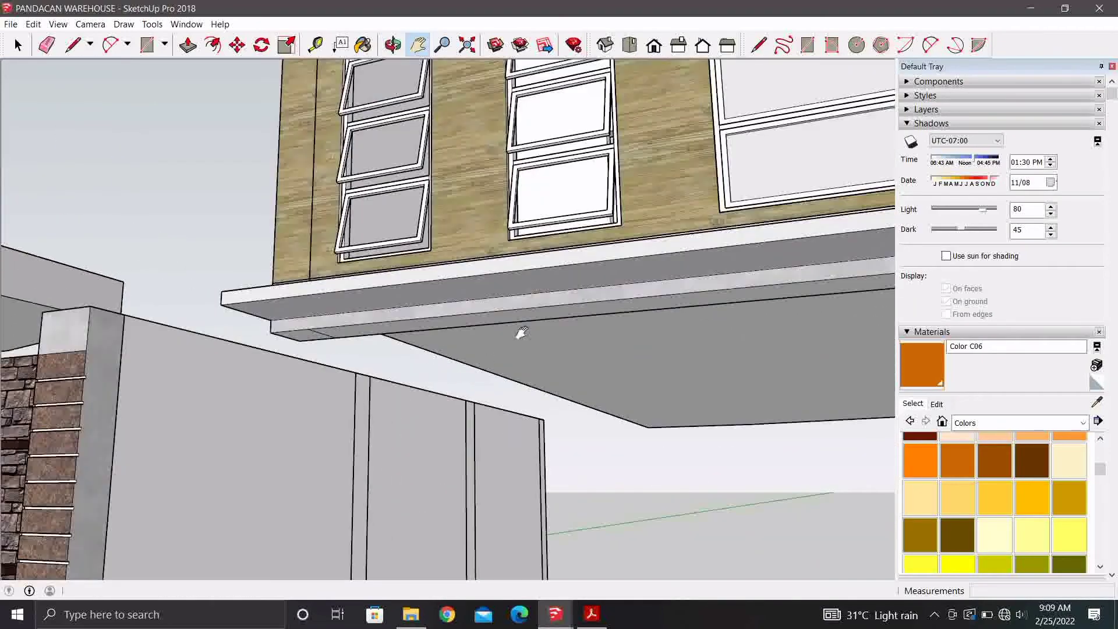
{"action": "mouse_move", "coordinate": [519, 332]}
{"action": "middle_mouse_down"}
{"action": "mouse_move", "coordinate": [519, 371]}
{"action": "mouse_move", "coordinate": [507, 379]}
{"action": "mouse_move", "coordinate": [499, 360]}
{"action": "mouse_move", "coordinate": [514, 355]}
{"action": "mouse_move", "coordinate": [403, 324]}
{"action": "mouse_move", "coordinate": [395, 411]}
{"action": "mouse_move", "coordinate": [460, 426]}
{"action": "middle_mouse_up"}
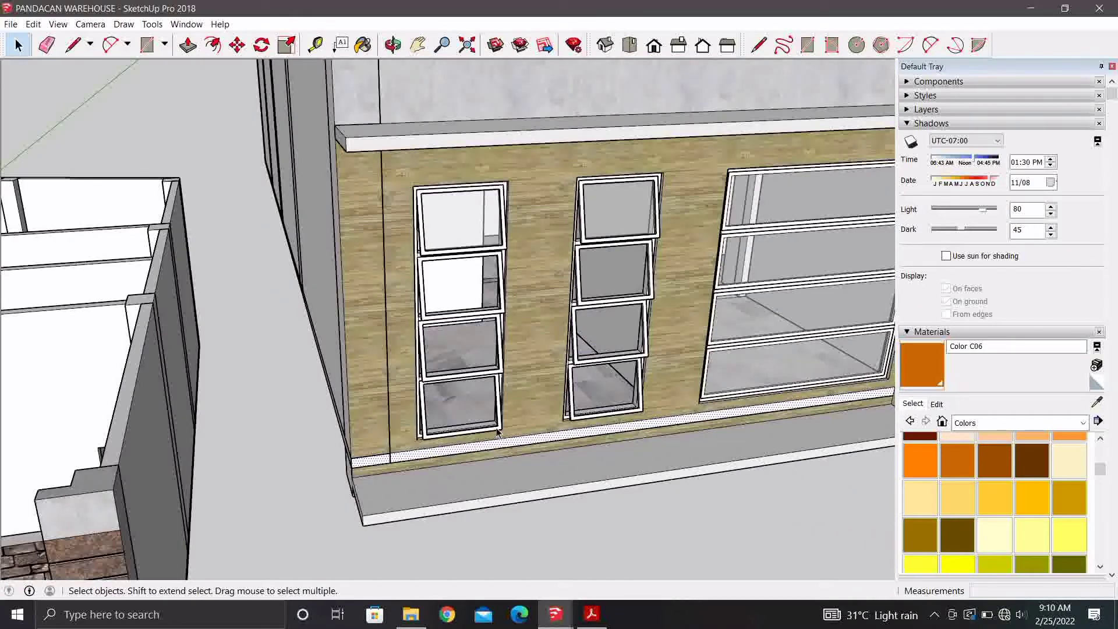
{"action": "scroll", "coordinate": [382, 370], "scroll_direction": "up", "scroll_amount": 1}
{"action": "scroll", "coordinate": [425, 396], "scroll_direction": "up", "scroll_amount": 1}
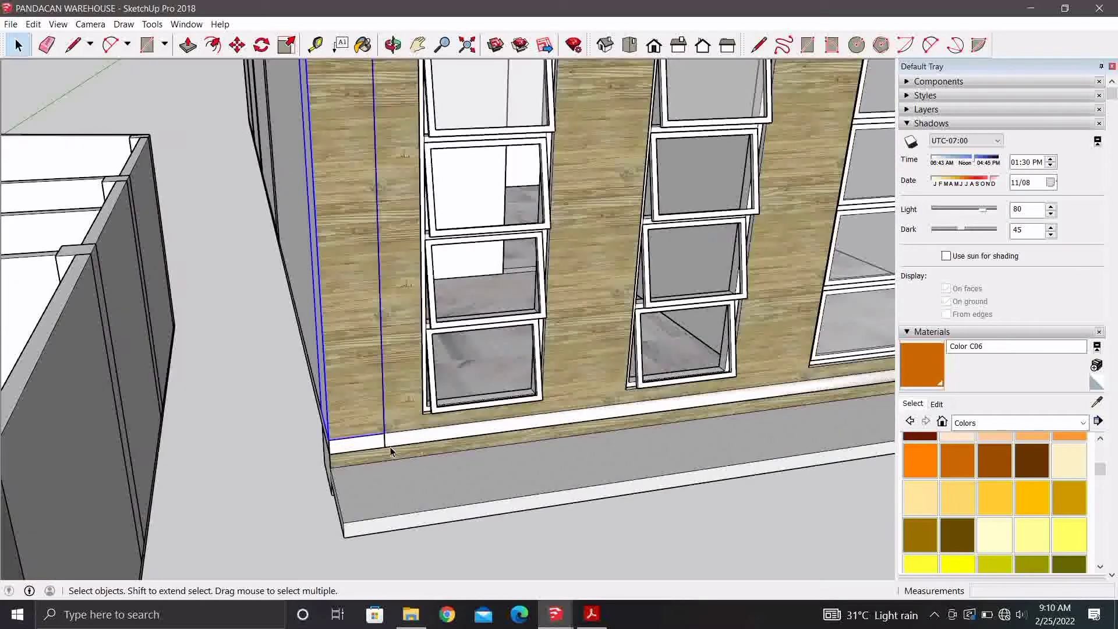
{"action": "scroll", "coordinate": [469, 418], "scroll_direction": "up", "scroll_amount": 2}
{"action": "left_click", "coordinate": [484, 421]}
{"action": "middle_click_drag", "start_coordinate": [483, 421], "coordinate": [400, 424]}
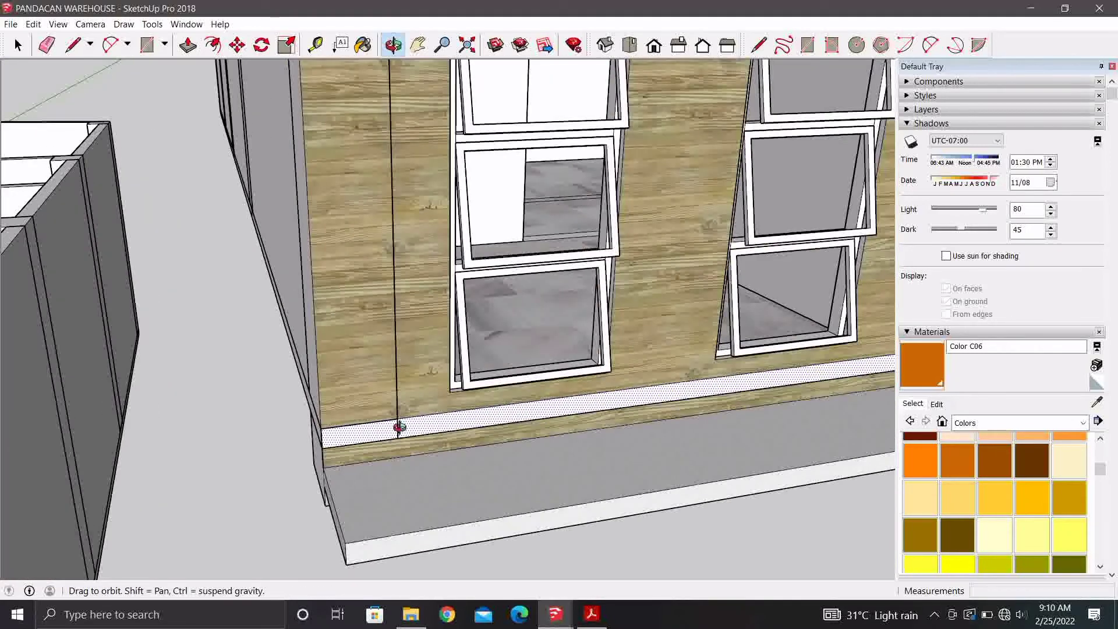
{"action": "scroll", "coordinate": [429, 436], "scroll_direction": "up", "scroll_amount": 1}
{"action": "scroll", "coordinate": [433, 434], "scroll_direction": "up", "scroll_amount": 1}
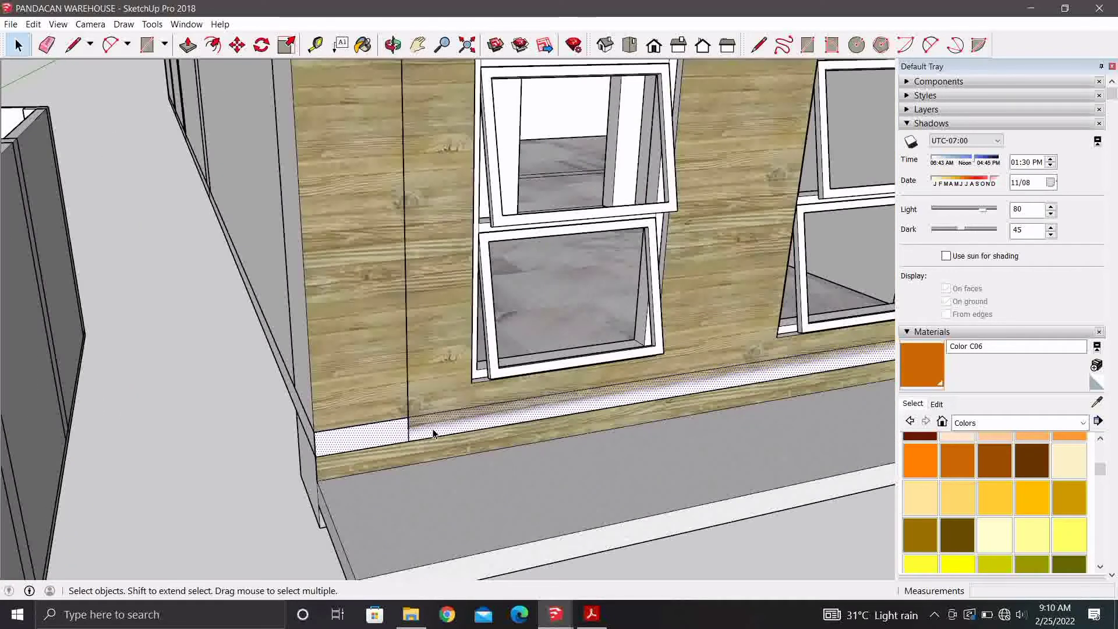
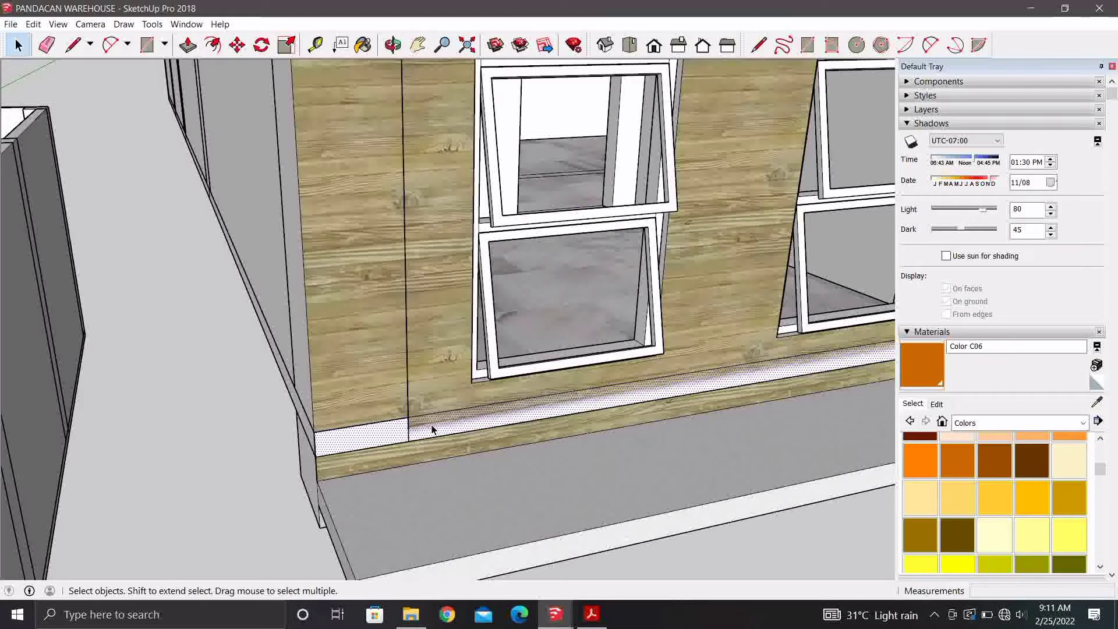
Draw a line splitting the white base strip near its left end.
{"action": "scroll", "coordinate": [444, 437], "scroll_direction": "down", "scroll_amount": 2}
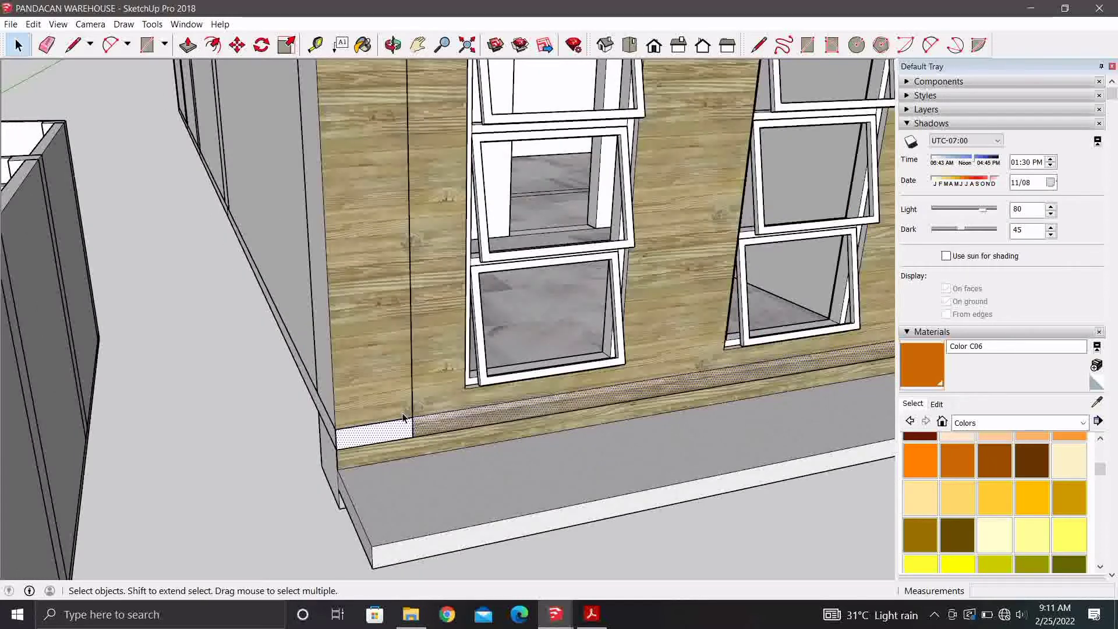
{"action": "scroll", "coordinate": [444, 431], "scroll_direction": "up", "scroll_amount": 2}
{"action": "mouse_move", "coordinate": [454, 430]}
{"action": "middle_mouse_down"}
{"action": "mouse_move", "coordinate": [474, 387]}
{"action": "mouse_move", "coordinate": [381, 427]}
{"action": "middle_mouse_up"}
{"action": "key", "text": "l"}
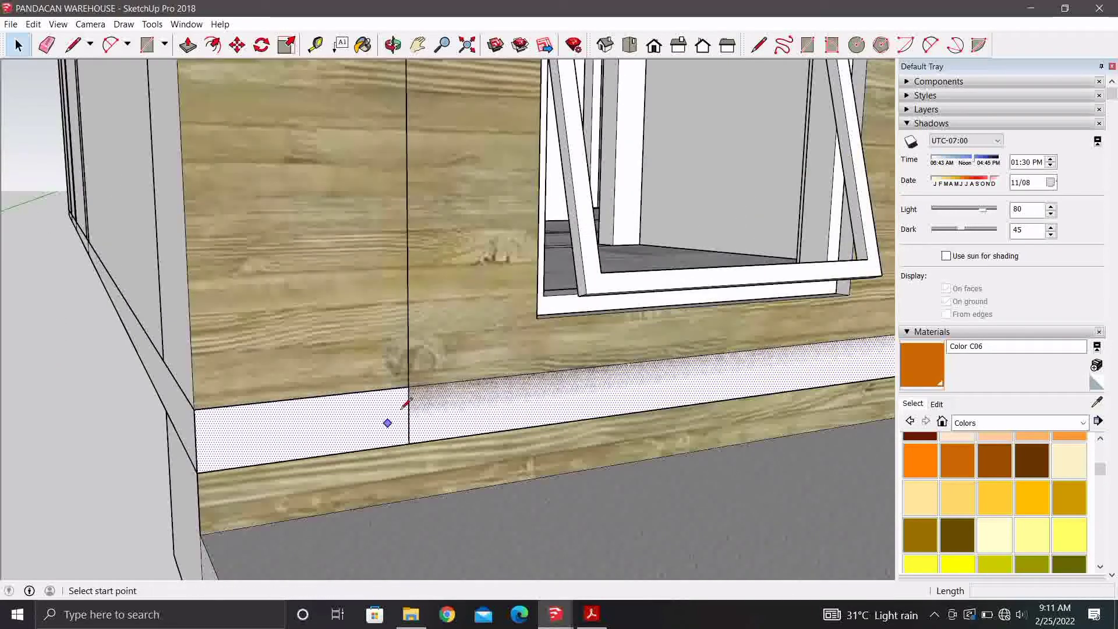
{"action": "left_click", "coordinate": [387, 422]}
{"action": "left_click", "coordinate": [418, 429]}
{"action": "key", "text": "space"}
Push the strip's left face back 15 cm, then recess it 40 cm deep.
{"action": "mouse_move", "coordinate": [430, 420]}
{"action": "middle_mouse_down"}
{"action": "mouse_move", "coordinate": [429, 445]}
{"action": "mouse_move", "coordinate": [450, 452]}
{"action": "middle_mouse_up"}
{"action": "key", "text": "p"}
{"action": "left_click", "coordinate": [452, 442]}
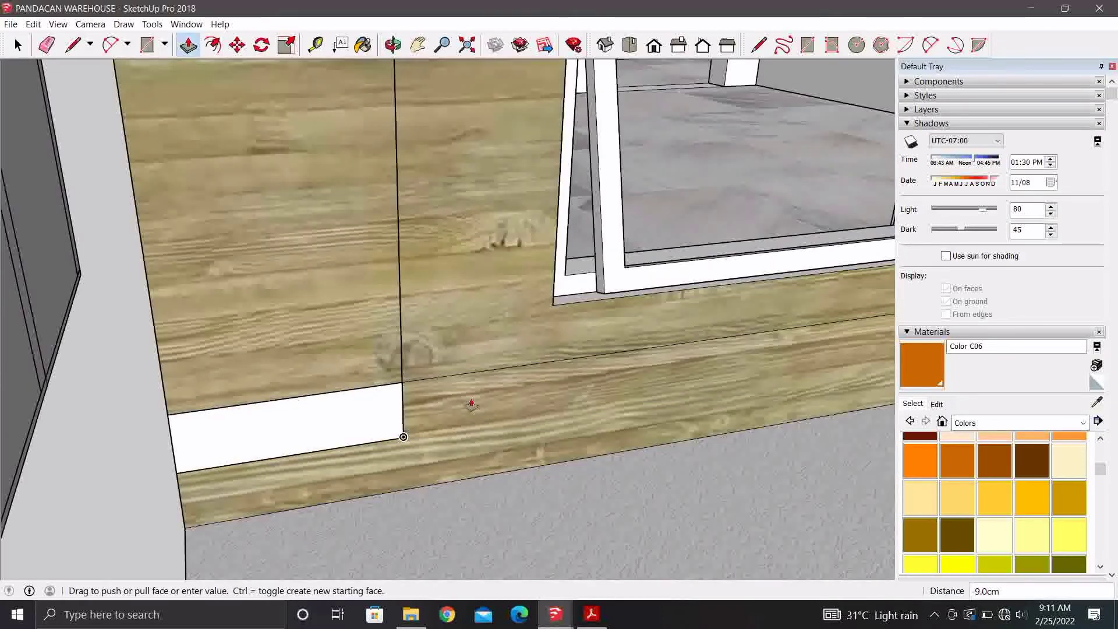
{"action": "type", "text": "15"}
{"action": "key", "text": "Return"}
{"action": "left_click", "coordinate": [332, 448]}
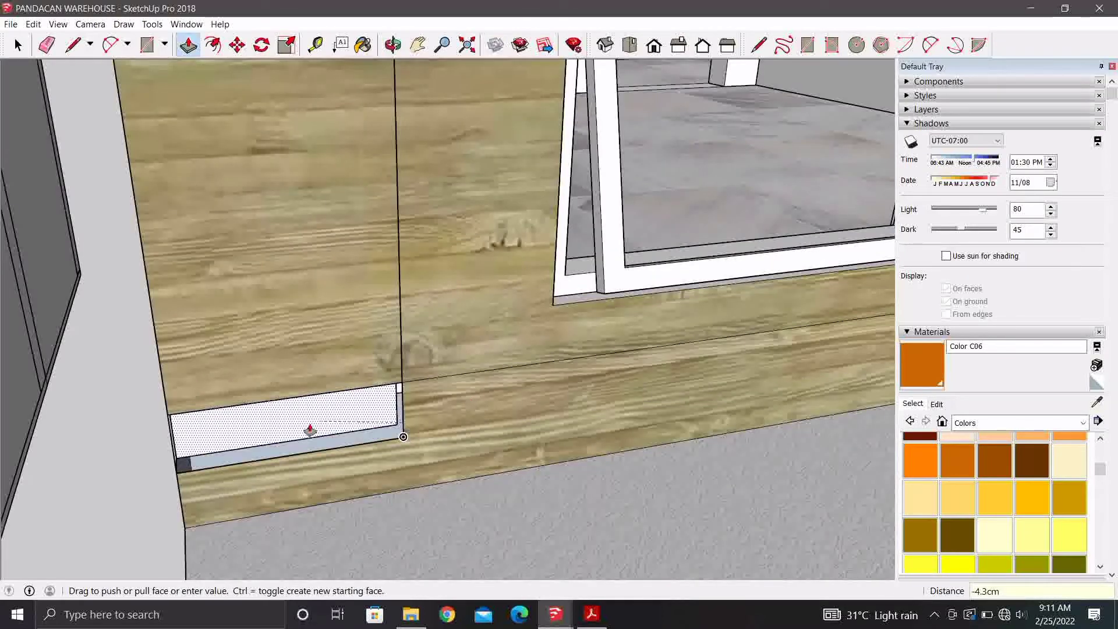
{"action": "middle_click_drag", "start_coordinate": [310, 429], "coordinate": [428, 385]}
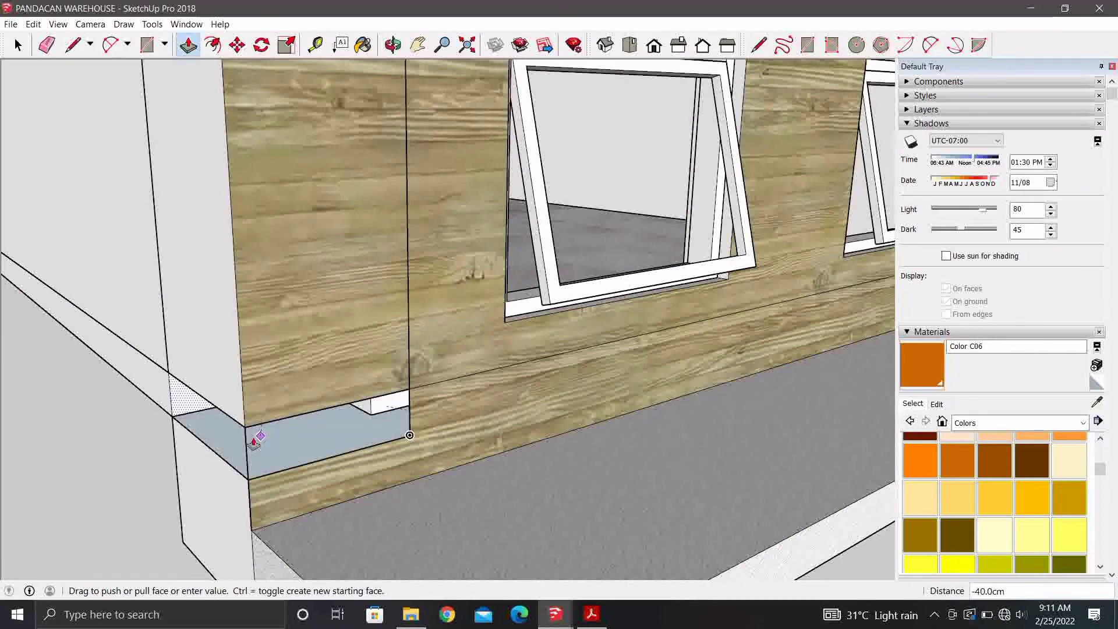
{"action": "left_click", "coordinate": [184, 418]}
{"action": "key", "text": "space"}
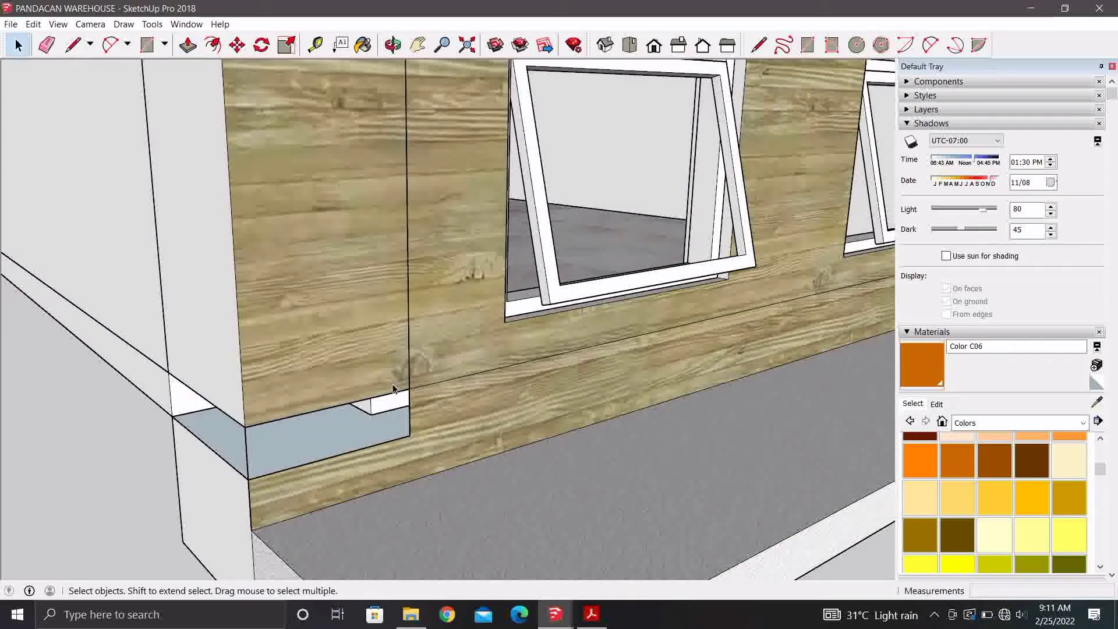
Inside the wood wall group, draw edges from the strip's corner to the front-left corner.
{"action": "left_click", "coordinate": [441, 402]}
{"action": "double_click", "coordinate": [447, 412]}
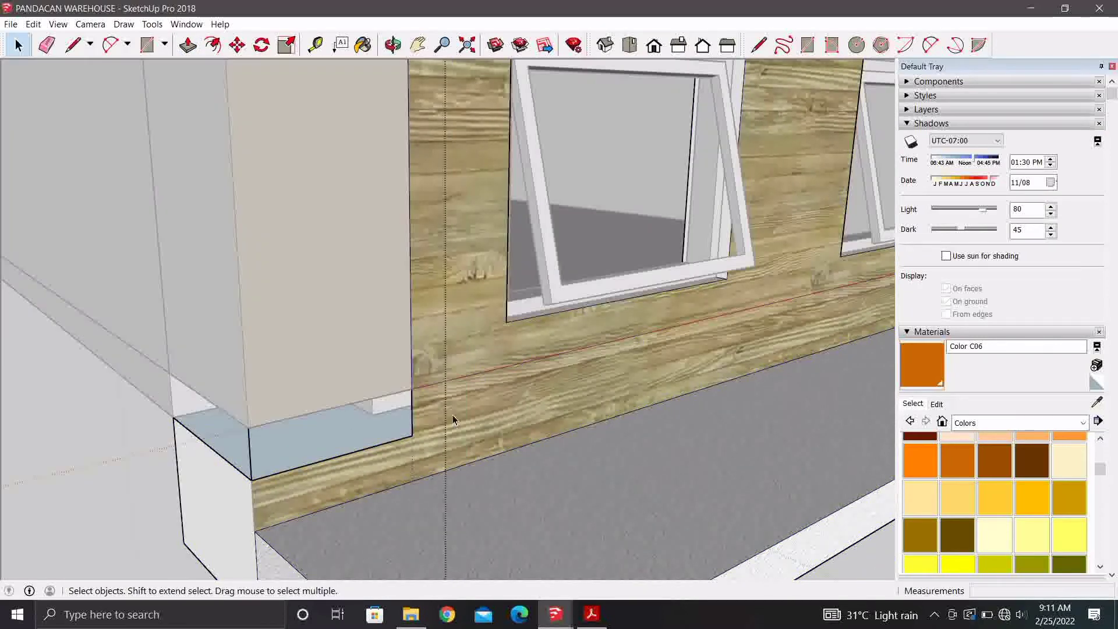
{"action": "left_click", "coordinate": [454, 426]}
{"action": "key", "text": "l"}
{"action": "left_click", "coordinate": [412, 388]}
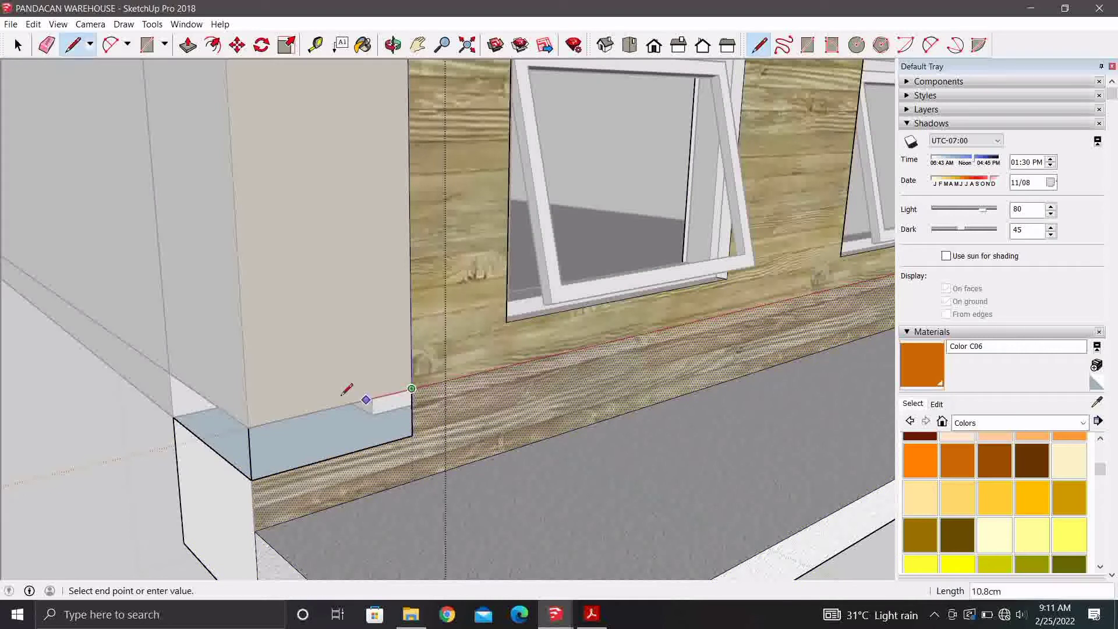
{"action": "left_click", "coordinate": [249, 428]}
{"action": "middle_click_drag", "start_coordinate": [248, 427], "coordinate": [303, 431]}
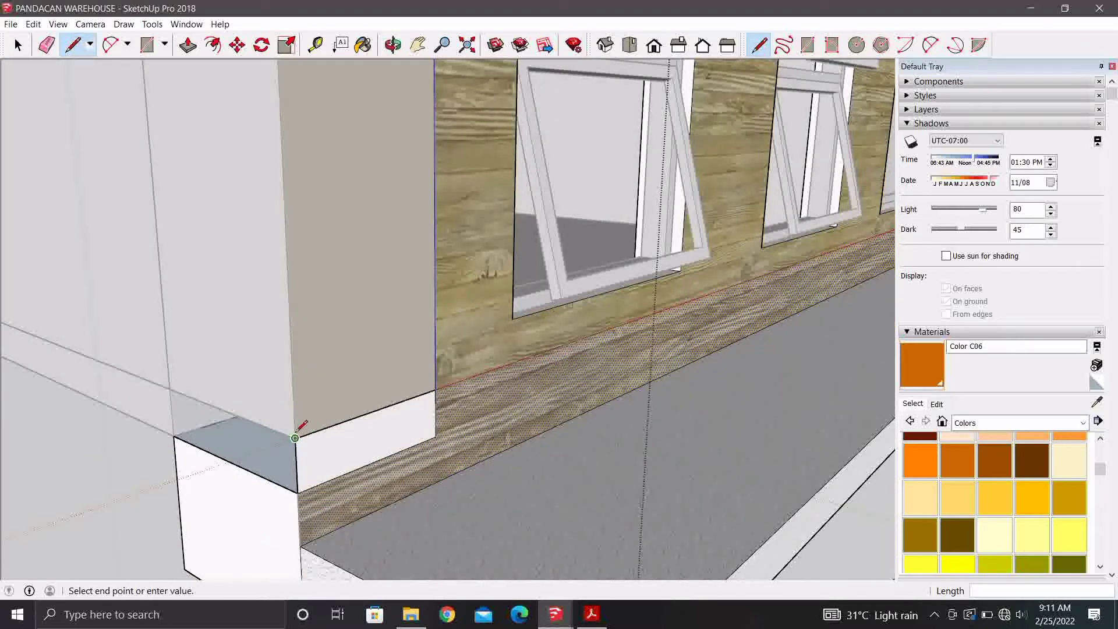
{"action": "left_click", "coordinate": [180, 391]}
{"action": "key", "text": "Escape"}
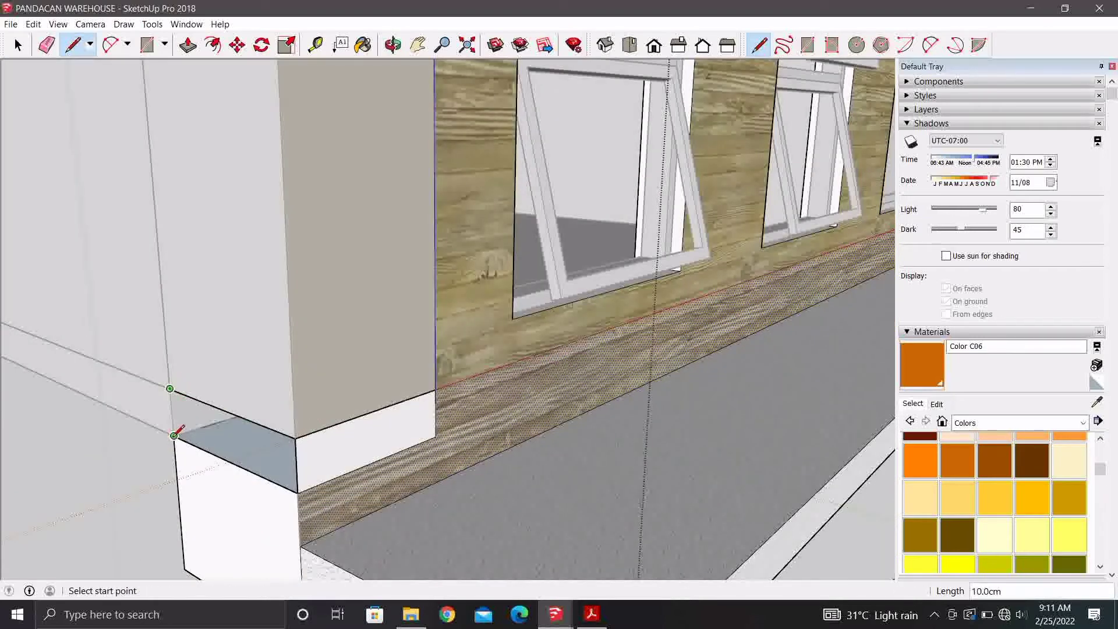
{"action": "key", "text": "space"}
{"action": "mouse_move", "coordinate": [175, 437]}
{"action": "middle_mouse_down"}
{"action": "mouse_move", "coordinate": [271, 431]}
{"action": "mouse_move", "coordinate": [313, 449]}
{"action": "middle_mouse_up"}
{"action": "scroll", "coordinate": [350, 442], "scroll_direction": "up", "scroll_amount": 2}
{"action": "key", "text": "e"}
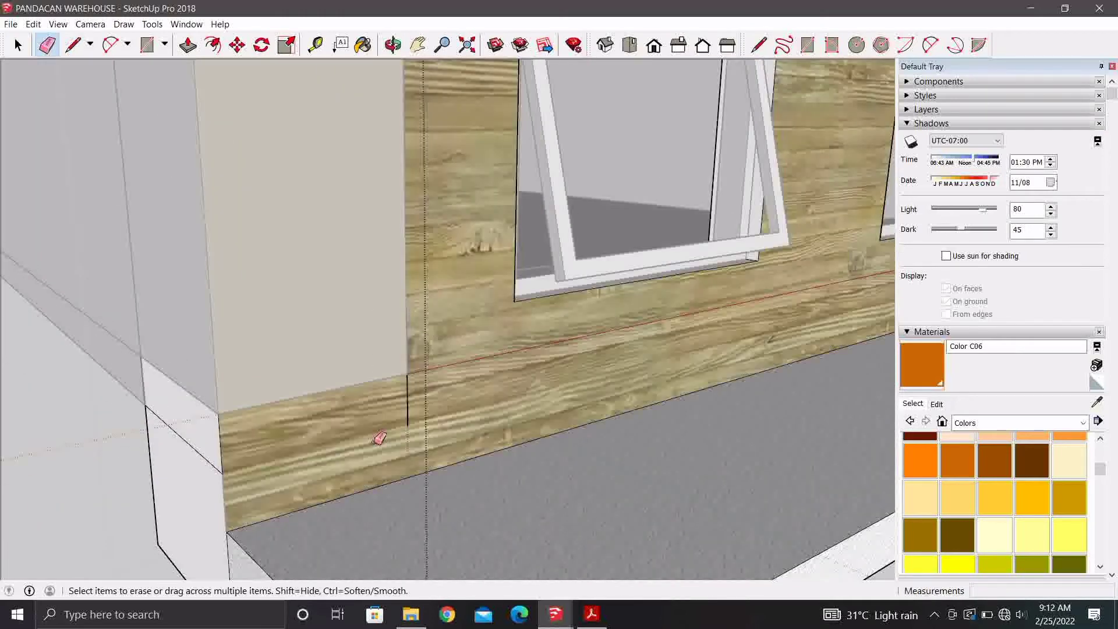
{"action": "scroll", "coordinate": [304, 425], "scroll_direction": "down", "scroll_amount": 2}
{"action": "scroll", "coordinate": [240, 429], "scroll_direction": "down", "scroll_amount": 1}
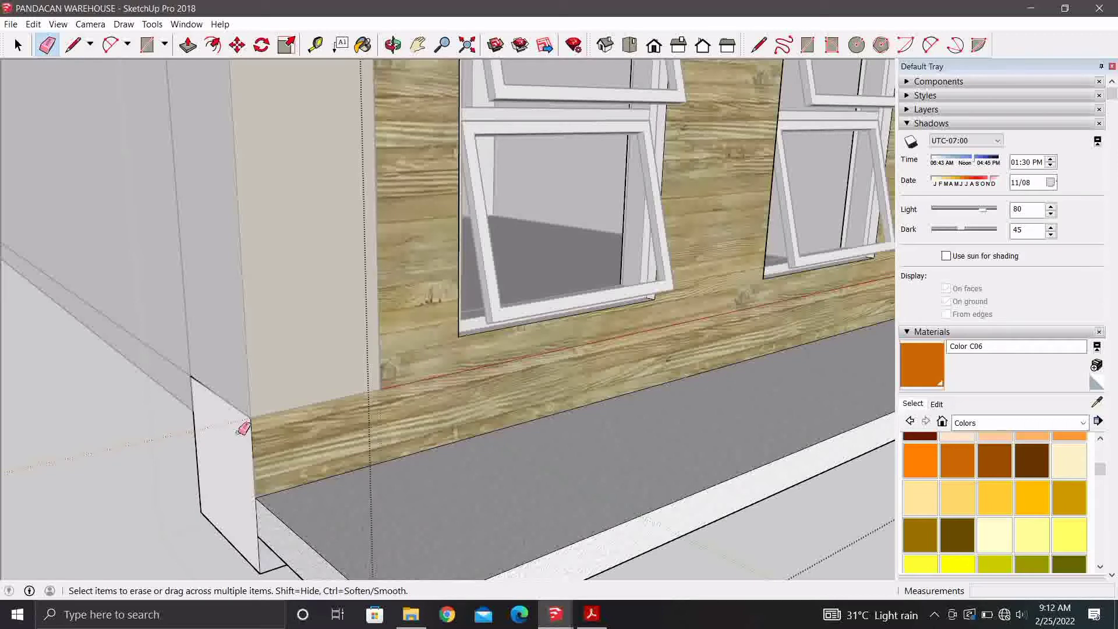
{"action": "key", "text": "space"}
{"action": "mouse_move", "coordinate": [274, 412]}
{"action": "middle_mouse_down"}
{"action": "mouse_move", "coordinate": [274, 450]}
{"action": "mouse_move", "coordinate": [318, 404]}
{"action": "middle_mouse_up"}
{"action": "scroll", "coordinate": [273, 450], "scroll_direction": "down", "scroll_amount": 3}
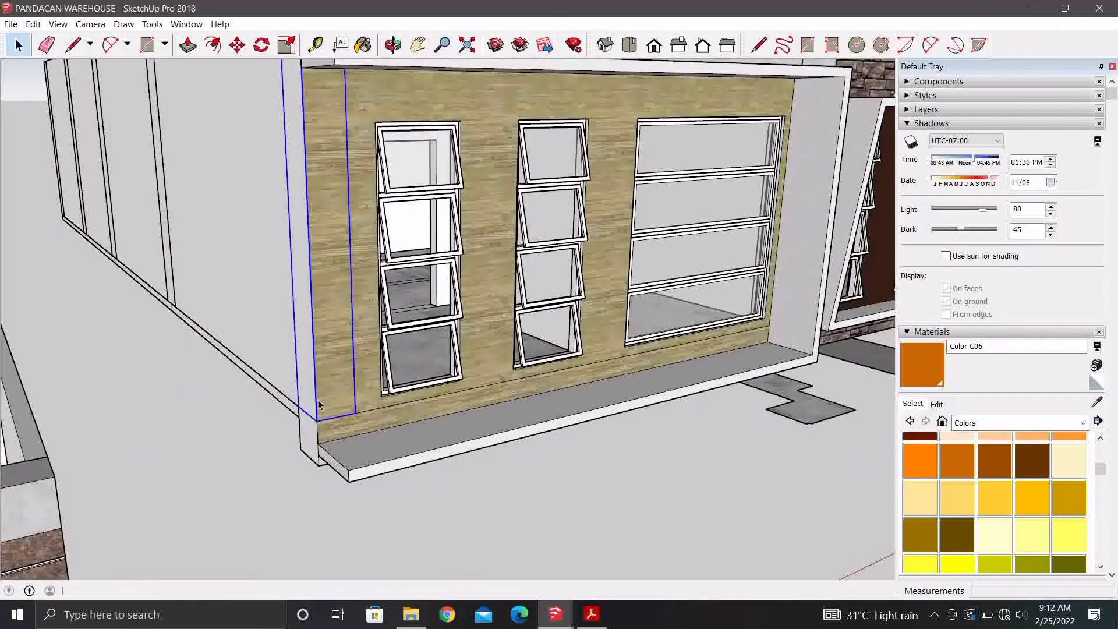
{"action": "scroll", "coordinate": [412, 428], "scroll_direction": "down", "scroll_amount": 2}
{"action": "scroll", "coordinate": [274, 456], "scroll_direction": "down", "scroll_amount": 1}
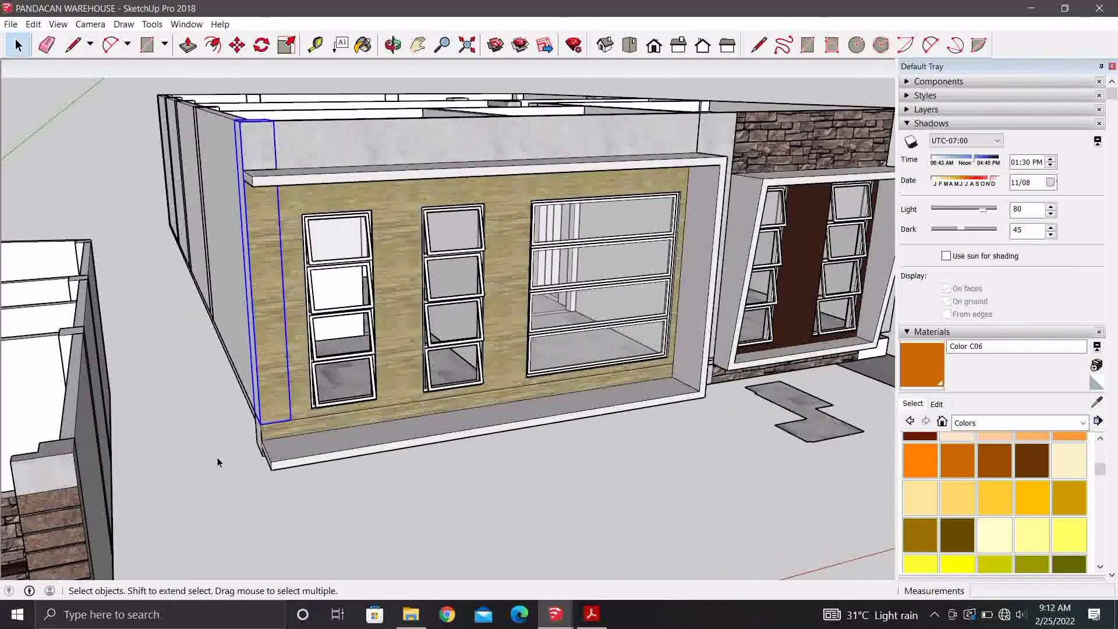
{"action": "middle_click_drag", "start_coordinate": [218, 462], "coordinate": [260, 457]}
{"action": "scroll", "coordinate": [287, 429], "scroll_direction": "up", "scroll_amount": 2}
{"action": "left_click", "coordinate": [287, 429]}
{"action": "scroll", "coordinate": [489, 506], "scroll_direction": "down", "scroll_amount": 1}
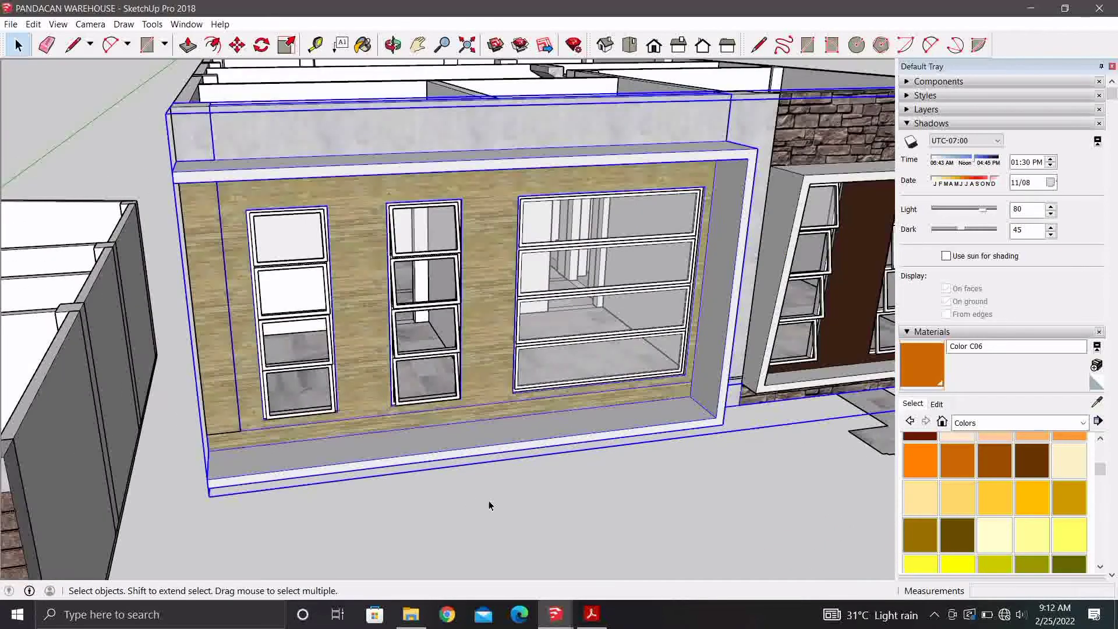
{"action": "middle_click_drag", "start_coordinate": [489, 506], "coordinate": [364, 387]}
{"action": "scroll", "coordinate": [327, 394], "scroll_direction": "up", "scroll_amount": 1}
{"action": "scroll", "coordinate": [362, 366], "scroll_direction": "up", "scroll_amount": 2}
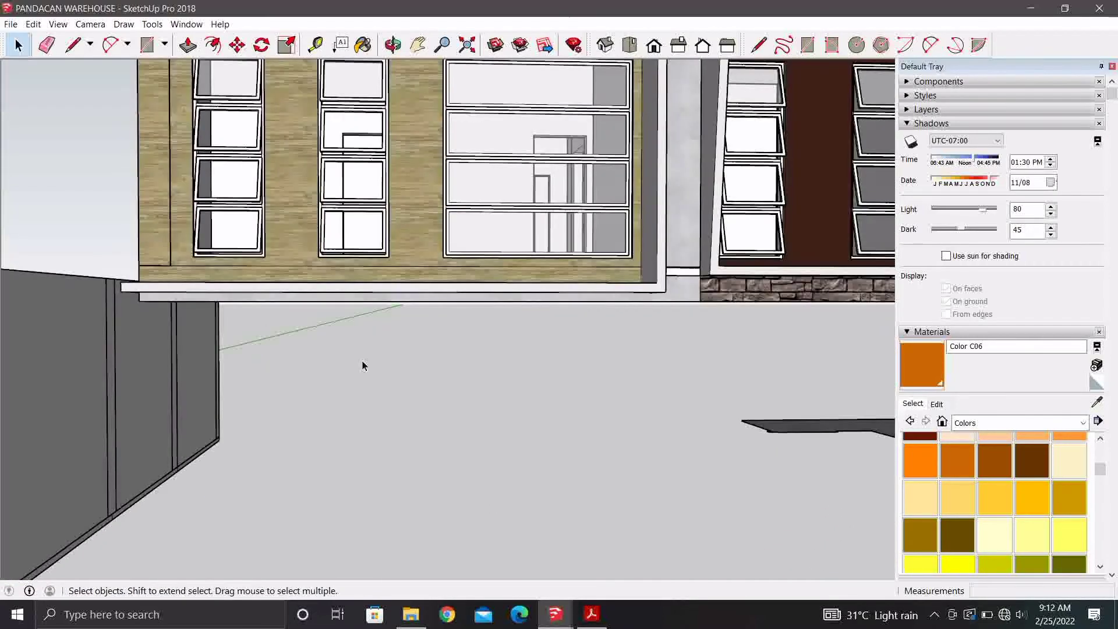
{"action": "scroll", "coordinate": [363, 365], "scroll_direction": "down", "scroll_amount": 2}
{"action": "mouse_move", "coordinate": [544, 384]}
{"action": "middle_mouse_down"}
{"action": "mouse_move", "coordinate": [519, 382]}
{"action": "mouse_move", "coordinate": [455, 465]}
{"action": "mouse_move", "coordinate": [479, 255]}
{"action": "mouse_move", "coordinate": [473, 408]}
{"action": "middle_mouse_up"}
{"action": "scroll", "coordinate": [473, 408], "scroll_direction": "up", "scroll_amount": 2}
{"action": "scroll", "coordinate": [470, 405], "scroll_direction": "up", "scroll_amount": 2}
{"action": "scroll", "coordinate": [476, 466], "scroll_direction": "up", "scroll_amount": 1}
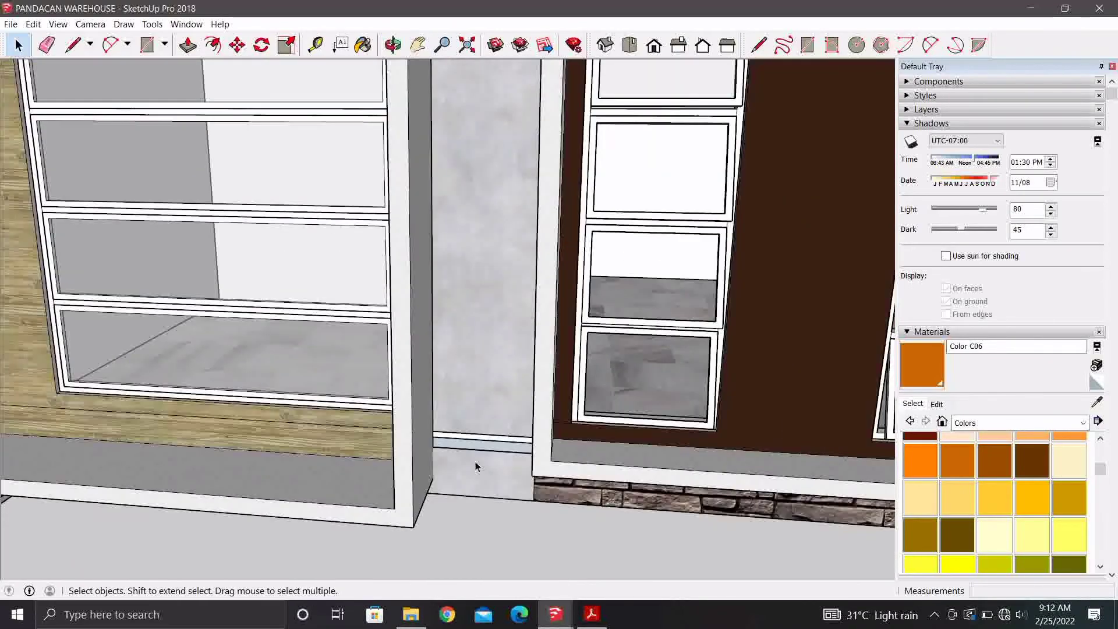
{"action": "scroll", "coordinate": [475, 466], "scroll_direction": "up", "scroll_amount": 1}
{"action": "scroll", "coordinate": [470, 445], "scroll_direction": "up", "scroll_amount": 1}
{"action": "mouse_move", "coordinate": [469, 445]}
{"action": "middle_mouse_down"}
{"action": "mouse_move", "coordinate": [407, 346]}
{"action": "mouse_move", "coordinate": [449, 466]}
{"action": "mouse_move", "coordinate": [462, 312]}
{"action": "mouse_move", "coordinate": [466, 456]}
{"action": "middle_mouse_up"}
{"action": "scroll", "coordinate": [449, 467], "scroll_direction": "up", "scroll_amount": 1}
Draw a 10 cm edge up from the baseboard corner.
{"action": "key", "text": "l"}
{"action": "left_click", "coordinate": [384, 417]}
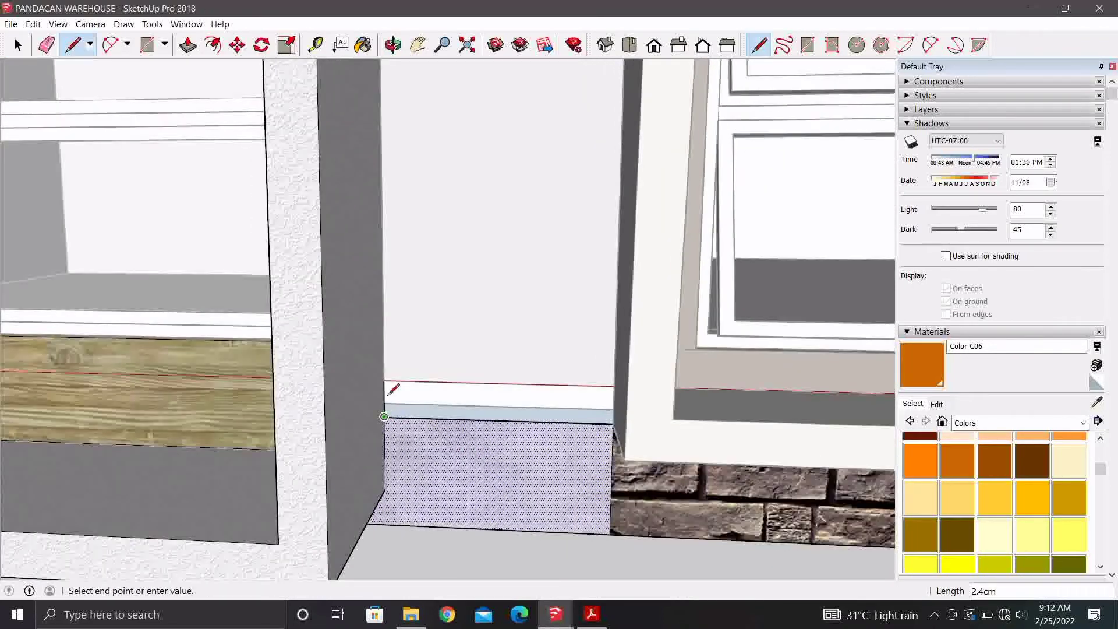
{"action": "type", "text": "10"}
{"action": "key", "text": "Return"}
Draw an edge across the wall from the left baseboard corner to the right one.
{"action": "middle_click_drag", "start_coordinate": [383, 379], "coordinate": [507, 379]}
{"action": "left_click", "coordinate": [392, 382]}
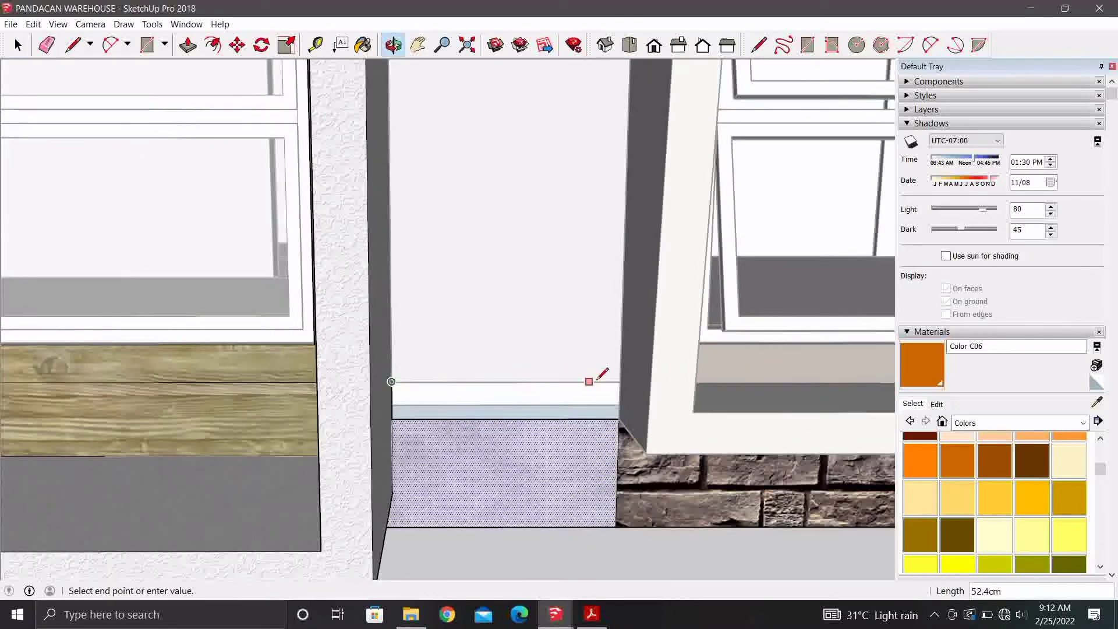
{"action": "left_click", "coordinate": [620, 381]}
{"action": "key", "text": "space"}
{"action": "scroll", "coordinate": [495, 420], "scroll_direction": "down", "scroll_amount": 1}
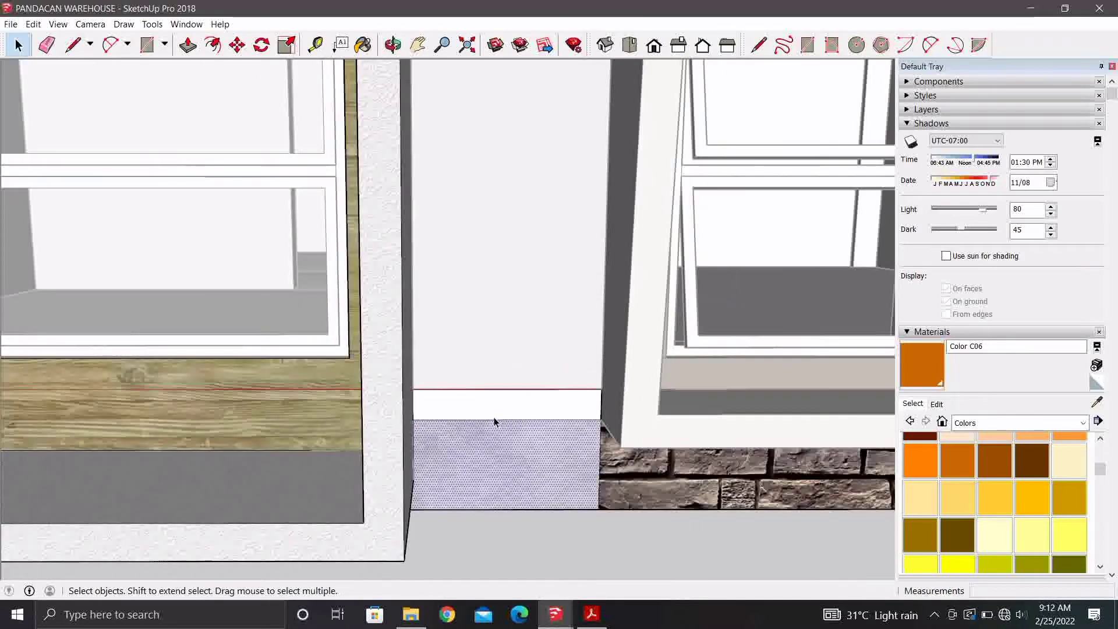
{"action": "scroll", "coordinate": [482, 425], "scroll_direction": "down", "scroll_amount": 2}
{"action": "scroll", "coordinate": [496, 451], "scroll_direction": "down", "scroll_amount": 1}
{"action": "scroll", "coordinate": [492, 431], "scroll_direction": "up", "scroll_amount": 1}
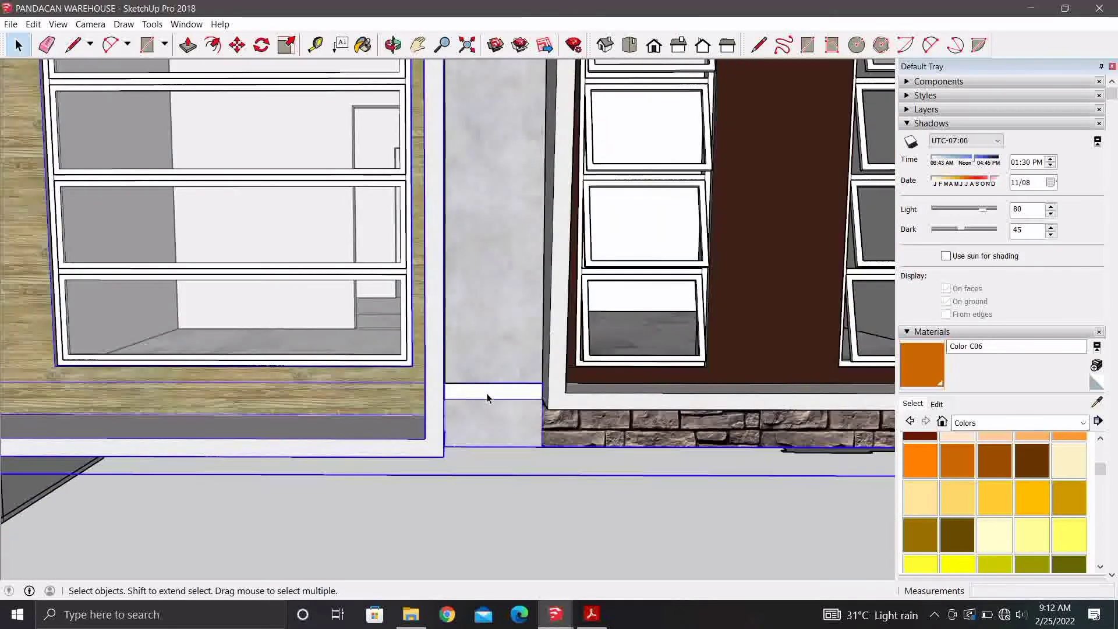
{"action": "scroll", "coordinate": [488, 398], "scroll_direction": "up", "scroll_amount": 1}
{"action": "scroll", "coordinate": [501, 350], "scroll_direction": "down", "scroll_amount": 2}
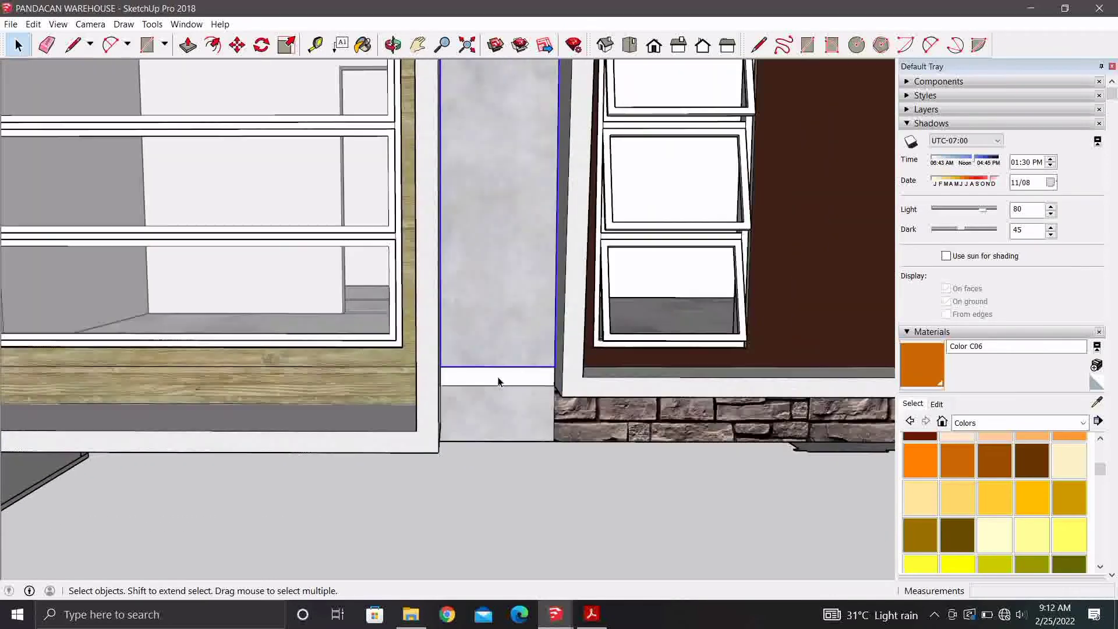
{"action": "scroll", "coordinate": [492, 408], "scroll_direction": "down", "scroll_amount": 1}
{"action": "scroll", "coordinate": [494, 416], "scroll_direction": "up", "scroll_amount": 1}
{"action": "scroll", "coordinate": [494, 408], "scroll_direction": "up", "scroll_amount": 2}
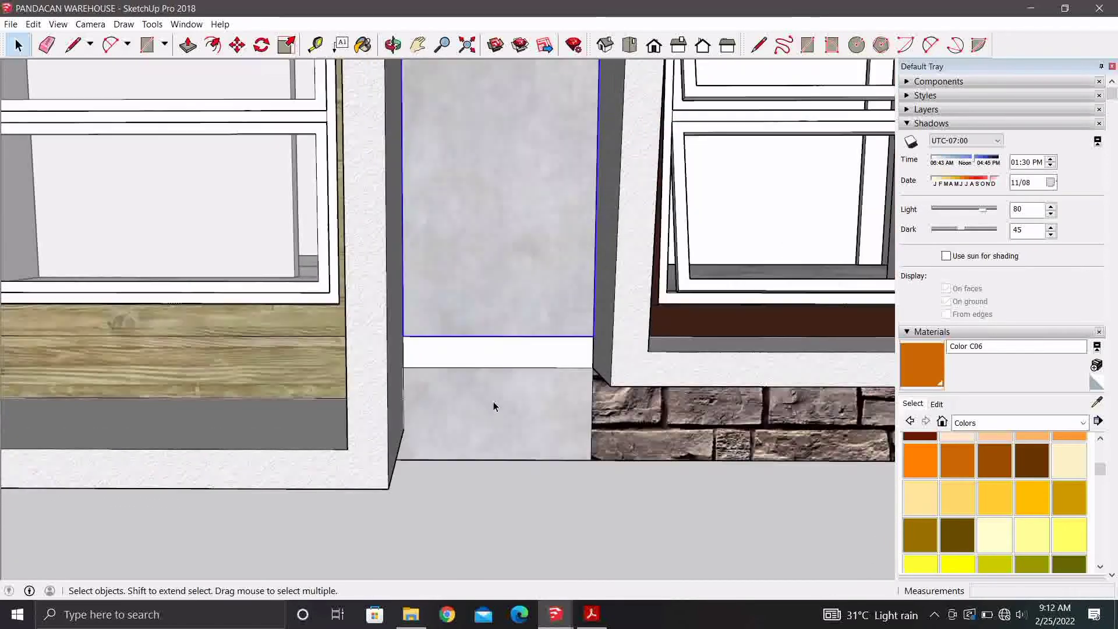
{"action": "scroll", "coordinate": [492, 388], "scroll_direction": "up", "scroll_amount": 1}
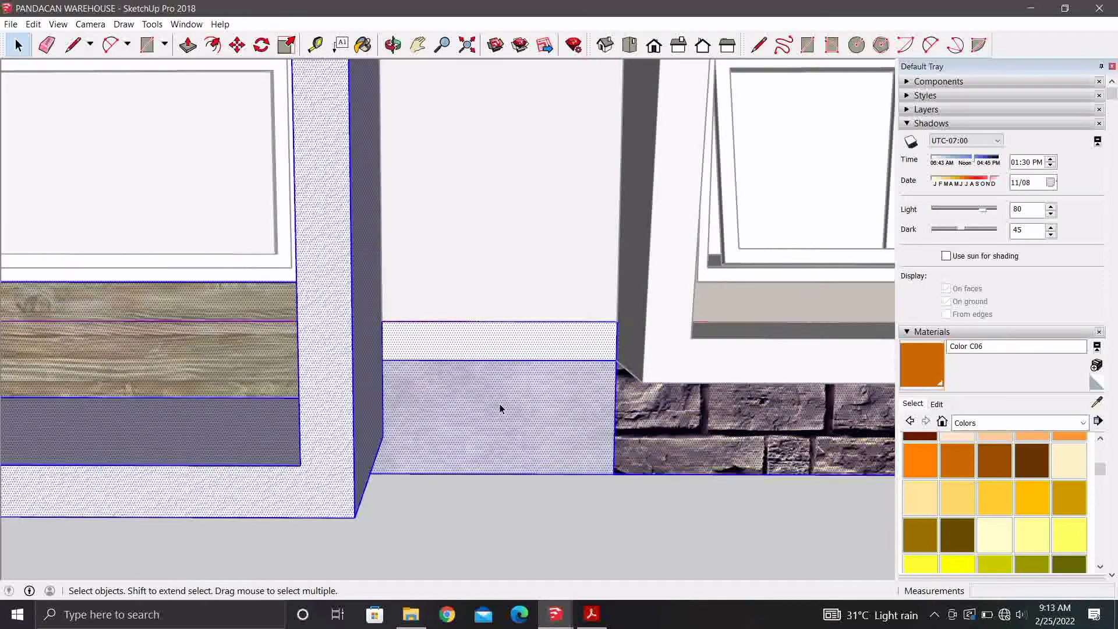
{"action": "key", "text": "e"}
{"action": "scroll", "coordinate": [512, 361], "scroll_direction": "down", "scroll_amount": 2}
Open the column's base block group for editing and select its front face.
{"action": "key", "text": "space"}
{"action": "scroll", "coordinate": [497, 407], "scroll_direction": "down", "scroll_amount": 2}
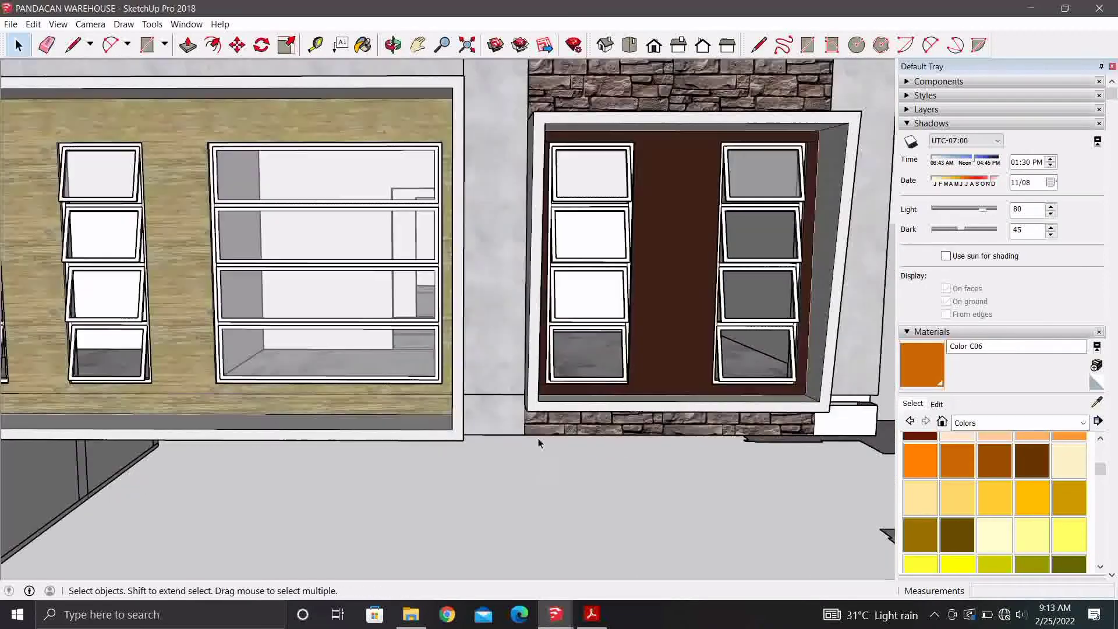
{"action": "mouse_move", "coordinate": [536, 445]}
{"action": "middle_mouse_down"}
{"action": "mouse_move", "coordinate": [559, 428]}
{"action": "mouse_move", "coordinate": [474, 392]}
{"action": "middle_mouse_up"}
{"action": "scroll", "coordinate": [463, 379], "scroll_direction": "up", "scroll_amount": 3}
{"action": "left_click", "coordinate": [460, 390]}
{"action": "double_click", "coordinate": [469, 424]}
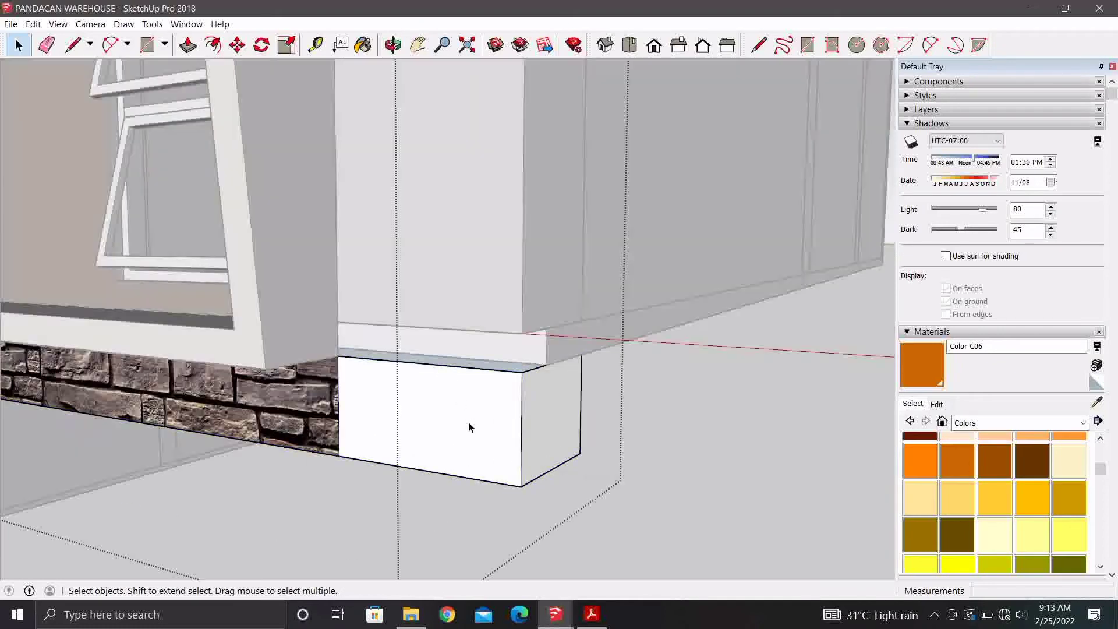
{"action": "left_click", "coordinate": [475, 443]}
Draw lines from the block's upper corner to close a new face.
{"action": "key", "text": "l"}
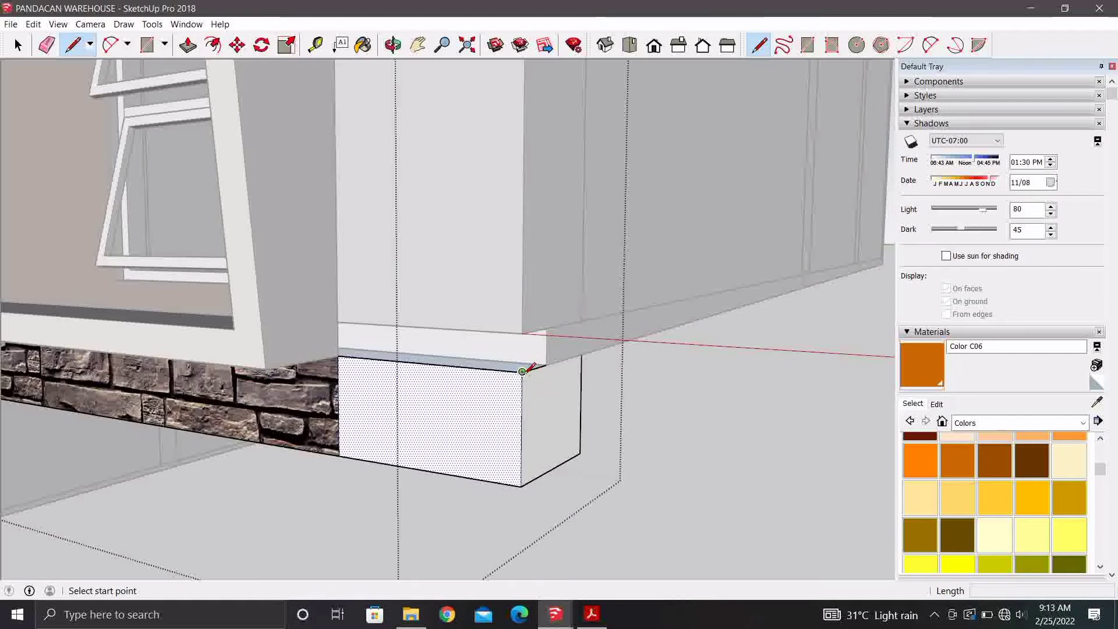
{"action": "left_click", "coordinate": [522, 333]}
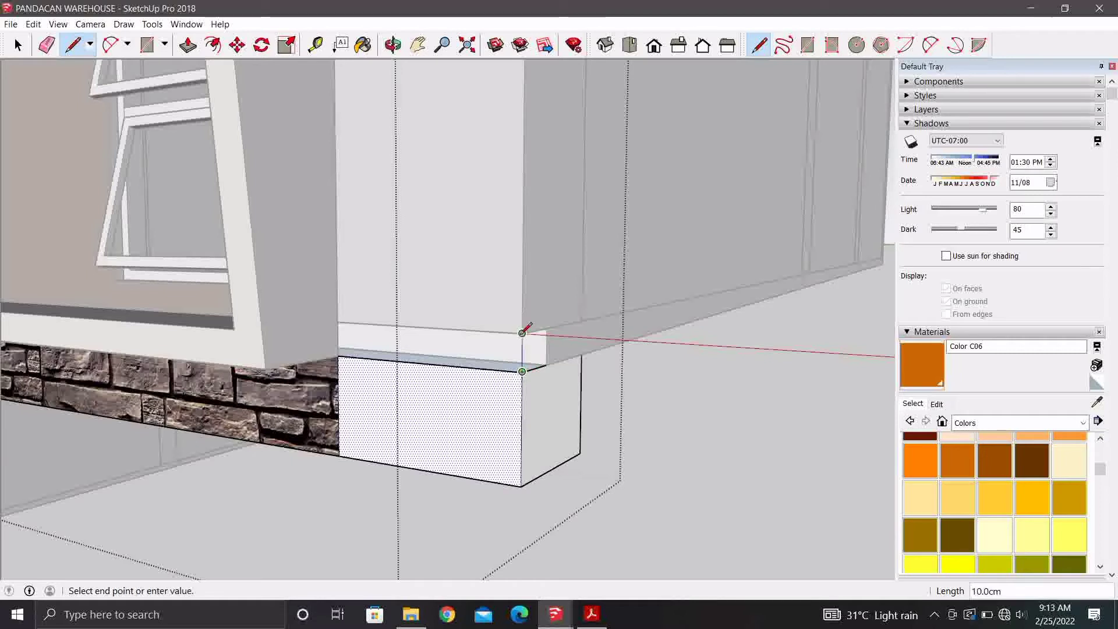
{"action": "scroll", "coordinate": [537, 353], "scroll_direction": "up", "scroll_amount": 1}
{"action": "scroll", "coordinate": [537, 354], "scroll_direction": "up", "scroll_amount": 1}
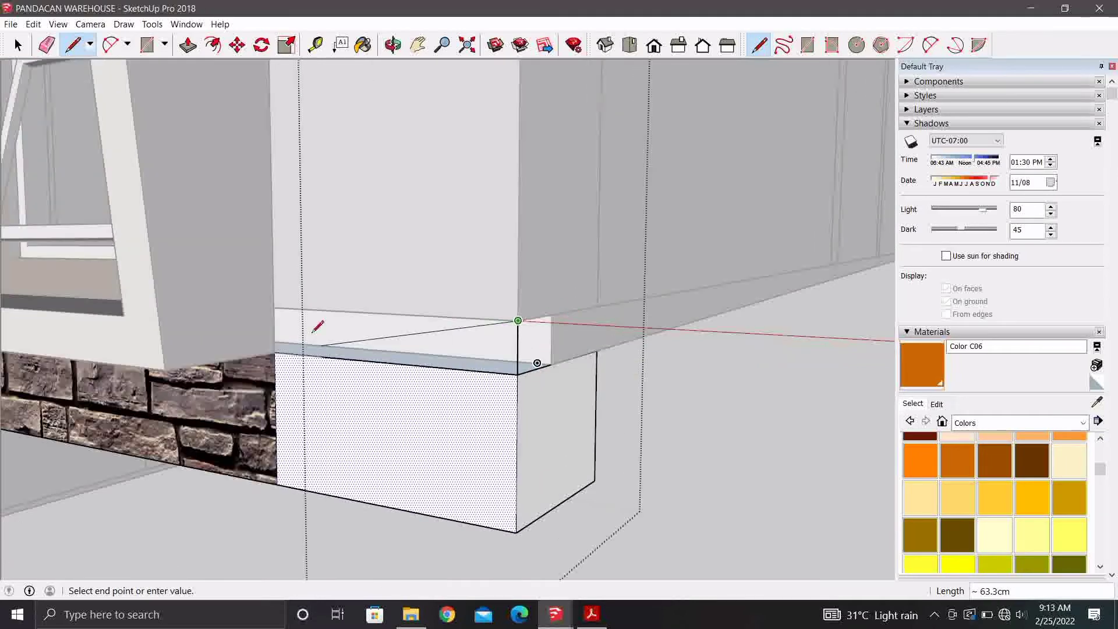
{"action": "left_click", "coordinate": [274, 308]}
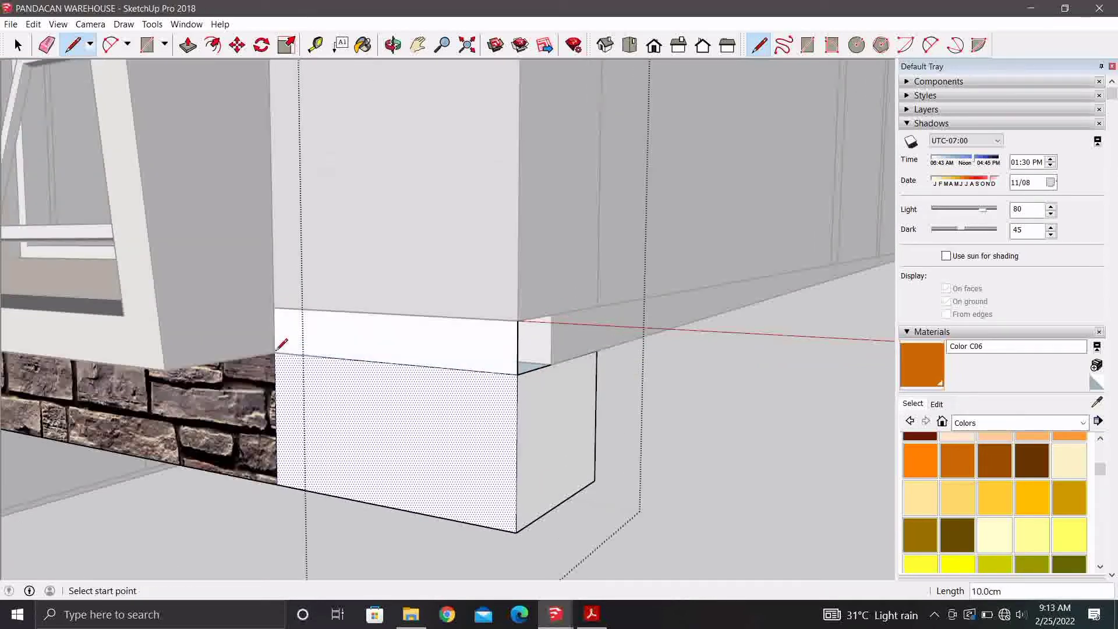
{"action": "left_click", "coordinate": [519, 319]}
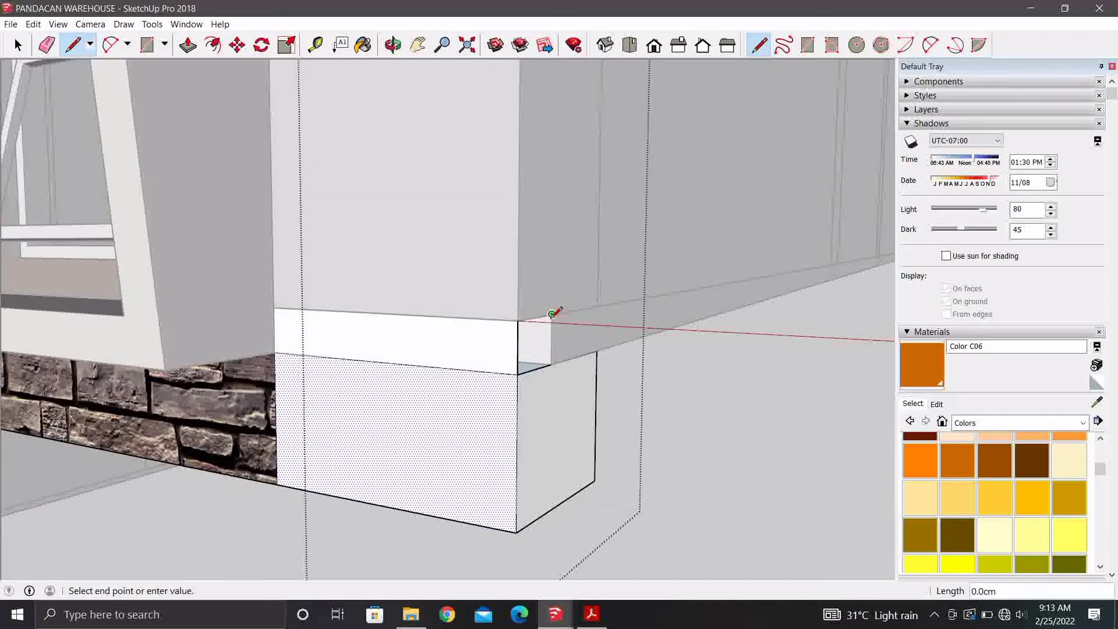
{"action": "left_click", "coordinate": [550, 317]}
{"action": "middle_click_drag", "start_coordinate": [547, 382], "coordinate": [463, 373]}
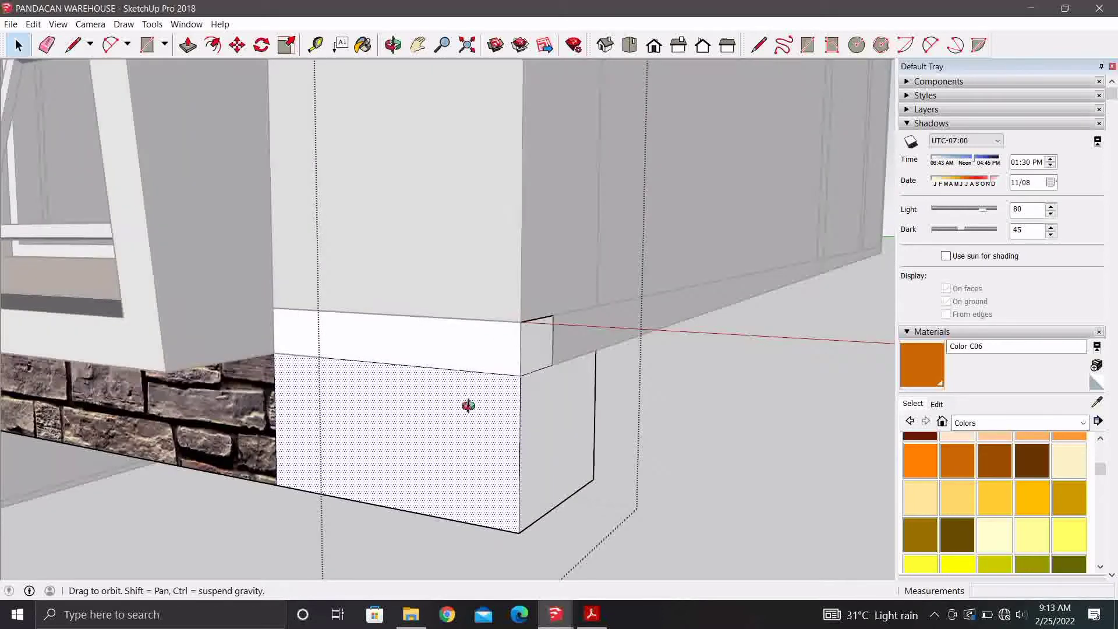
Erase the dividing and corner edges, then delete the block's front face.
{"action": "key", "text": "e"}
{"action": "left_click", "coordinate": [456, 368]}
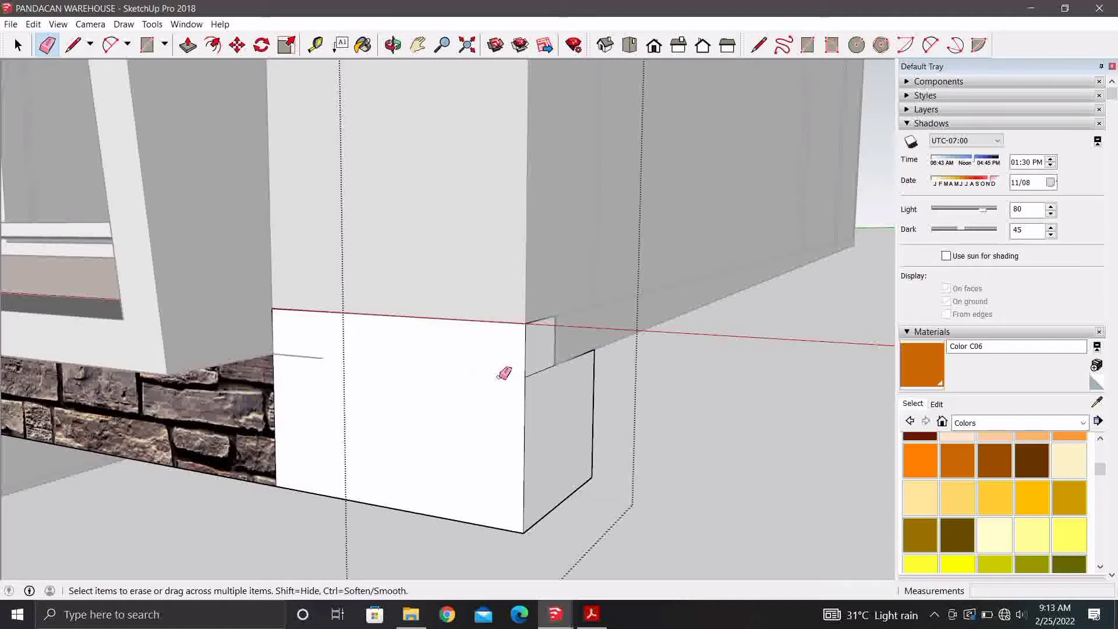
{"action": "left_click", "coordinate": [540, 371]}
{"action": "key", "text": "space"}
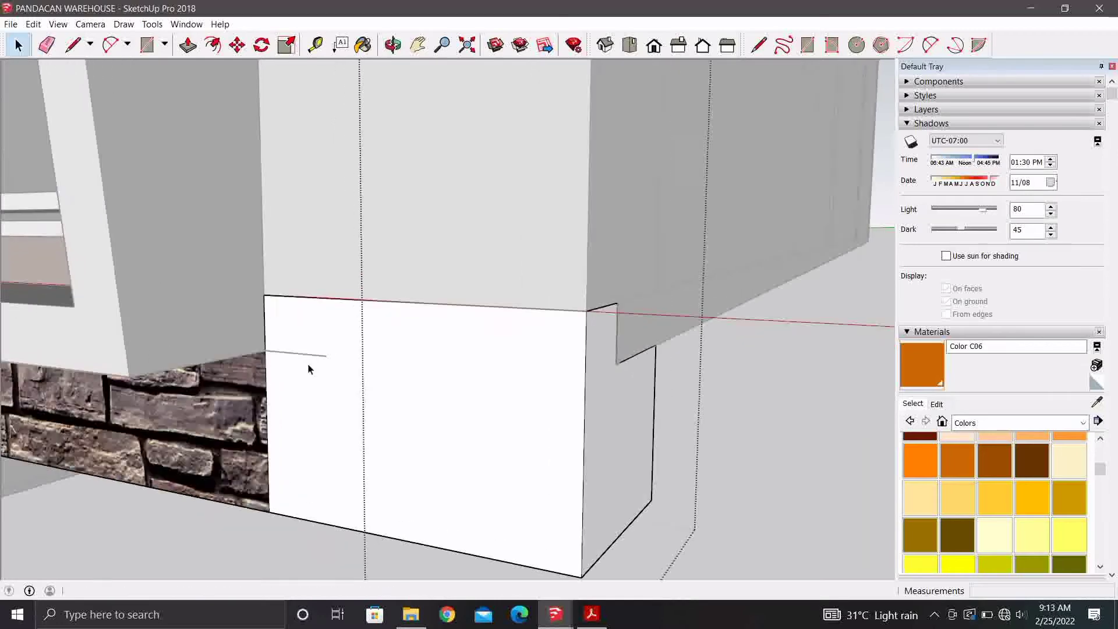
{"action": "scroll", "coordinate": [315, 364], "scroll_direction": "up", "scroll_amount": 3}
{"action": "scroll", "coordinate": [314, 364], "scroll_direction": "down", "scroll_amount": 1}
{"action": "triple_click", "coordinate": [318, 373]}
{"action": "key", "text": "Delete"}
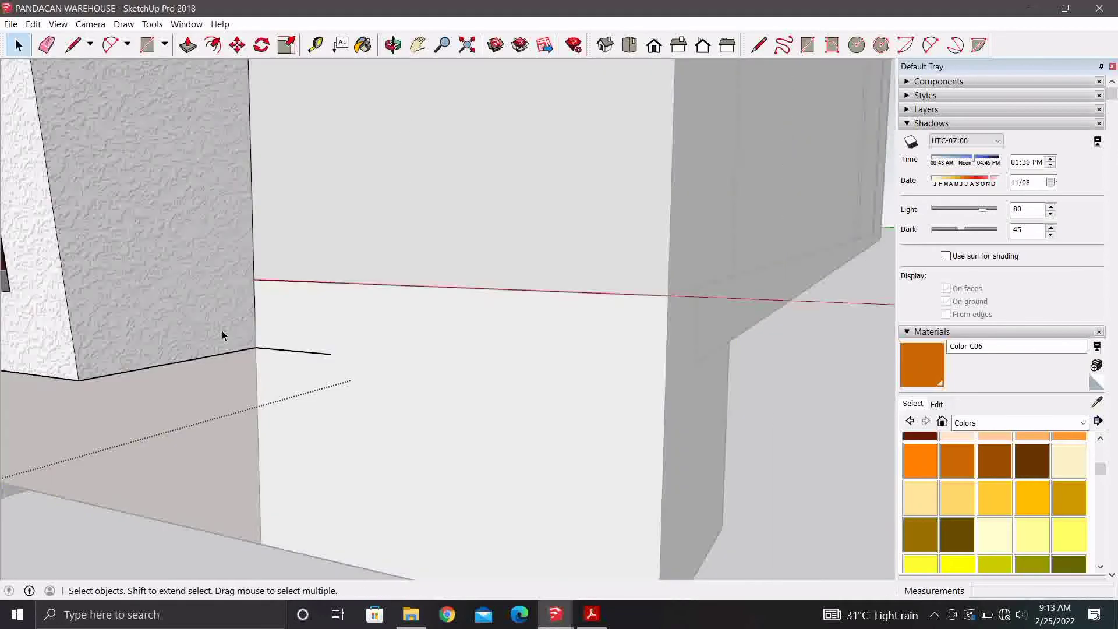
{"action": "left_click", "coordinate": [222, 338]}
Erase the short stub edge just right of the corner on the wall face.
{"action": "key", "text": "e"}
{"action": "left_click", "coordinate": [299, 352]}
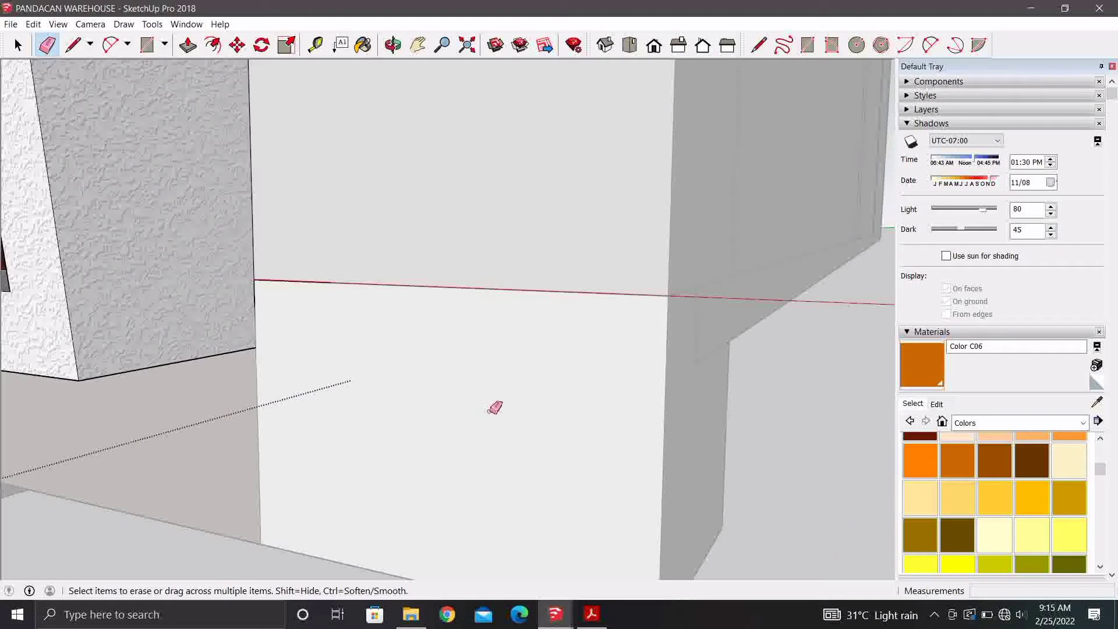
Paint the column base's white end face with sampled Polished Concrete New.
{"action": "key", "text": "space"}
{"action": "scroll", "coordinate": [642, 412], "scroll_direction": "down", "scroll_amount": 5}
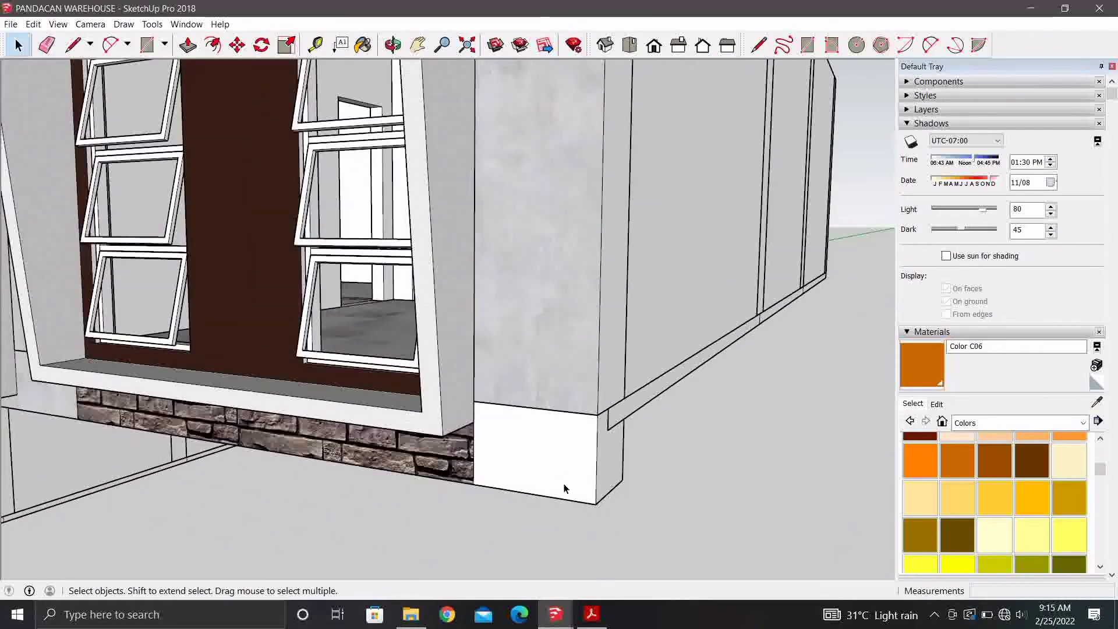
{"action": "scroll", "coordinate": [565, 489], "scroll_direction": "down", "scroll_amount": 5}
{"action": "mouse_move", "coordinate": [565, 488]}
{"action": "middle_mouse_down"}
{"action": "mouse_move", "coordinate": [579, 457]}
{"action": "mouse_move", "coordinate": [653, 411]}
{"action": "mouse_move", "coordinate": [656, 309]}
{"action": "middle_mouse_up"}
{"action": "scroll", "coordinate": [629, 460], "scroll_direction": "up", "scroll_amount": 3}
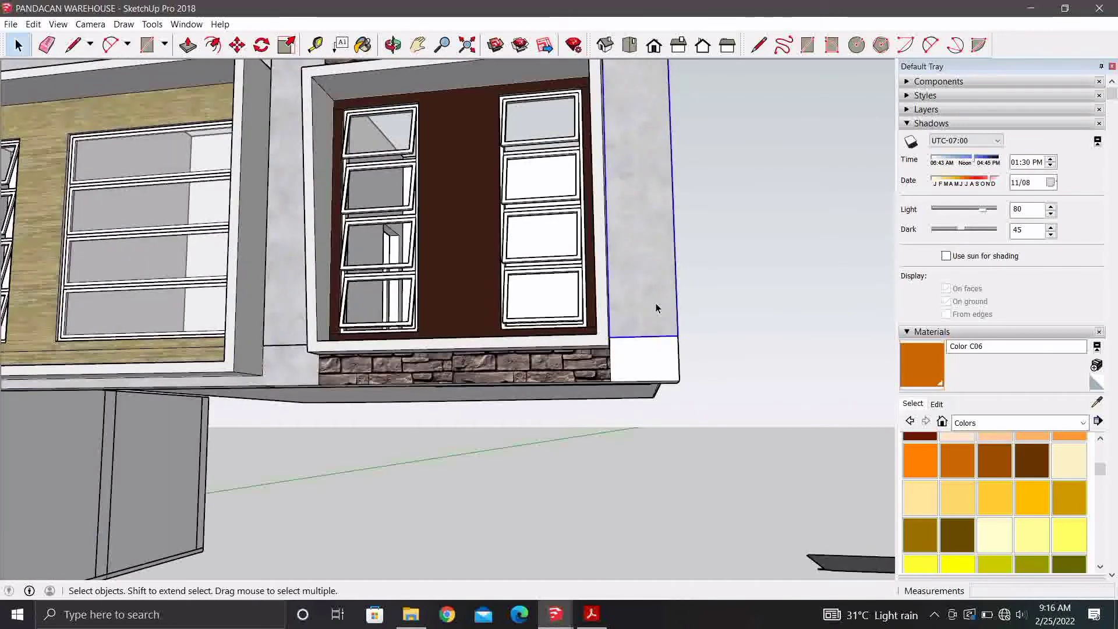
{"action": "left_click", "coordinate": [1097, 401]}
{"action": "left_click", "coordinate": [292, 377]}
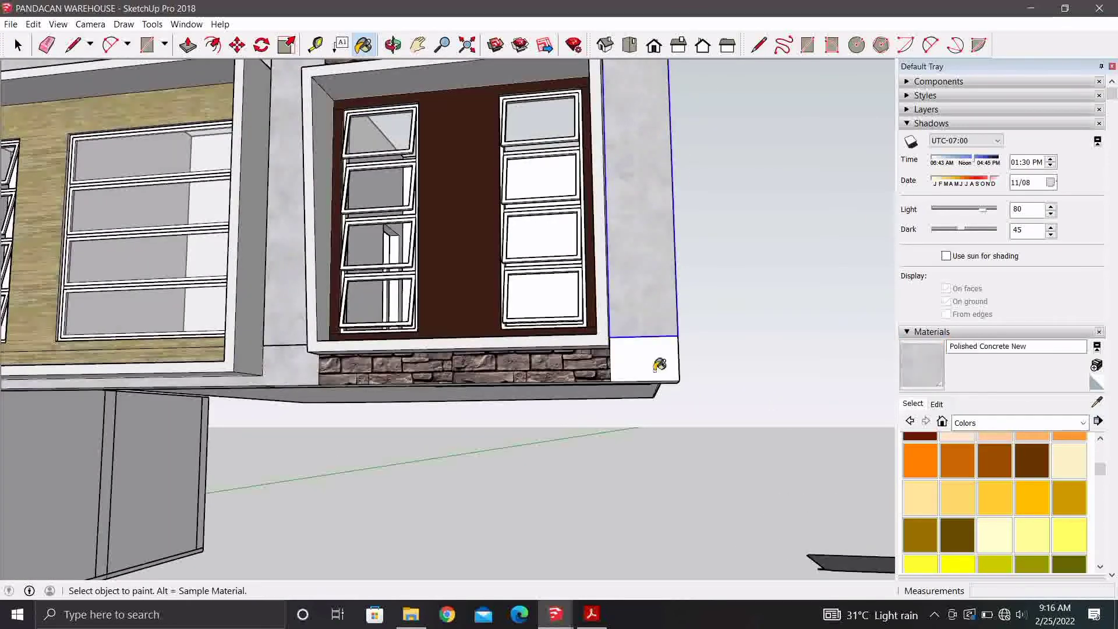
{"action": "left_click", "coordinate": [660, 365]}
Select the slab edge band and paint it white with Color M00.
{"action": "middle_click_drag", "start_coordinate": [659, 357], "coordinate": [583, 282]}
{"action": "scroll", "coordinate": [478, 302], "scroll_direction": "up", "scroll_amount": 3}
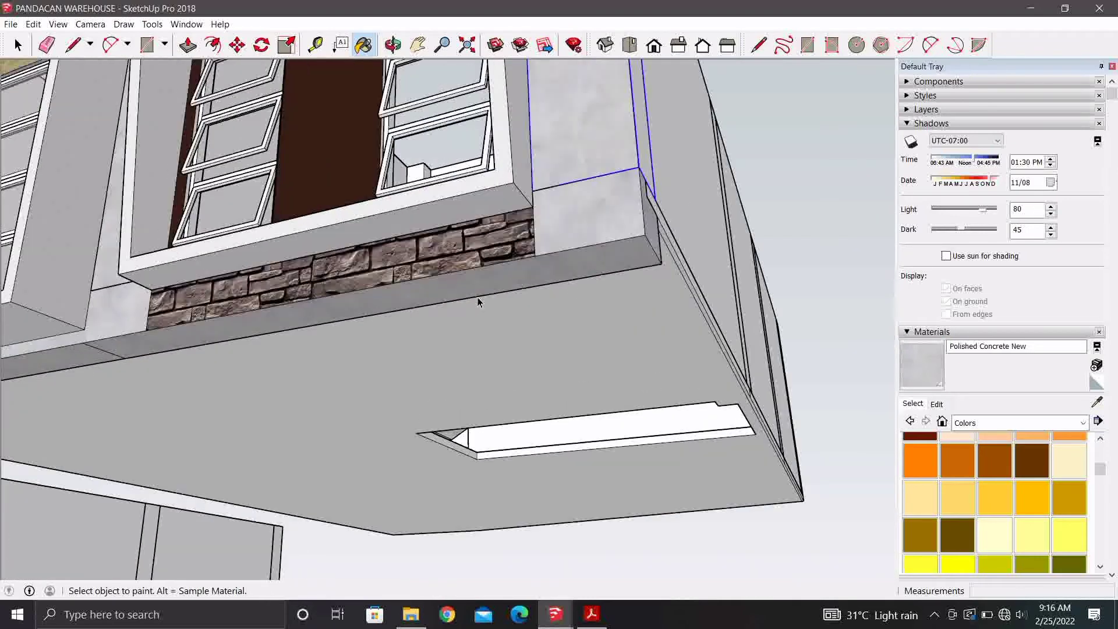
{"action": "mouse_move", "coordinate": [478, 302]}
{"action": "middle_mouse_down"}
{"action": "mouse_move", "coordinate": [554, 252]}
{"action": "mouse_move", "coordinate": [655, 259]}
{"action": "middle_mouse_up"}
{"action": "key", "text": "space"}
{"action": "triple_click", "coordinate": [557, 253]}
{"action": "scroll", "coordinate": [1021, 492], "scroll_direction": "down", "scroll_amount": 5}
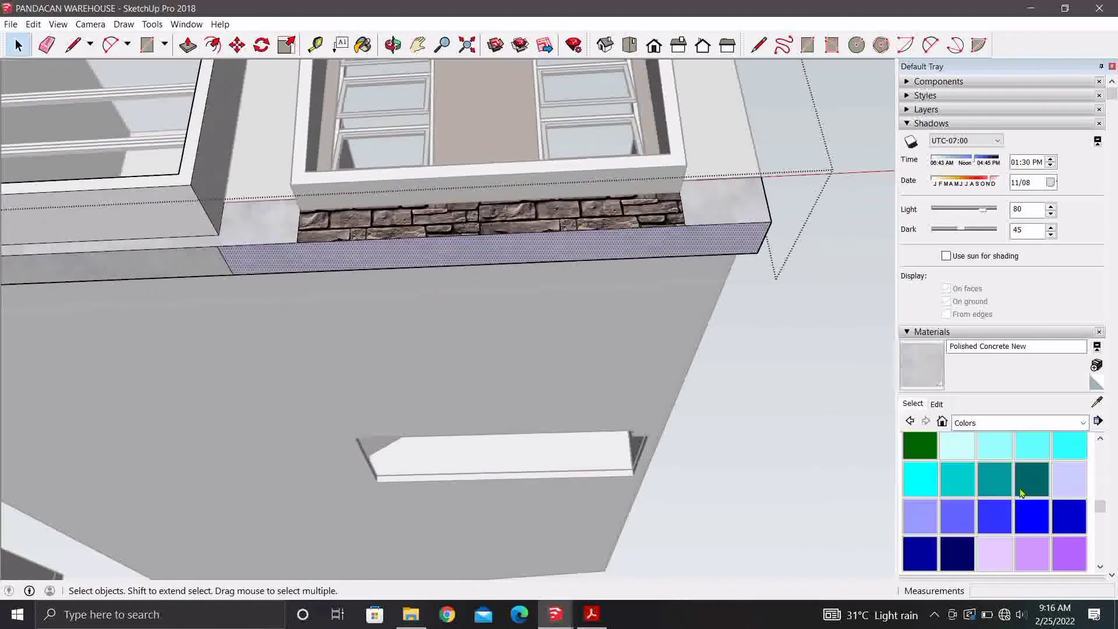
{"action": "scroll", "coordinate": [1020, 493], "scroll_direction": "down", "scroll_amount": 5}
{"action": "scroll", "coordinate": [1021, 493], "scroll_direction": "down", "scroll_amount": 3}
{"action": "left_click", "coordinate": [957, 461]}
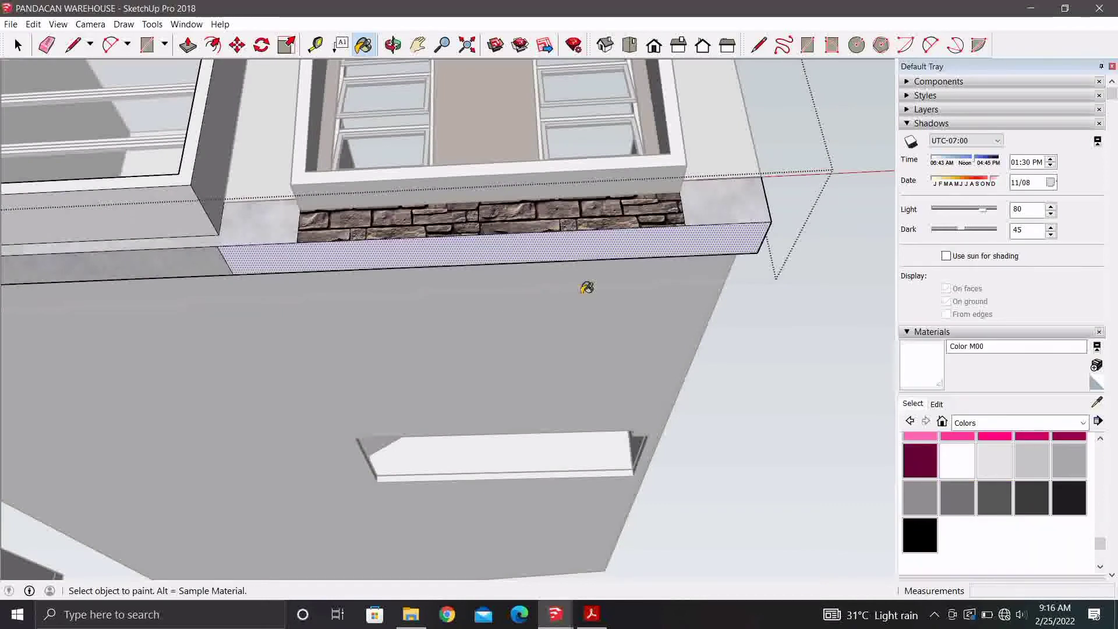
{"action": "mouse_move", "coordinate": [587, 288]}
{"action": "middle_mouse_down"}
{"action": "mouse_move", "coordinate": [649, 287]}
{"action": "mouse_move", "coordinate": [544, 350]}
{"action": "middle_mouse_up"}
{"action": "key", "text": "space"}
{"action": "middle_click_drag", "start_coordinate": [325, 295], "coordinate": [597, 295]}
Review the slab edge and select the column's lower face.
{"action": "key", "text": "e"}
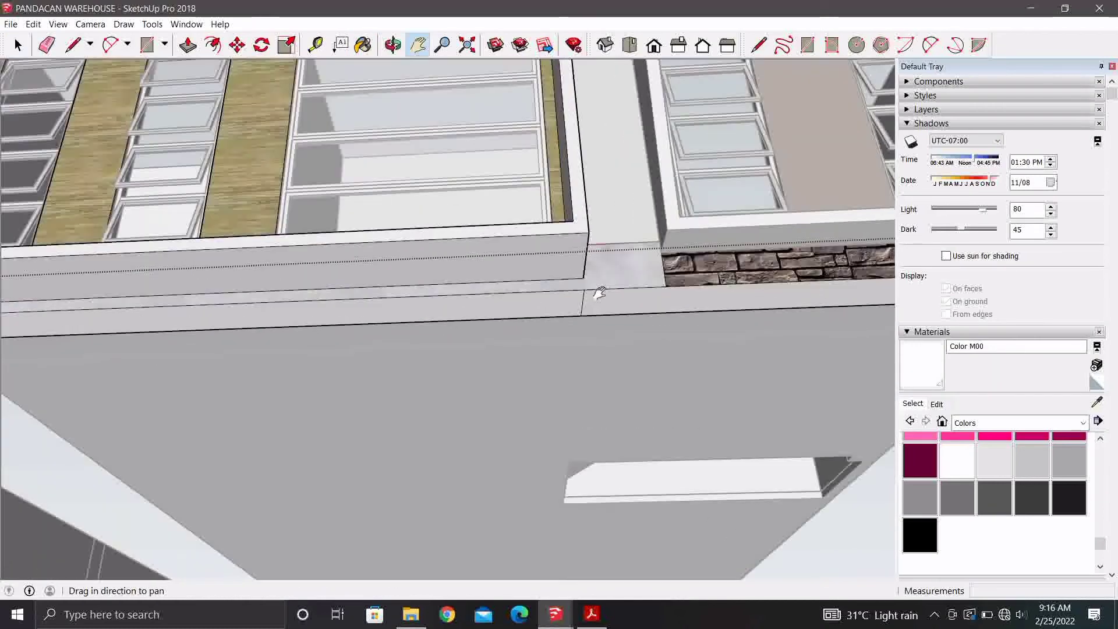
{"action": "scroll", "coordinate": [569, 297], "scroll_direction": "up", "scroll_amount": 3}
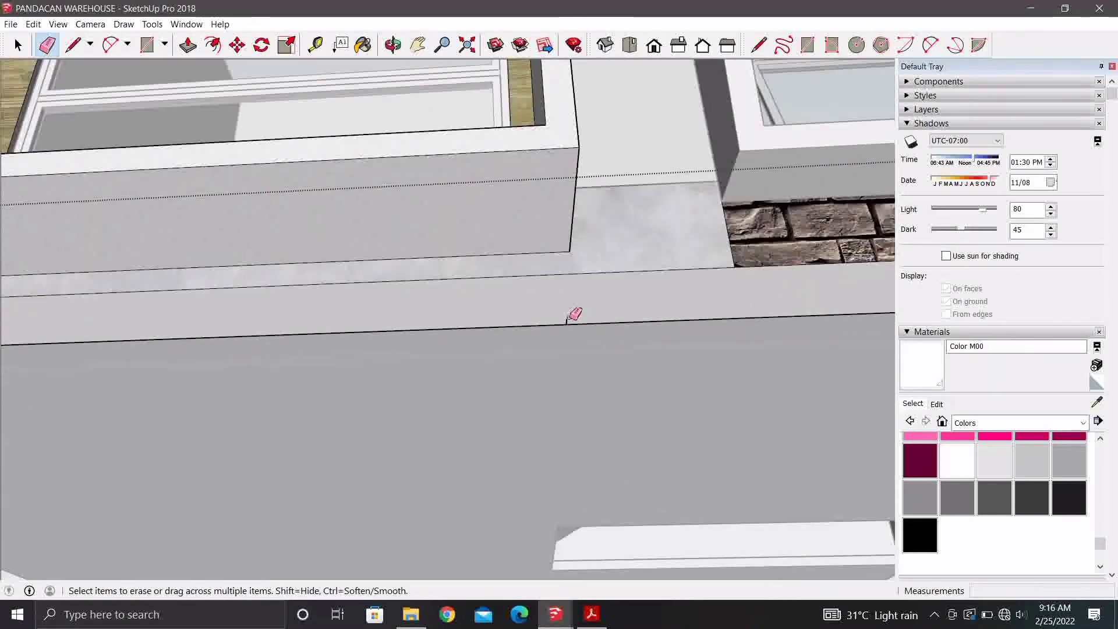
{"action": "key", "text": "space"}
{"action": "mouse_move", "coordinate": [577, 310]}
{"action": "middle_mouse_down"}
{"action": "mouse_move", "coordinate": [573, 338]}
{"action": "mouse_move", "coordinate": [629, 293]}
{"action": "mouse_move", "coordinate": [434, 212]}
{"action": "mouse_move", "coordinate": [389, 401]}
{"action": "mouse_move", "coordinate": [300, 411]}
{"action": "mouse_move", "coordinate": [345, 328]}
{"action": "mouse_move", "coordinate": [437, 399]}
{"action": "mouse_move", "coordinate": [528, 356]}
{"action": "mouse_move", "coordinate": [320, 364]}
{"action": "mouse_move", "coordinate": [332, 382]}
{"action": "mouse_move", "coordinate": [594, 499]}
{"action": "middle_mouse_up"}
{"action": "scroll", "coordinate": [628, 292], "scroll_direction": "up", "scroll_amount": 3}
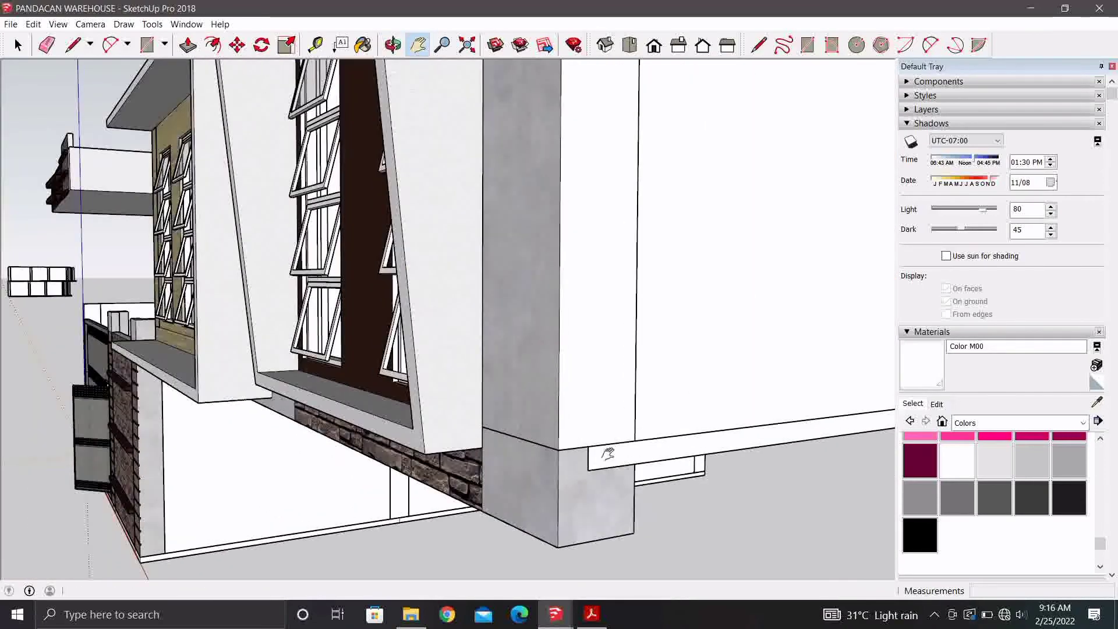
{"action": "left_click", "coordinate": [601, 510]}
{"action": "middle_click_drag", "start_coordinate": [570, 501], "coordinate": [592, 487]}
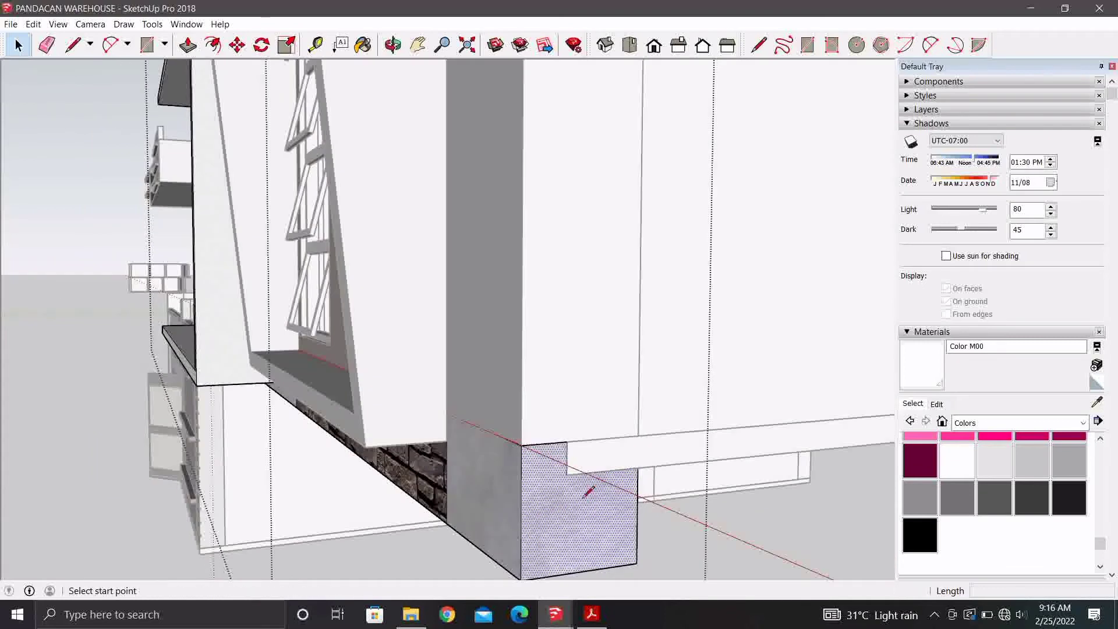
Try a line at the column corner, then clean up the column's lower face with the Eraser.
{"action": "key", "text": "l"}
{"action": "left_click", "coordinate": [639, 435]}
{"action": "key", "text": "Escape"}
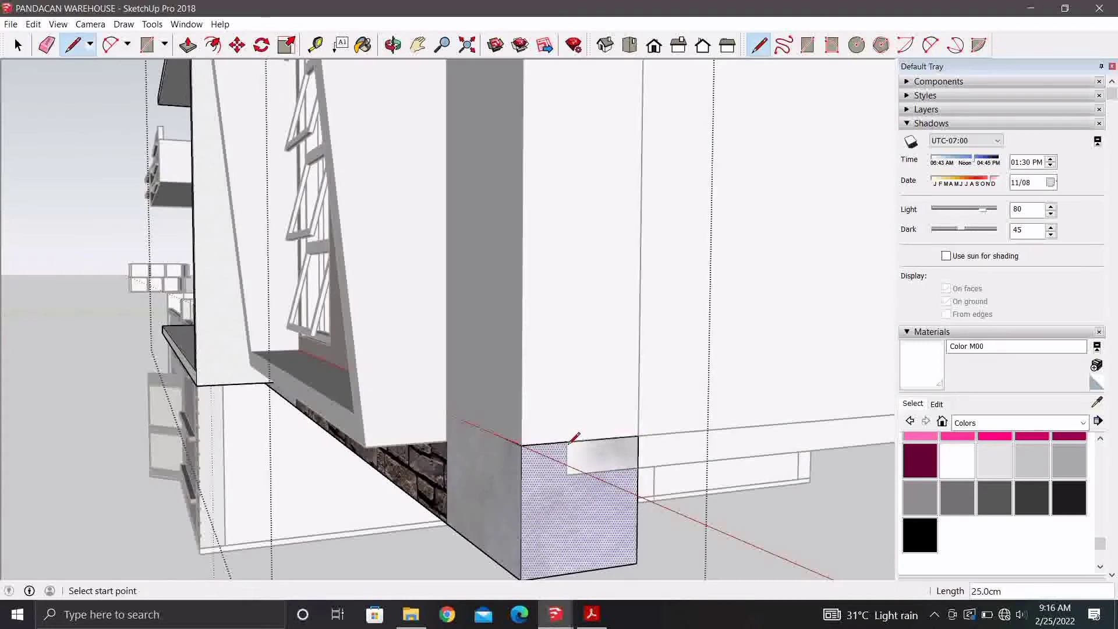
{"action": "key", "text": "space"}
{"action": "scroll", "coordinate": [577, 440], "scroll_direction": "up", "scroll_amount": 2}
{"action": "scroll", "coordinate": [573, 443], "scroll_direction": "up", "scroll_amount": 2}
{"action": "scroll", "coordinate": [568, 445], "scroll_direction": "up", "scroll_amount": 2}
{"action": "key", "text": "e"}
{"action": "left_click", "coordinate": [566, 450]}
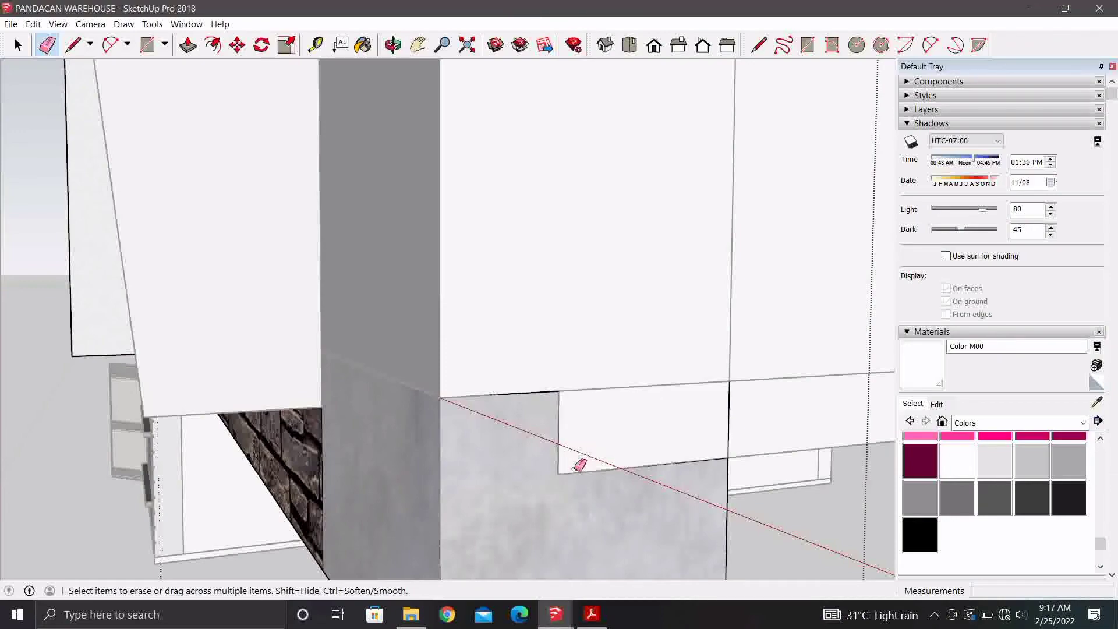
{"action": "key", "text": "space"}
{"action": "scroll", "coordinate": [580, 475], "scroll_direction": "down", "scroll_amount": 2}
{"action": "scroll", "coordinate": [579, 484], "scroll_direction": "down", "scroll_amount": 2}
{"action": "middle_click_drag", "start_coordinate": [579, 482], "coordinate": [572, 470]}
Orbit and zoom around the column corner, the windows and an overview of the building.
{"action": "scroll", "coordinate": [524, 378], "scroll_direction": "up", "scroll_amount": 4}
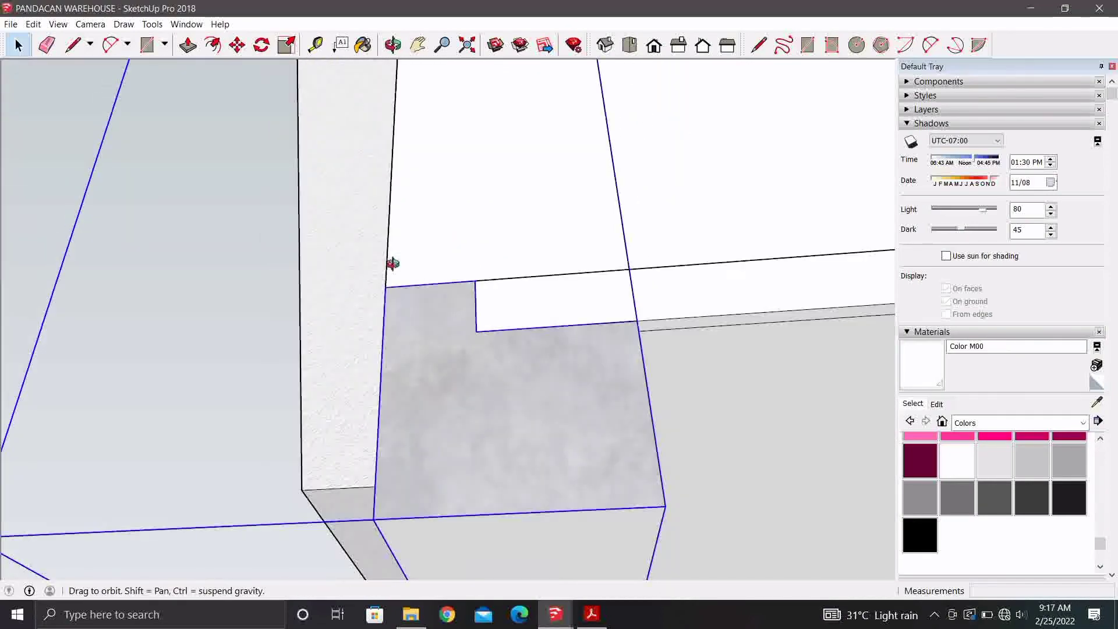
{"action": "middle_click_drag", "start_coordinate": [392, 260], "coordinate": [716, 354]}
{"action": "scroll", "coordinate": [644, 464], "scroll_direction": "down", "scroll_amount": 3}
{"action": "scroll", "coordinate": [591, 519], "scroll_direction": "down", "scroll_amount": 1}
{"action": "scroll", "coordinate": [592, 519], "scroll_direction": "up", "scroll_amount": 4}
{"action": "middle_click_drag", "start_coordinate": [591, 519], "coordinate": [679, 489]}
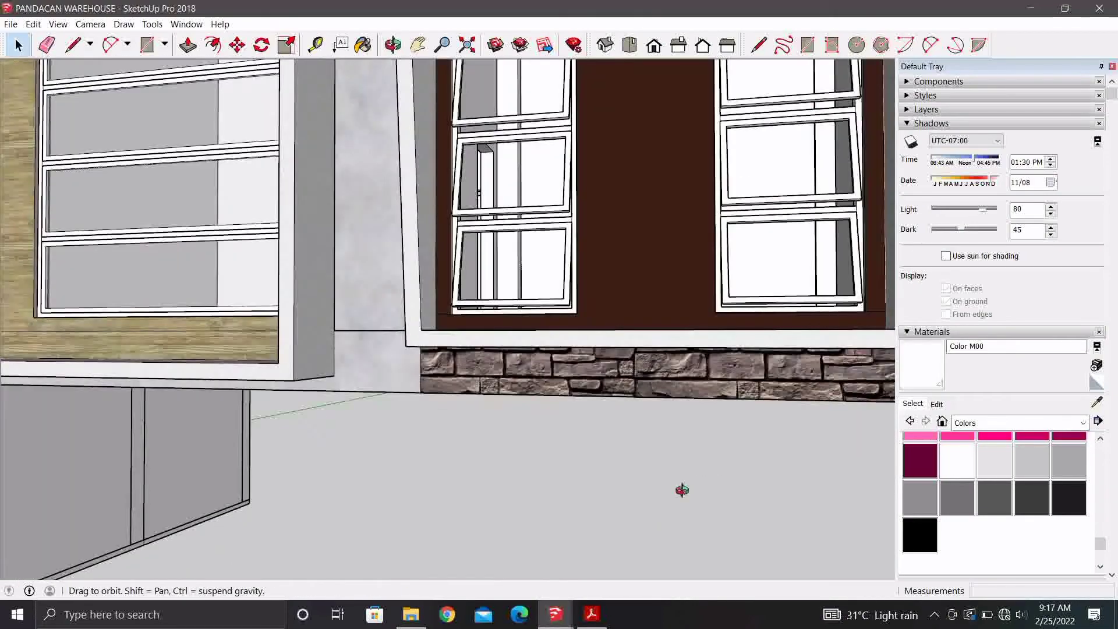
{"action": "scroll", "coordinate": [643, 493], "scroll_direction": "up", "scroll_amount": 2}
{"action": "scroll", "coordinate": [643, 493], "scroll_direction": "down", "scroll_amount": 3}
{"action": "scroll", "coordinate": [512, 417], "scroll_direction": "down", "scroll_amount": 2}
{"action": "mouse_move", "coordinate": [532, 320]}
{"action": "middle_mouse_down"}
{"action": "mouse_move", "coordinate": [622, 392]}
{"action": "mouse_move", "coordinate": [421, 354]}
{"action": "middle_mouse_up"}
{"action": "scroll", "coordinate": [422, 354], "scroll_direction": "up", "scroll_amount": 2}
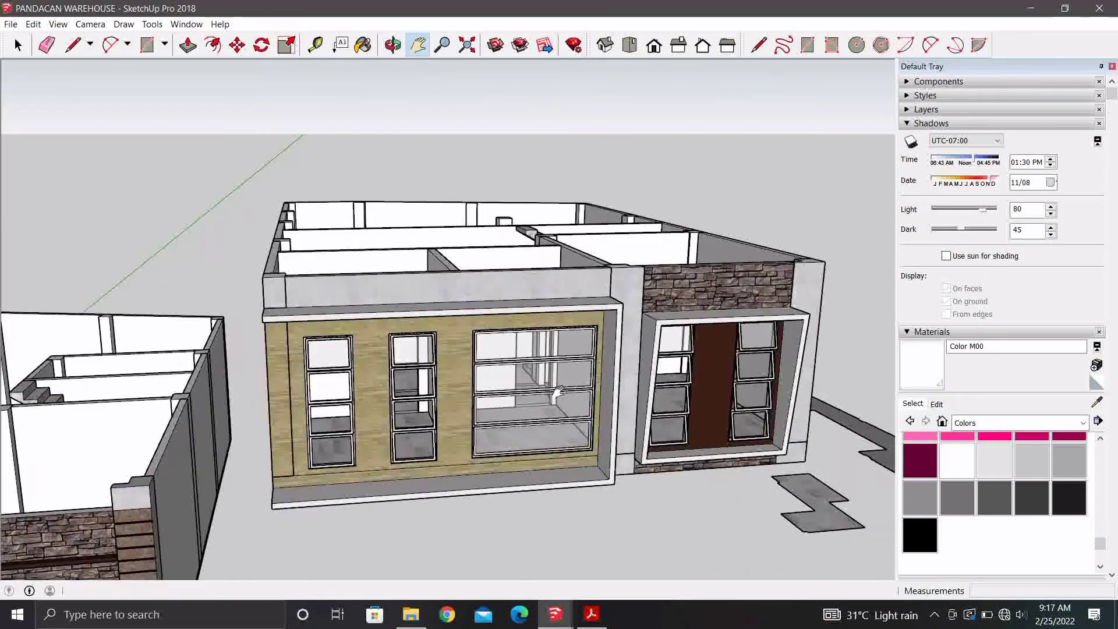
{"action": "scroll", "coordinate": [422, 353], "scroll_direction": "up", "scroll_amount": 3}
{"action": "scroll", "coordinate": [422, 353], "scroll_direction": "down", "scroll_amount": 2}
{"action": "scroll", "coordinate": [367, 373], "scroll_direction": "down", "scroll_amount": 2}
{"action": "middle_click_drag", "start_coordinate": [362, 392], "coordinate": [519, 527]}
{"action": "scroll", "coordinate": [461, 467], "scroll_direction": "up", "scroll_amount": 2}
{"action": "scroll", "coordinate": [470, 431], "scroll_direction": "up", "scroll_amount": 2}
Pan to the stair and annex area and save the model.
{"action": "middle_click_drag", "start_coordinate": [470, 432], "coordinate": [477, 370], "text": "shift"}
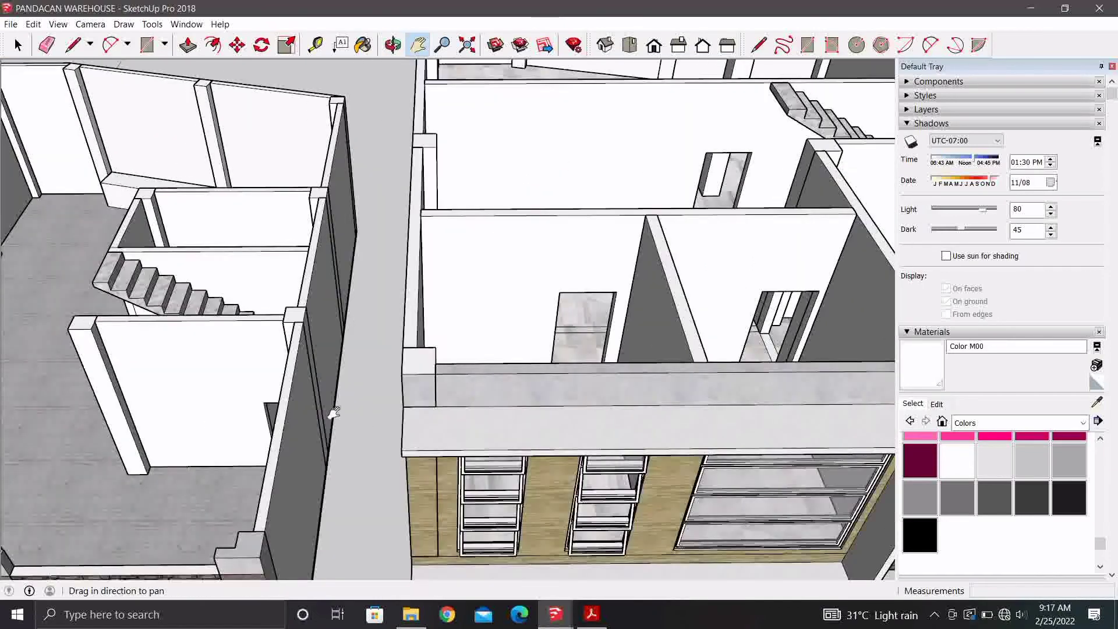
{"action": "scroll", "coordinate": [477, 370], "scroll_direction": "up", "scroll_amount": 2}
{"action": "left_click", "coordinate": [11, 24]}
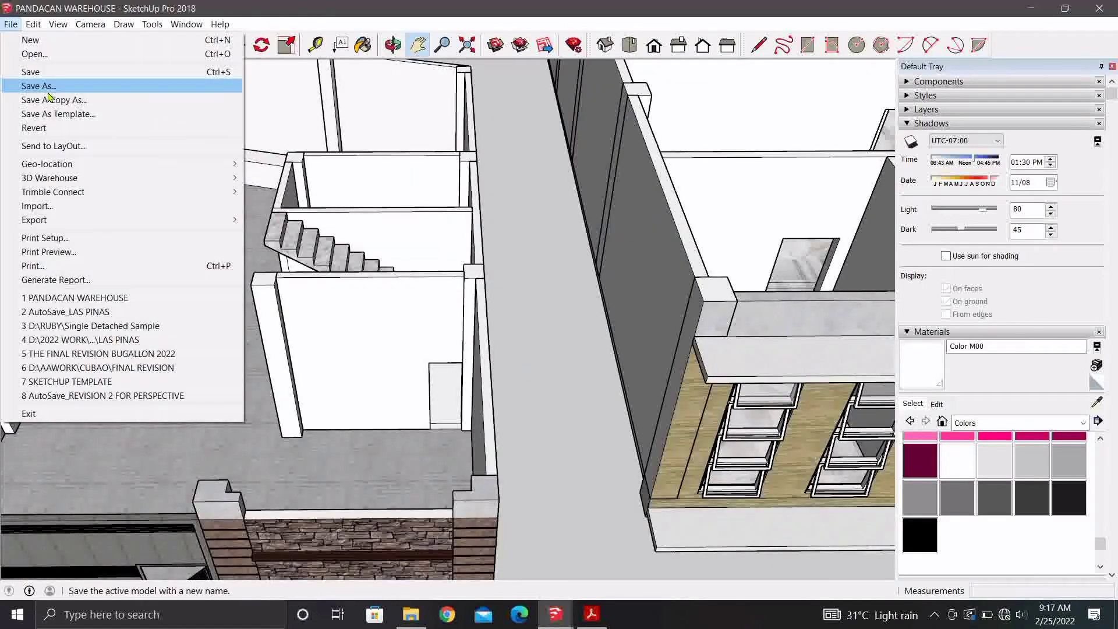
{"action": "left_click", "coordinate": [54, 72]}
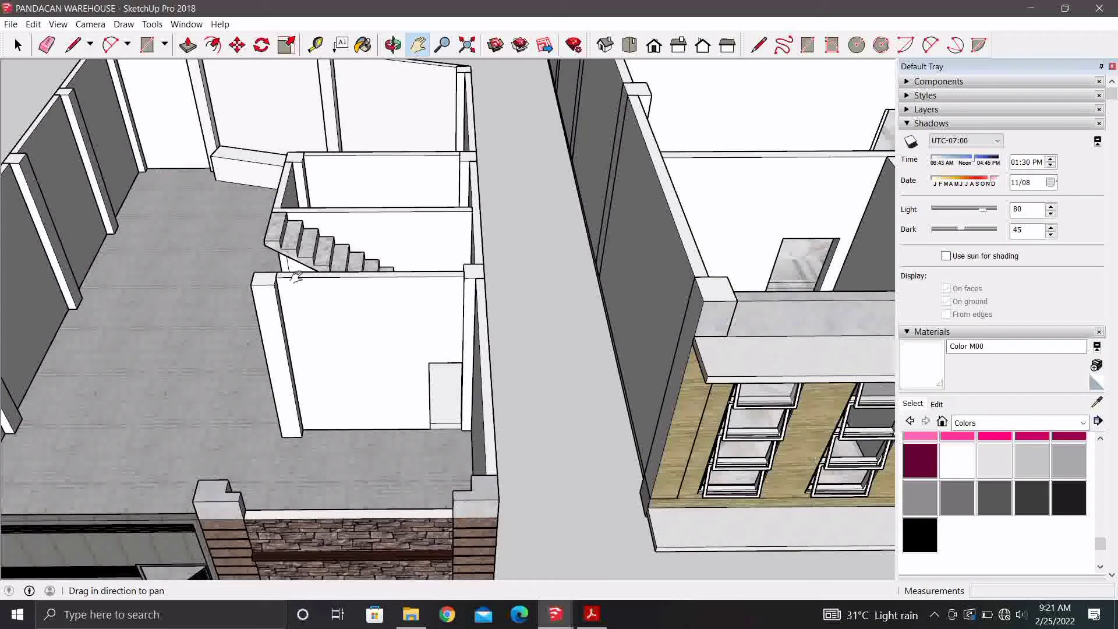
Delete the stray L-shaped path and small shape beside the right building.
{"action": "mouse_move", "coordinate": [296, 278]}
{"action": "middle_mouse_down"}
{"action": "mouse_move", "coordinate": [361, 379]}
{"action": "mouse_move", "coordinate": [410, 312]}
{"action": "mouse_move", "coordinate": [615, 268]}
{"action": "mouse_move", "coordinate": [564, 366]}
{"action": "middle_mouse_up"}
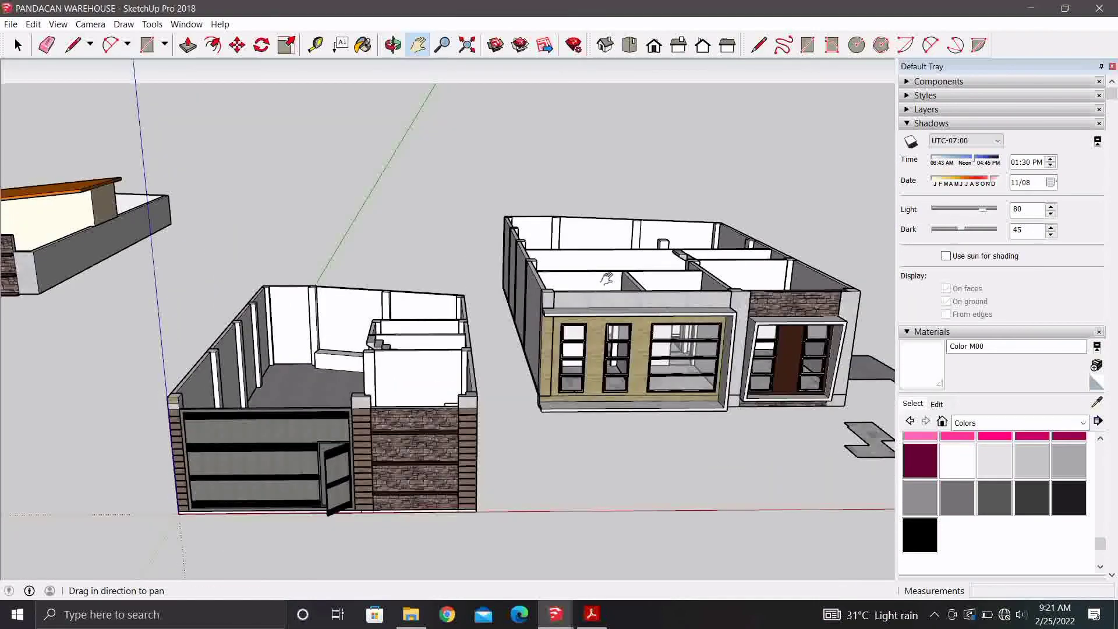
{"action": "left_click", "coordinate": [563, 365]}
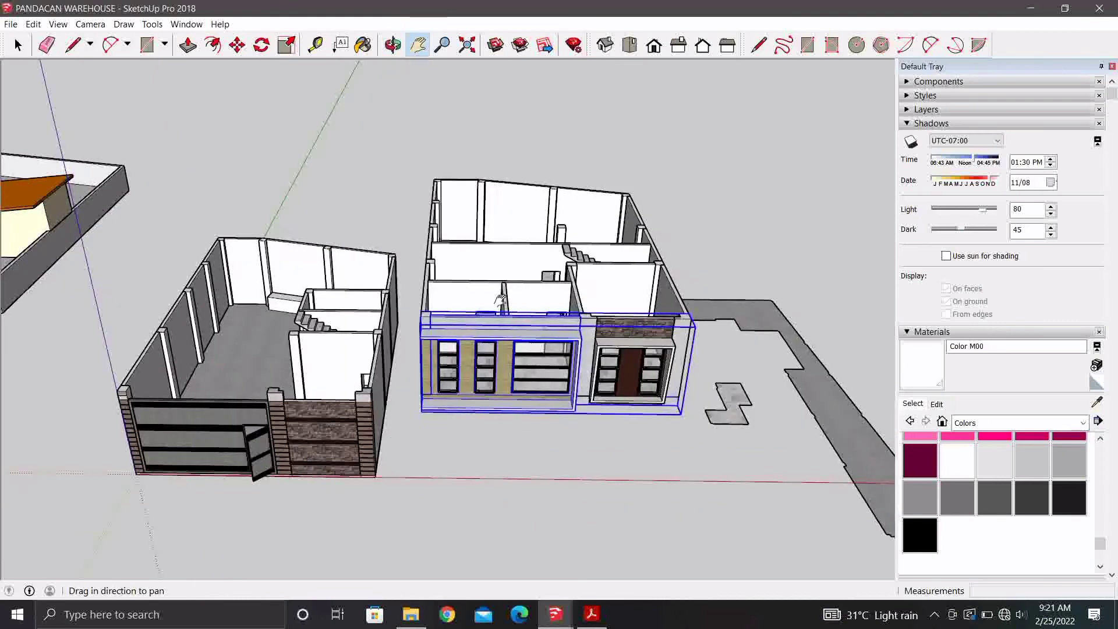
{"action": "mouse_move", "coordinate": [564, 366]}
{"action": "middle_mouse_down"}
{"action": "mouse_move", "coordinate": [643, 372]}
{"action": "mouse_move", "coordinate": [409, 166]}
{"action": "middle_mouse_up"}
{"action": "left_click", "coordinate": [643, 372]}
{"action": "scroll", "coordinate": [629, 359], "scroll_direction": "up", "scroll_amount": 3}
{"action": "scroll", "coordinate": [408, 166], "scroll_direction": "down", "scroll_amount": 3}
{"action": "mouse_move", "coordinate": [408, 163]}
{"action": "left_mouse_down"}
{"action": "mouse_move", "coordinate": [594, 431]}
{"action": "mouse_move", "coordinate": [683, 476]}
{"action": "left_mouse_up"}
{"action": "mouse_move", "coordinate": [683, 476]}
{"action": "middle_mouse_down"}
{"action": "mouse_move", "coordinate": [581, 412]}
{"action": "mouse_move", "coordinate": [658, 408]}
{"action": "middle_mouse_up"}
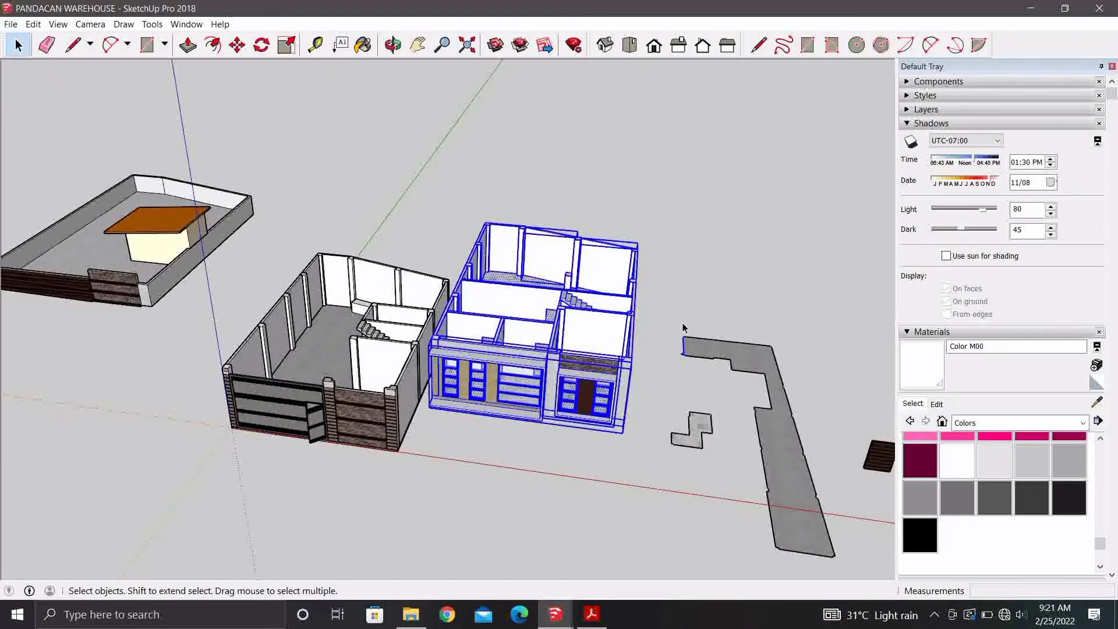
{"action": "left_click_drag", "start_coordinate": [659, 287], "coordinate": [848, 577]}
{"action": "key", "text": "Delete"}
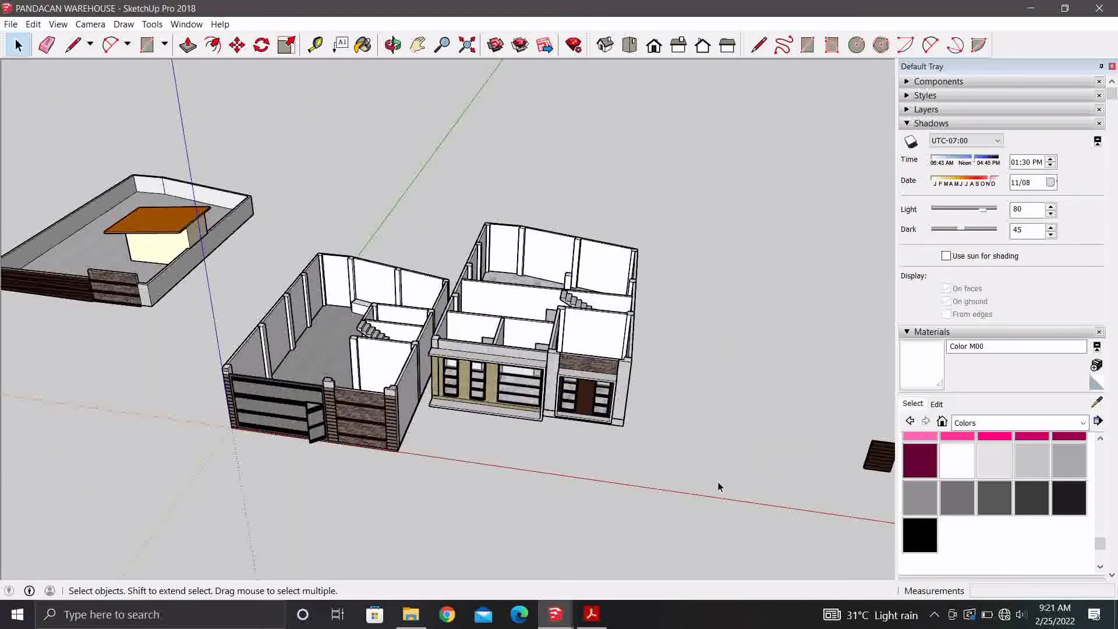
Make the windowed upper-floor building into a single group.
{"action": "middle_click_drag", "start_coordinate": [719, 489], "coordinate": [614, 392], "text": "shift"}
{"action": "left_click_drag", "start_coordinate": [615, 391], "coordinate": [774, 474]}
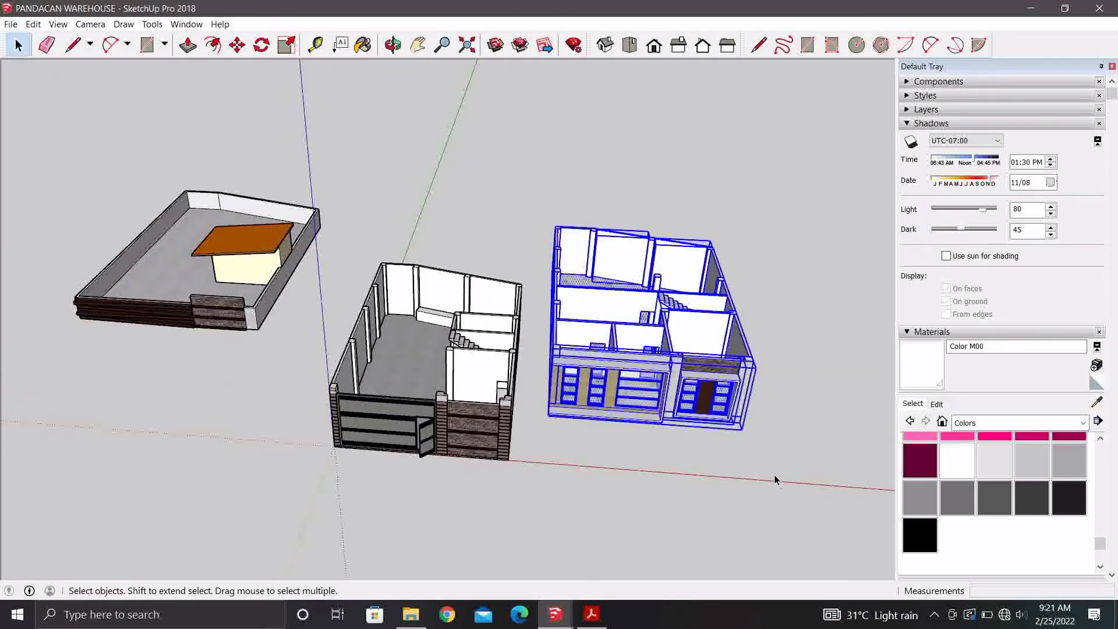
{"action": "right_click", "coordinate": [679, 177]}
{"action": "left_click", "coordinate": [748, 303]}
{"action": "scroll", "coordinate": [600, 436], "scroll_direction": "up", "scroll_amount": 2}
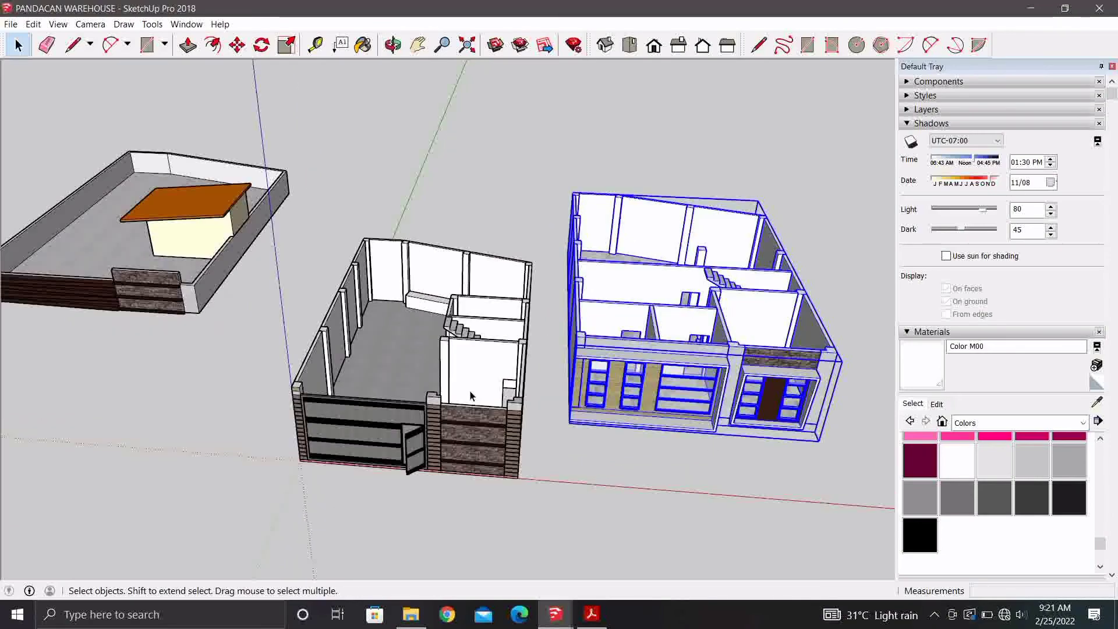
{"action": "scroll", "coordinate": [600, 436], "scroll_direction": "up", "scroll_amount": 3}
{"action": "scroll", "coordinate": [627, 449], "scroll_direction": "up", "scroll_amount": 3}
{"action": "scroll", "coordinate": [641, 421], "scroll_direction": "up", "scroll_amount": 2}
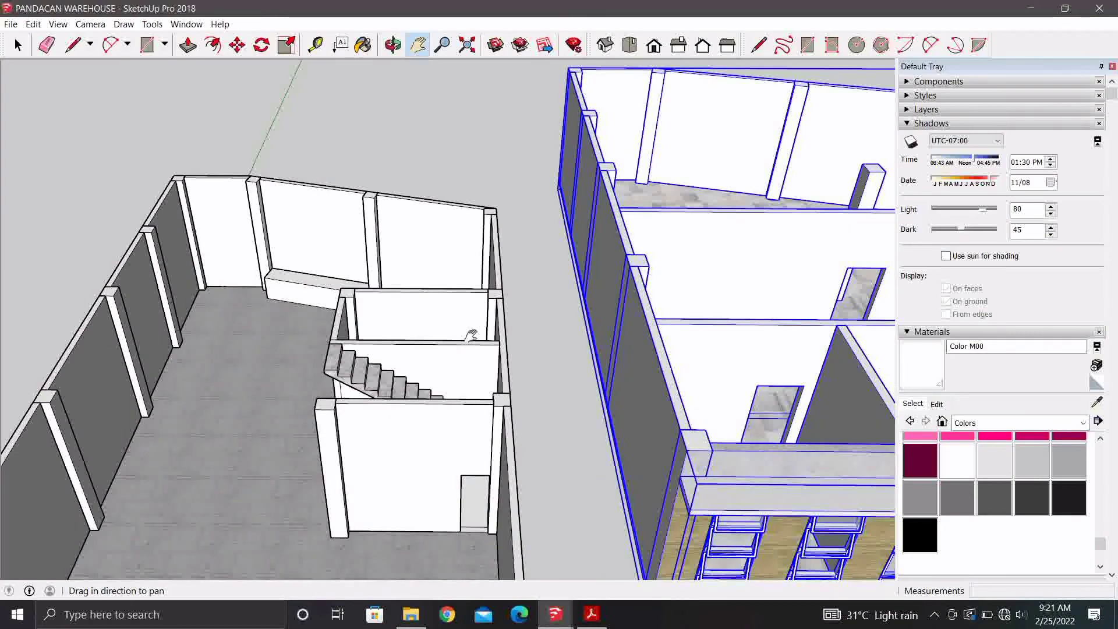
Start moving the grouped upper floor toward the walled ground-floor building.
{"action": "middle_click_drag", "start_coordinate": [640, 420], "coordinate": [290, 317], "text": "shift"}
{"action": "scroll", "coordinate": [297, 319], "scroll_direction": "up", "scroll_amount": 2}
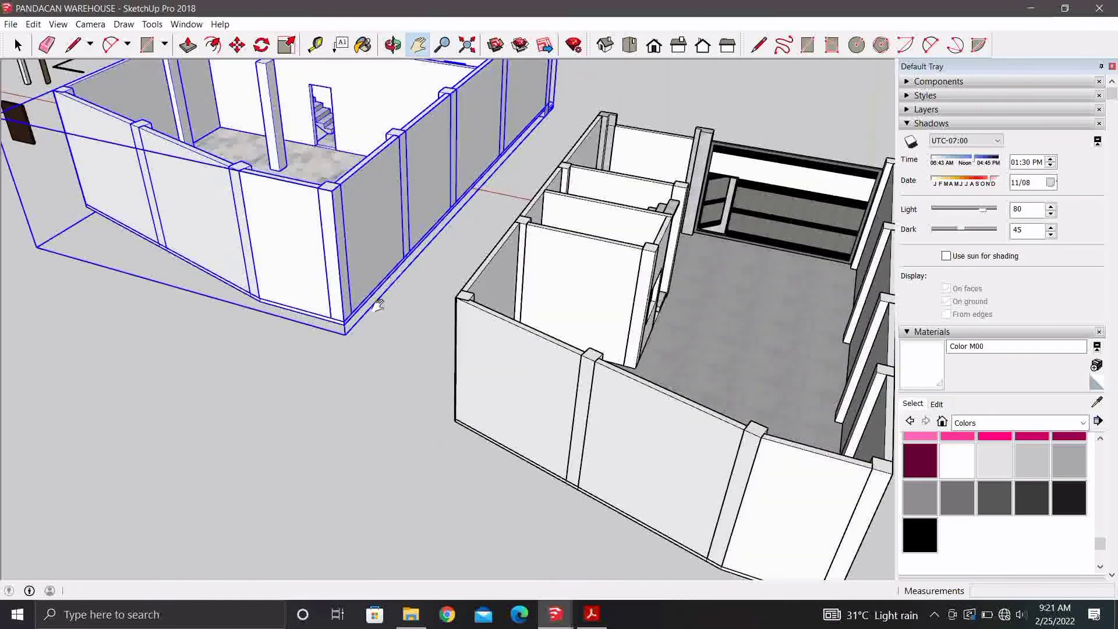
{"action": "scroll", "coordinate": [326, 326], "scroll_direction": "up", "scroll_amount": 3}
{"action": "scroll", "coordinate": [340, 335], "scroll_direction": "up", "scroll_amount": 1}
{"action": "key", "text": "m"}
{"action": "scroll", "coordinate": [350, 329], "scroll_direction": "down", "scroll_amount": 1}
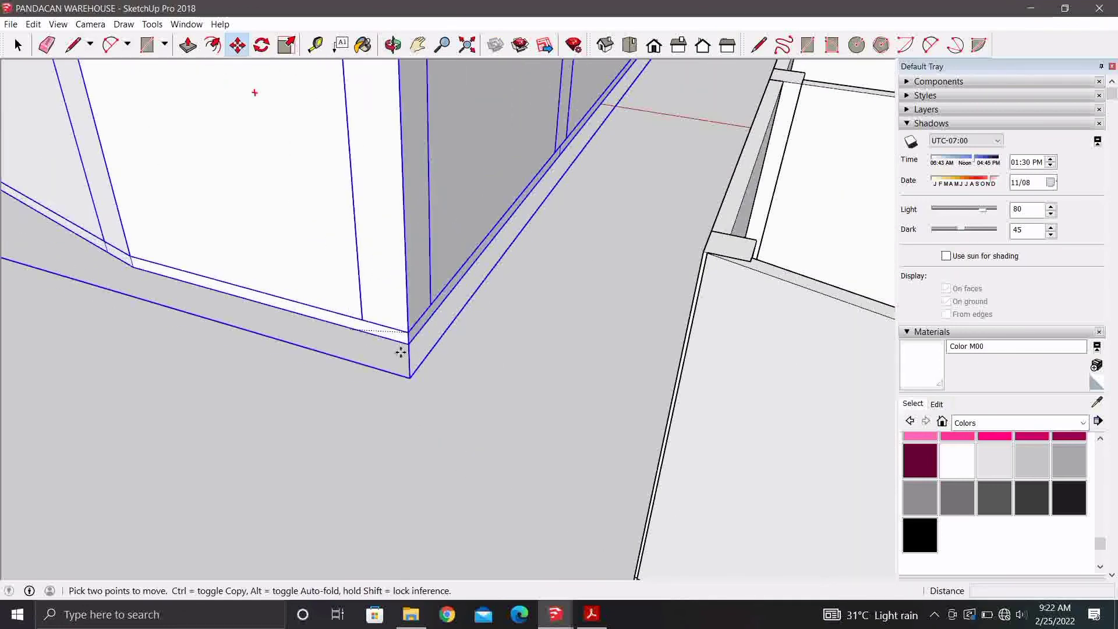
{"action": "scroll", "coordinate": [199, 294], "scroll_direction": "down", "scroll_amount": 4}
{"action": "middle_click_drag", "start_coordinate": [200, 294], "coordinate": [490, 327], "text": "shift"}
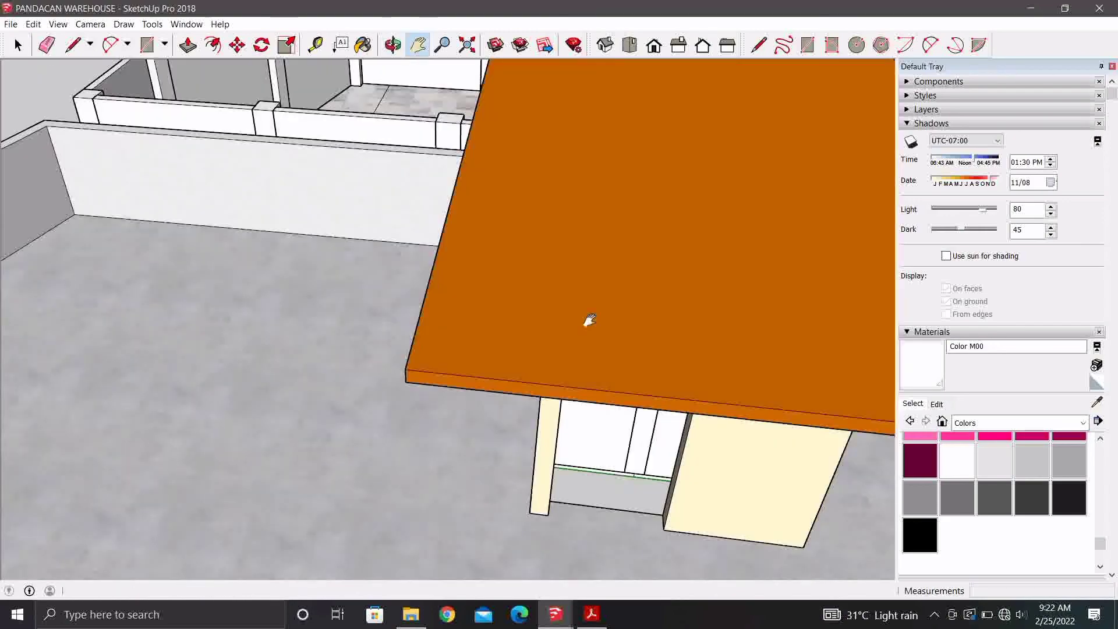
Bring the stacked building into view and select the stone-walled roof deck group.
{"action": "scroll", "coordinate": [590, 321], "scroll_direction": "down", "scroll_amount": 3}
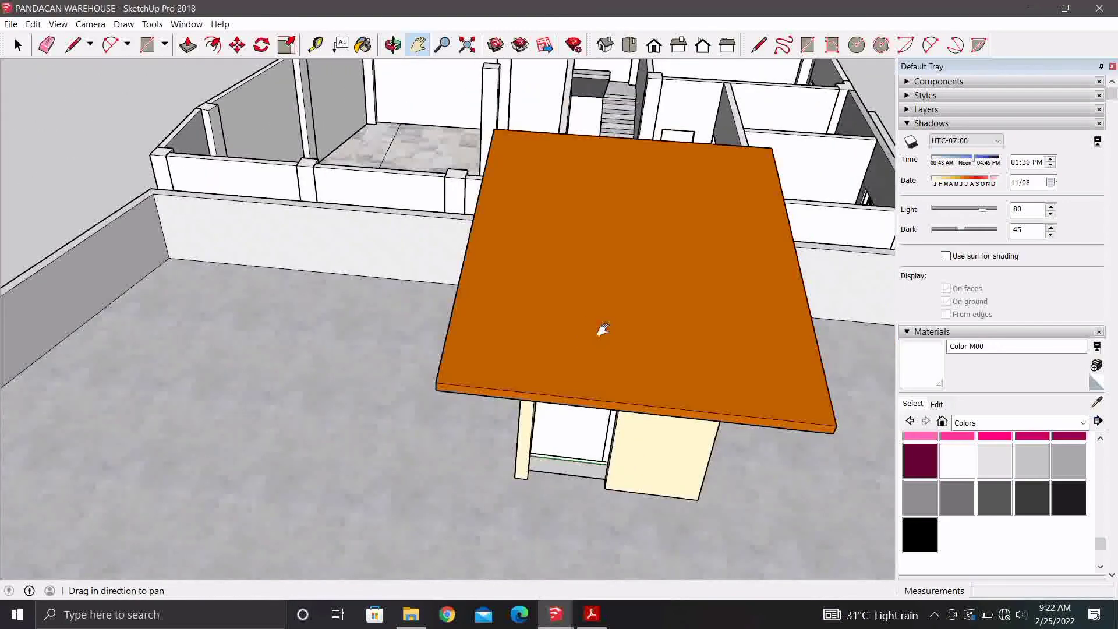
{"action": "scroll", "coordinate": [629, 326], "scroll_direction": "down", "scroll_amount": 3}
{"action": "left_click_drag", "start_coordinate": [643, 324], "coordinate": [348, 234]}
{"action": "scroll", "coordinate": [448, 354], "scroll_direction": "up", "scroll_amount": 3}
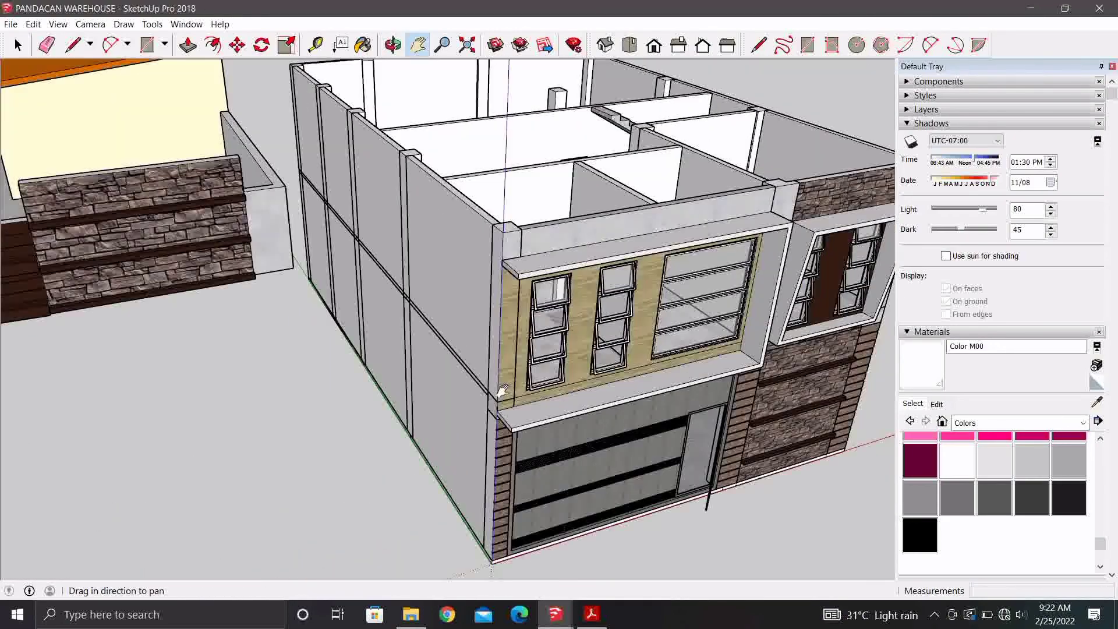
{"action": "mouse_move", "coordinate": [499, 387]}
{"action": "middle_mouse_down"}
{"action": "mouse_move", "coordinate": [516, 345]}
{"action": "mouse_move", "coordinate": [512, 434]}
{"action": "mouse_move", "coordinate": [593, 343]}
{"action": "mouse_move", "coordinate": [524, 431]}
{"action": "mouse_move", "coordinate": [606, 368]}
{"action": "middle_mouse_up"}
{"action": "scroll", "coordinate": [511, 434], "scroll_direction": "down", "scroll_amount": 3}
{"action": "scroll", "coordinate": [593, 343], "scroll_direction": "down", "scroll_amount": 2}
{"action": "left_click", "coordinate": [349, 274]}
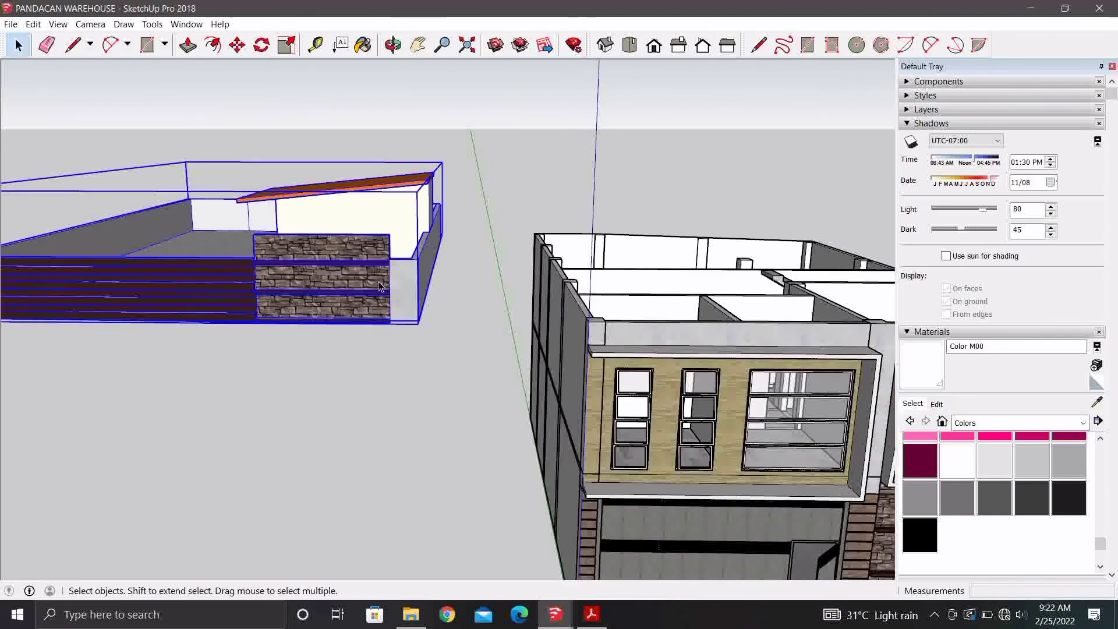
{"action": "scroll", "coordinate": [413, 332], "scroll_direction": "up", "scroll_amount": 1}
{"action": "scroll", "coordinate": [417, 337], "scroll_direction": "up", "scroll_amount": 3}
{"action": "scroll", "coordinate": [410, 328], "scroll_direction": "up", "scroll_amount": 2}
{"action": "scroll", "coordinate": [422, 329], "scroll_direction": "down", "scroll_amount": 1}
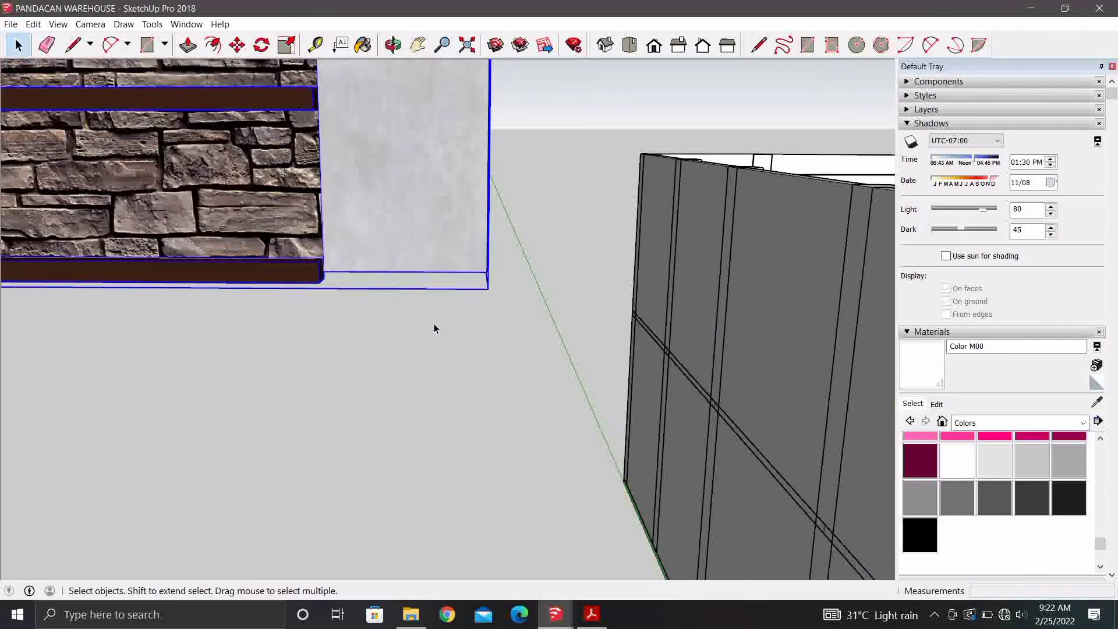
Snap the roof deck's corner onto the stacked building's top corner and orbit to check.
{"action": "left_click", "coordinate": [488, 272]}
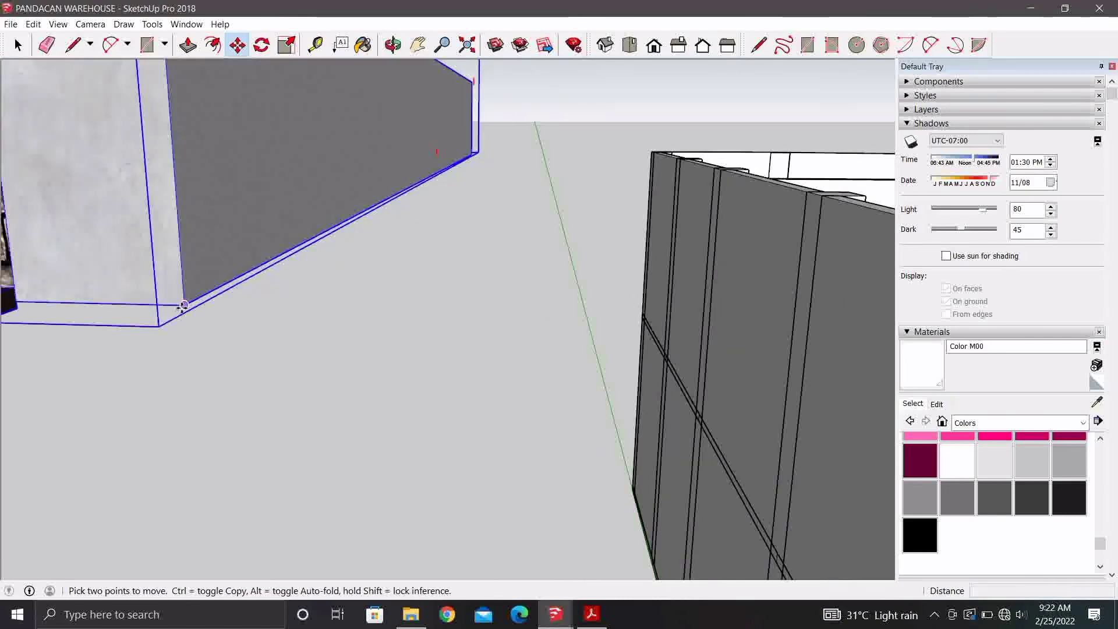
{"action": "scroll", "coordinate": [371, 356], "scroll_direction": "down", "scroll_amount": 2}
{"action": "scroll", "coordinate": [362, 350], "scroll_direction": "down", "scroll_amount": 2}
{"action": "scroll", "coordinate": [408, 361], "scroll_direction": "up", "scroll_amount": 2}
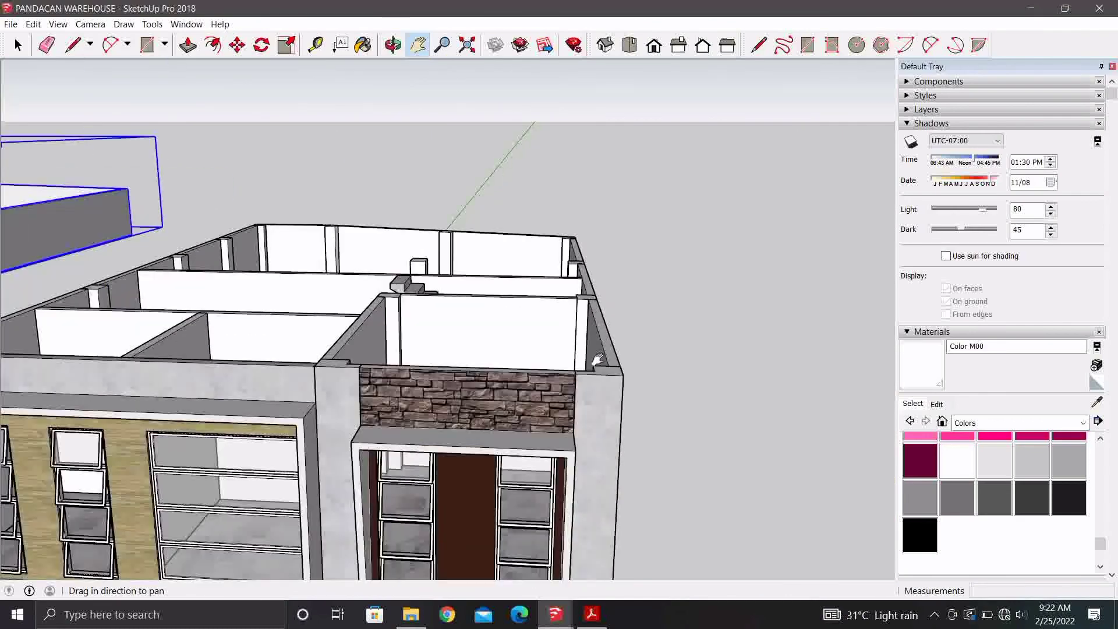
{"action": "scroll", "coordinate": [582, 378], "scroll_direction": "up", "scroll_amount": 3}
{"action": "mouse_move", "coordinate": [623, 383]}
{"action": "middle_mouse_down"}
{"action": "mouse_move", "coordinate": [618, 333]}
{"action": "mouse_move", "coordinate": [632, 320]}
{"action": "middle_mouse_up"}
{"action": "scroll", "coordinate": [502, 348], "scroll_direction": "up", "scroll_amount": 3}
{"action": "scroll", "coordinate": [495, 324], "scroll_direction": "up", "scroll_amount": 2}
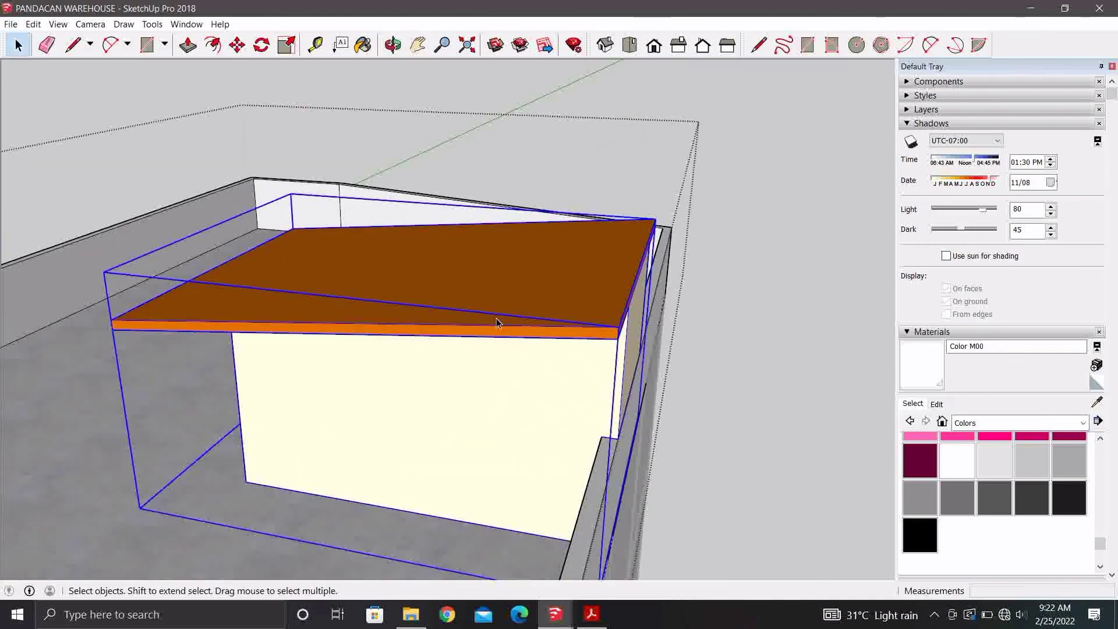
Edit the stair-box roof slab group and paint its faces brown with Color C07.
{"action": "double_click", "coordinate": [497, 323]}
{"action": "scroll", "coordinate": [1014, 485], "scroll_direction": "up", "scroll_amount": 2}
{"action": "scroll", "coordinate": [1014, 485], "scroll_direction": "up", "scroll_amount": 3}
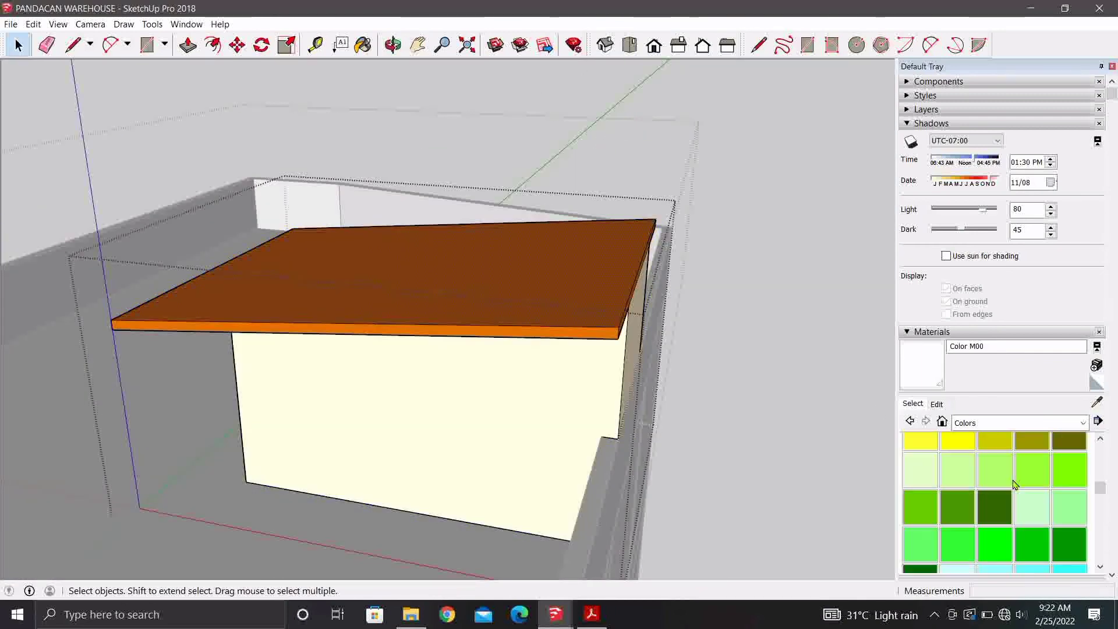
{"action": "scroll", "coordinate": [1014, 484], "scroll_direction": "up", "scroll_amount": 3}
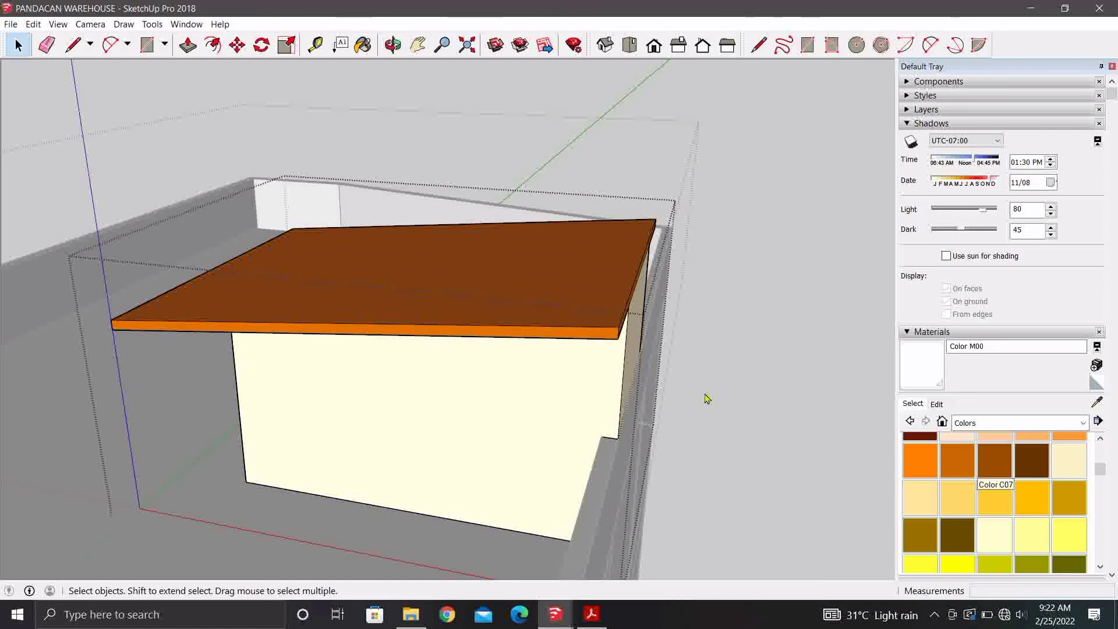
{"action": "scroll", "coordinate": [550, 307], "scroll_direction": "up", "scroll_amount": 2}
{"action": "scroll", "coordinate": [558, 327], "scroll_direction": "down", "scroll_amount": 3}
{"action": "middle_click_drag", "start_coordinate": [558, 328], "coordinate": [676, 369]}
{"action": "scroll", "coordinate": [567, 332], "scroll_direction": "up", "scroll_amount": 3}
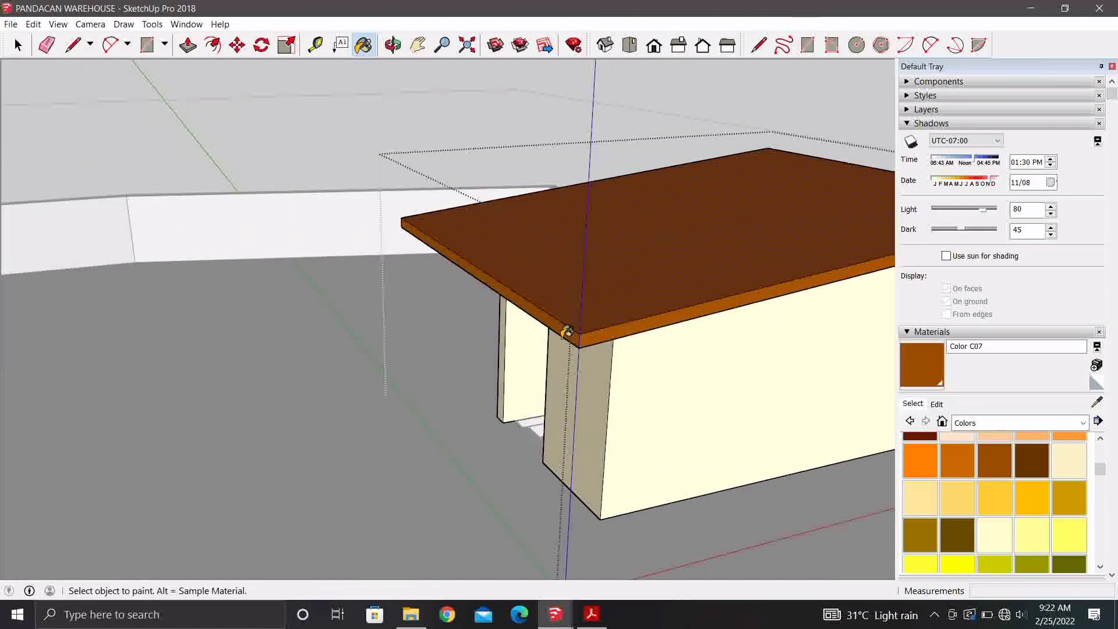
{"action": "scroll", "coordinate": [443, 350], "scroll_direction": "up", "scroll_amount": 3}
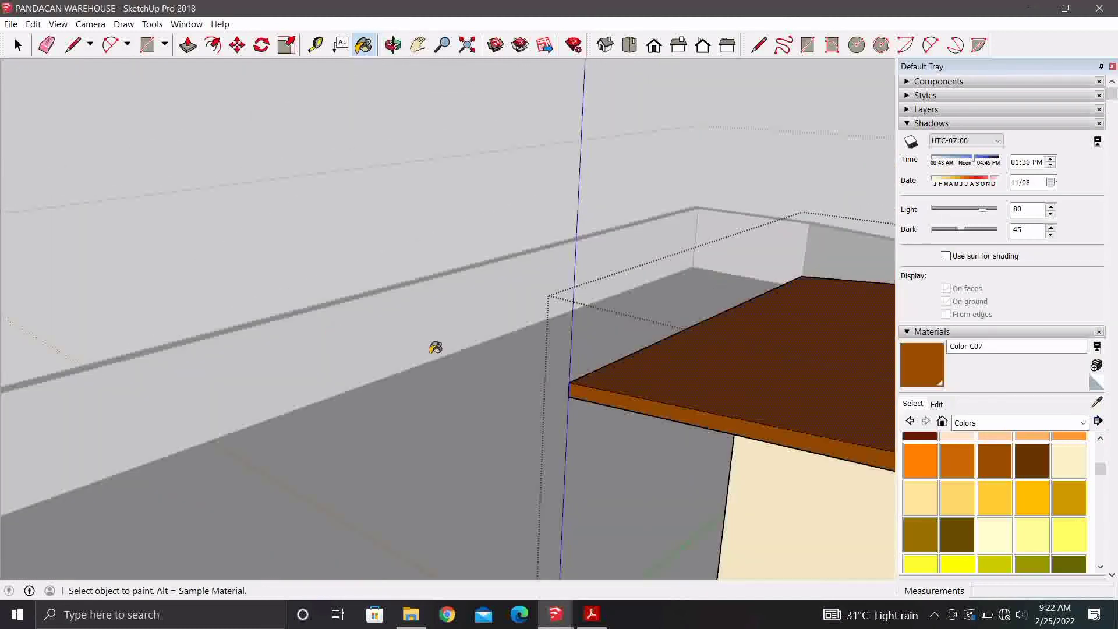
{"action": "mouse_move", "coordinate": [443, 350]}
{"action": "middle_mouse_down", "text": "shift"}
{"action": "mouse_move", "coordinate": [402, 369]}
{"action": "mouse_move", "coordinate": [528, 405]}
{"action": "mouse_move", "coordinate": [568, 432]}
{"action": "mouse_move", "coordinate": [192, 411]}
{"action": "middle_mouse_up", "text": "shift"}
{"action": "scroll", "coordinate": [403, 368], "scroll_direction": "down", "scroll_amount": 3}
{"action": "scroll", "coordinate": [529, 404], "scroll_direction": "up", "scroll_amount": 3}
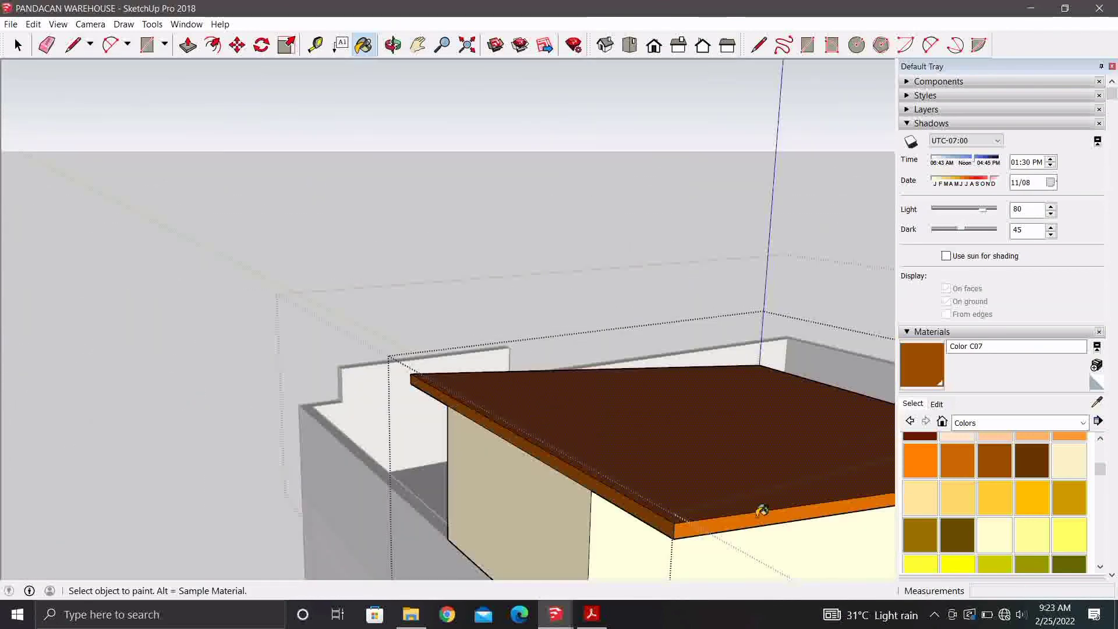
Orbit and pan to check the painted slab edges and the building front.
{"action": "middle_click_drag", "start_coordinate": [762, 512], "coordinate": [611, 429]}
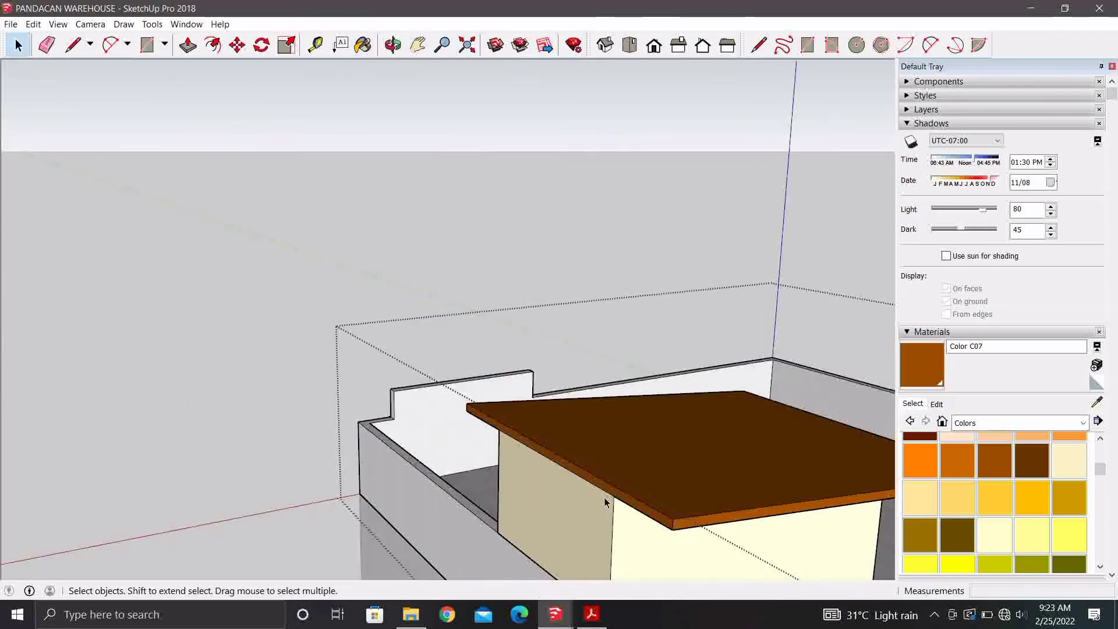
{"action": "scroll", "coordinate": [732, 516], "scroll_direction": "up", "scroll_amount": 3}
{"action": "scroll", "coordinate": [732, 516], "scroll_direction": "down", "scroll_amount": 3}
{"action": "mouse_move", "coordinate": [641, 495]}
{"action": "middle_mouse_down"}
{"action": "mouse_move", "coordinate": [553, 489]}
{"action": "mouse_move", "coordinate": [500, 502]}
{"action": "mouse_move", "coordinate": [577, 417]}
{"action": "middle_mouse_up"}
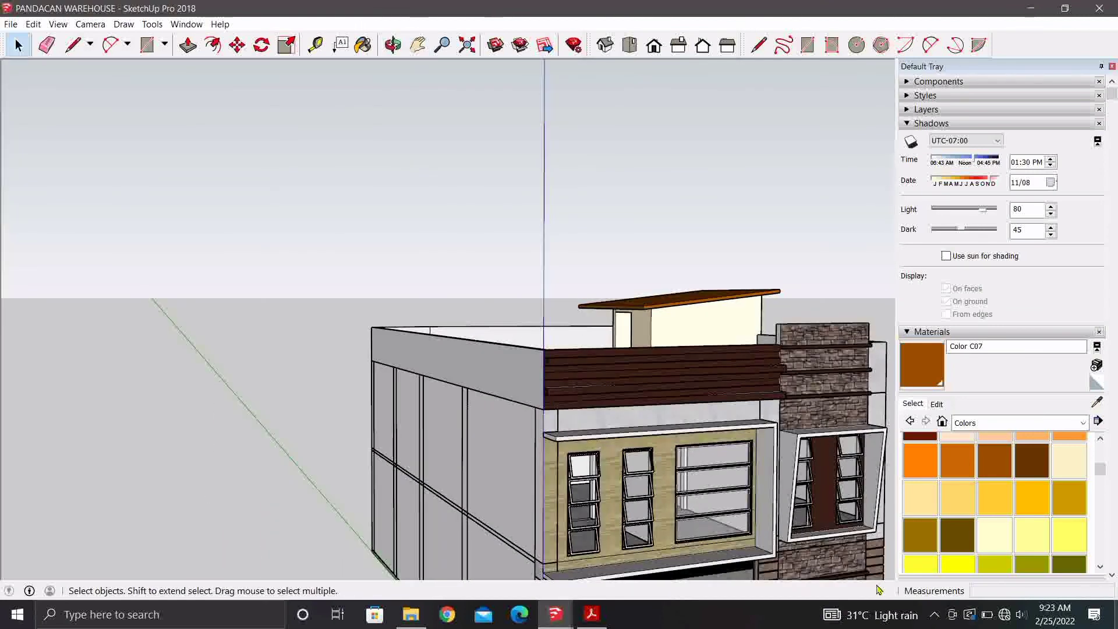
Save the PANDACAN WAREHOUSE model and orbit to a straight front elevation.
{"action": "left_click", "coordinate": [10, 23]}
{"action": "left_click", "coordinate": [37, 71]}
{"action": "left_click_drag", "start_coordinate": [502, 238], "coordinate": [433, 231]}
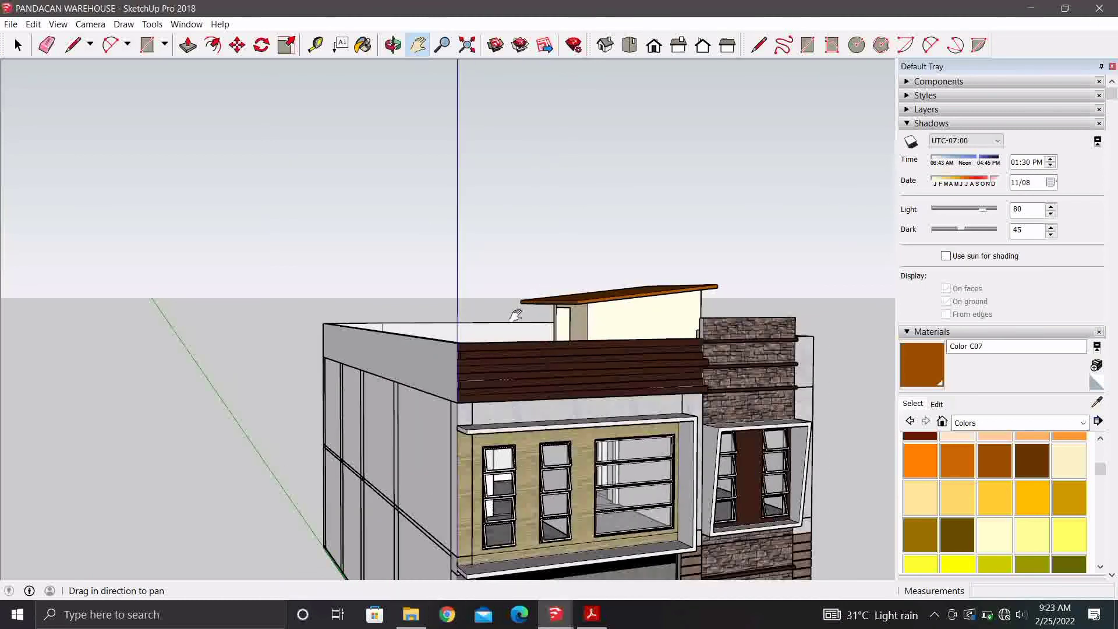
{"action": "mouse_move", "coordinate": [516, 315]}
{"action": "middle_mouse_down"}
{"action": "mouse_move", "coordinate": [384, 334]}
{"action": "mouse_move", "coordinate": [431, 293]}
{"action": "middle_mouse_up"}
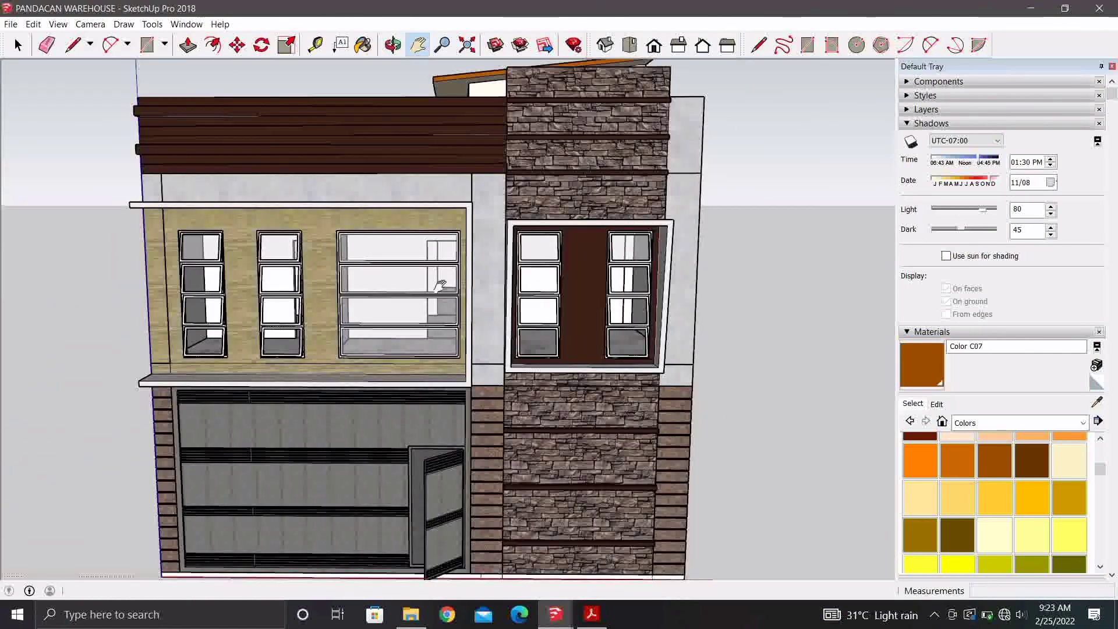
{"action": "middle_click_drag", "start_coordinate": [432, 293], "coordinate": [450, 285]}
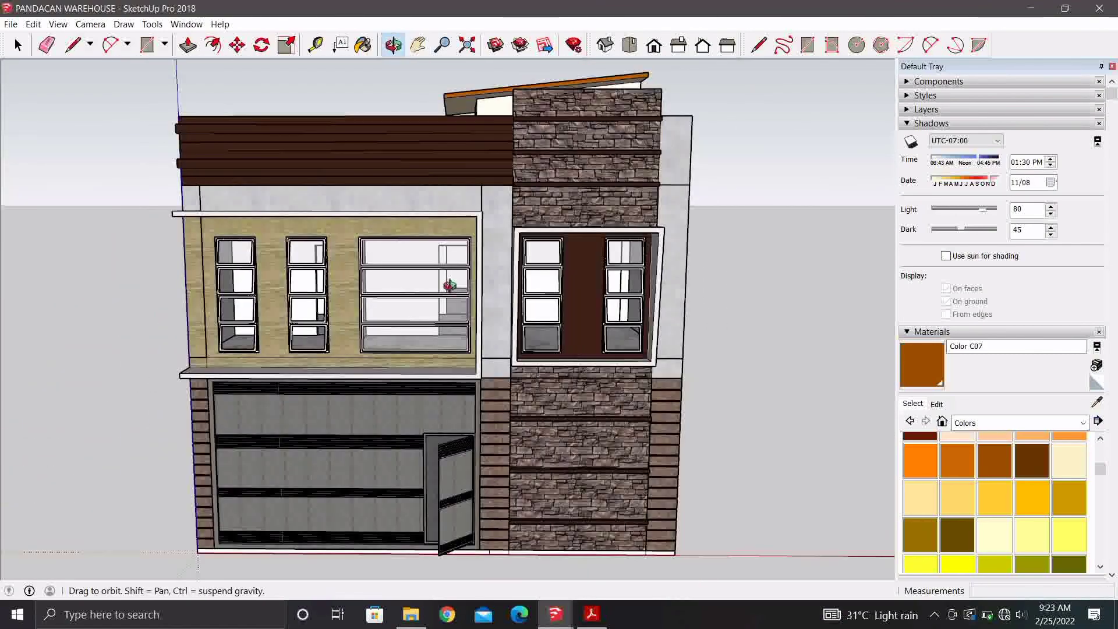
Switch to the AutoSave_LAS PINAS model and orbit to the house's front.
{"action": "left_click", "coordinate": [623, 547]}
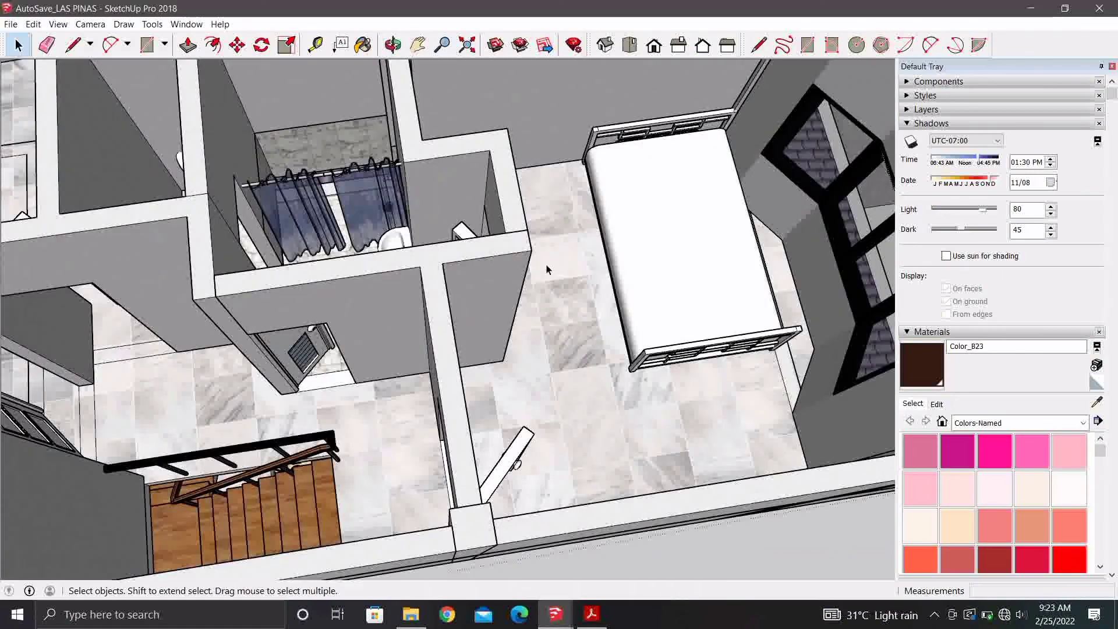
{"action": "mouse_move", "coordinate": [547, 269]}
{"action": "middle_mouse_down"}
{"action": "mouse_move", "coordinate": [388, 176]}
{"action": "mouse_move", "coordinate": [444, 224]}
{"action": "middle_mouse_up"}
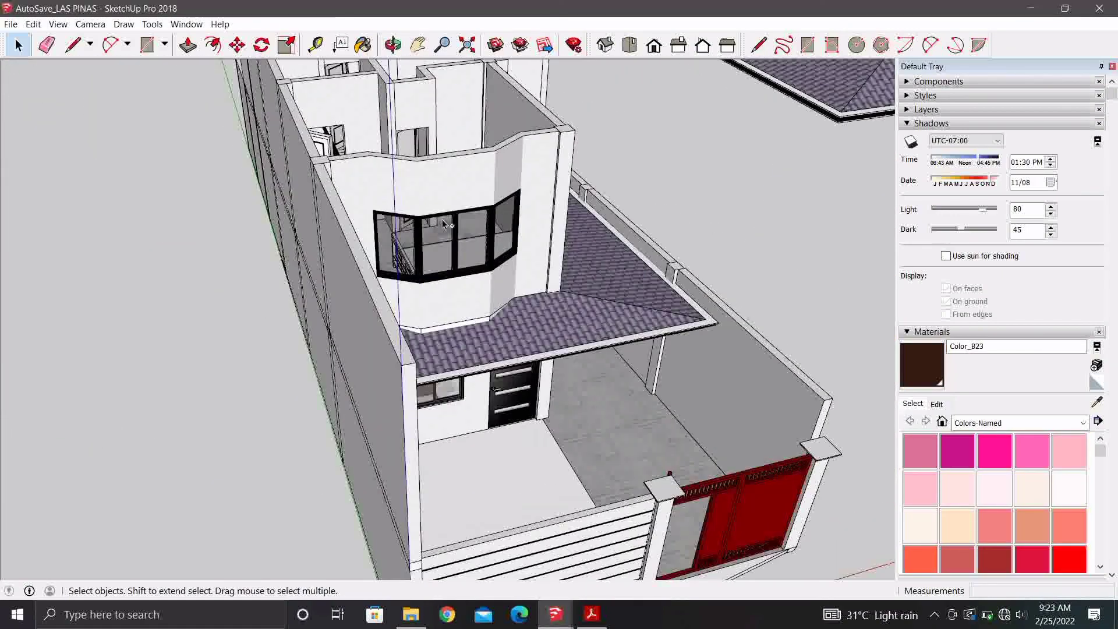
{"action": "double_click", "coordinate": [446, 225]}
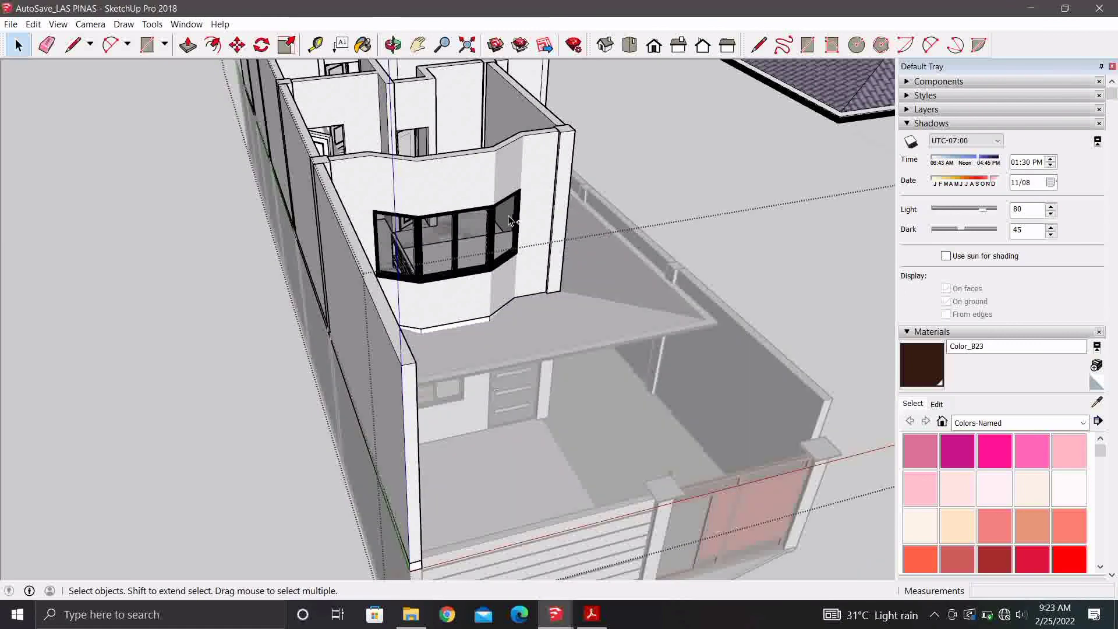
{"action": "mouse_move", "coordinate": [615, 231]}
{"action": "middle_mouse_down"}
{"action": "mouse_move", "coordinate": [711, 241]}
{"action": "mouse_move", "coordinate": [531, 291]}
{"action": "mouse_move", "coordinate": [504, 173]}
{"action": "middle_mouse_up"}
{"action": "left_click", "coordinate": [710, 242]}
{"action": "scroll", "coordinate": [531, 291], "scroll_direction": "up", "scroll_amount": 2}
{"action": "scroll", "coordinate": [505, 173], "scroll_direction": "down", "scroll_amount": 3}
{"action": "mouse_move", "coordinate": [545, 320]}
{"action": "middle_mouse_down"}
{"action": "mouse_move", "coordinate": [524, 262]}
{"action": "mouse_move", "coordinate": [499, 265]}
{"action": "middle_mouse_up"}
Frame a front three-quarter view showing the red gate and right side wall.
{"action": "scroll", "coordinate": [508, 254], "scroll_direction": "up", "scroll_amount": 2}
{"action": "scroll", "coordinate": [505, 262], "scroll_direction": "up", "scroll_amount": 1}
{"action": "scroll", "coordinate": [505, 262], "scroll_direction": "down", "scroll_amount": 1}
{"action": "scroll", "coordinate": [504, 262], "scroll_direction": "down", "scroll_amount": 1}
{"action": "key", "text": "space"}
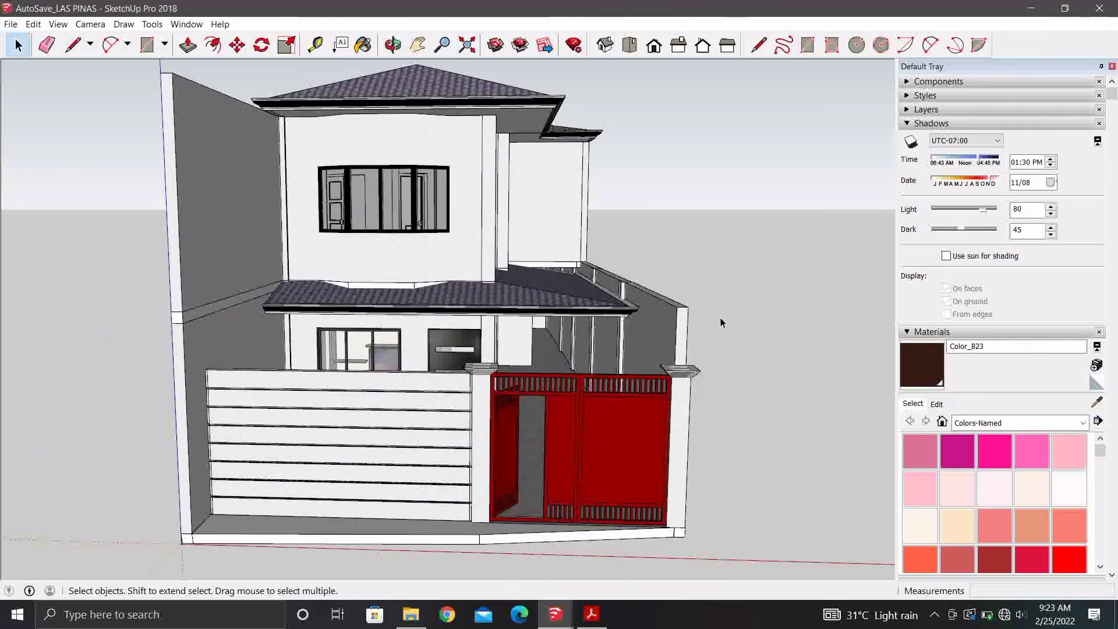
{"action": "mouse_move", "coordinate": [721, 322]}
{"action": "middle_mouse_down"}
{"action": "mouse_move", "coordinate": [624, 324]}
{"action": "mouse_move", "coordinate": [595, 355]}
{"action": "middle_mouse_up"}
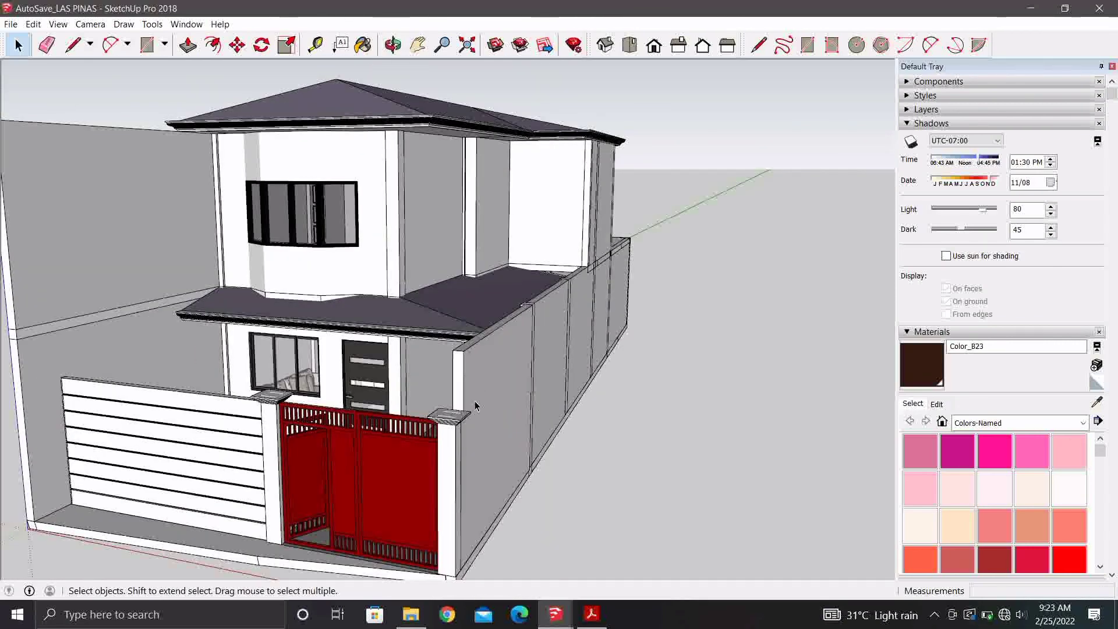
{"action": "middle_click_drag", "start_coordinate": [475, 406], "coordinate": [716, 423], "text": "shift"}
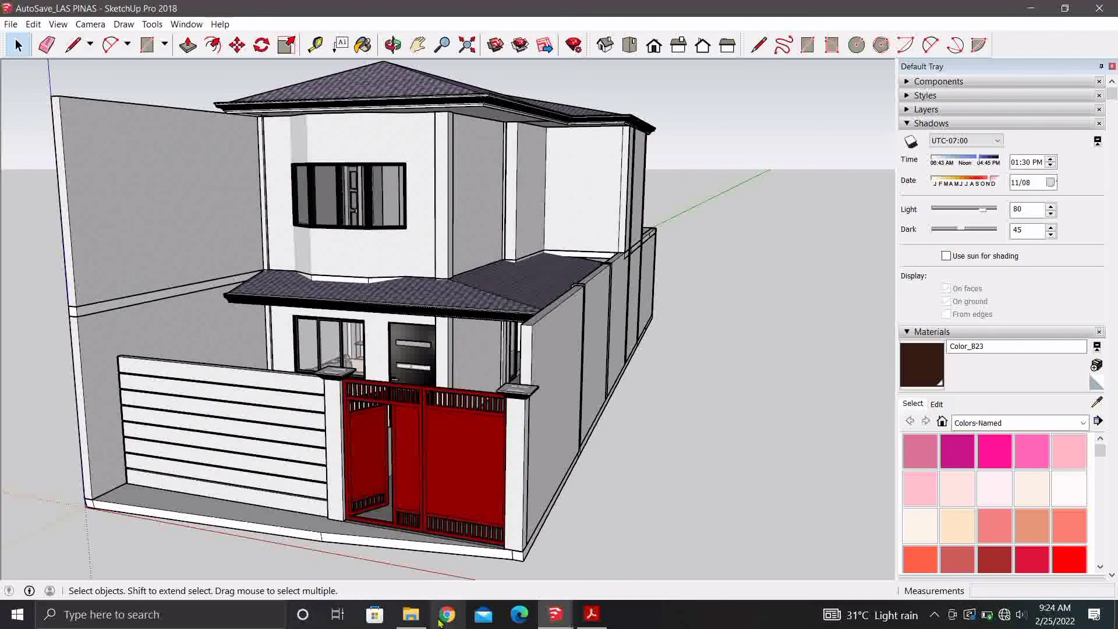
{"action": "left_click", "coordinate": [938, 616]}
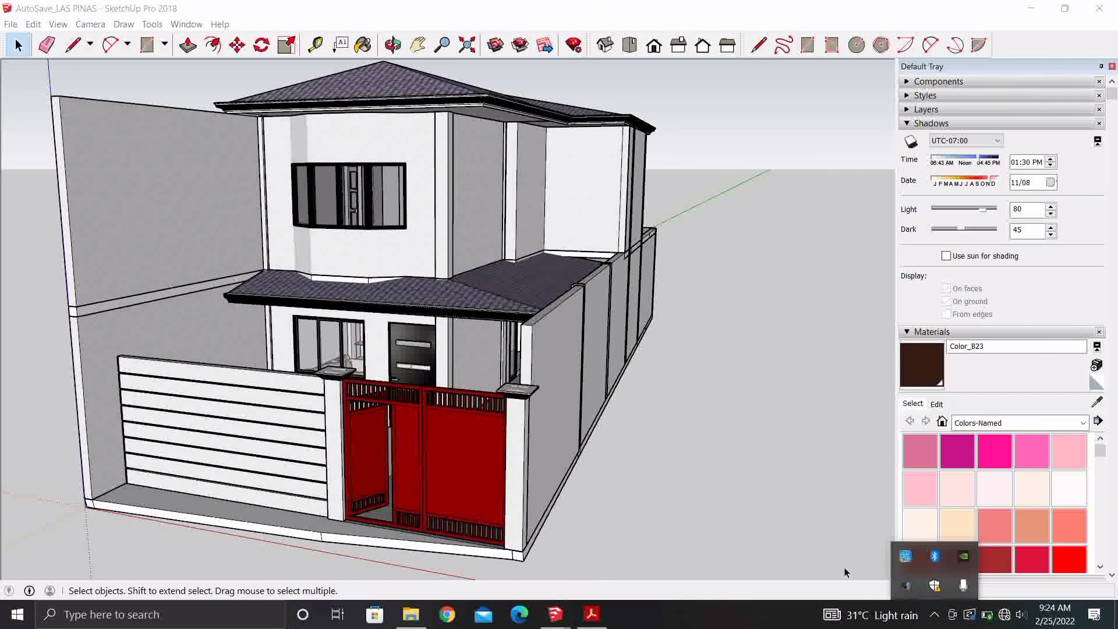
{"action": "left_click", "coordinate": [654, 544]}
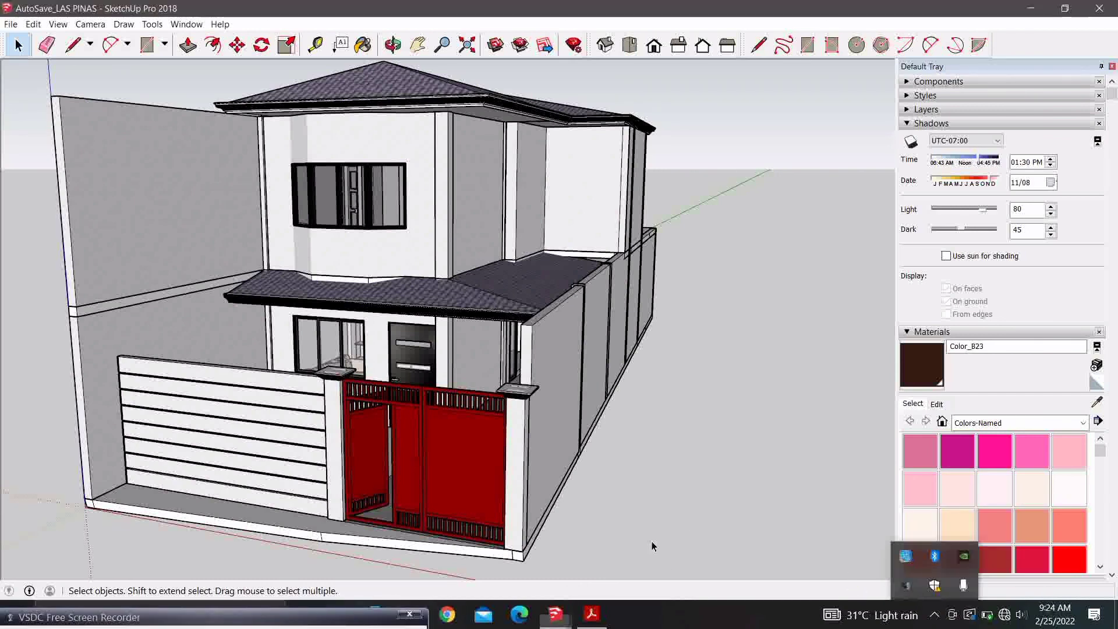